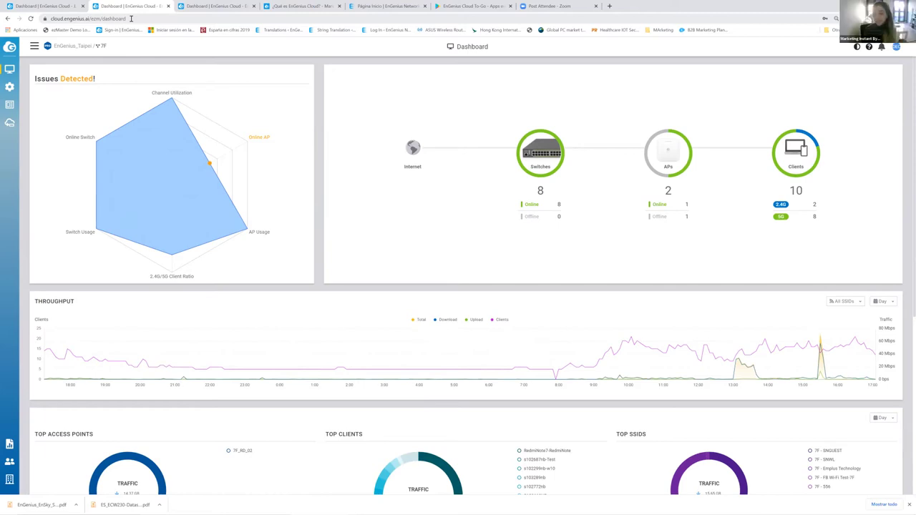
- Switch to the Test_Webinar dashboard tab and log out via the account avatar menu
scroll(170, 206, down, 4)
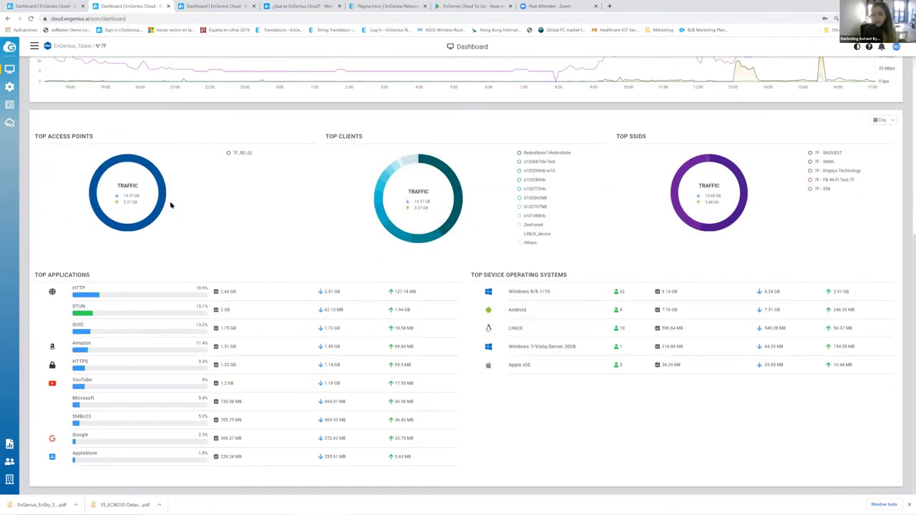
scroll(170, 205, up, 4)
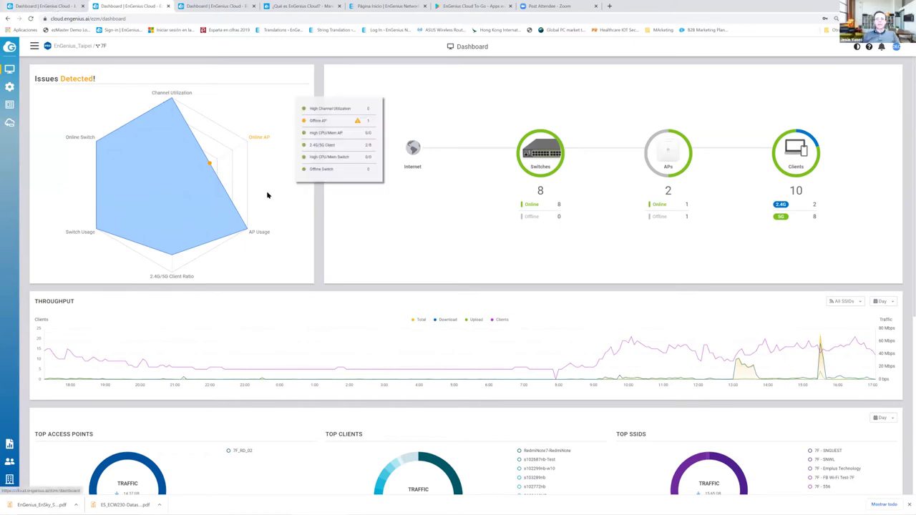
key(ctrl+shift+Tab)
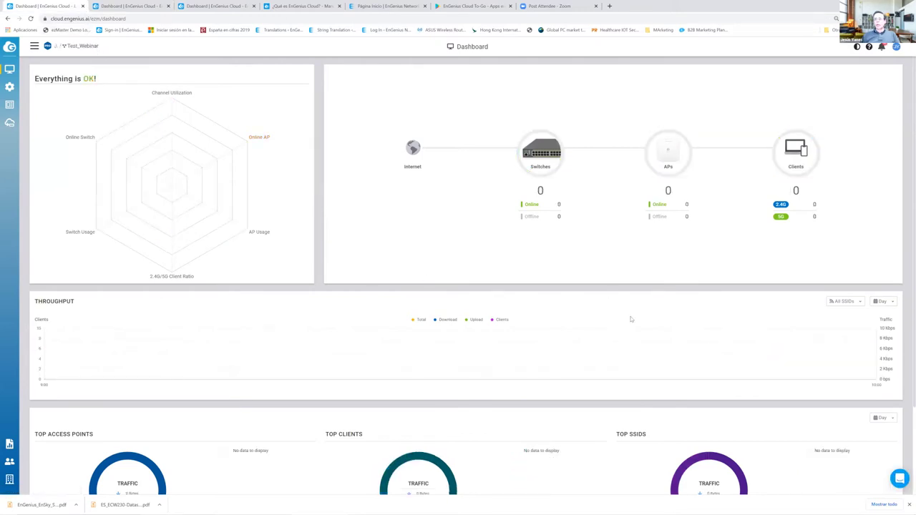
mouse_move(13, 479)
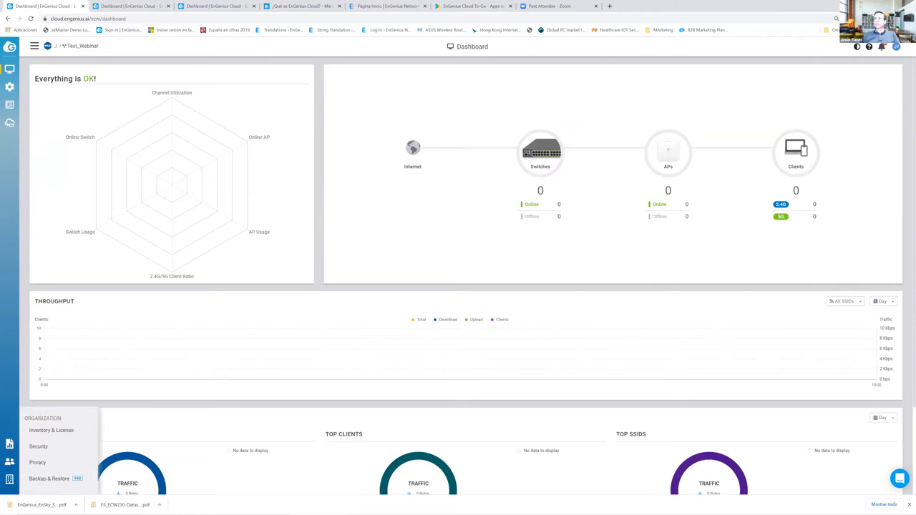
click(896, 47)
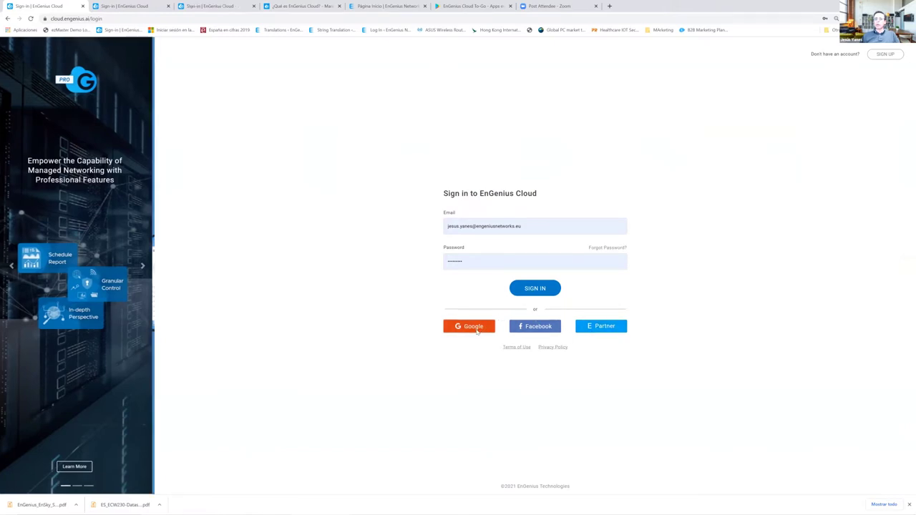
- Sign in with Google, dismiss the Sign Up Confirmation prompt, and try Google sign-in again
click(477, 330)
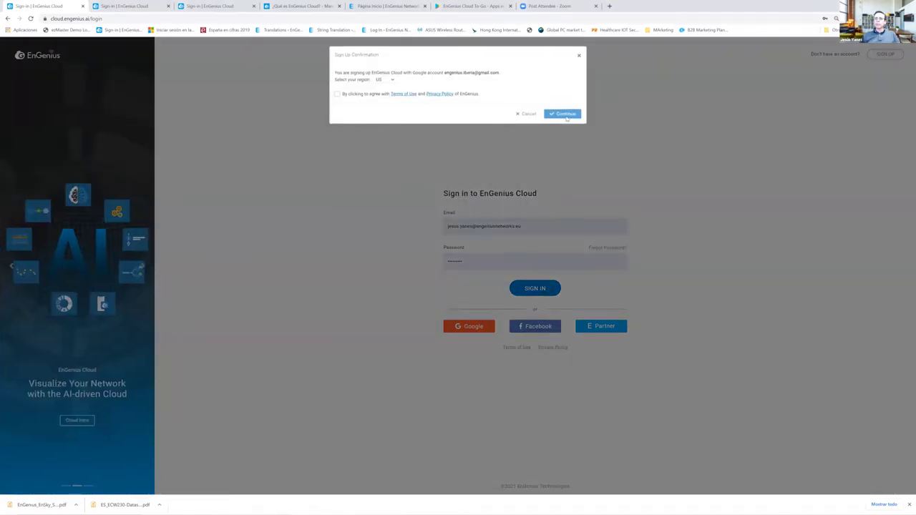
click(527, 114)
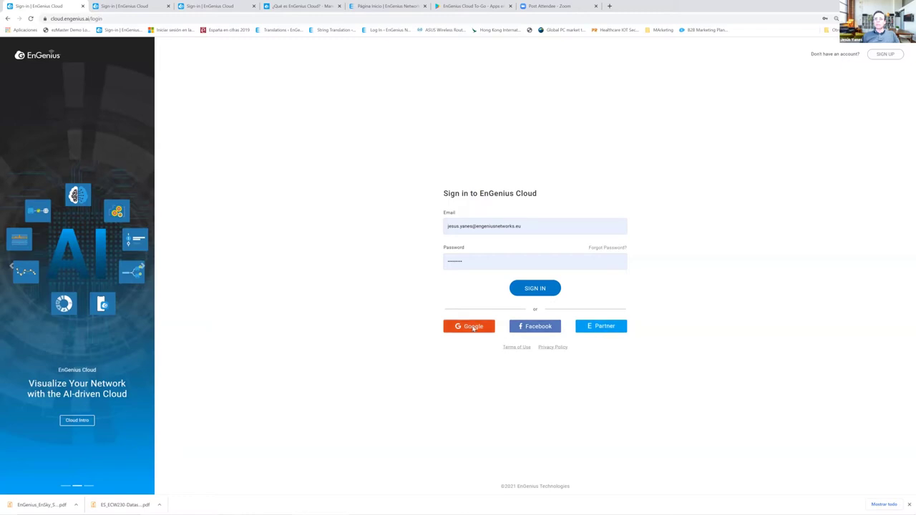
click(473, 327)
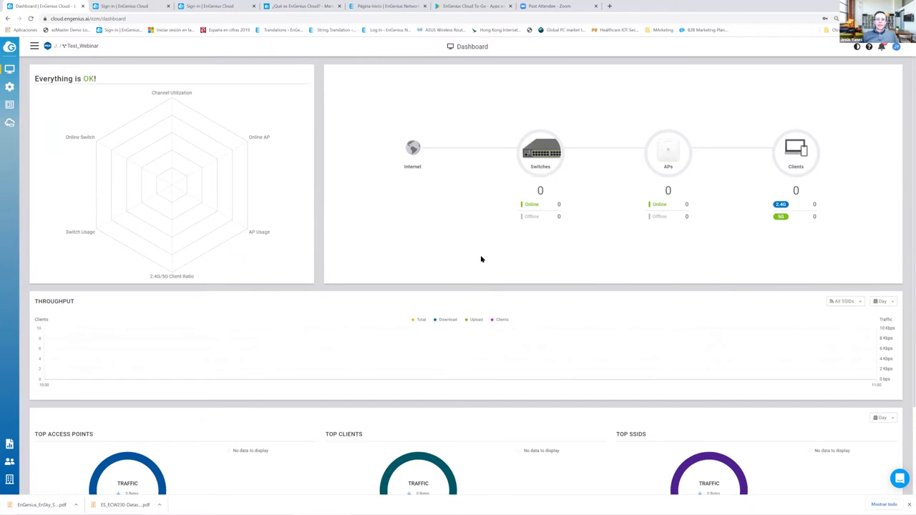
- Add organization Sitio_2 with country Spain and the Europe/Madrid time zone
click(35, 47)
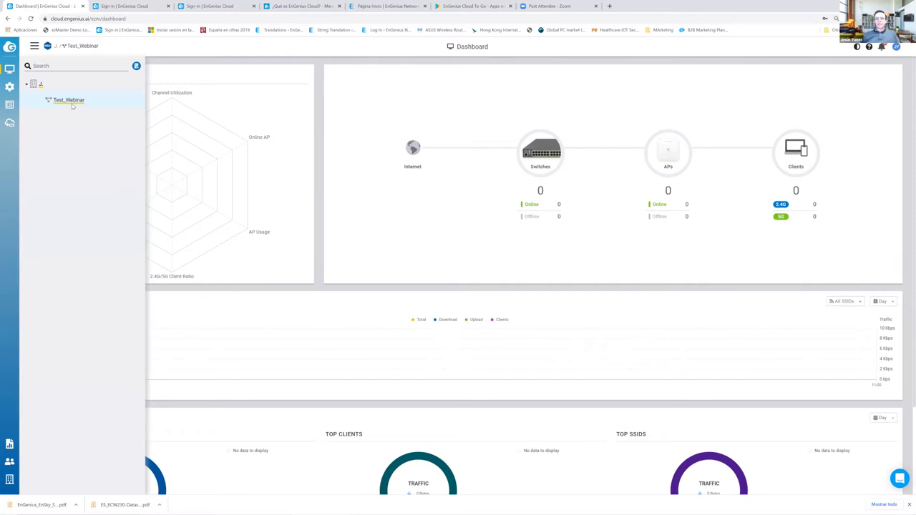
click(137, 66)
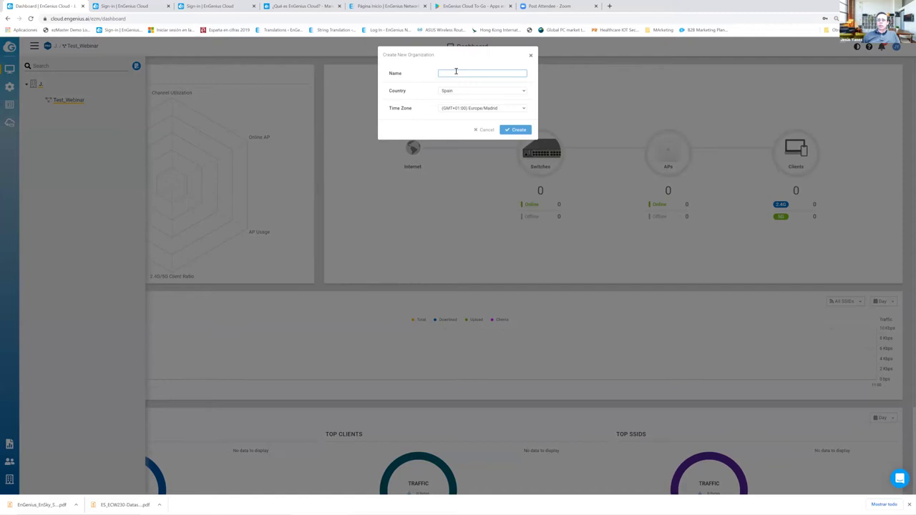
text(E)
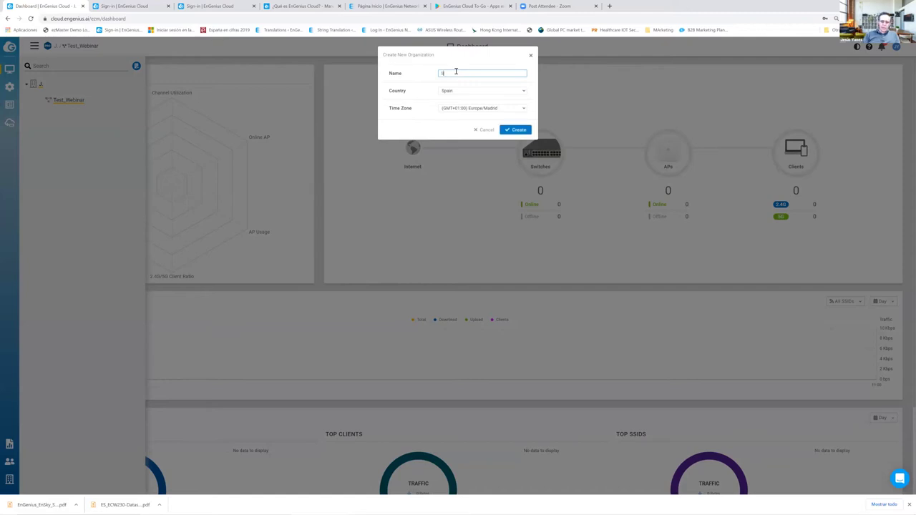
text(itio_2)
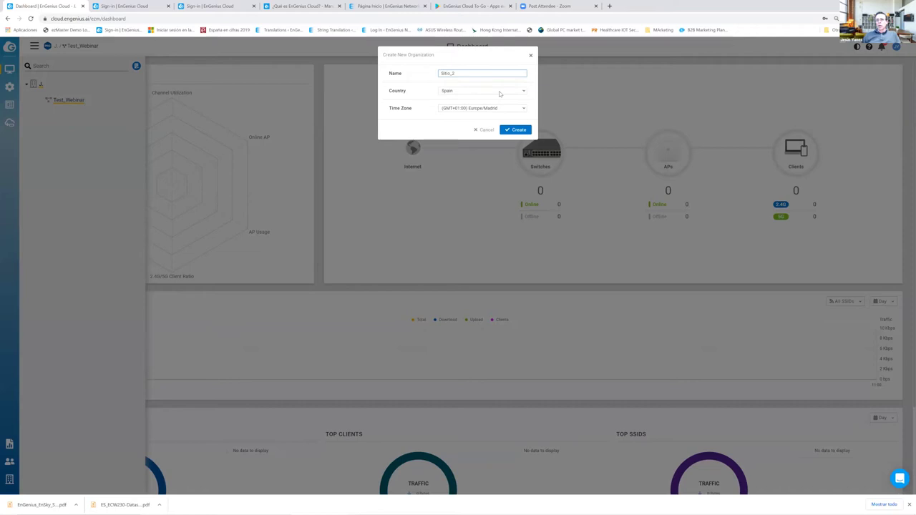
click(499, 93)
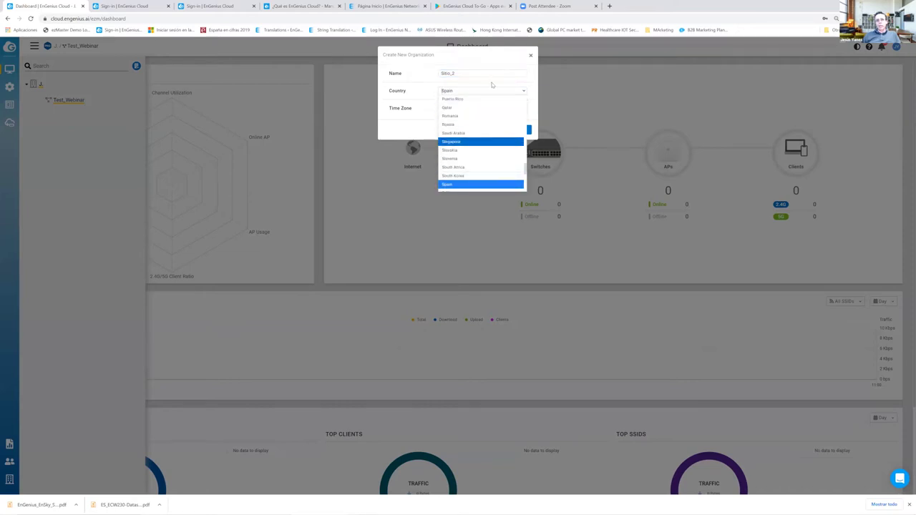
click(480, 184)
click(518, 131)
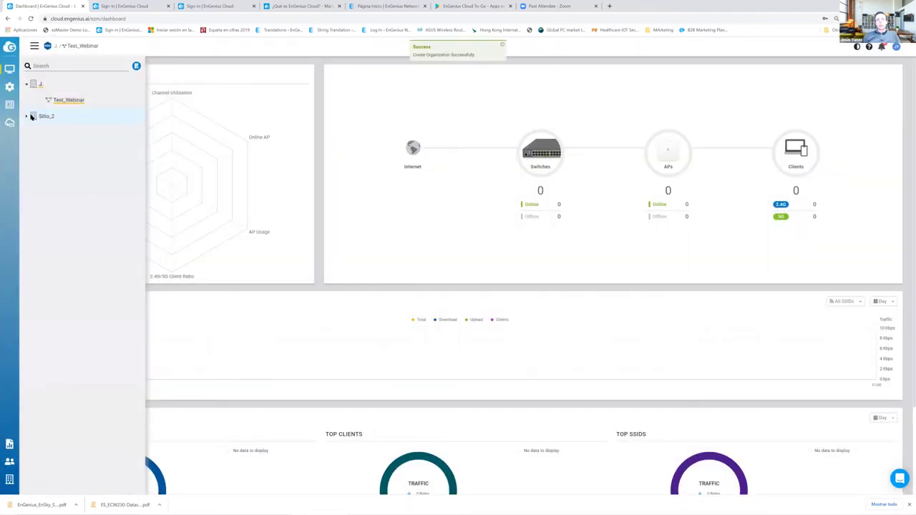
- Start network Empleados under Sitio_2 and fill in its local credential username and password
click(125, 118)
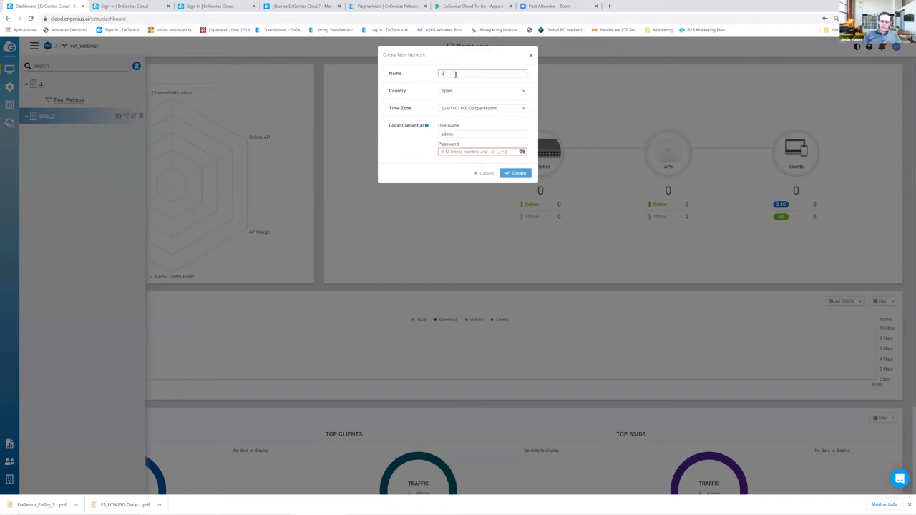
text(Emplazados)
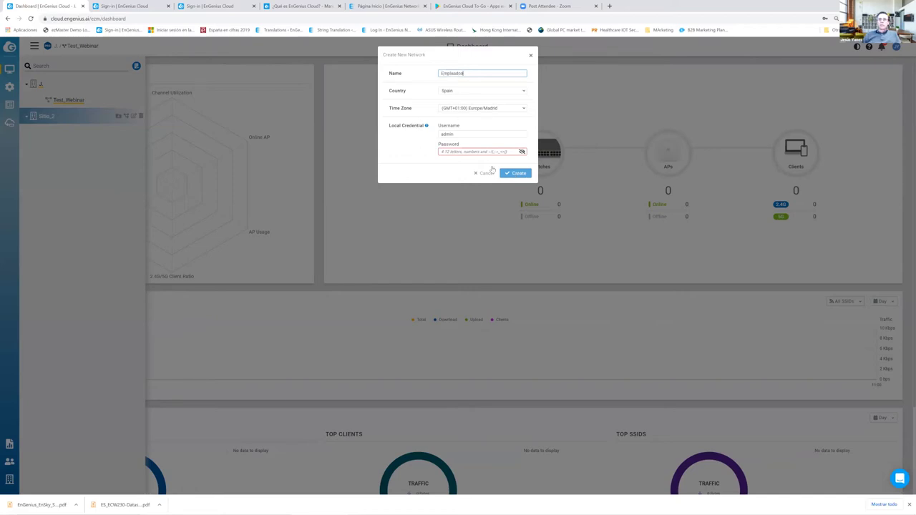
click(458, 134)
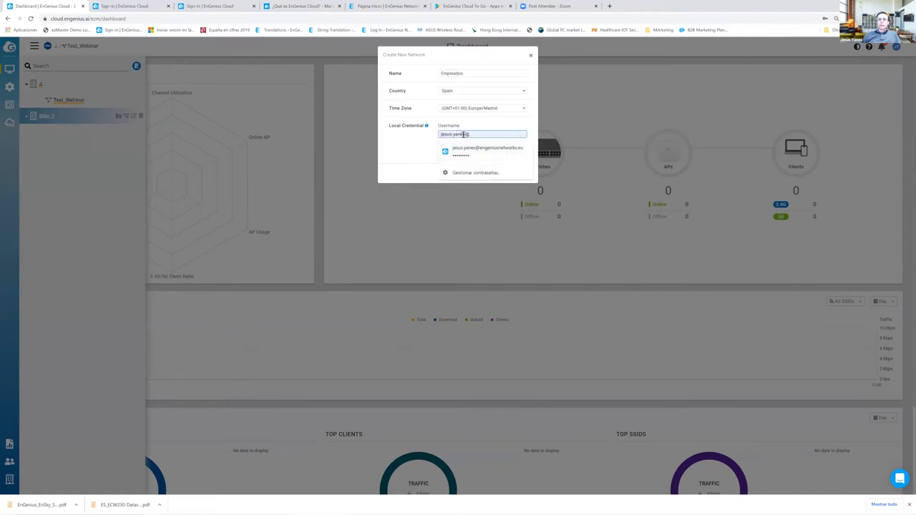
click(474, 152)
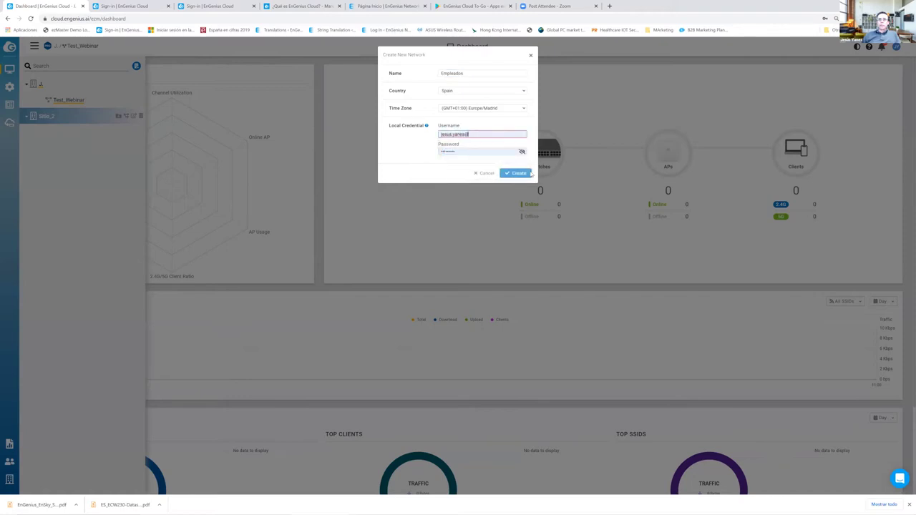
click(476, 151)
double_click(475, 134)
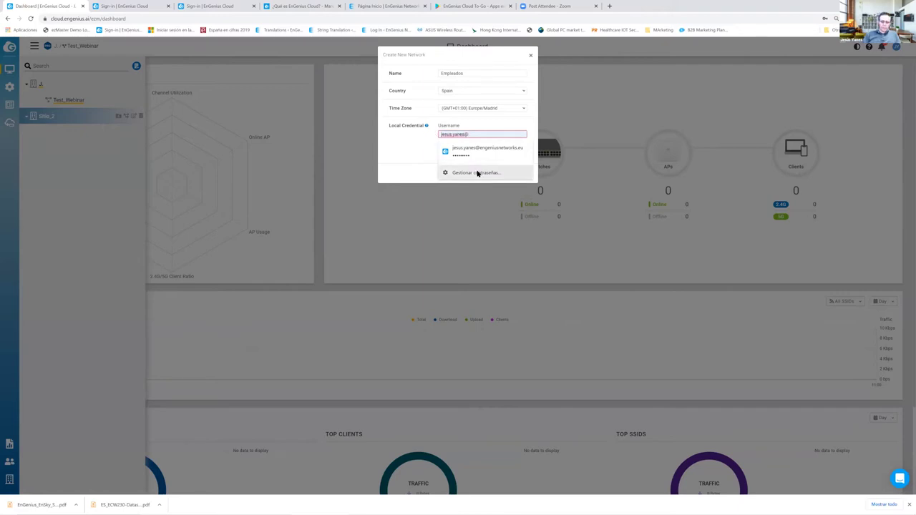
key(BackSpace)
key(BackSpace)
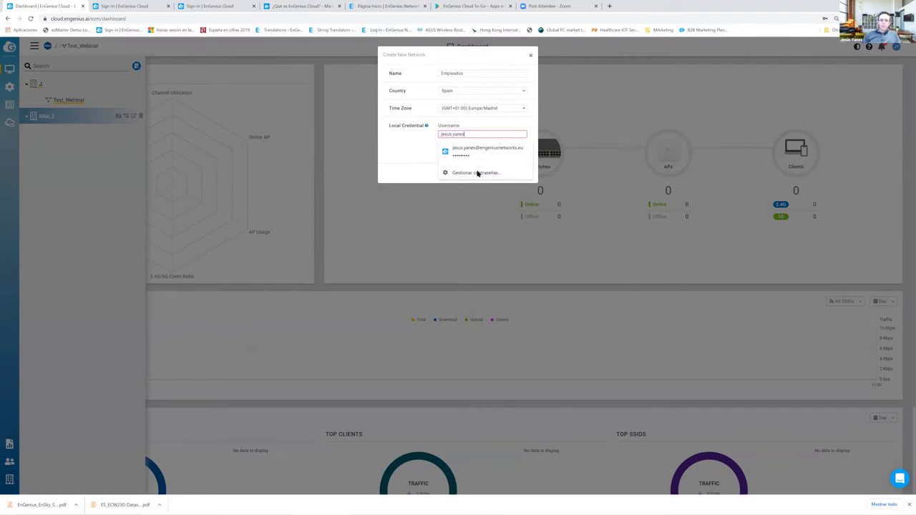
click(460, 152)
drag(461, 152, 436, 151)
text(E)
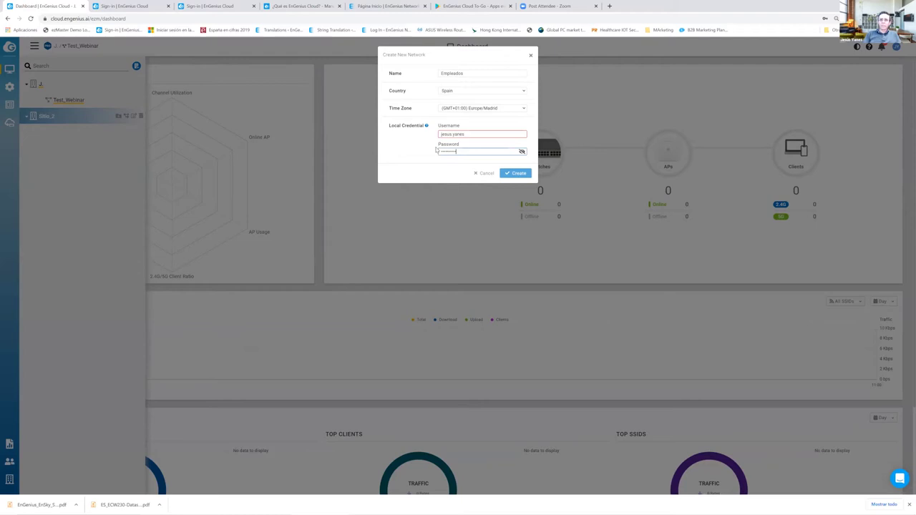
click(521, 174)
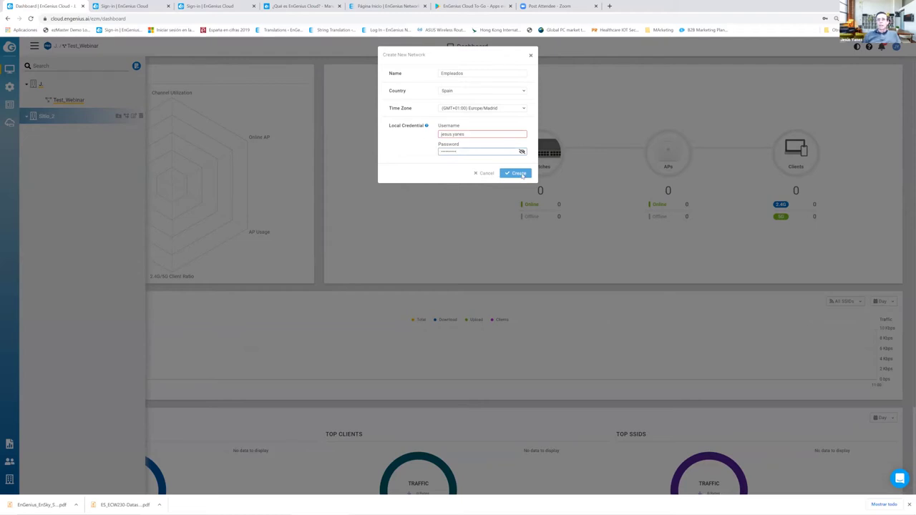
- Retype the local credential username and create the Empleados network
click(477, 134)
double_click(477, 134)
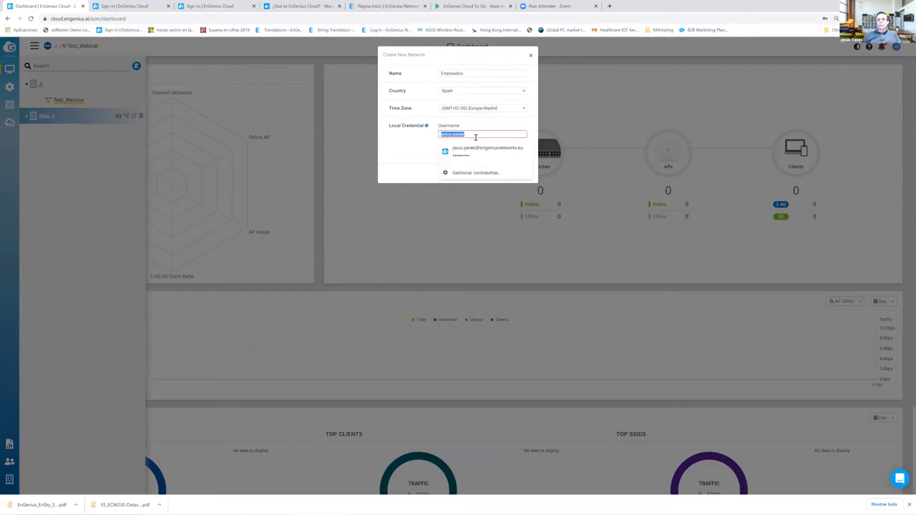
click(475, 135)
drag(477, 135, 430, 136)
key(BackSpace)
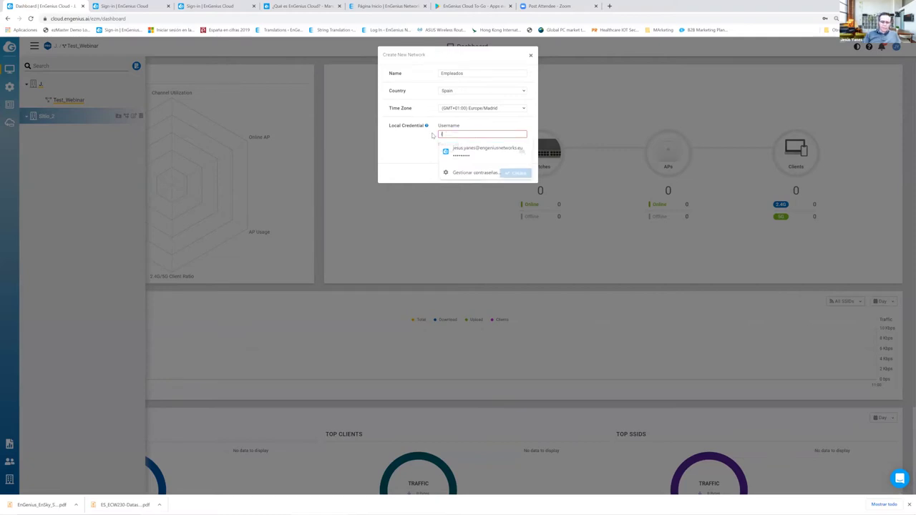
text(emarketing@)
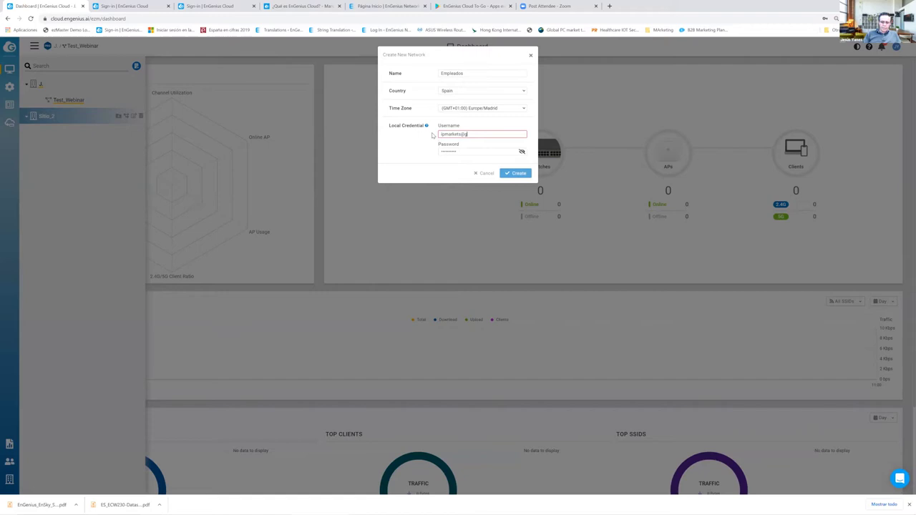
key(BackSpace)
key(BackSpace)
key(BackSpace)
key(BackSpace)
text(tin)
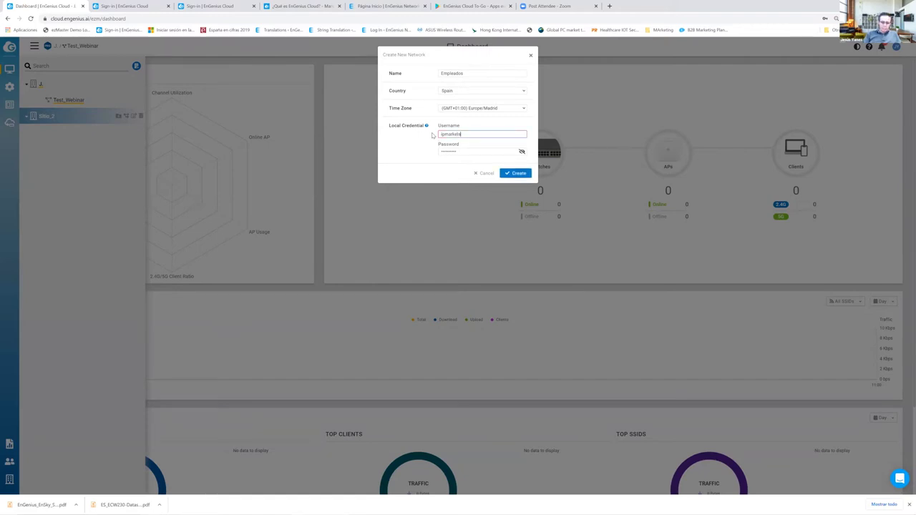
text(@)
click(518, 174)
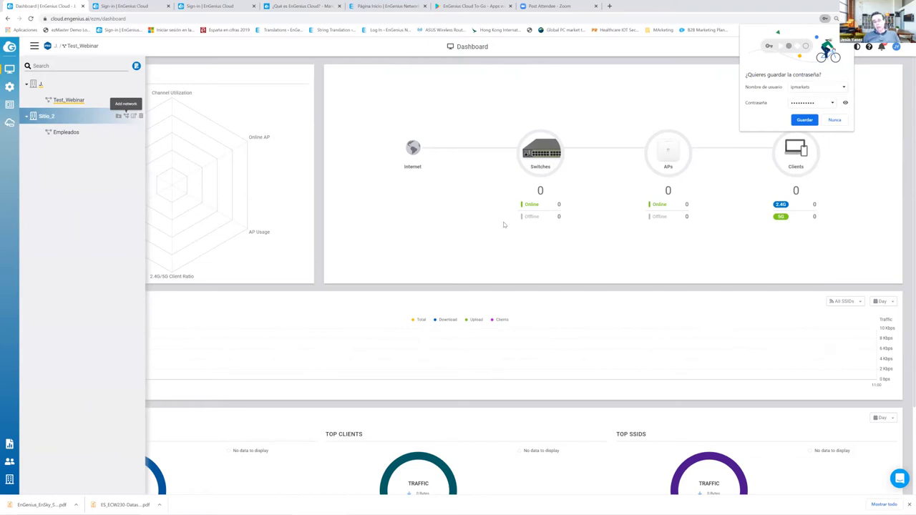
- Decline saving the password and reveal the Organization flyout in the sidebar
click(834, 120)
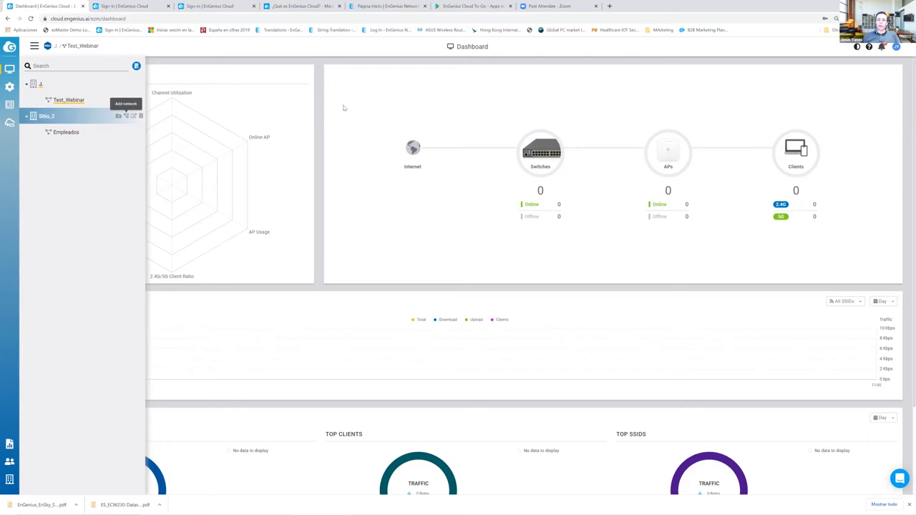
mouse_move(263, 134)
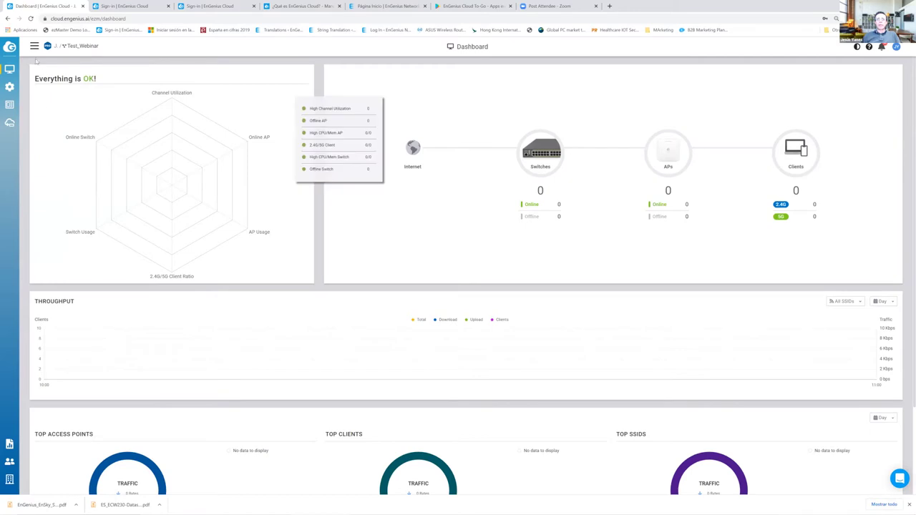
mouse_move(9, 479)
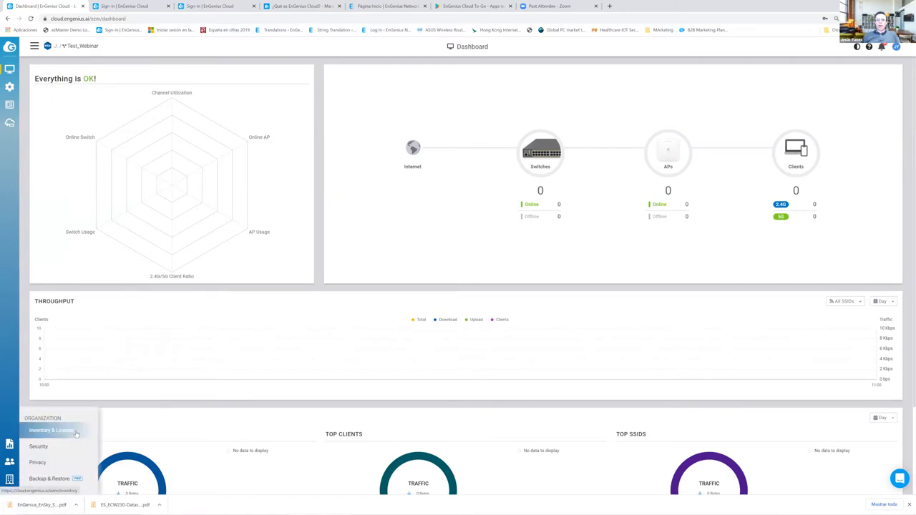
- Go to Inventory & License and bring up the Register Device dialog
click(52, 430)
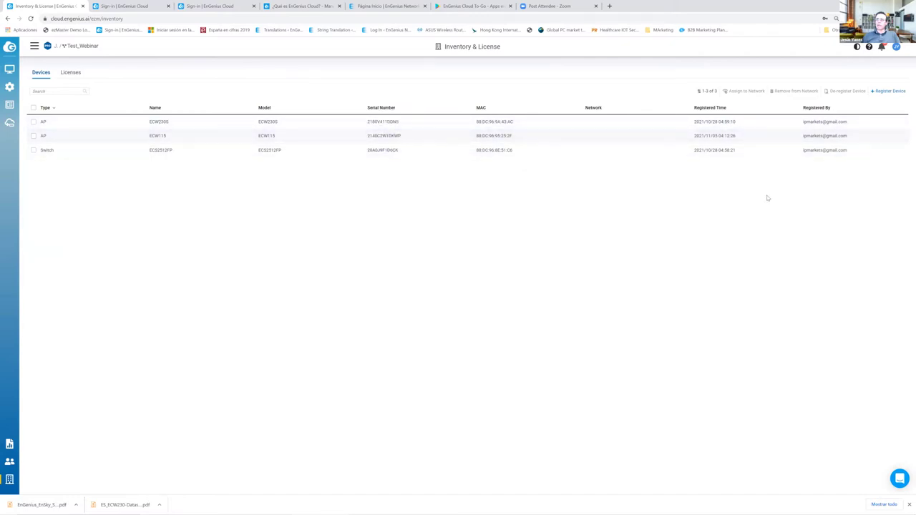
click(889, 91)
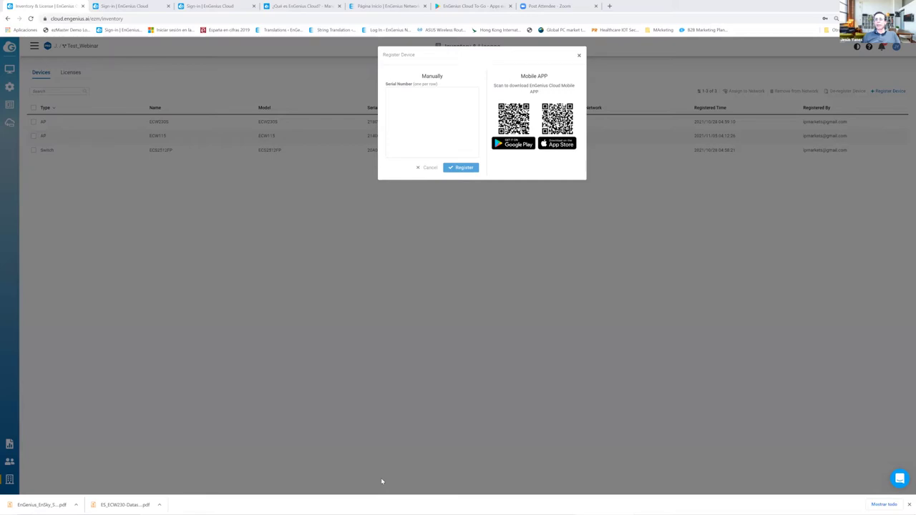
right_click(413, 94)
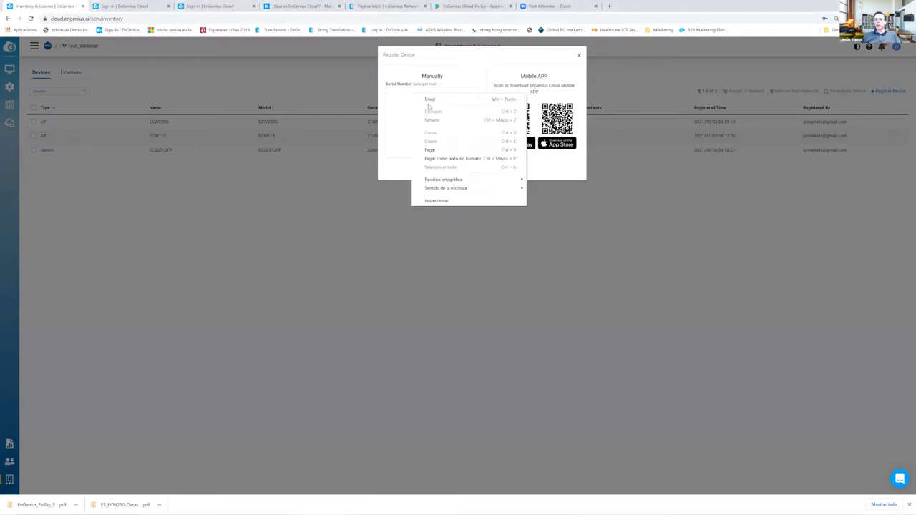
click(431, 150)
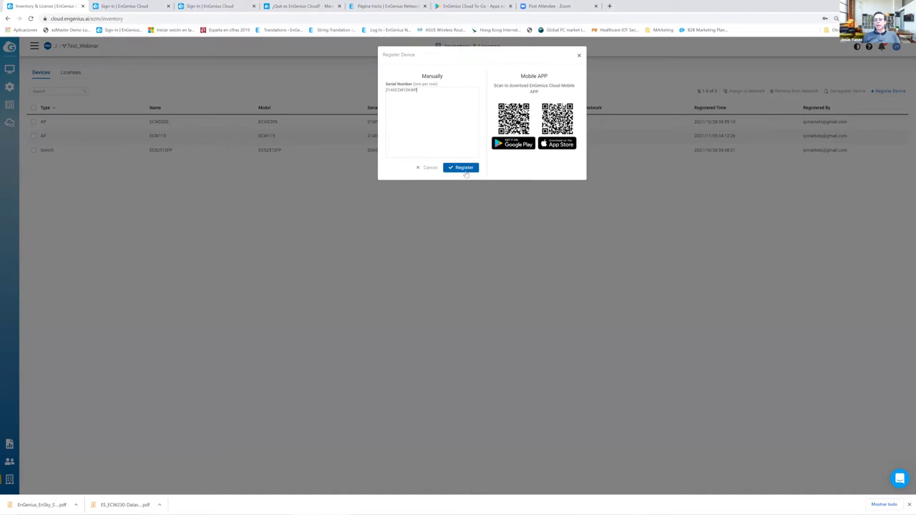
click(464, 168)
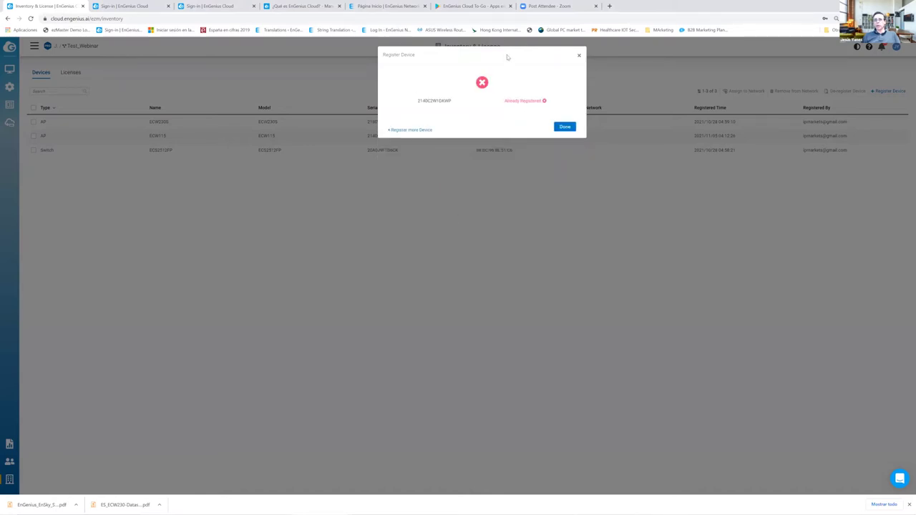
drag(499, 80, 305, 143)
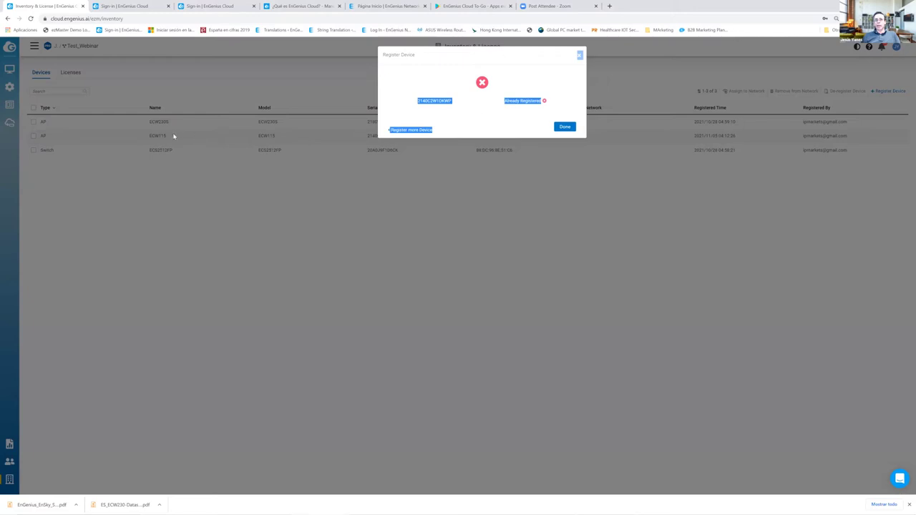
click(564, 127)
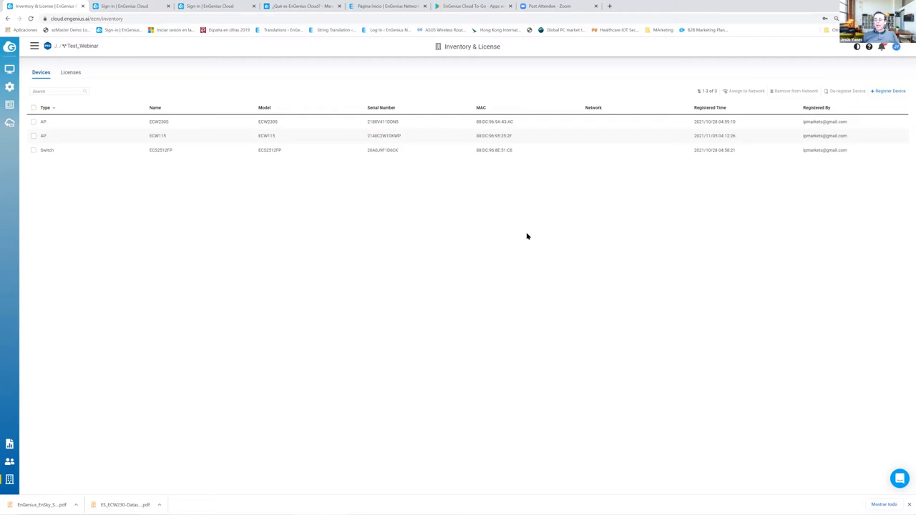
- Select the ECW230S, zoom the browser in, and return to the Test_Webinar Dashboard
click(33, 122)
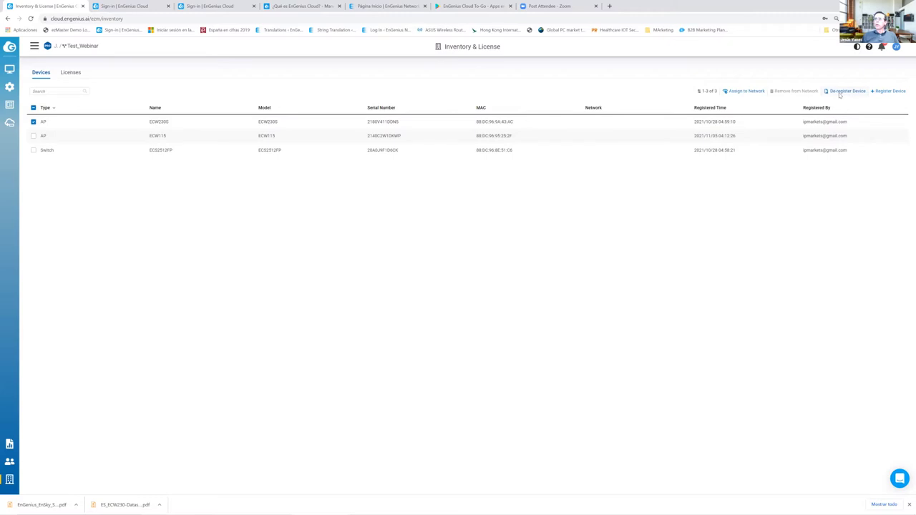
key(ctrl+plus)
key(ctrl+plus)
key(ctrl+plus)
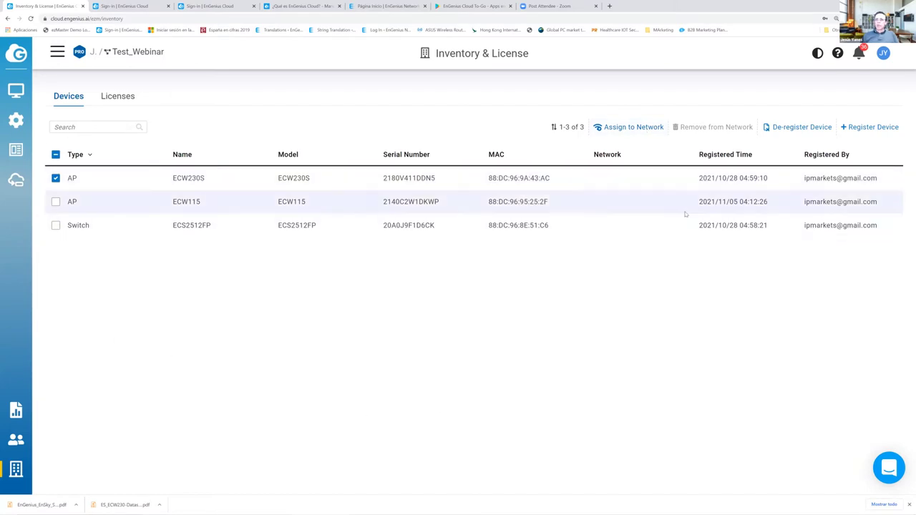
mouse_move(16, 89)
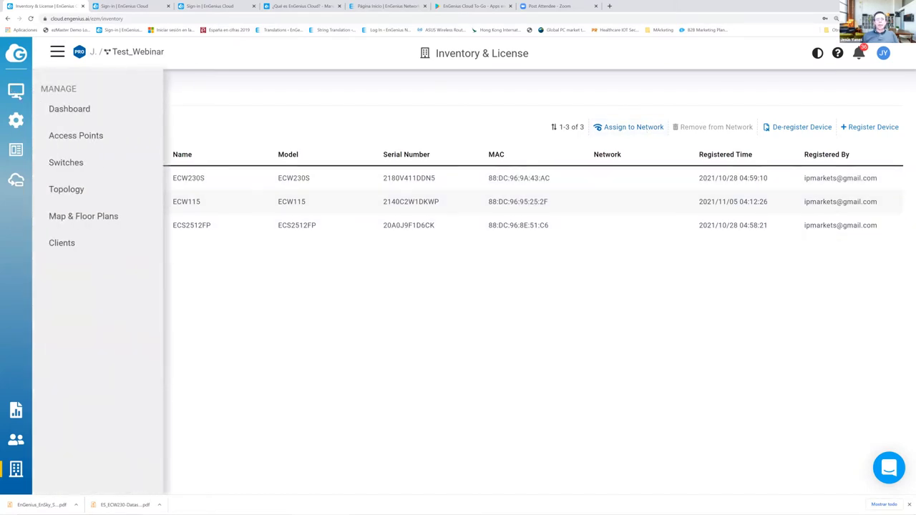
click(64, 108)
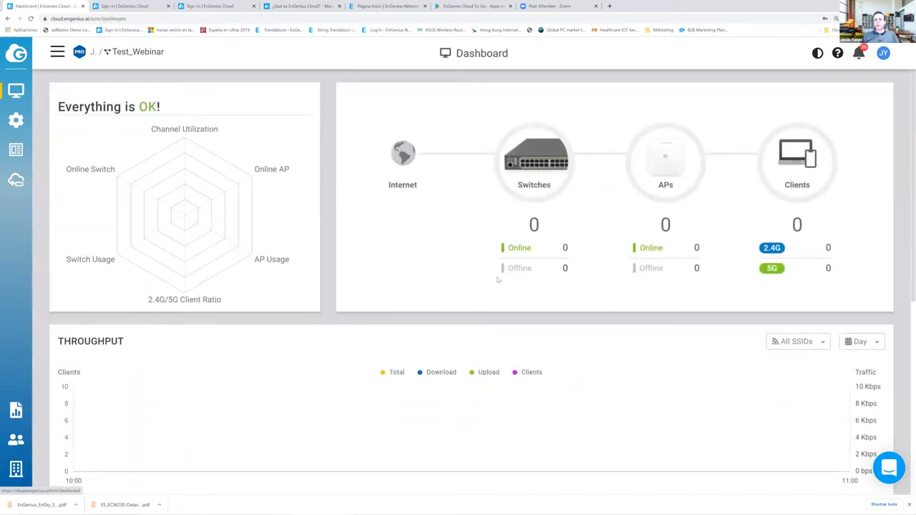
- Choose the Test_Webinar network and view its empty SSID configuration page
scroll(497, 279, down, 5)
scroll(498, 279, up, 5)
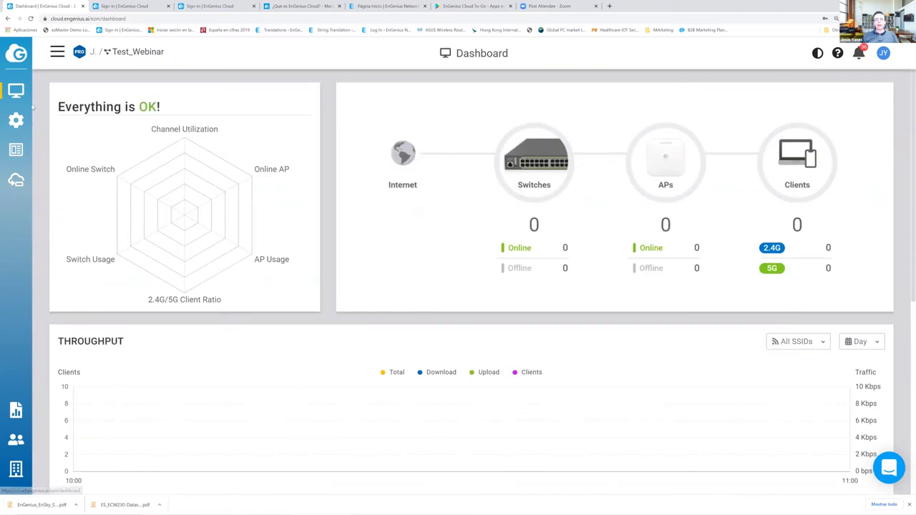
mouse_move(19, 123)
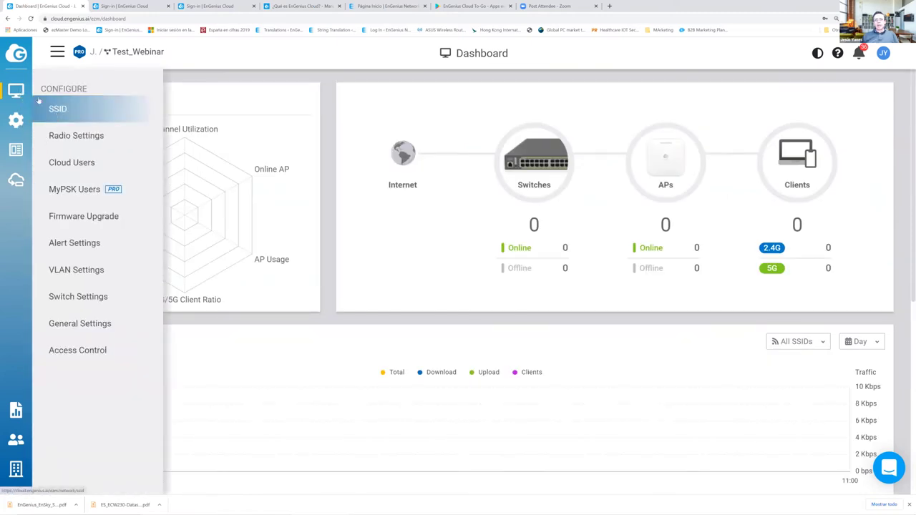
click(58, 54)
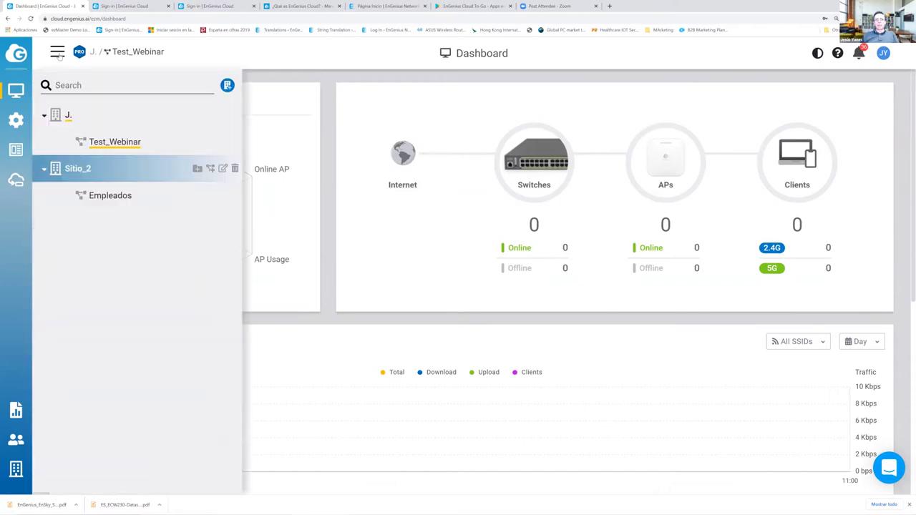
click(111, 146)
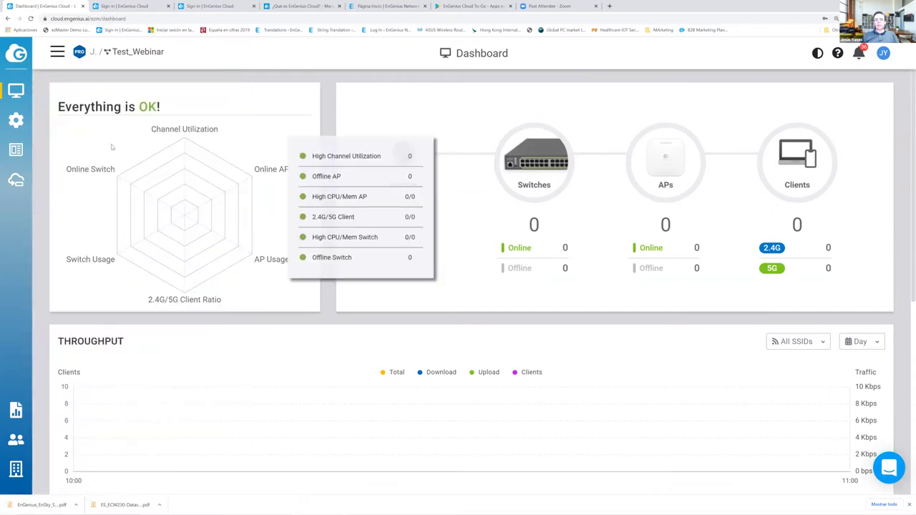
mouse_move(22, 93)
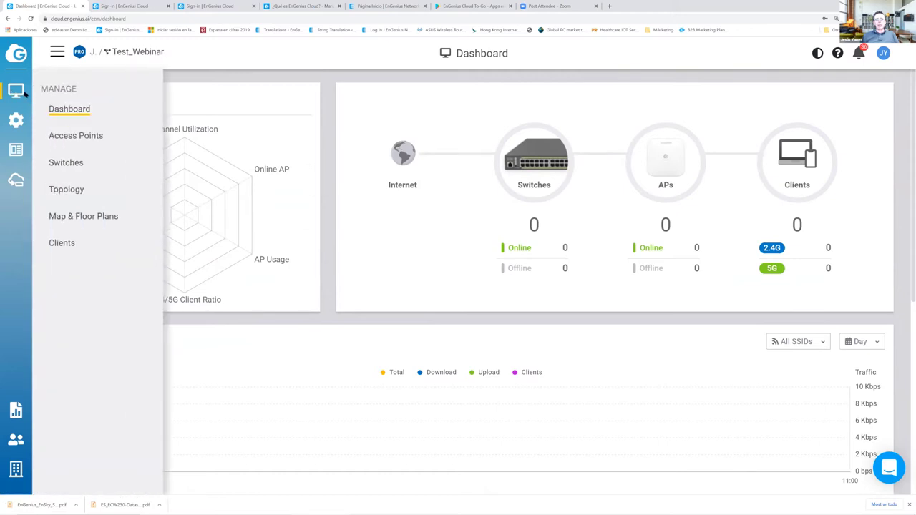
mouse_move(17, 120)
click(56, 111)
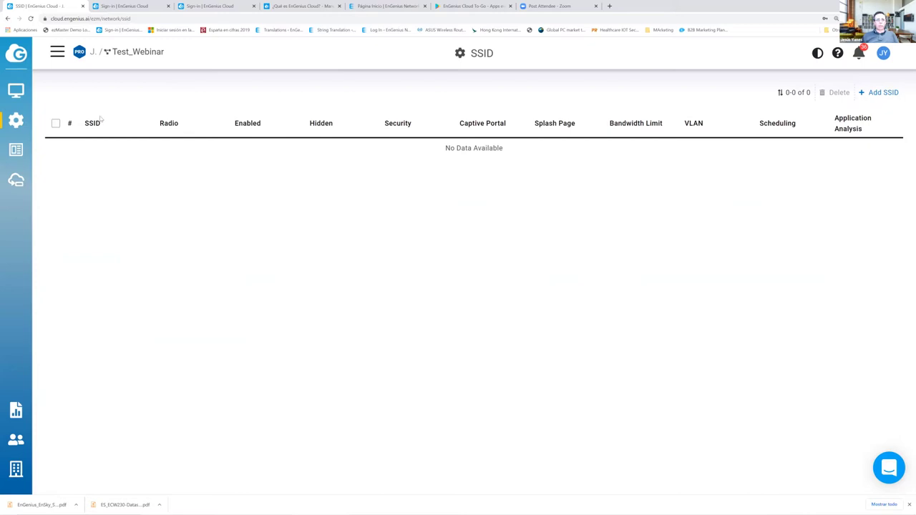
- View the empty Access Points list, then the Report page's Task tab
mouse_move(14, 123)
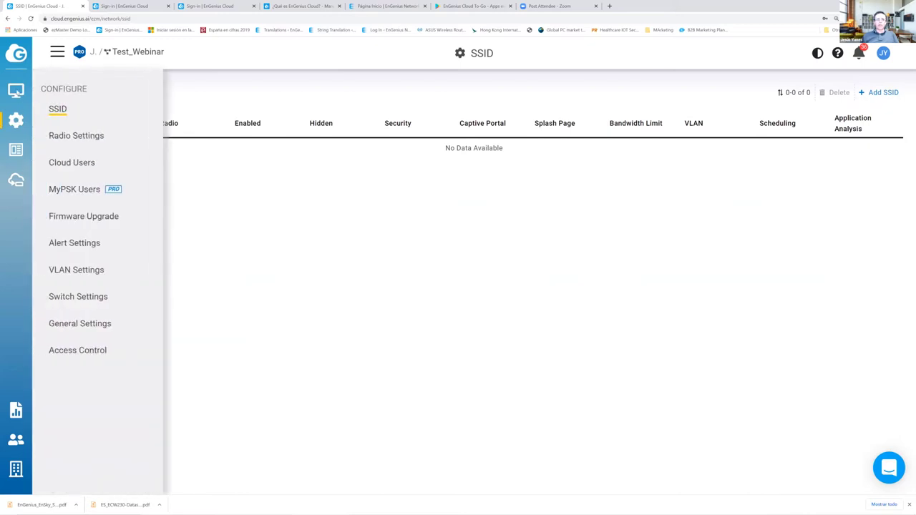
mouse_move(16, 91)
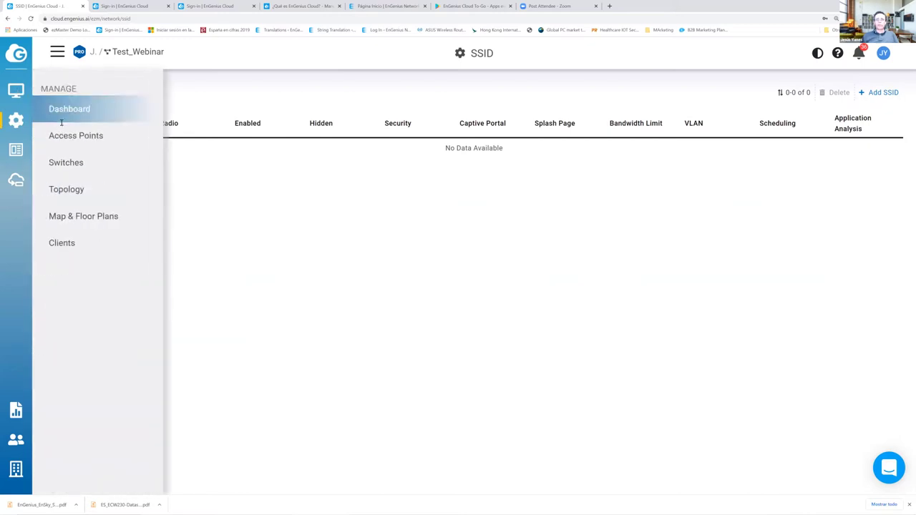
click(66, 136)
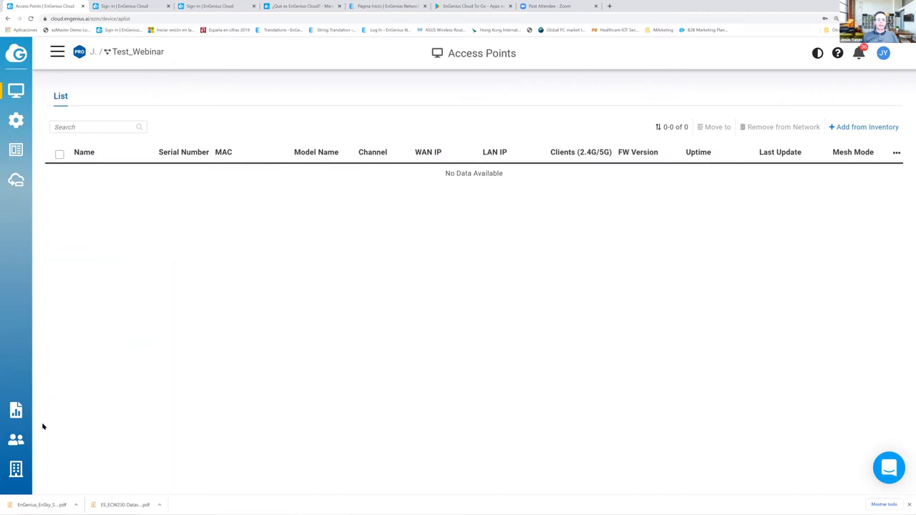
click(18, 412)
mouse_move(16, 466)
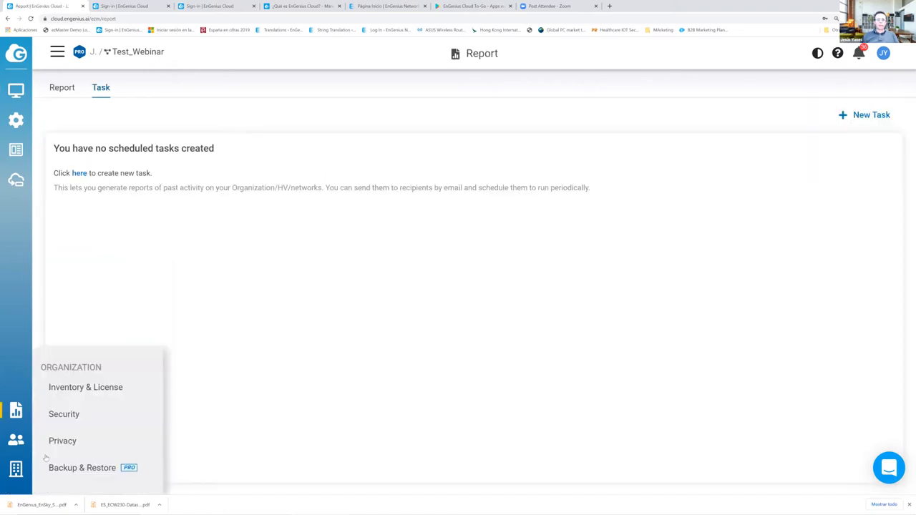
click(127, 388)
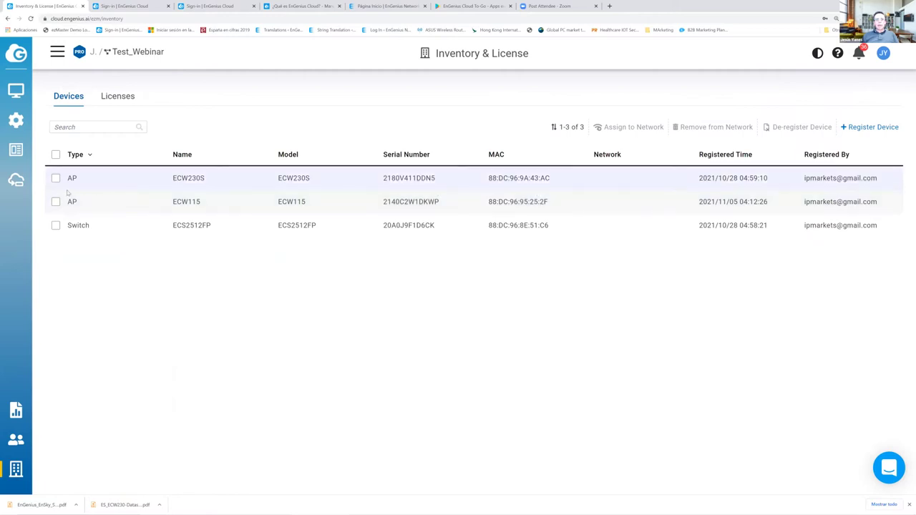
click(56, 178)
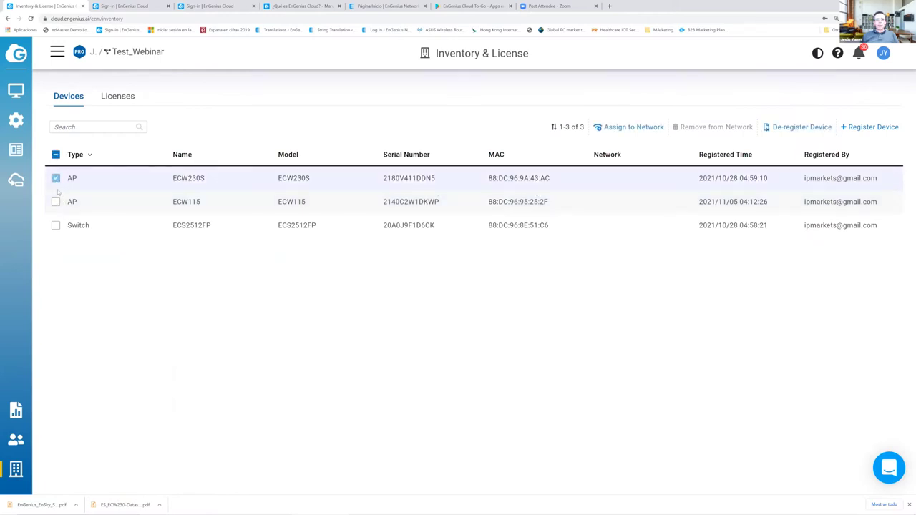
click(55, 226)
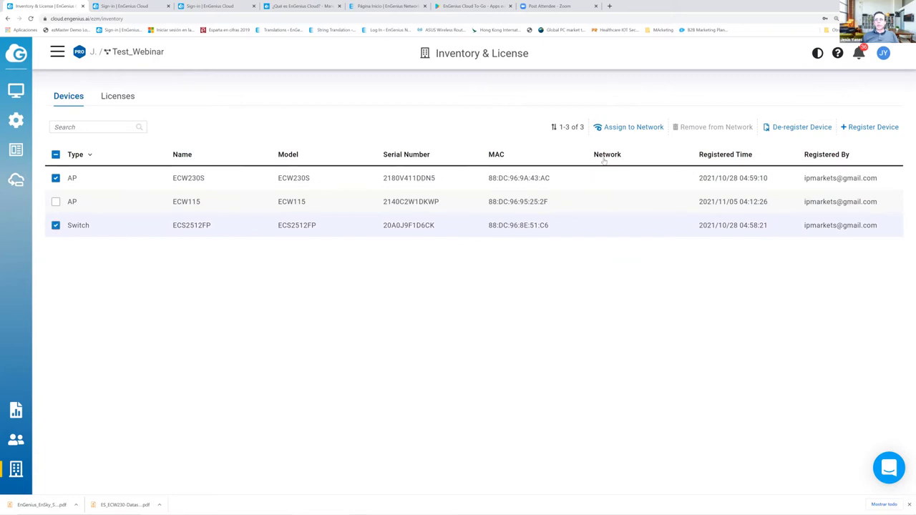
click(624, 128)
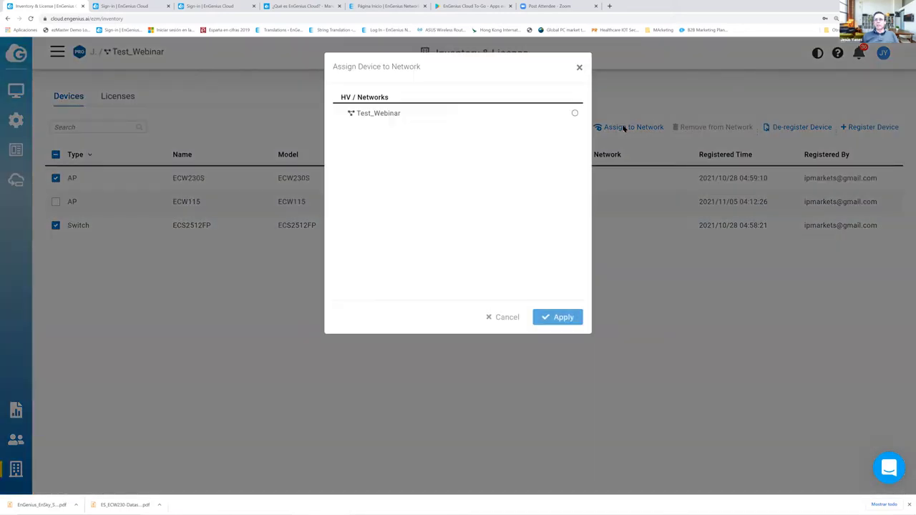
click(575, 113)
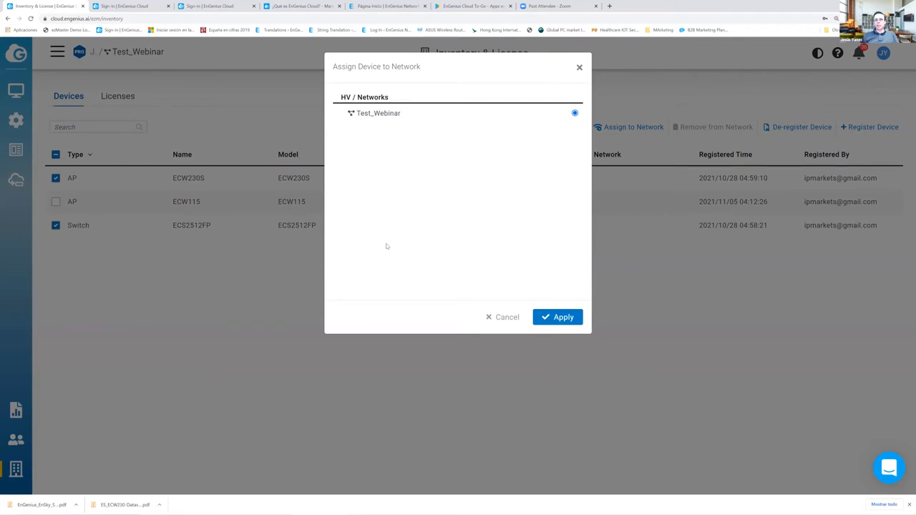
click(564, 317)
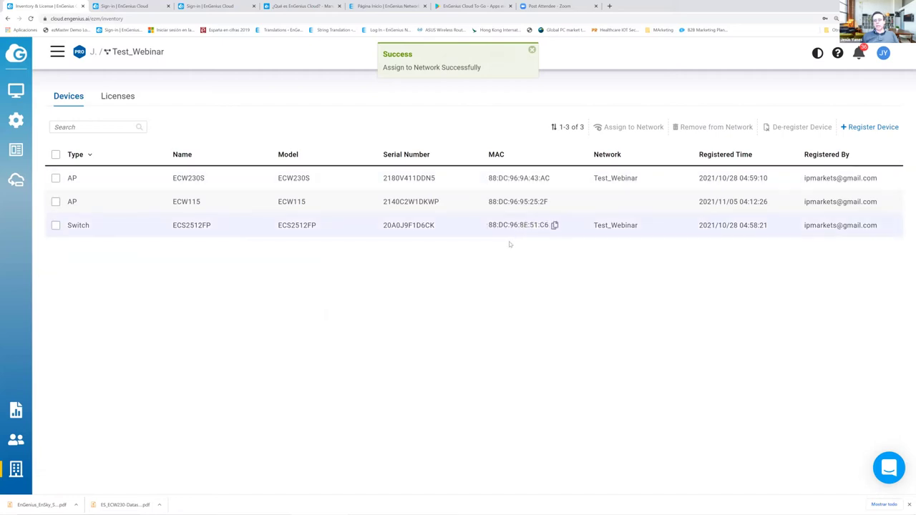
mouse_move(28, 102)
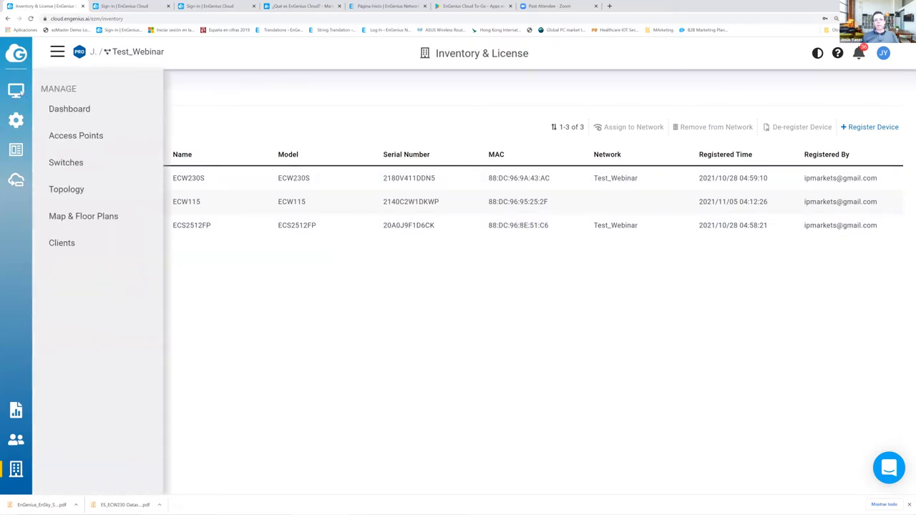
- Open the Test_Webinar dashboard and highlight the network name in the breadcrumb
click(70, 108)
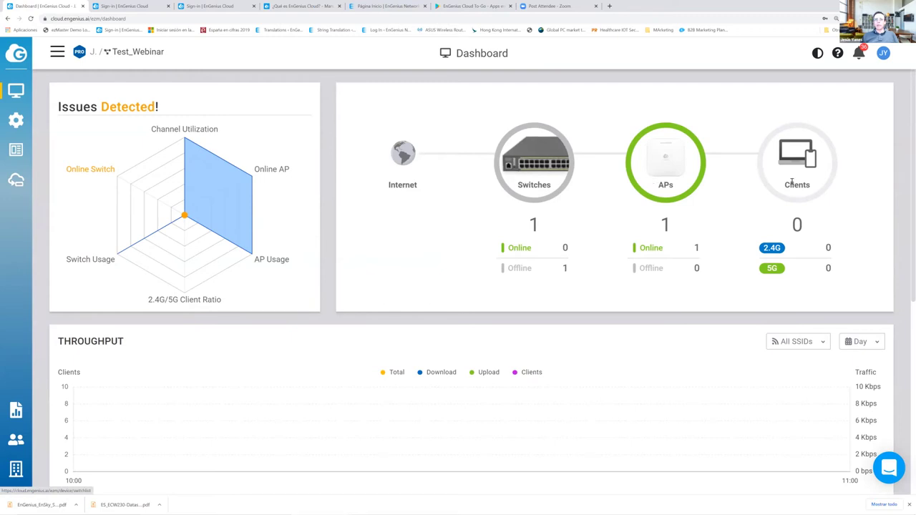
drag(168, 55, 100, 52)
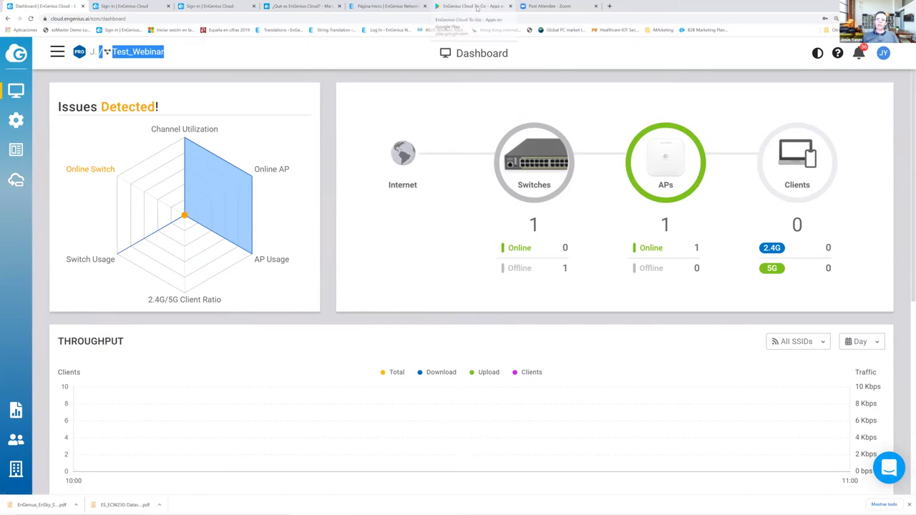
- Open the EnGenius Cloud To-Go listing on Google Play and enlarge the page
click(475, 7)
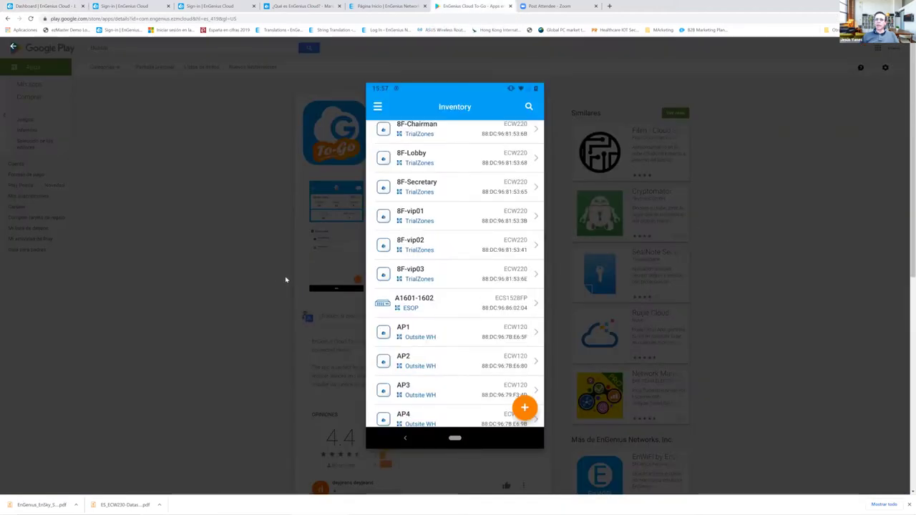
click(461, 271)
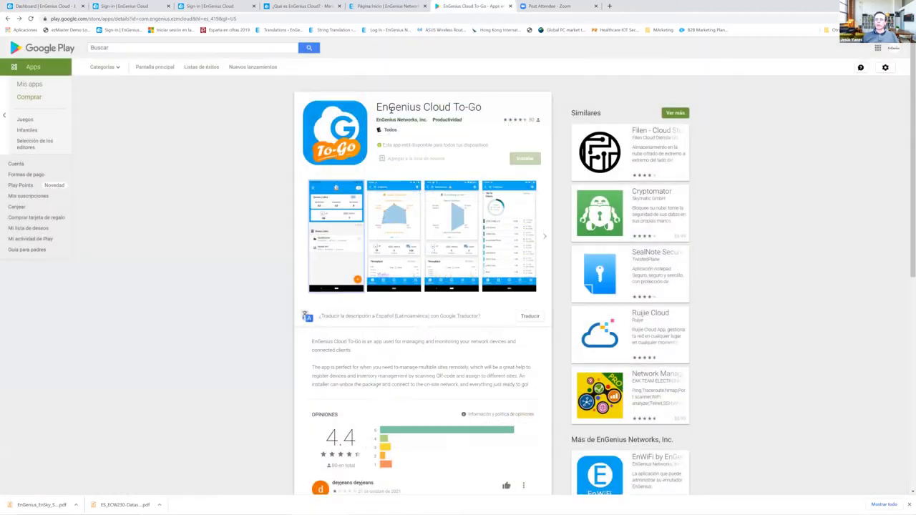
drag(376, 107, 484, 108)
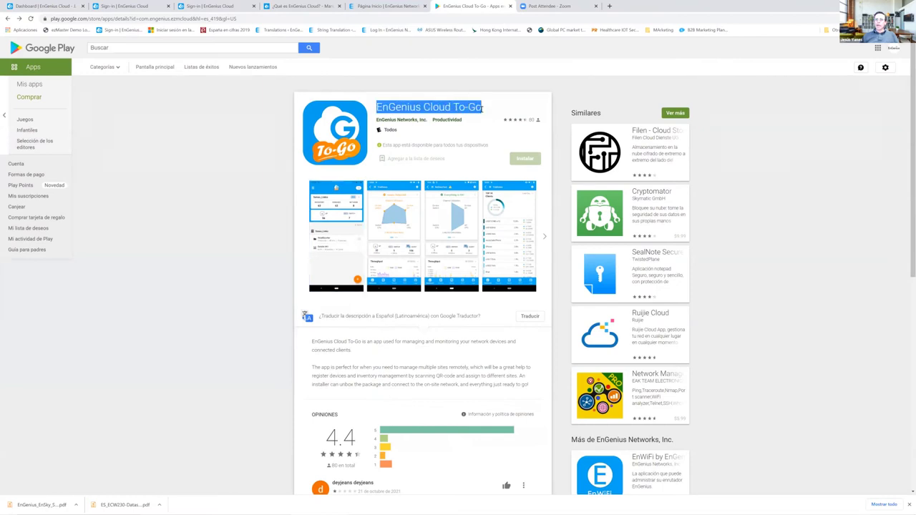
key(ctrl+plus)
key(ctrl+plus)
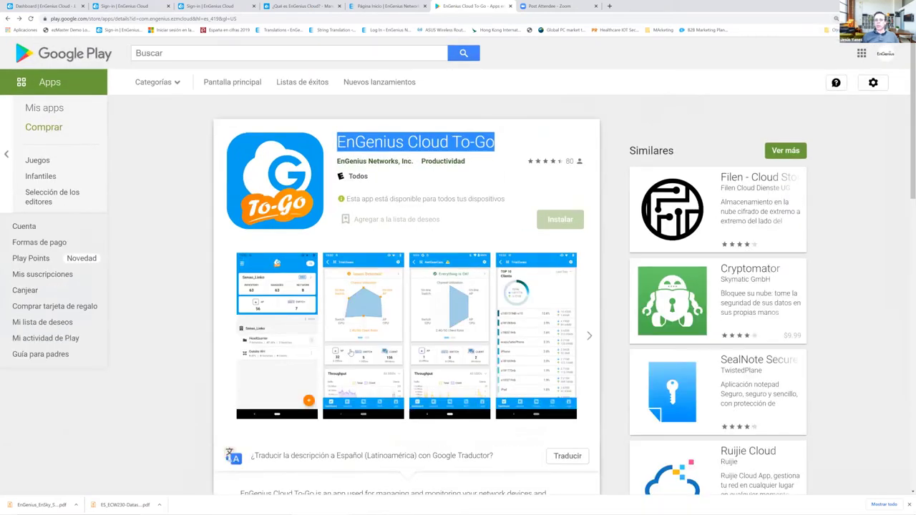
- Page through the app's screenshots, from dashboard to Inventory list, then return to sign-in
click(362, 351)
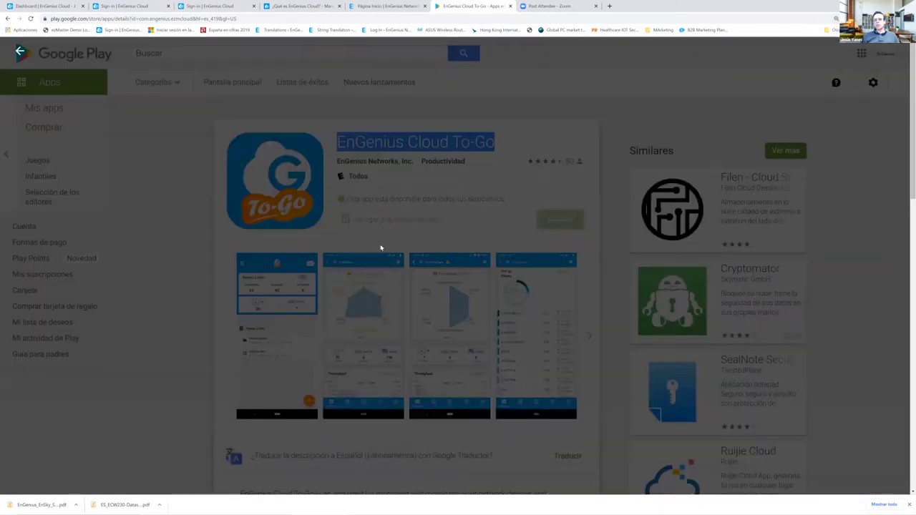
click(884, 282)
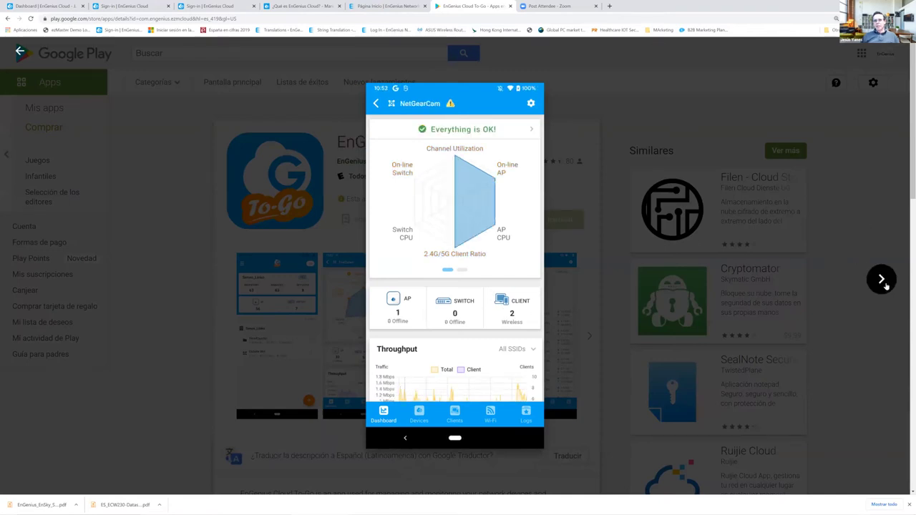
click(882, 280)
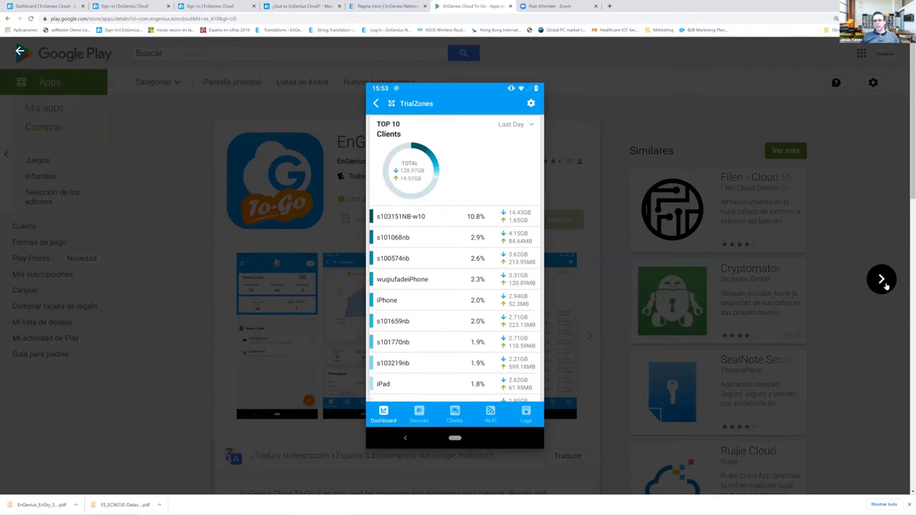
click(882, 280)
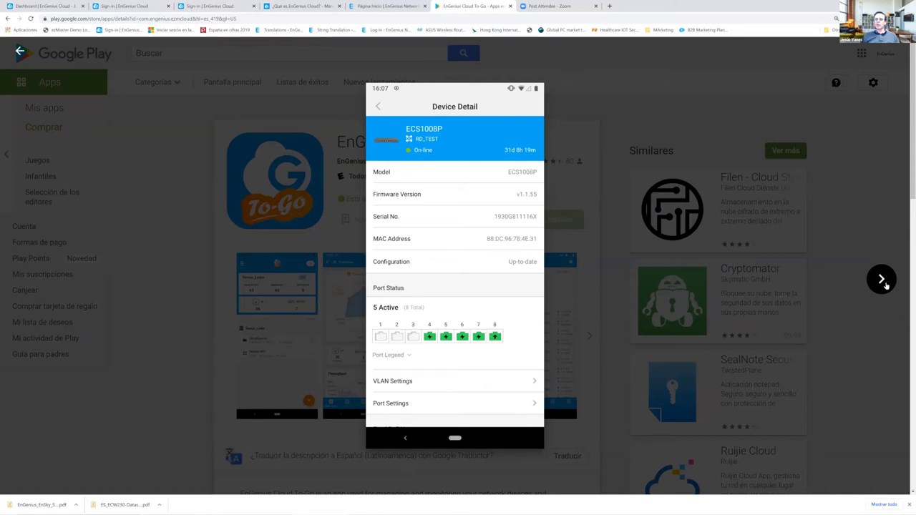
click(882, 280)
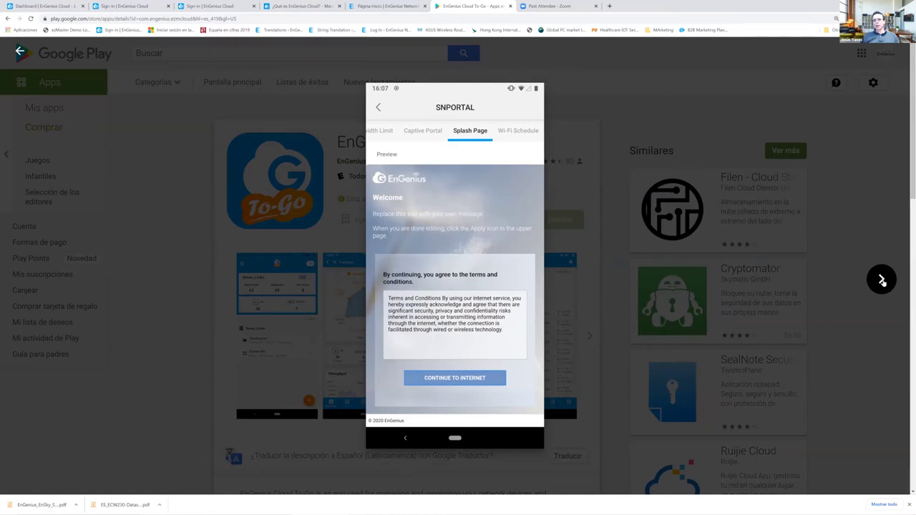
click(882, 281)
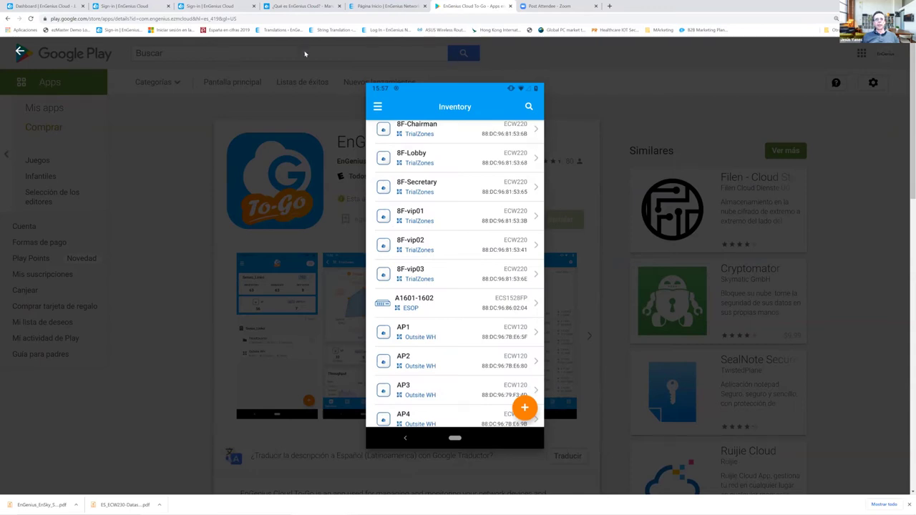
click(115, 7)
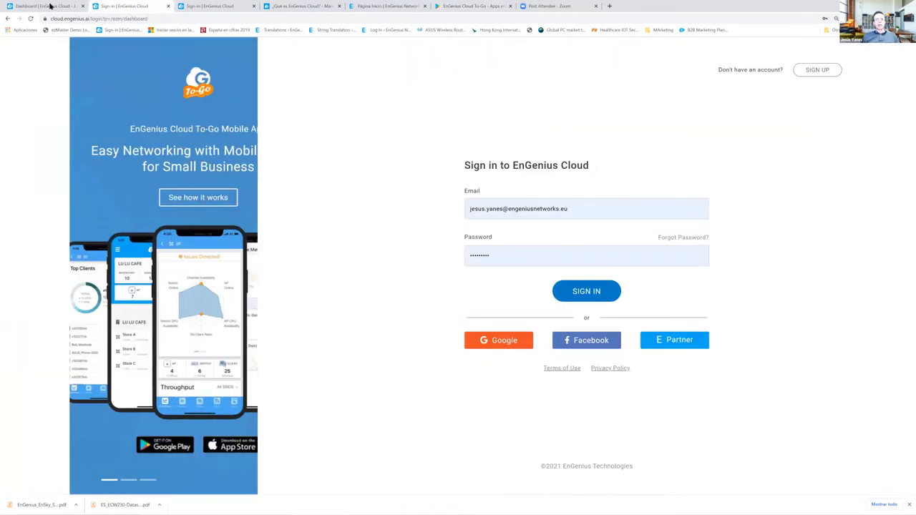
- From the Test_Webinar dashboard, list the access points and expand ECW230S's summary
click(50, 6)
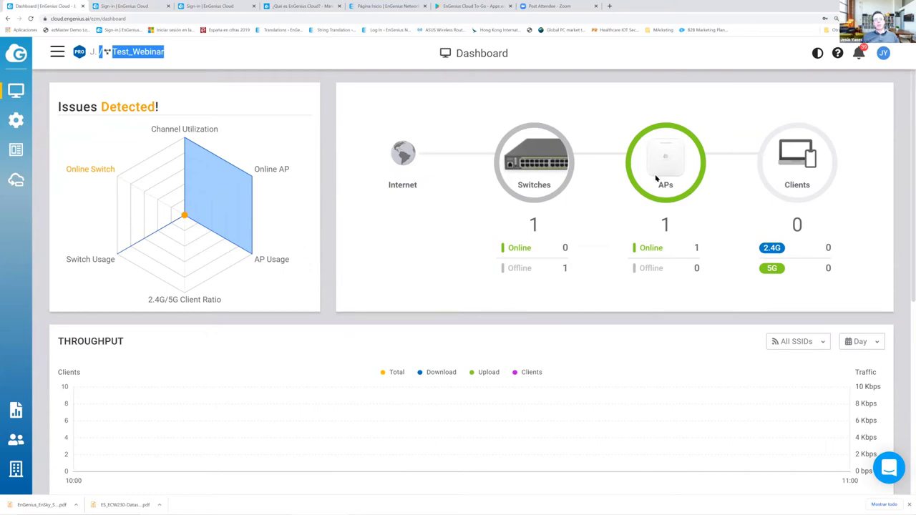
mouse_move(16, 120)
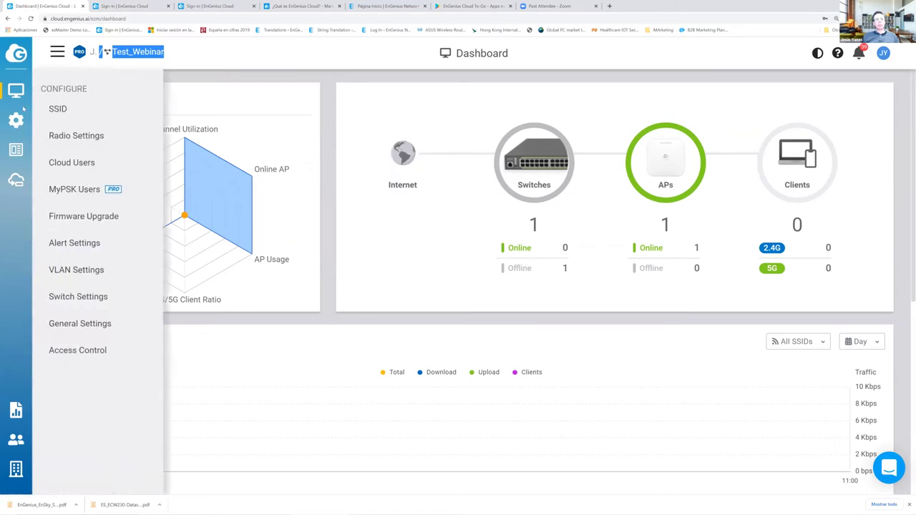
mouse_move(15, 95)
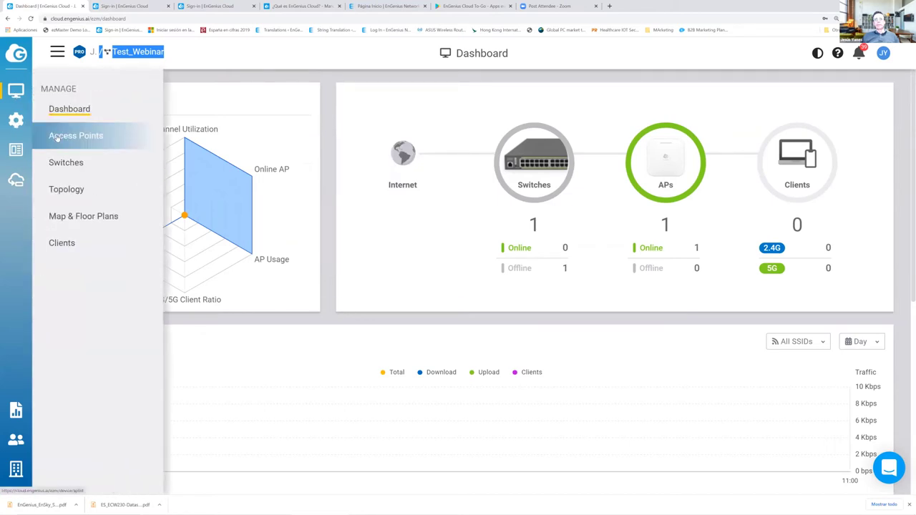
click(57, 138)
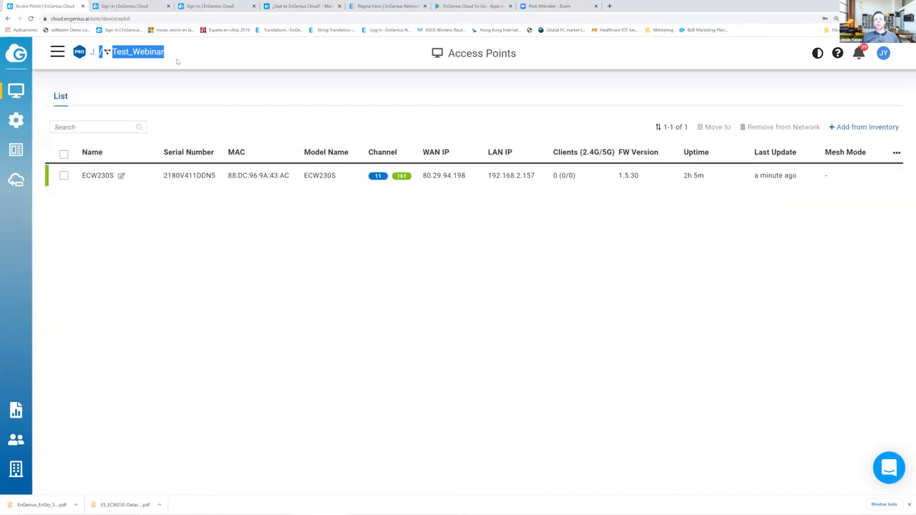
click(261, 178)
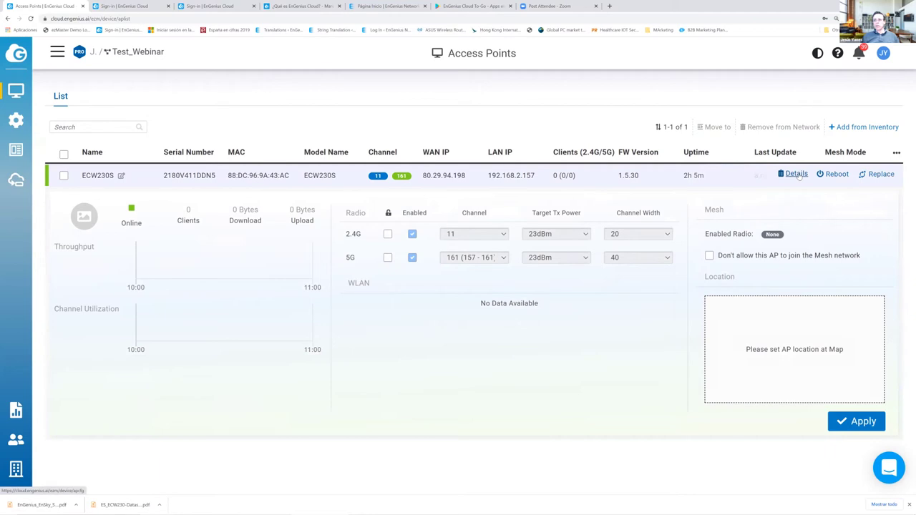
- Open ECW230S's detail page, pointing out its out-of-date configuration and subnet and gateway values
click(796, 174)
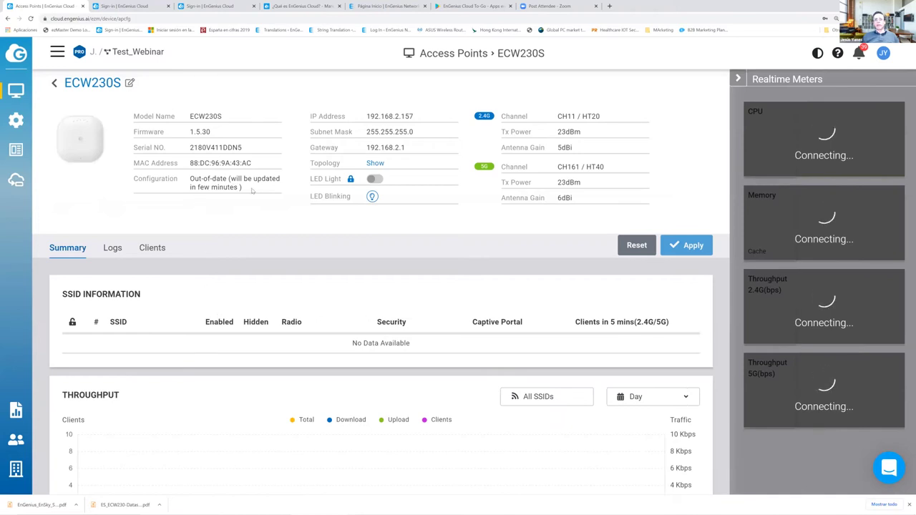
drag(243, 187, 190, 179)
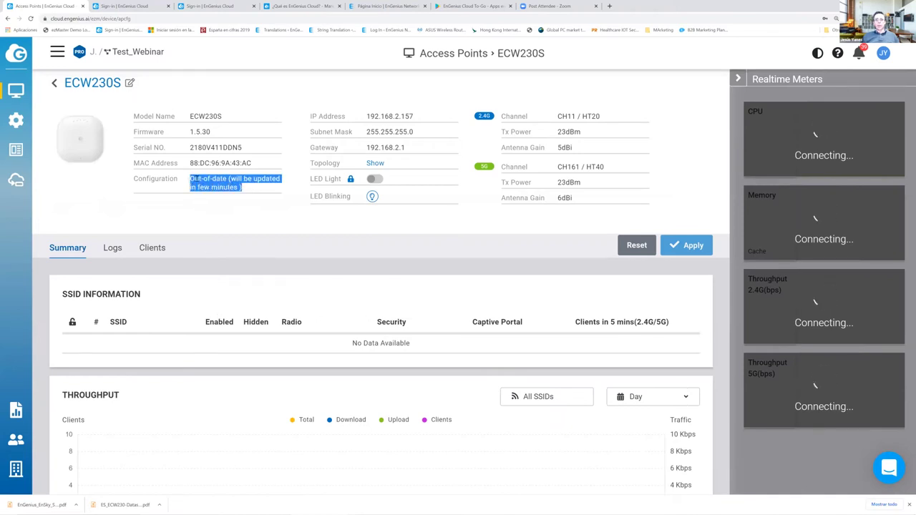
click(187, 180)
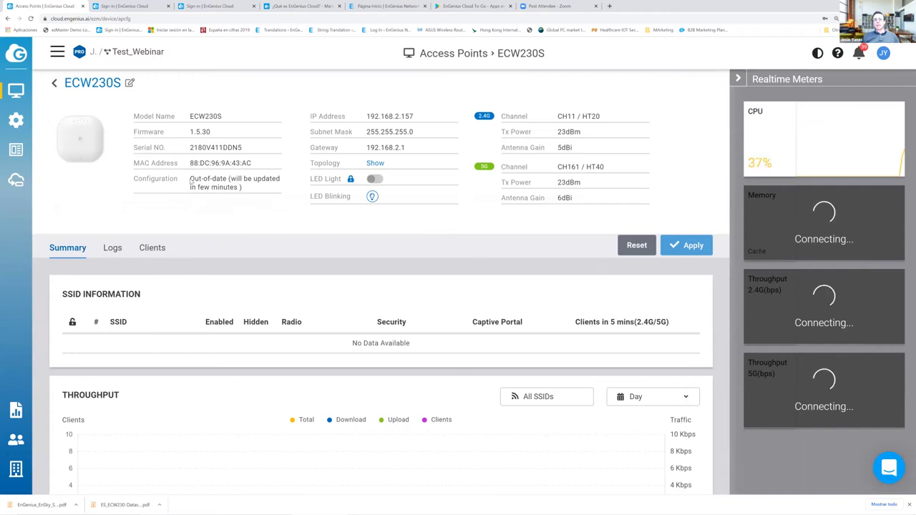
drag(188, 179, 282, 188)
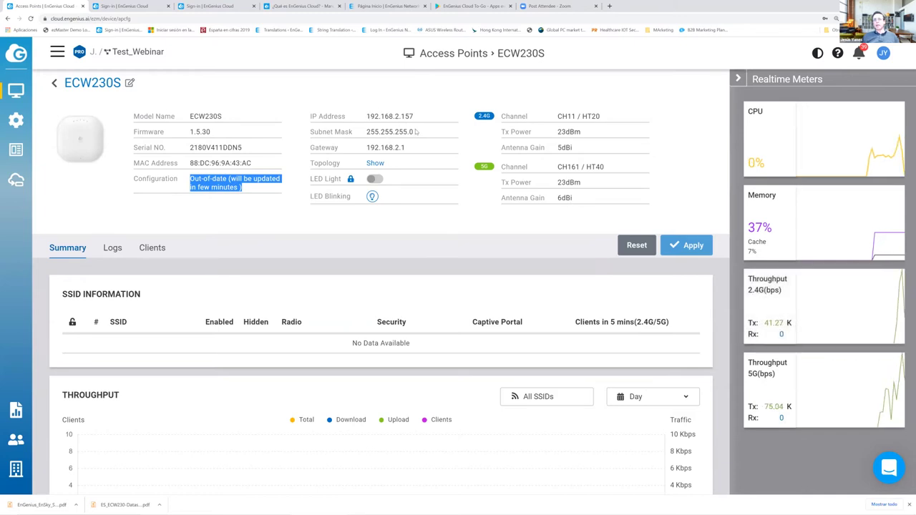
drag(413, 132, 393, 147)
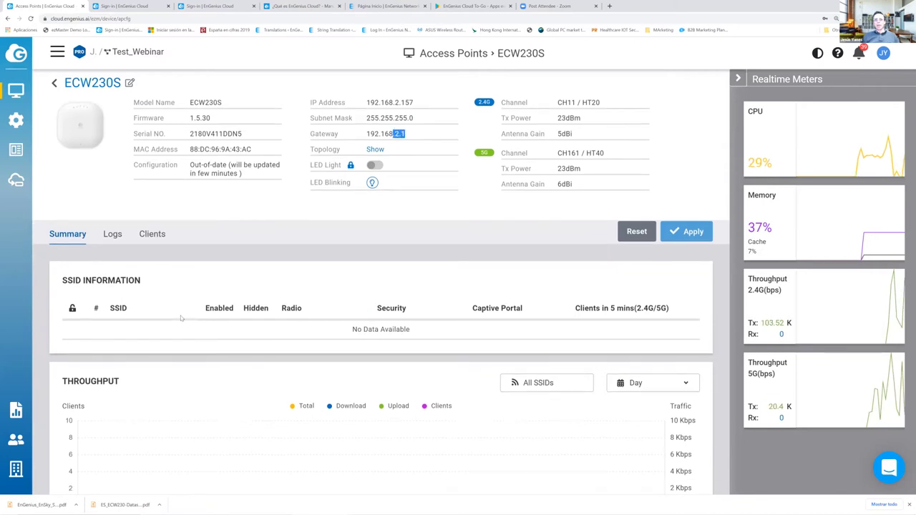
- Scroll through the Summary's Radio, Mesh, IP Addressing and Photo sections
scroll(198, 247, down, 3)
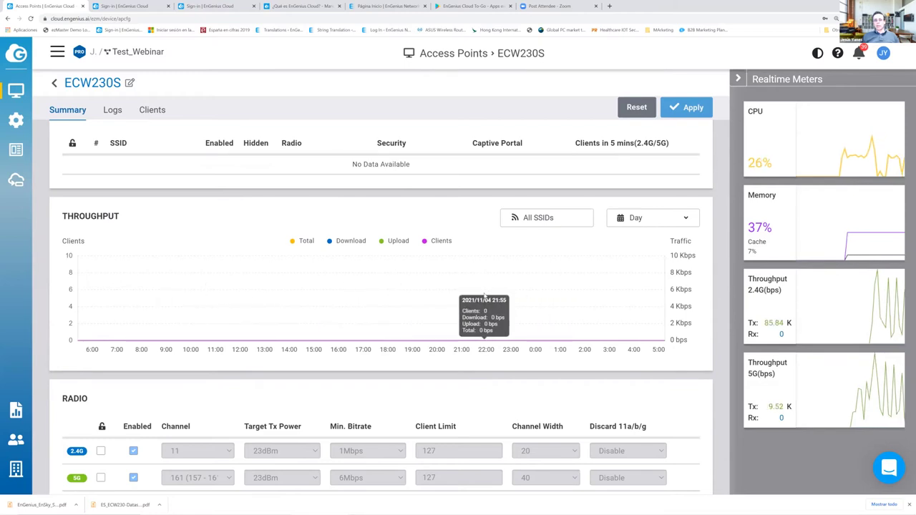
scroll(483, 297, down, 2)
scroll(484, 297, down, 3)
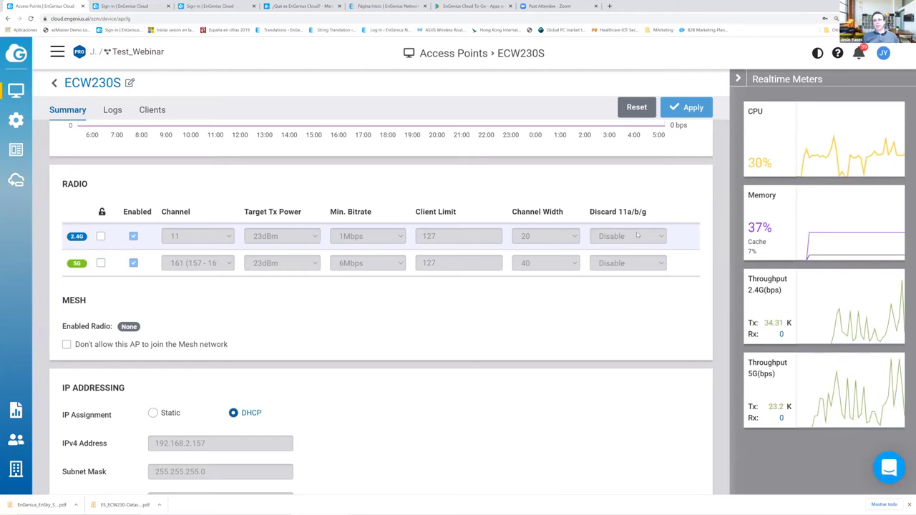
scroll(342, 282, down, 3)
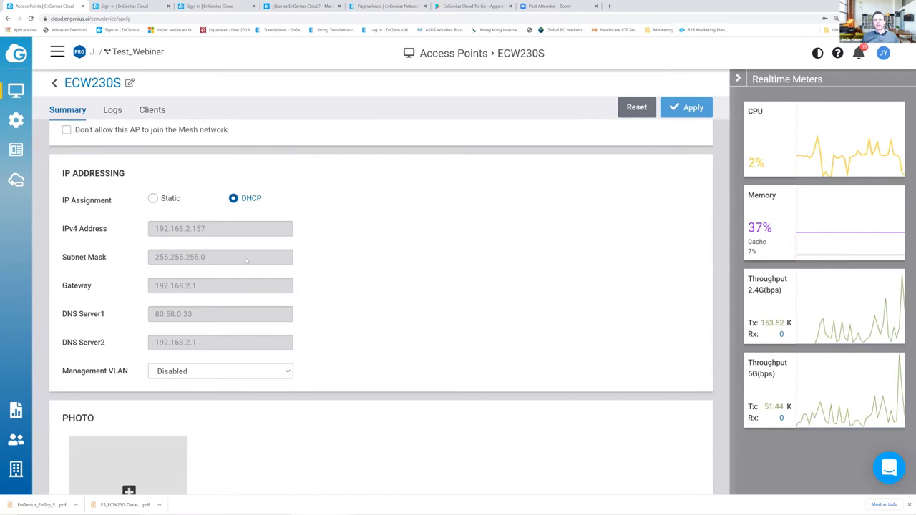
scroll(126, 401, down, 1)
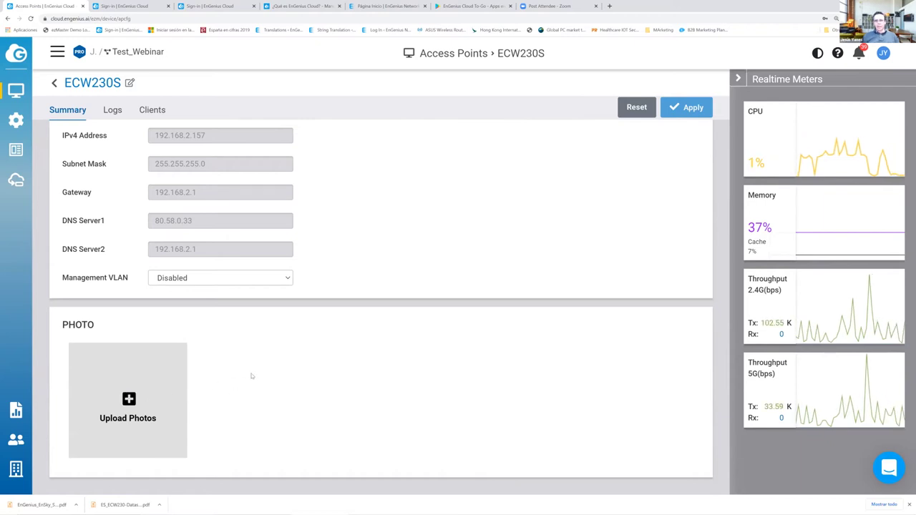
scroll(251, 375, up, 2)
scroll(252, 375, up, 10)
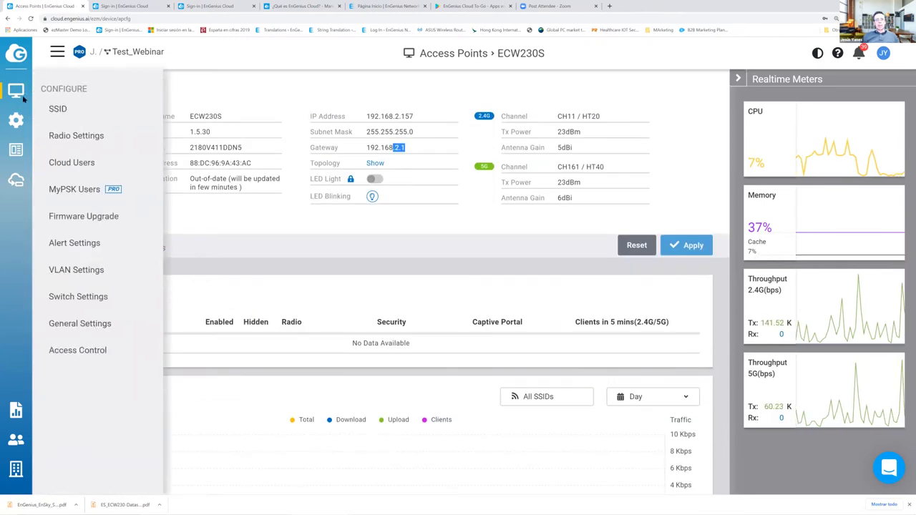
- Expand switch ECS2512FP in the Switches list, showing 2/12 ports active and firmware 1.1.58
mouse_move(16, 90)
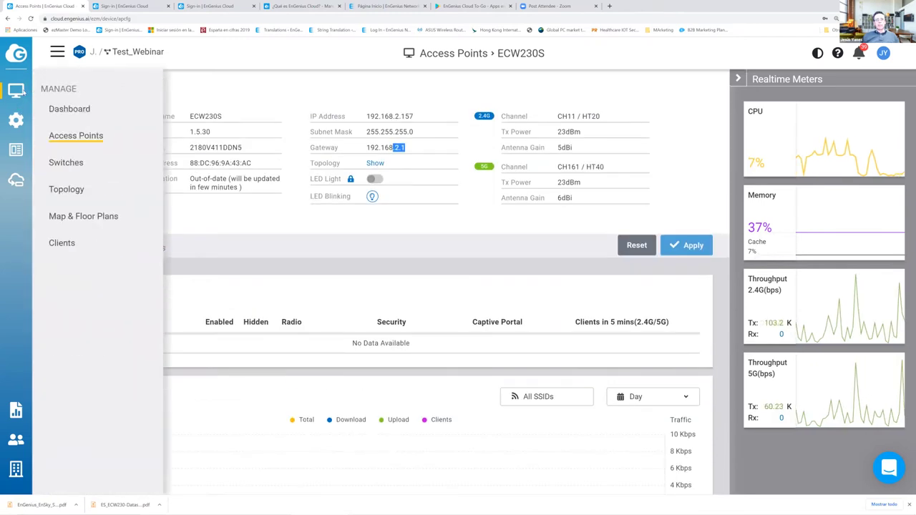
click(65, 162)
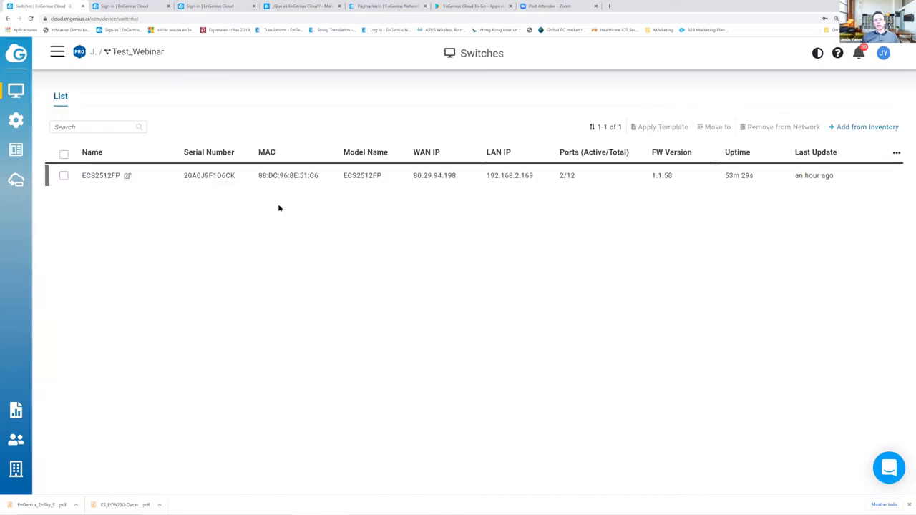
click(286, 178)
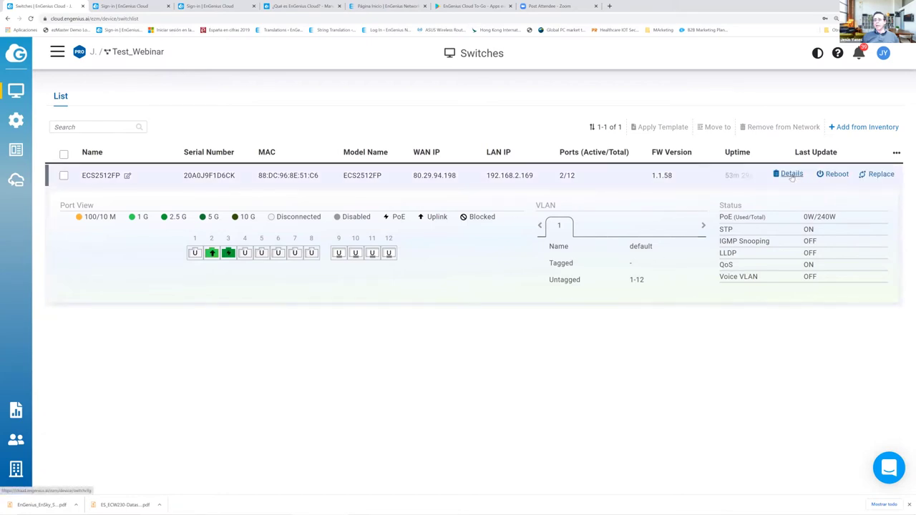
- Open ECS2512FP's detail page and review its PoE usage, IP Addressing and Photo sections
click(792, 175)
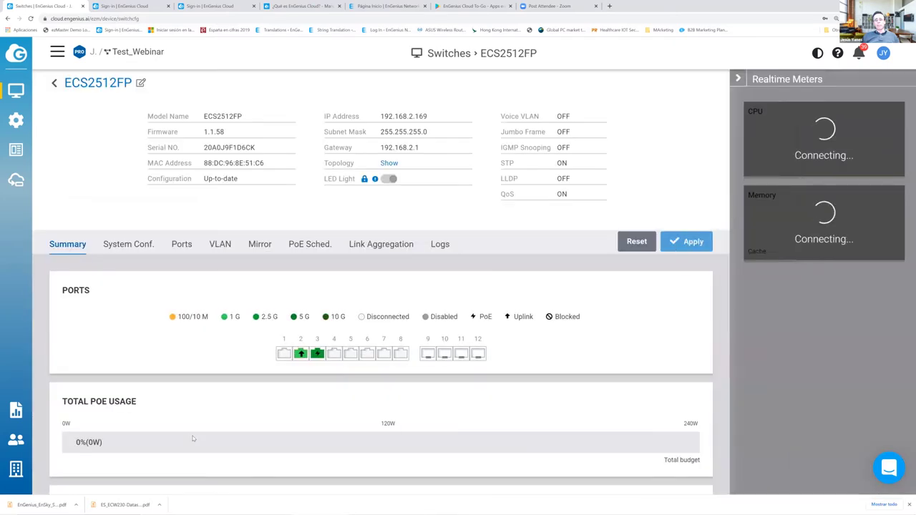
scroll(312, 248, down, 3)
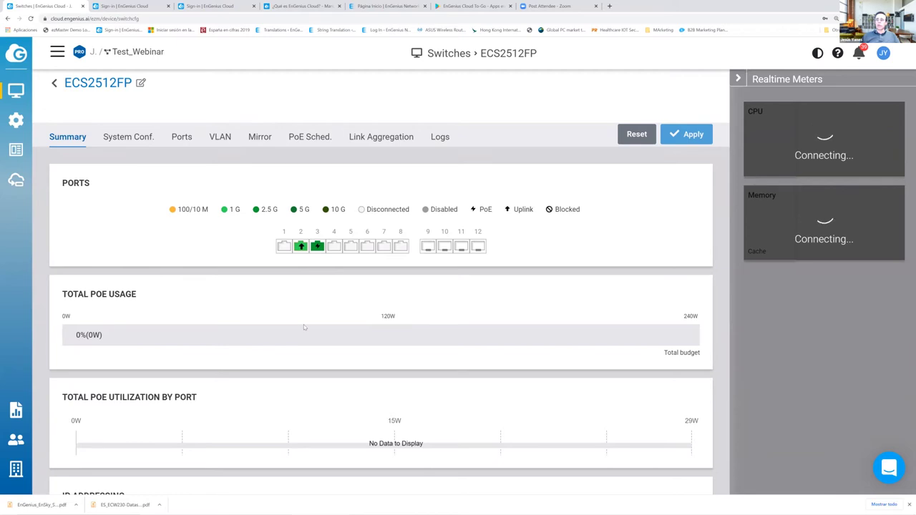
scroll(297, 317, down, 4)
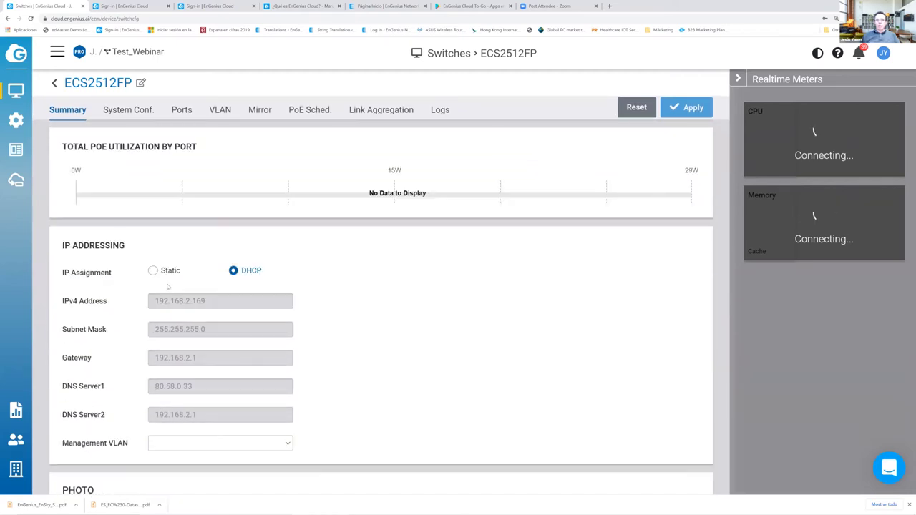
scroll(184, 276, down, 1)
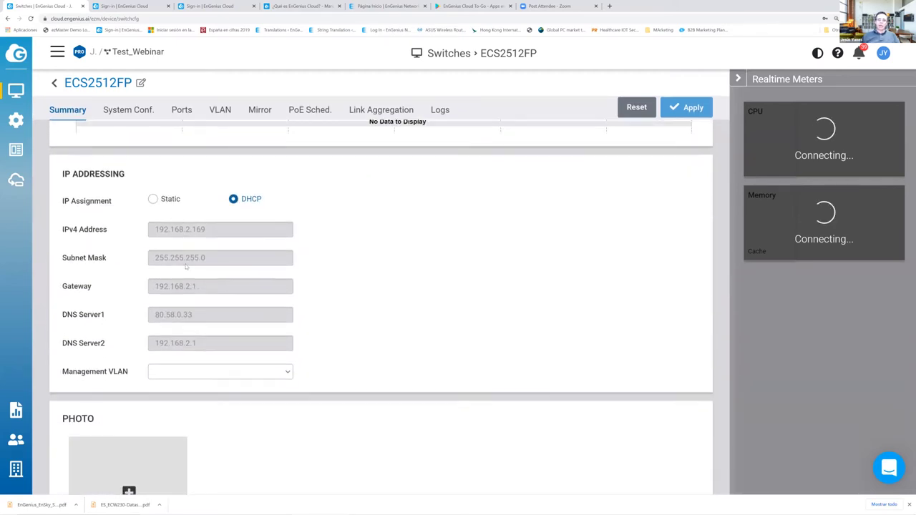
scroll(235, 247, down, 1)
scroll(173, 407, up, 3)
scroll(173, 407, down, 3)
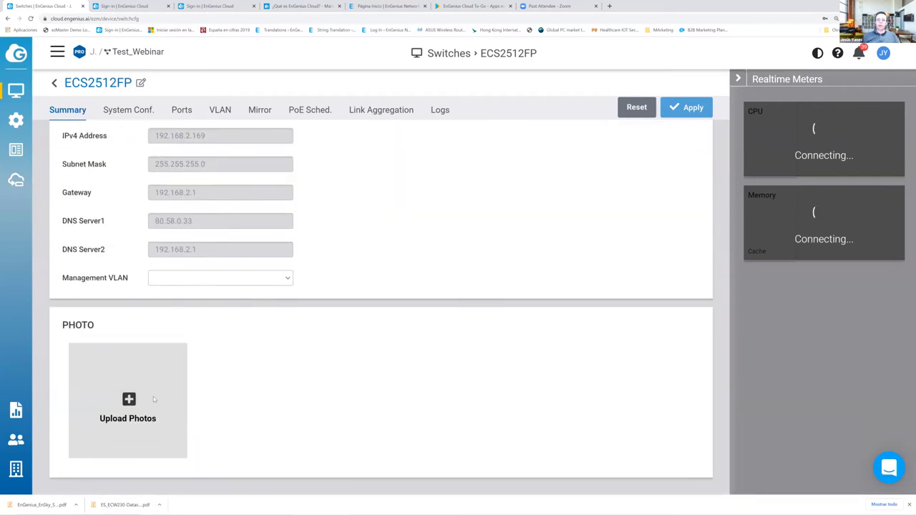
scroll(154, 396, up, 10)
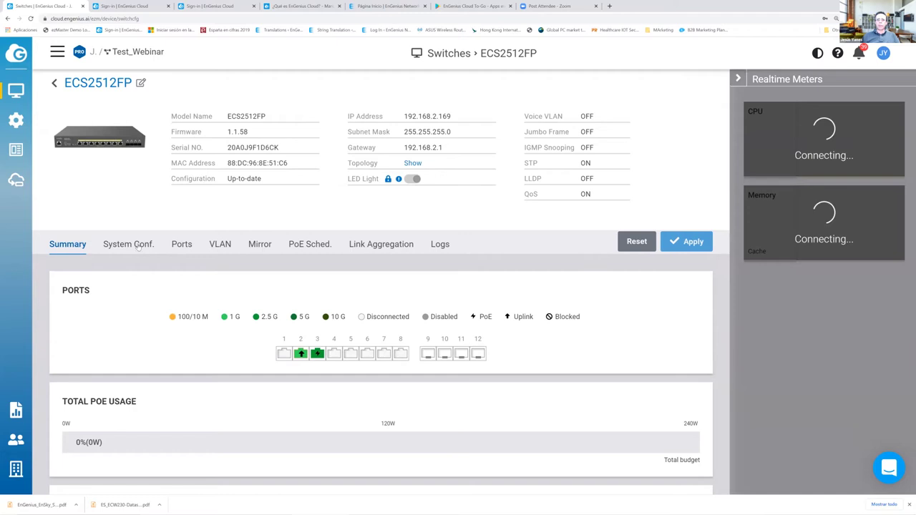
- In System Conf., toggle the STP override on and off, keeping RSTP as the protocol
click(139, 246)
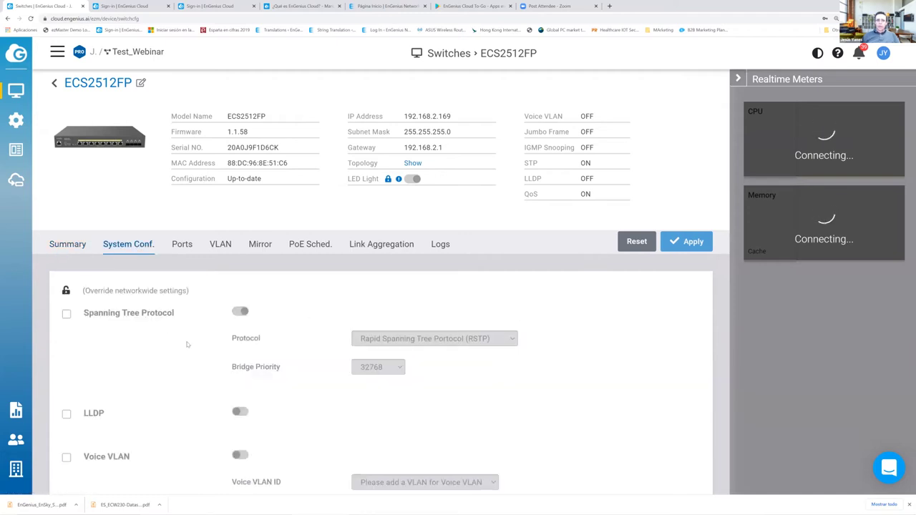
scroll(196, 317, down, 2)
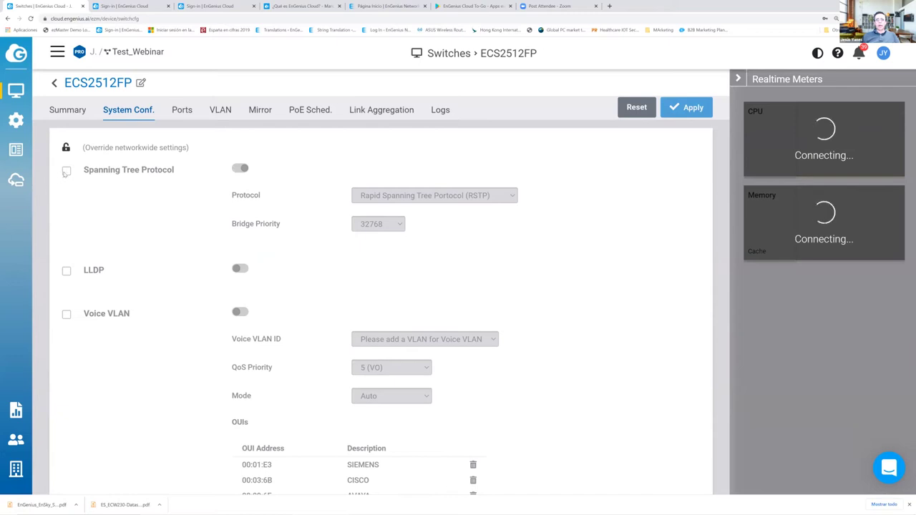
click(66, 171)
click(433, 199)
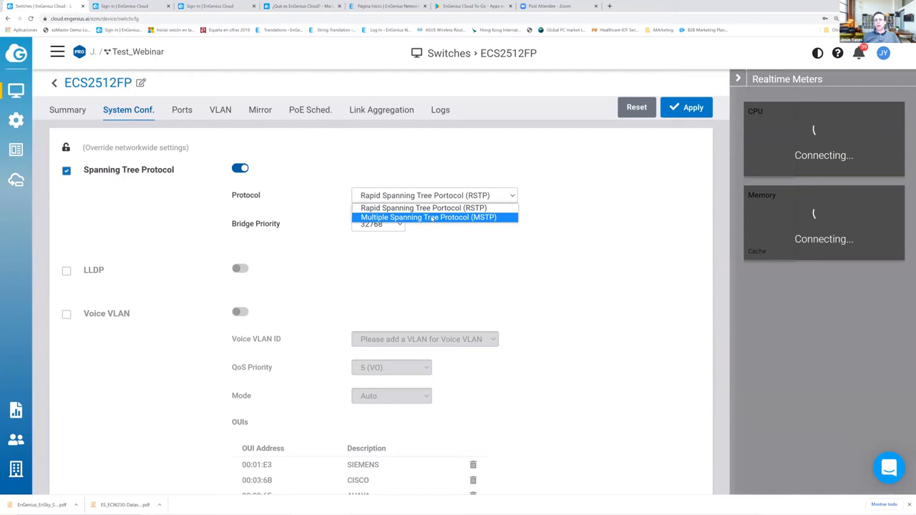
click(170, 191)
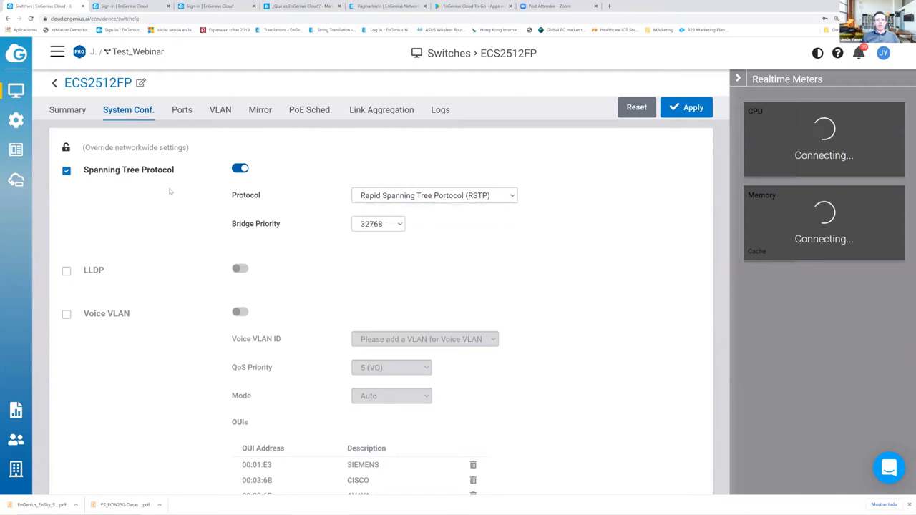
click(65, 171)
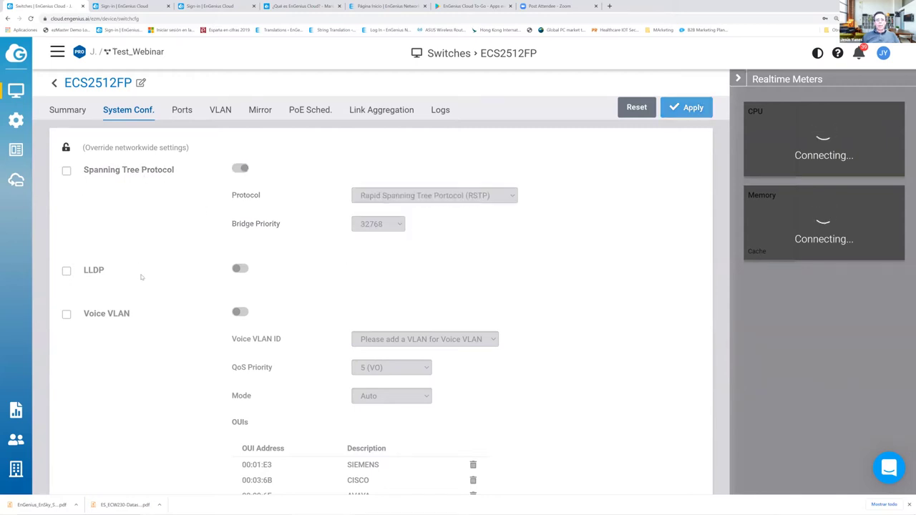
drag(105, 270, 83, 270)
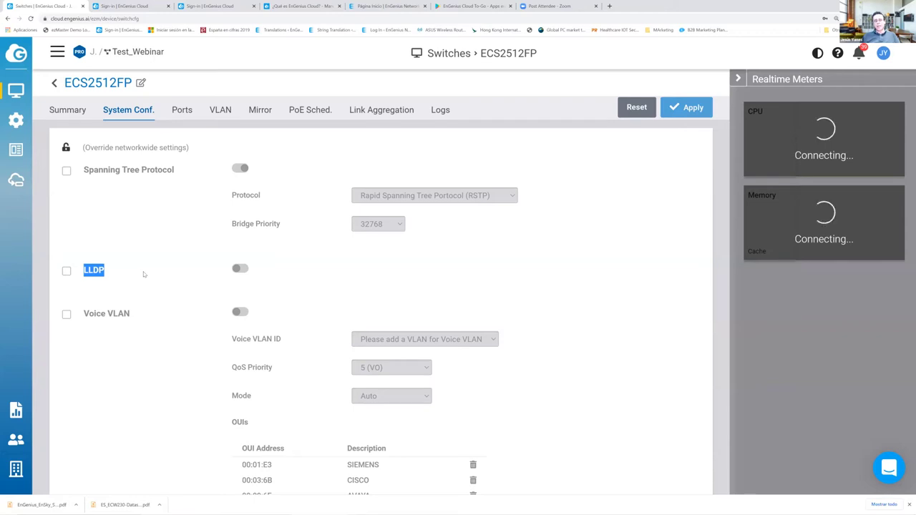
- Enable the Voice VLAN override and demo QoS with CoS+DSCP trust and Strict Priority, then disable QoS
scroll(227, 373, down, 2)
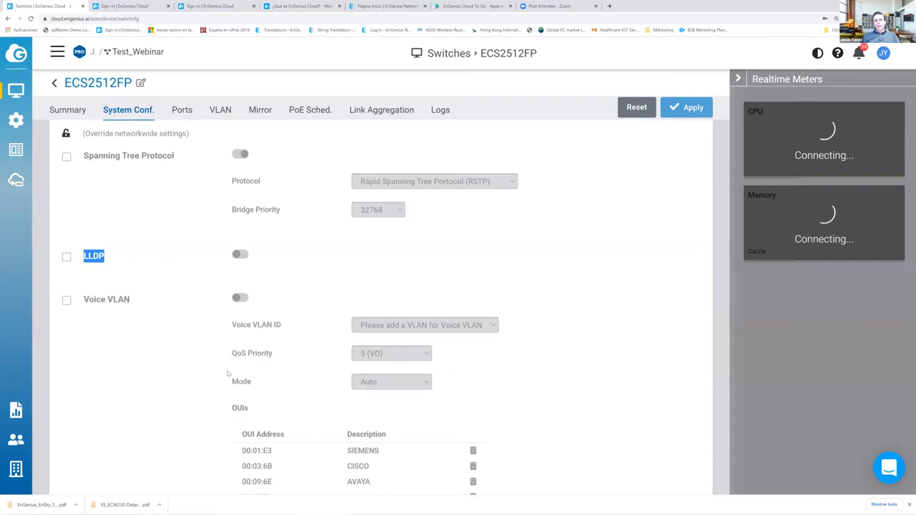
click(66, 171)
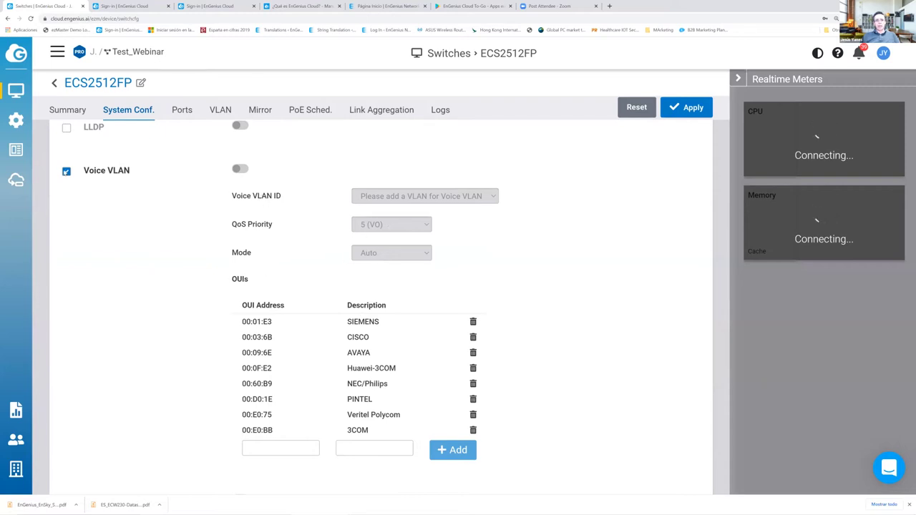
scroll(222, 384, down, 4)
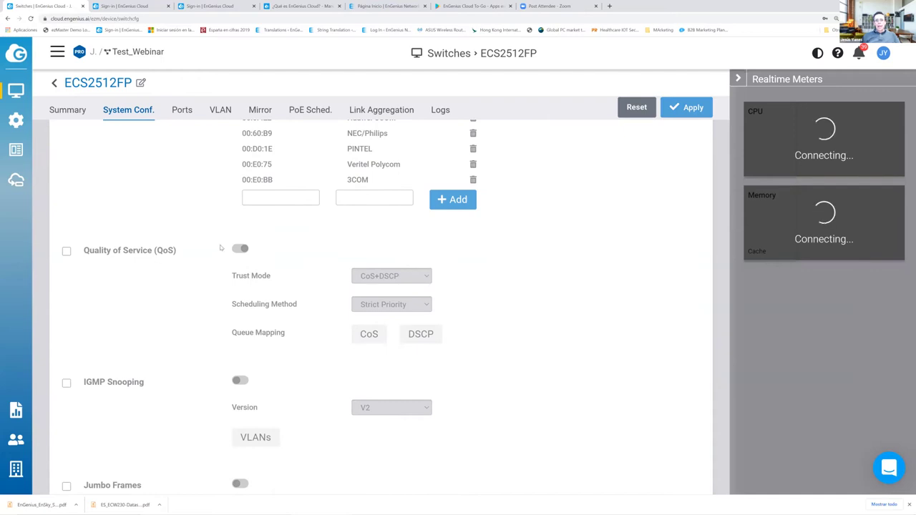
click(67, 252)
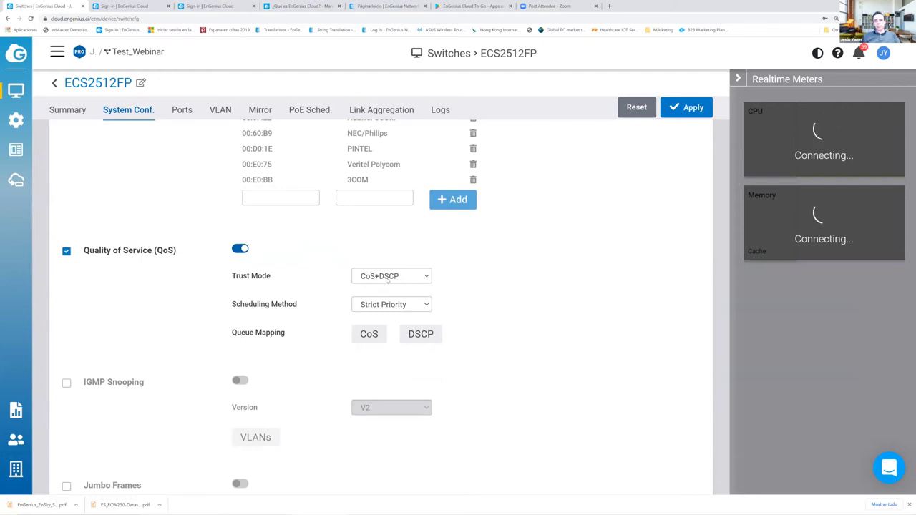
click(387, 278)
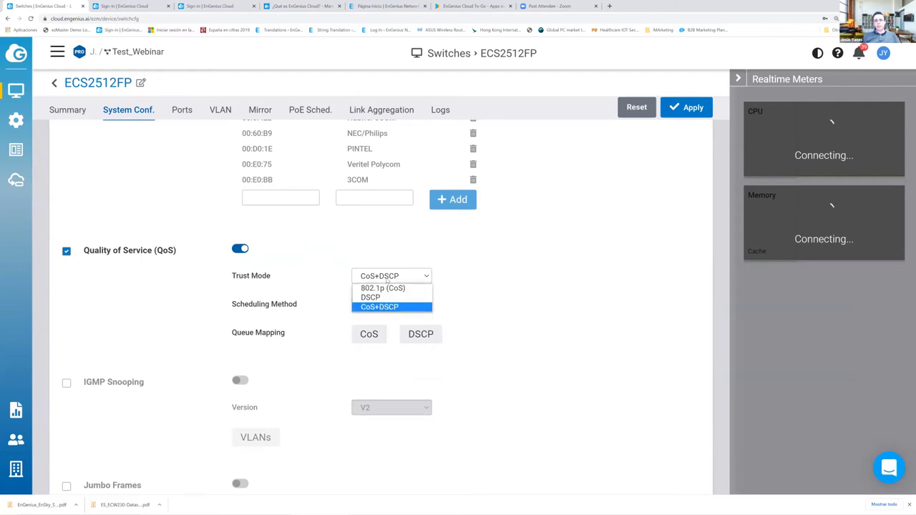
click(275, 326)
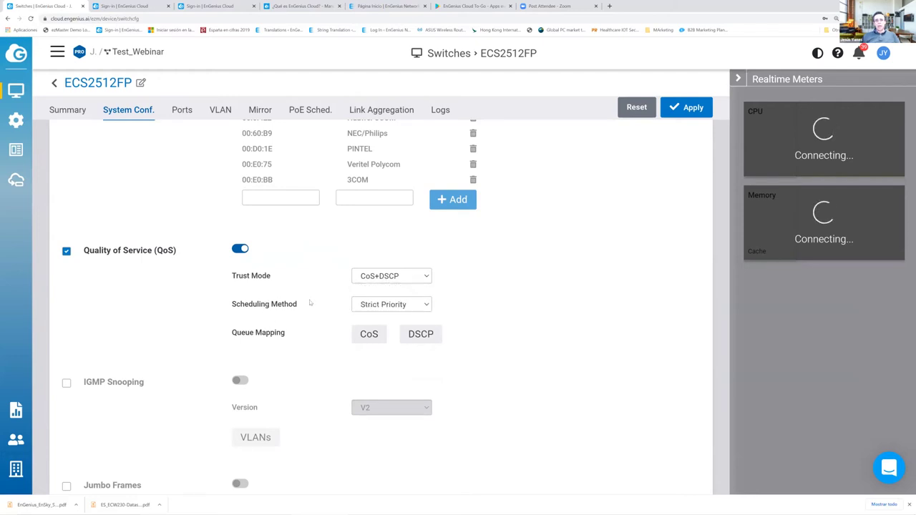
click(385, 305)
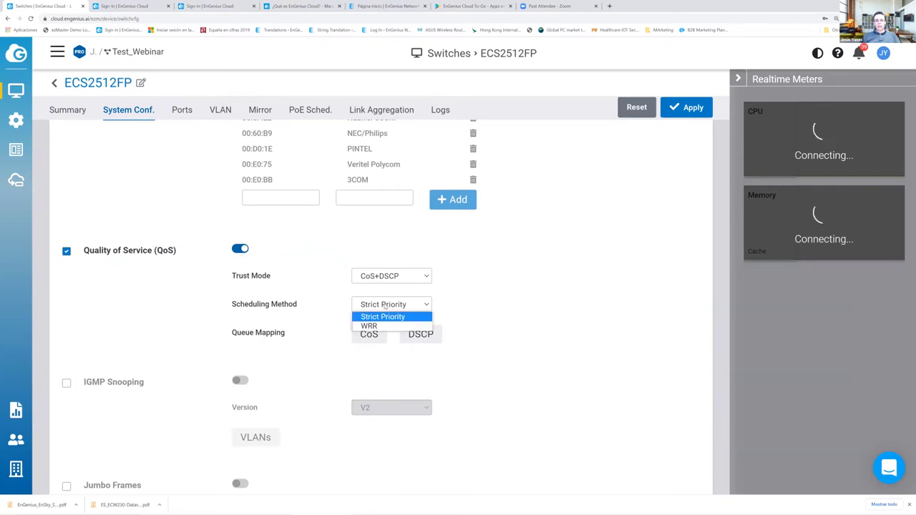
click(385, 305)
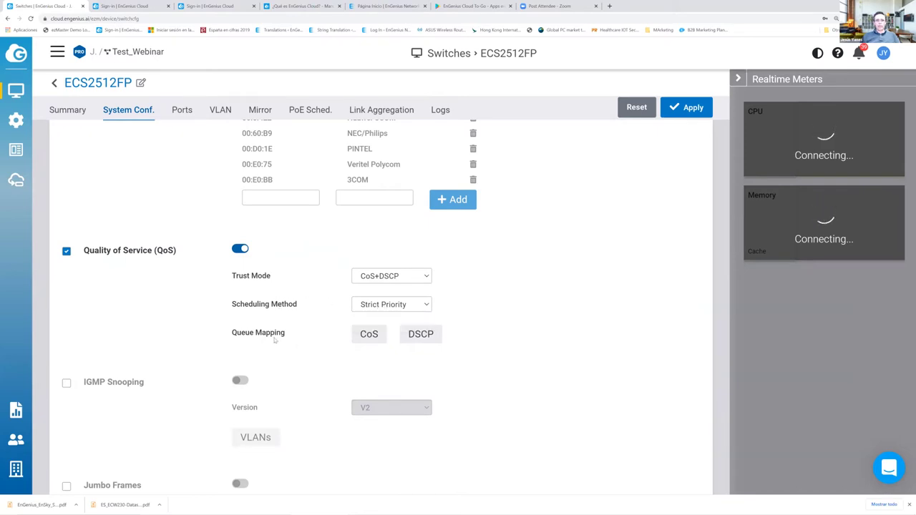
click(66, 252)
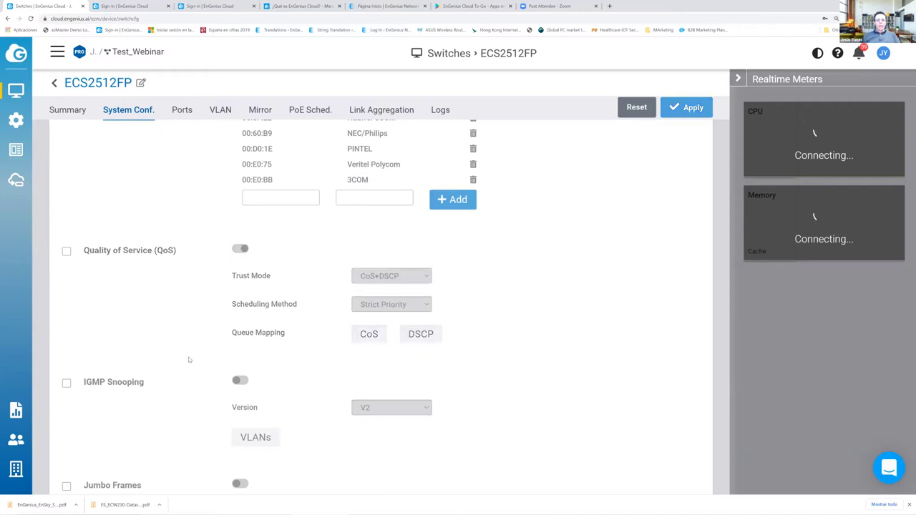
- Toggle Local GUI access on and off, then bring up the table of ports 1 to 12
scroll(189, 360, down, 2)
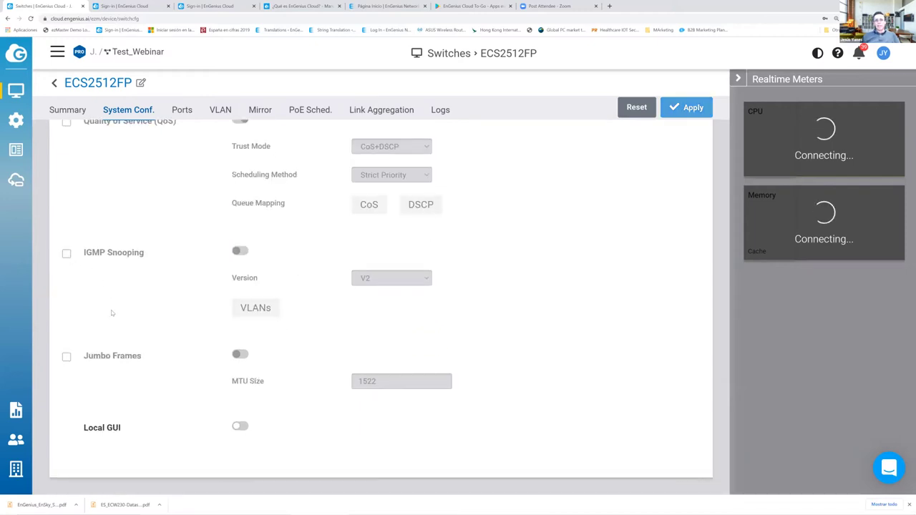
click(240, 426)
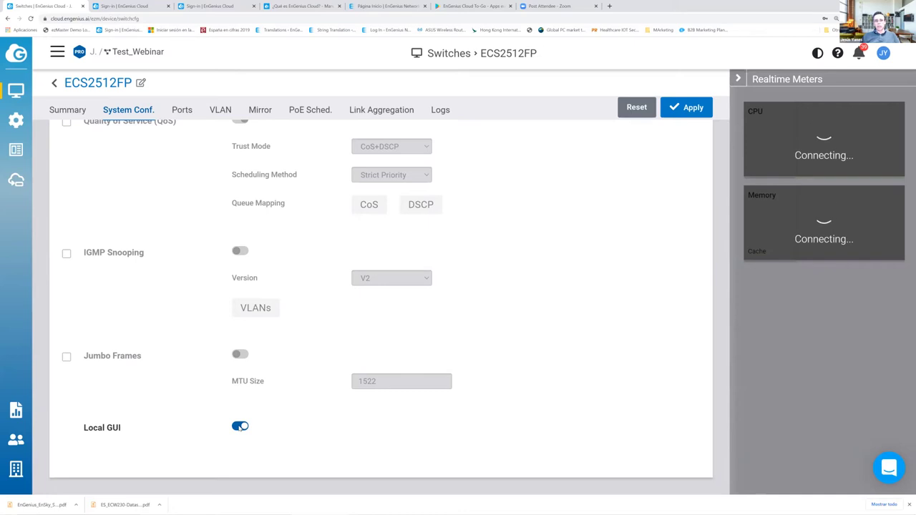
click(239, 426)
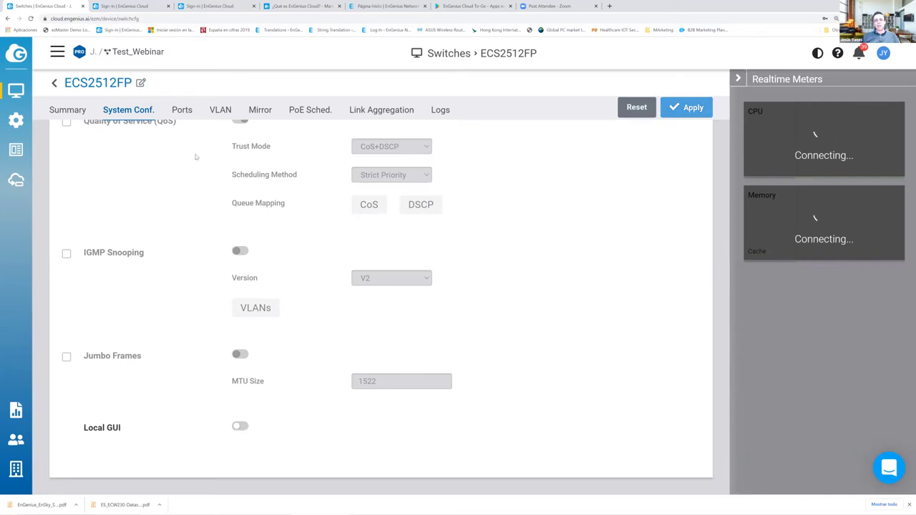
click(182, 113)
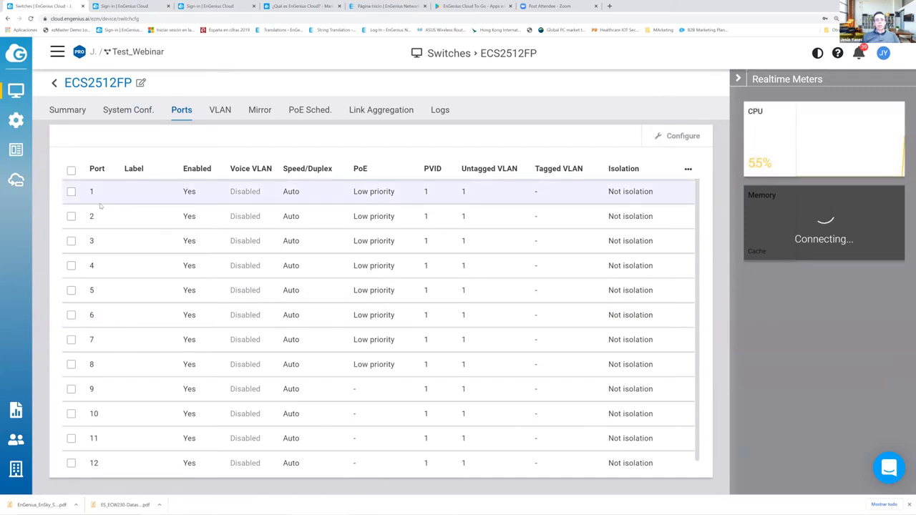
- Open port 1's settings, scroll through the dialog, and close it without applying changes
click(70, 191)
click(658, 138)
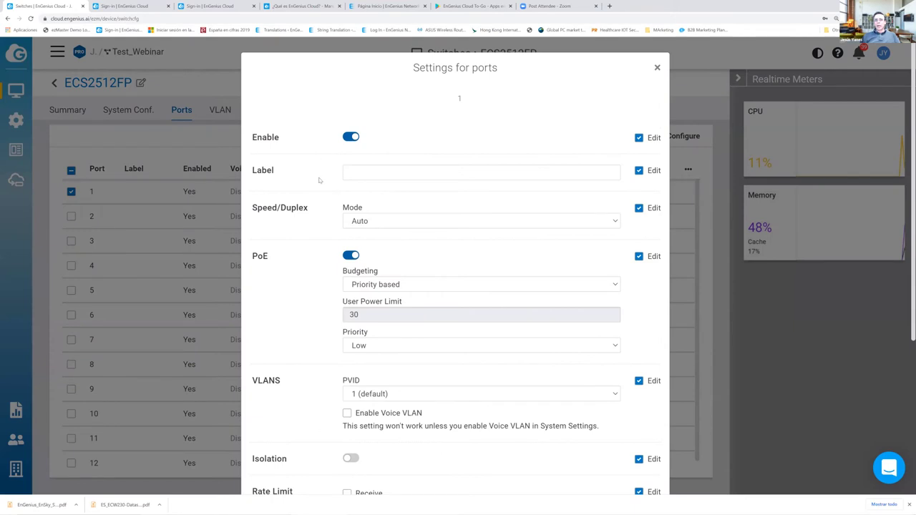
scroll(336, 212, down, 1)
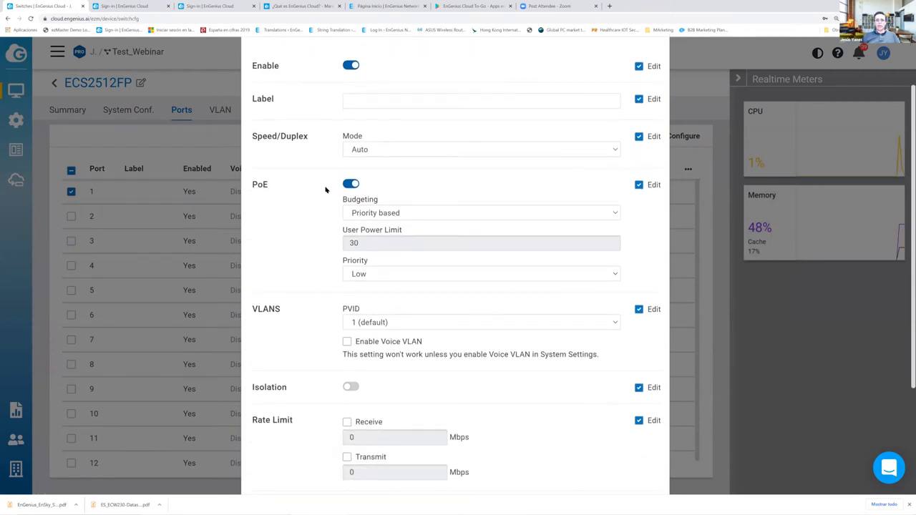
scroll(375, 176, down, 1)
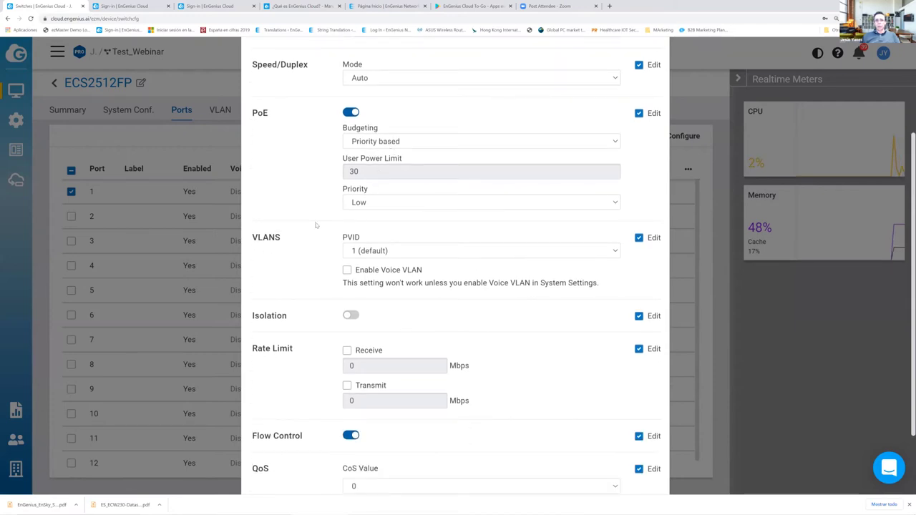
scroll(315, 226, down, 1)
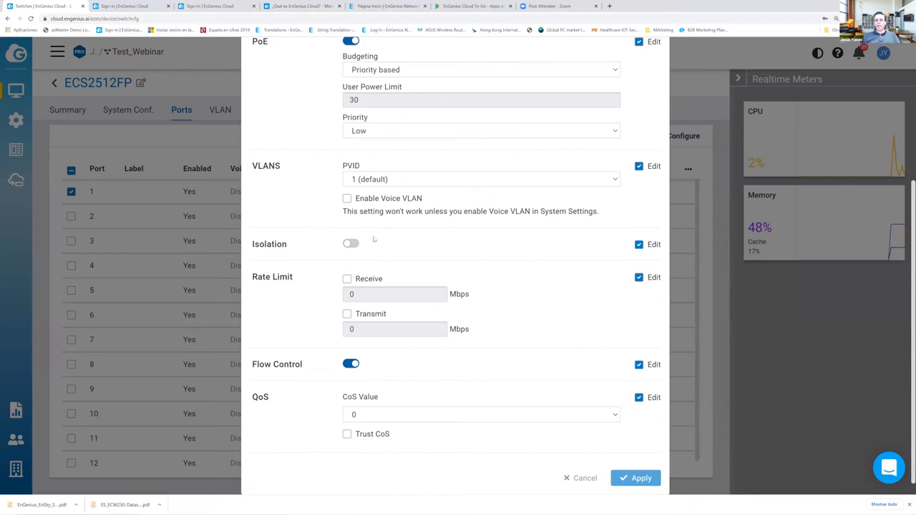
scroll(323, 260, down, 1)
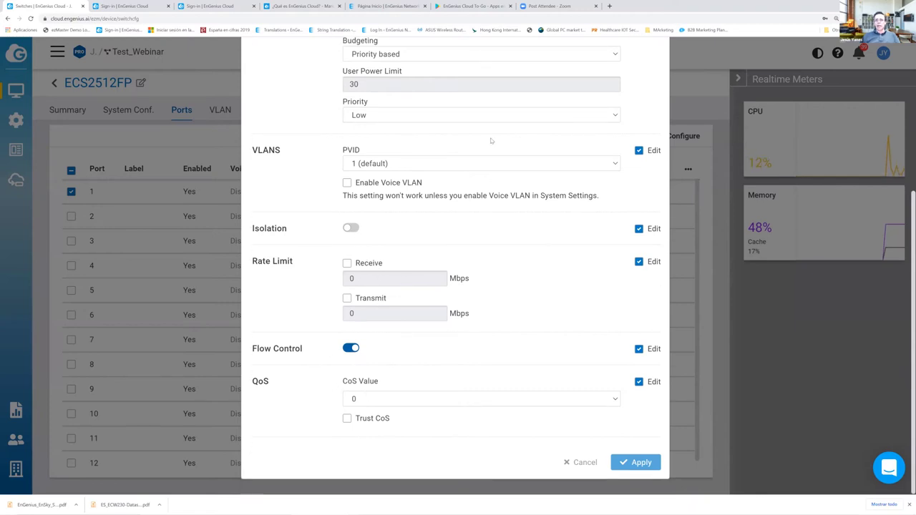
scroll(491, 139, up, 3)
click(656, 68)
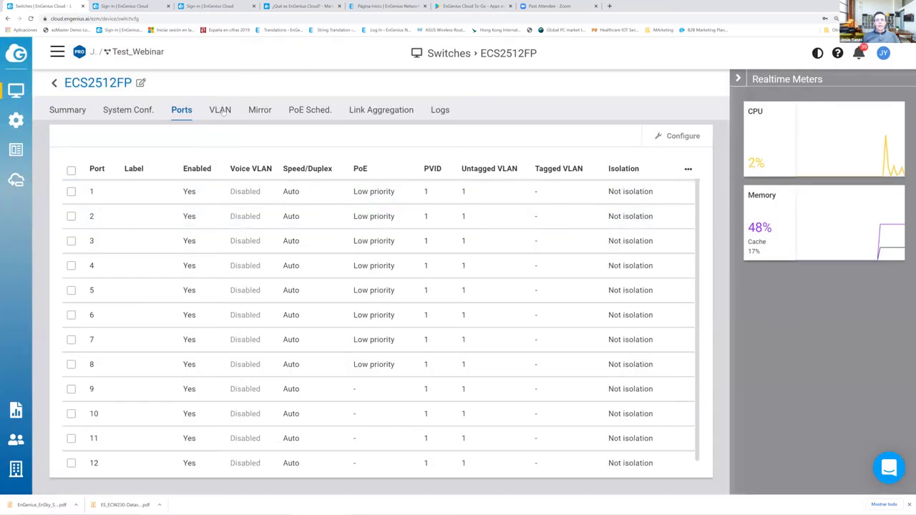
- Check the VLAN list, abandon adding a VLAN, and view the three disabled mirror sessions
click(222, 112)
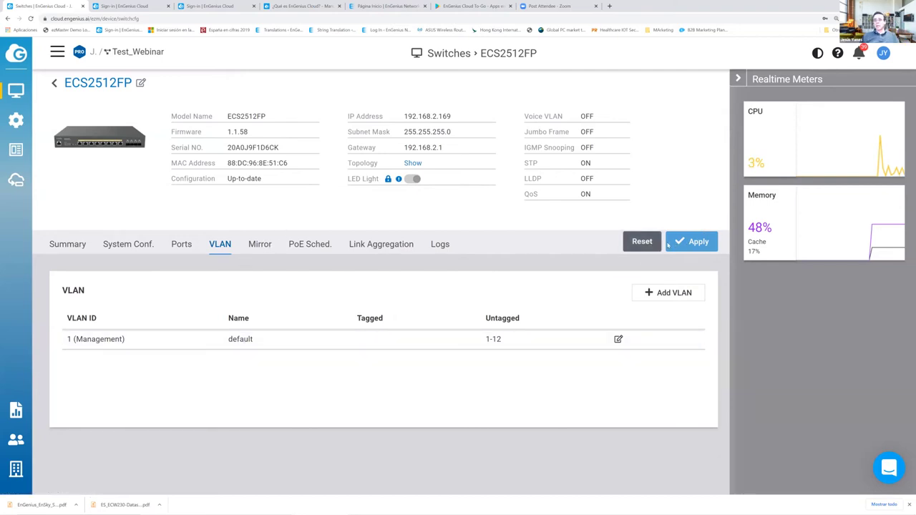
click(667, 293)
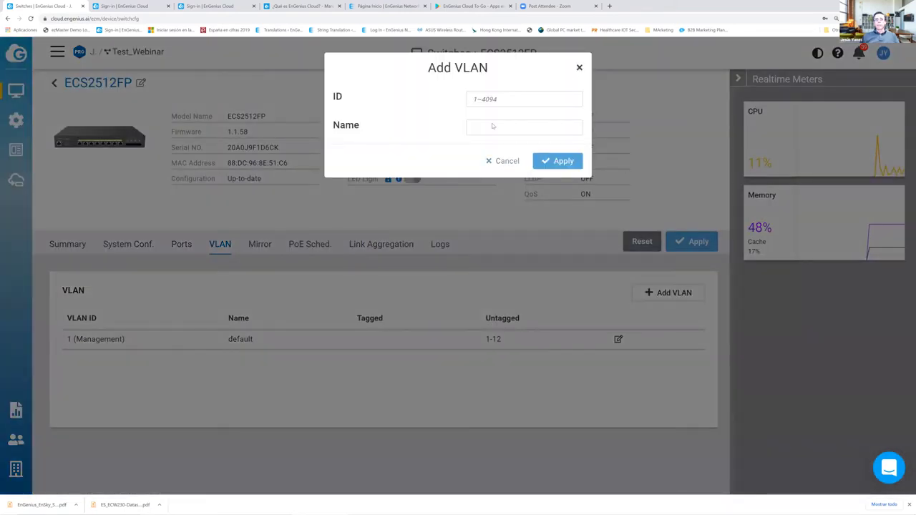
click(578, 68)
click(261, 245)
scroll(324, 278, down, 1)
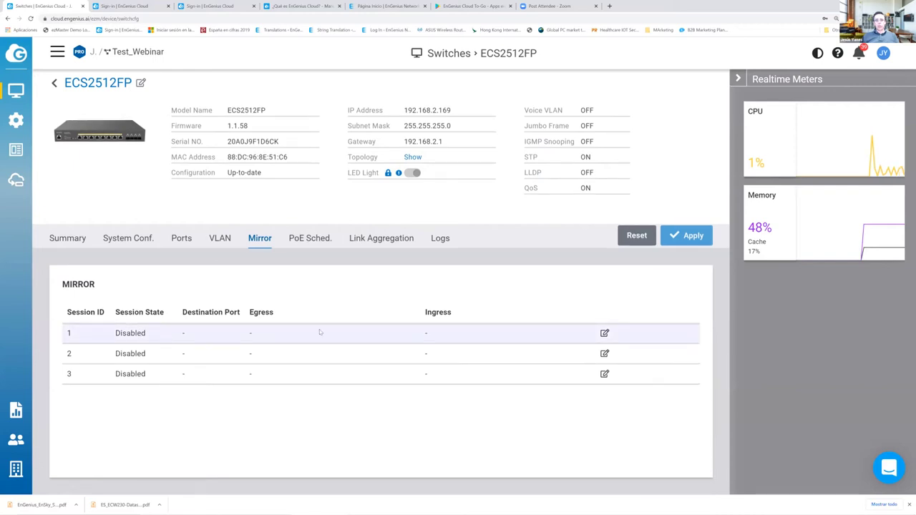
- Review mirror session 1, the PoE schedule and trunk t1, then read the seven-event log
click(605, 333)
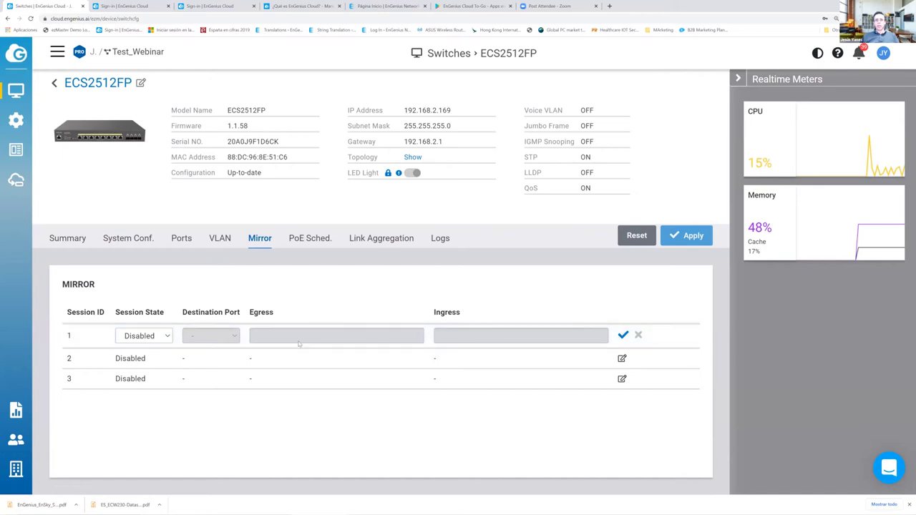
click(307, 239)
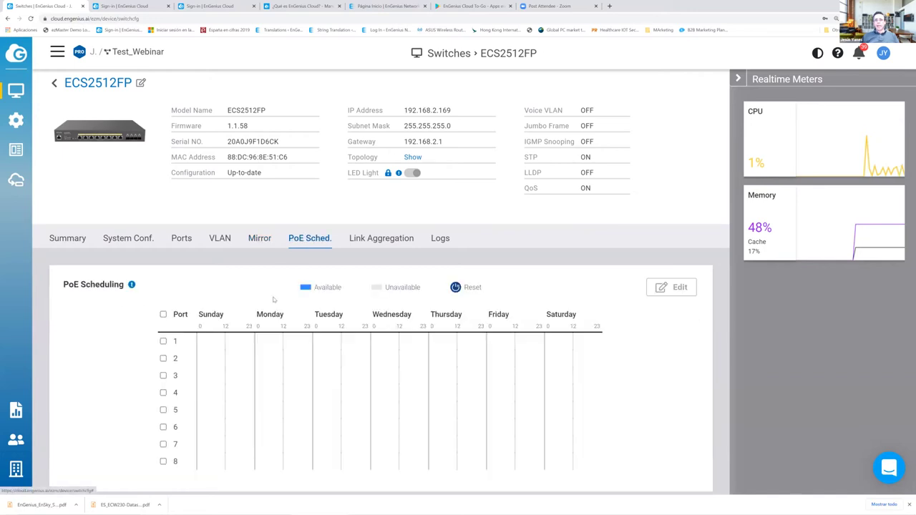
scroll(202, 302, down, 1)
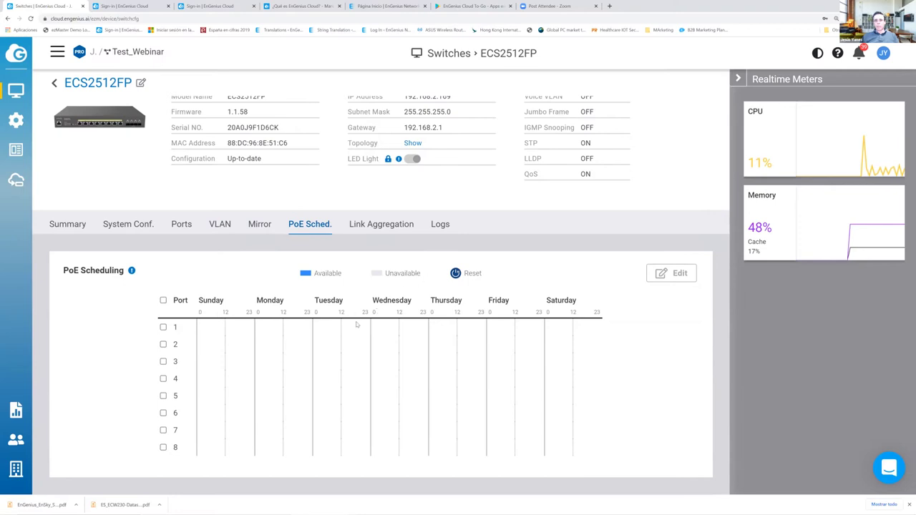
click(373, 224)
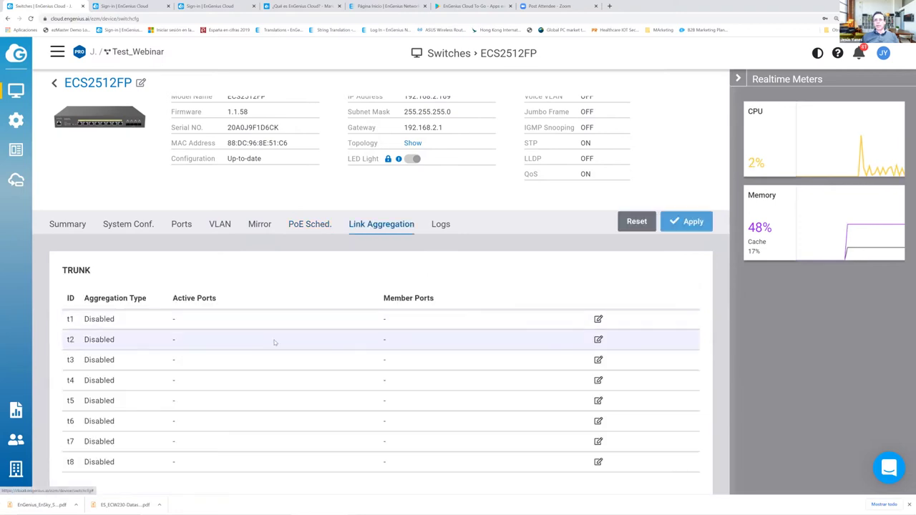
click(598, 319)
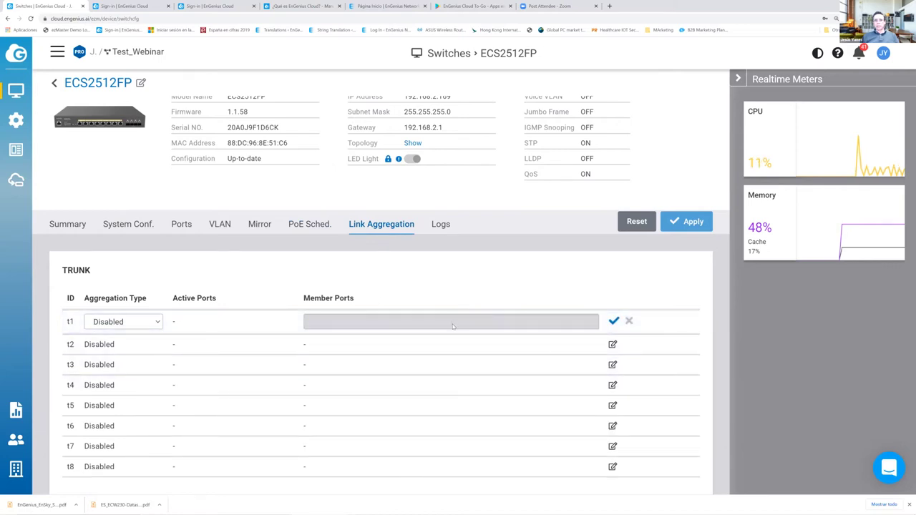
click(443, 226)
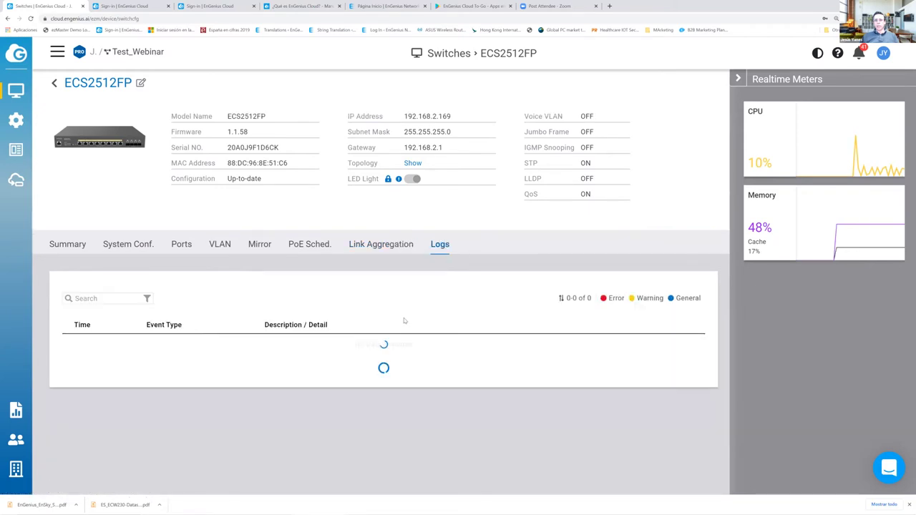
scroll(395, 312, down, 1)
scroll(429, 445, down, 1)
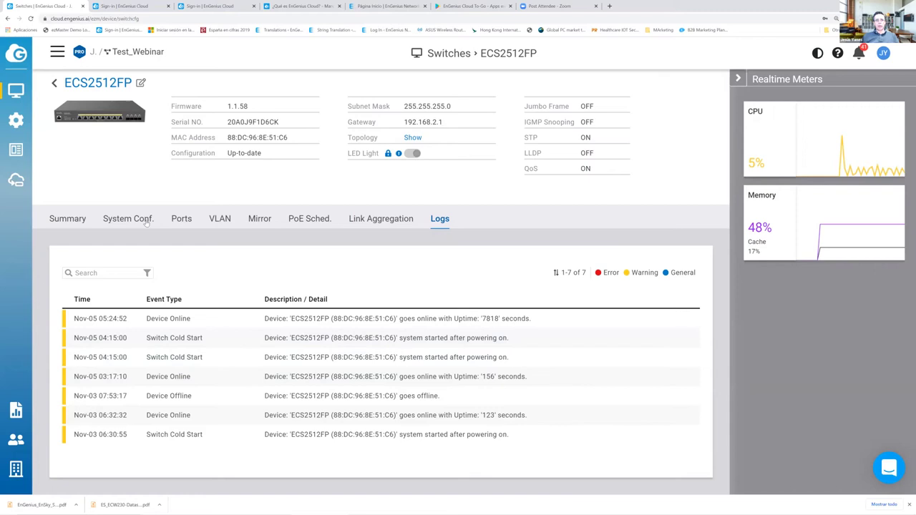
- Open the Test_Webinar Topology map, inspect the device nodes, and include Other Devices
mouse_move(15, 120)
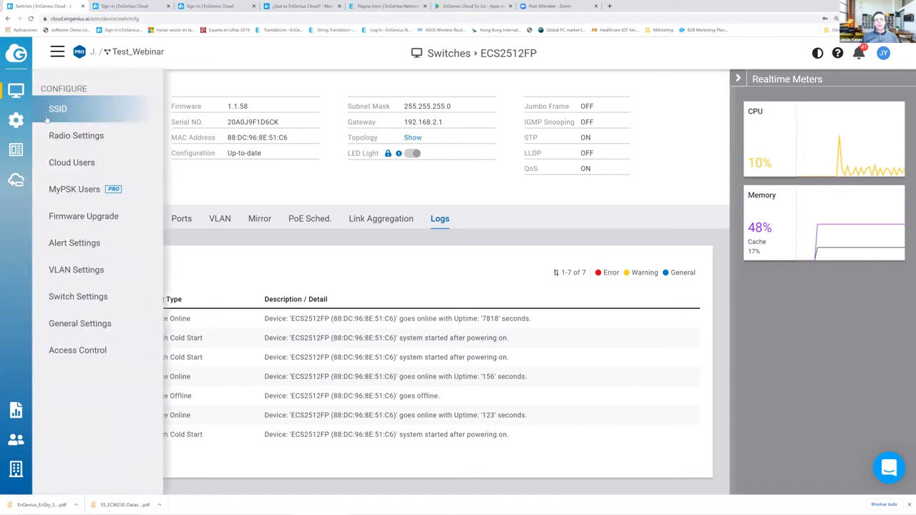
mouse_move(16, 90)
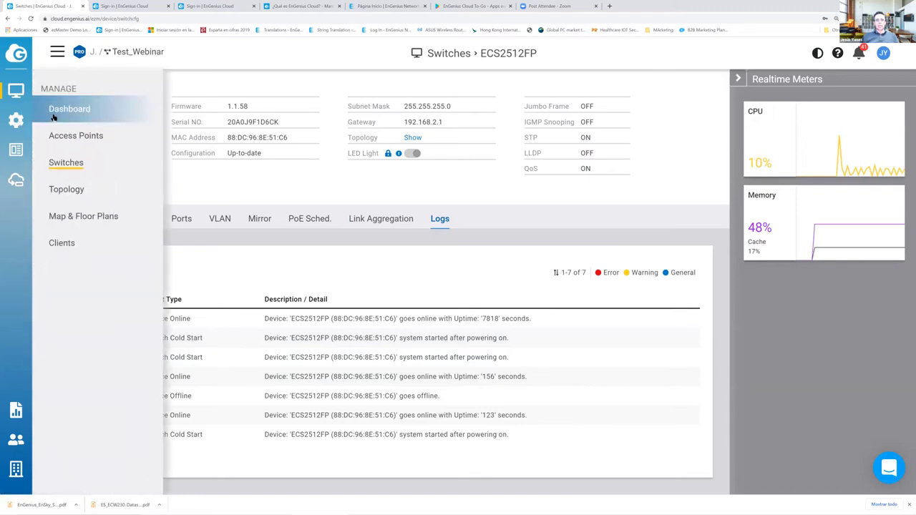
click(75, 190)
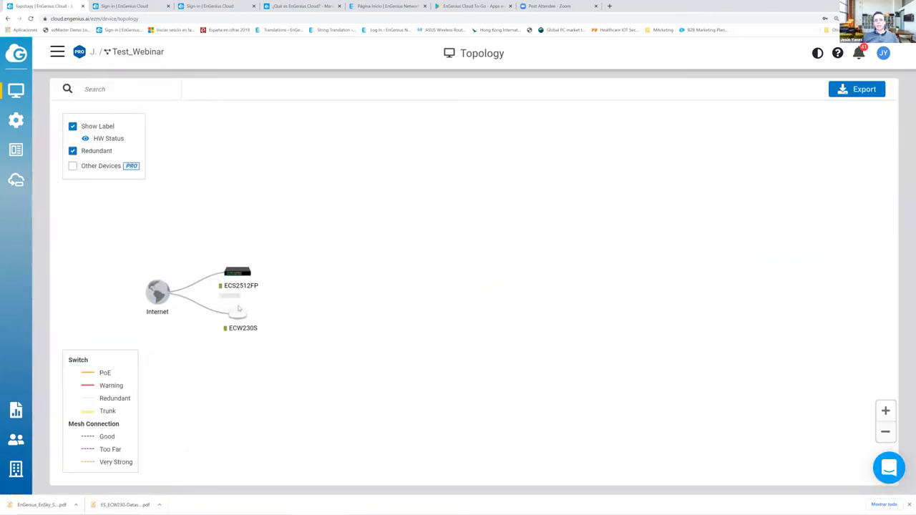
mouse_move(240, 314)
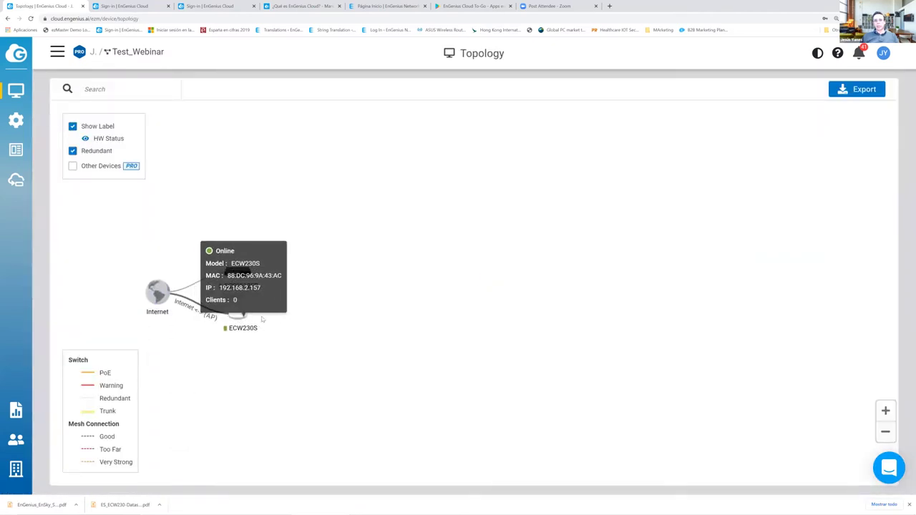
mouse_move(235, 277)
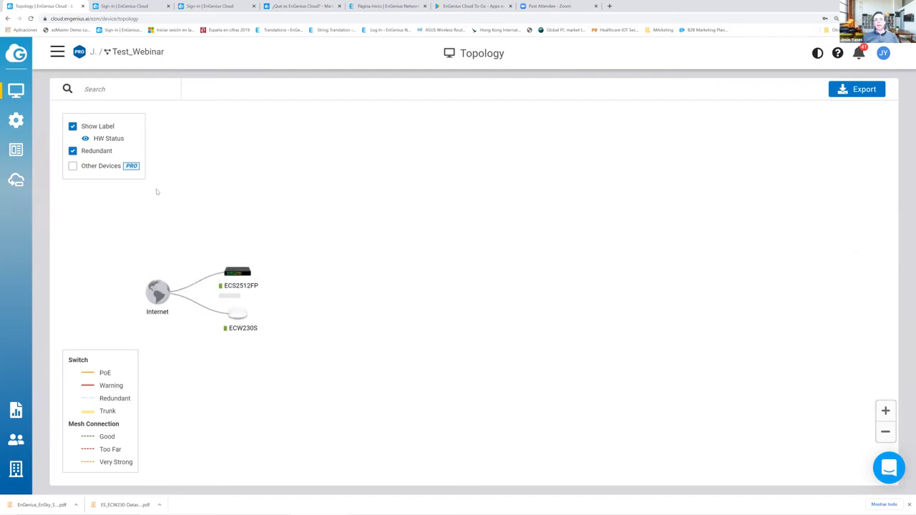
click(73, 166)
drag(132, 463, 80, 442)
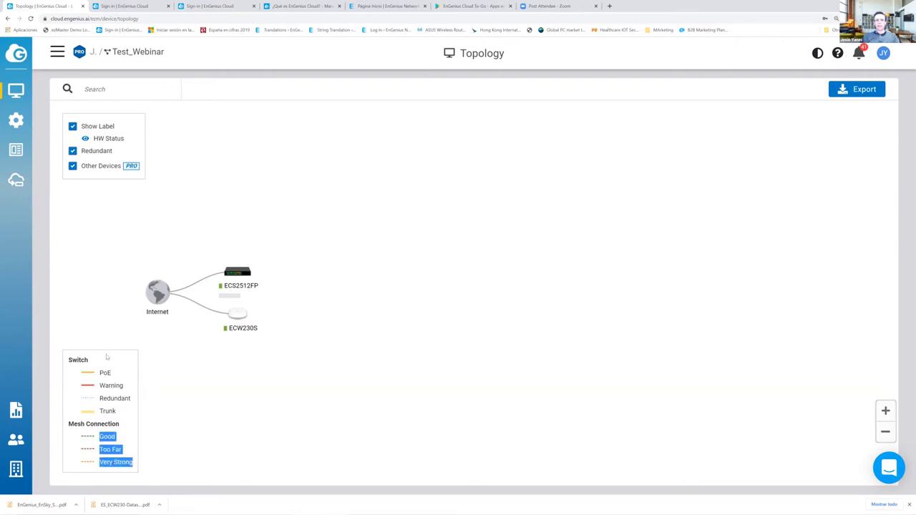
mouse_move(18, 93)
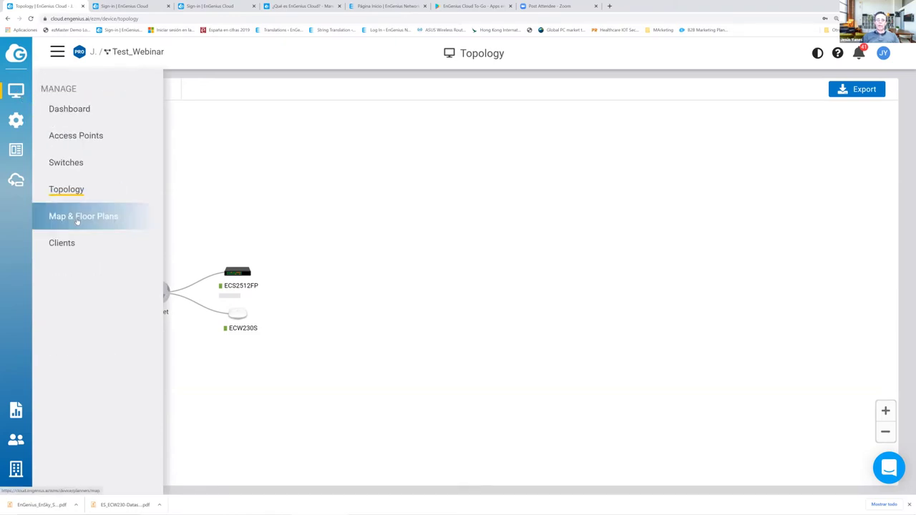
- Open Map & Floor Plans, zoom out the map and check the empty Floor Plans tab
click(78, 221)
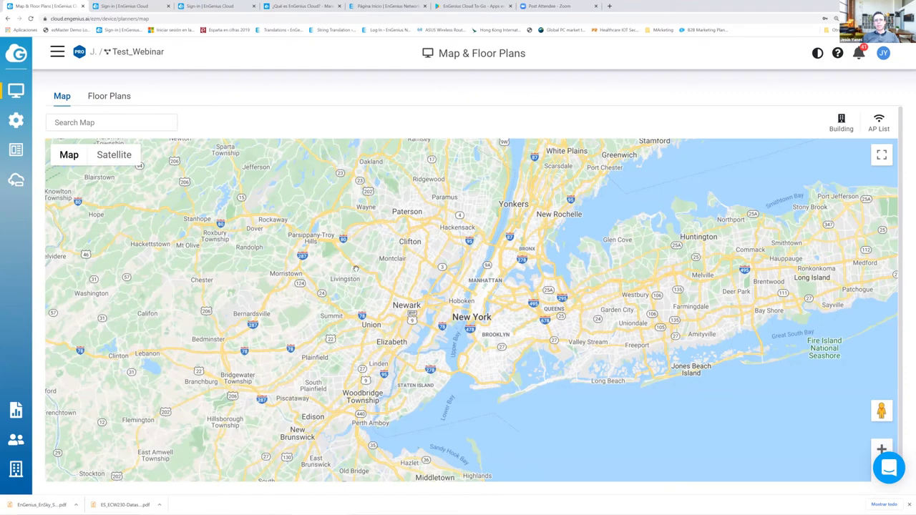
scroll(356, 268, down, 2)
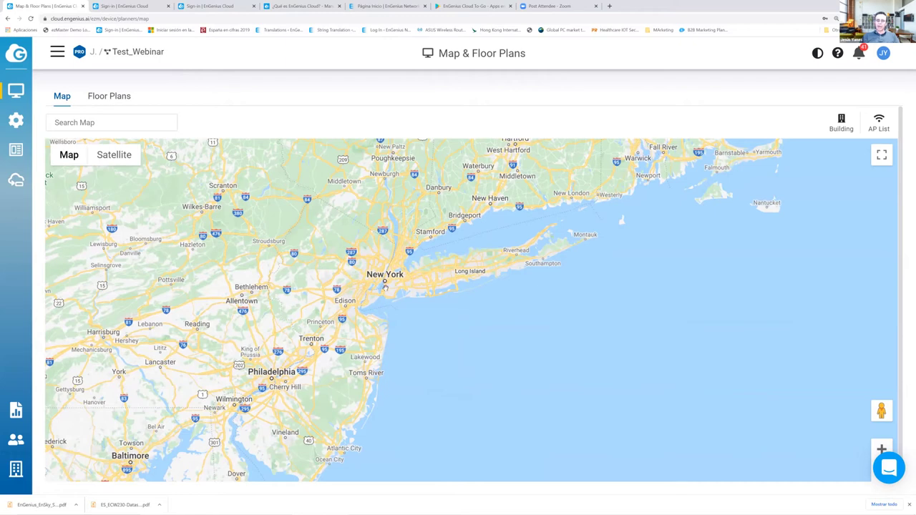
click(118, 97)
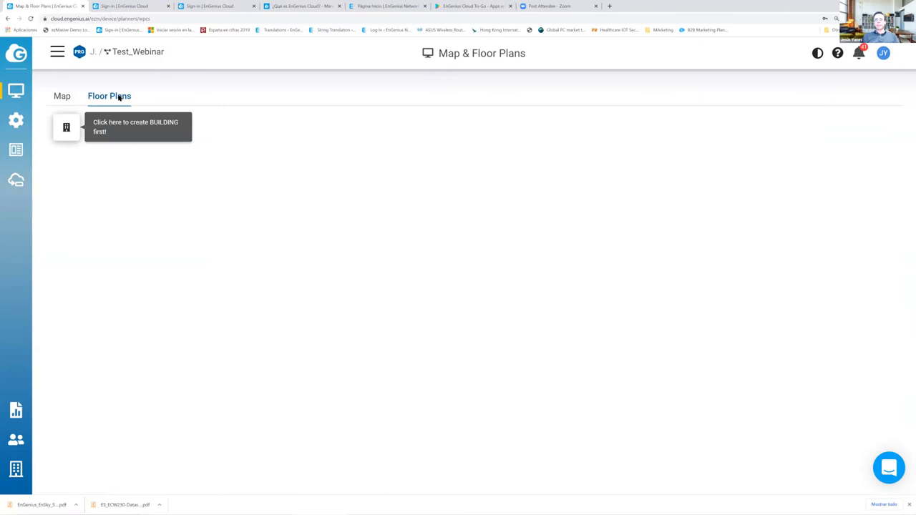
click(143, 6)
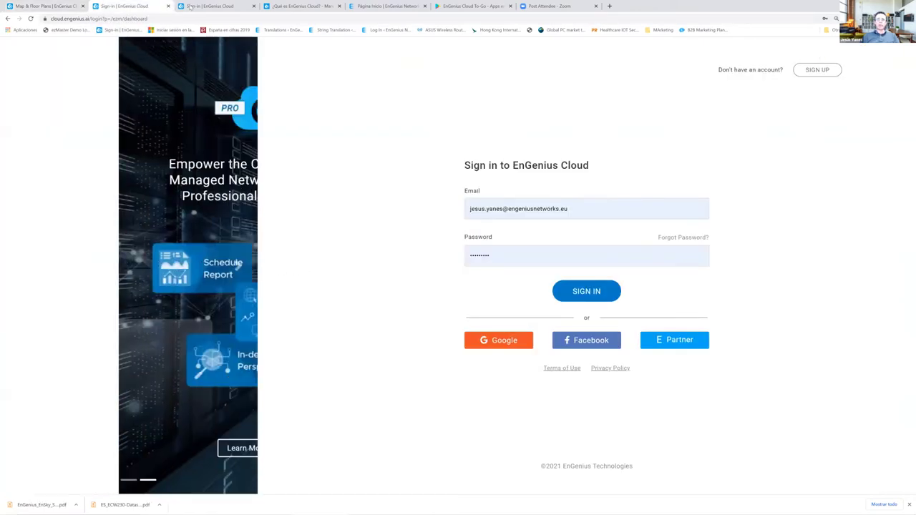
- Search Google for 'engenius cloud demo', open the EnGenius Cloud Demo site, then return to the floor plans
click(226, 6)
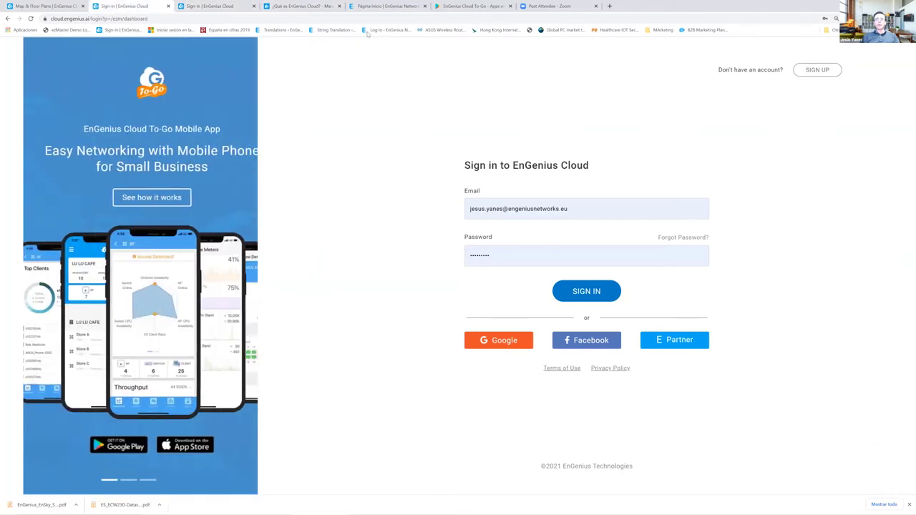
click(345, 15)
text(eng)
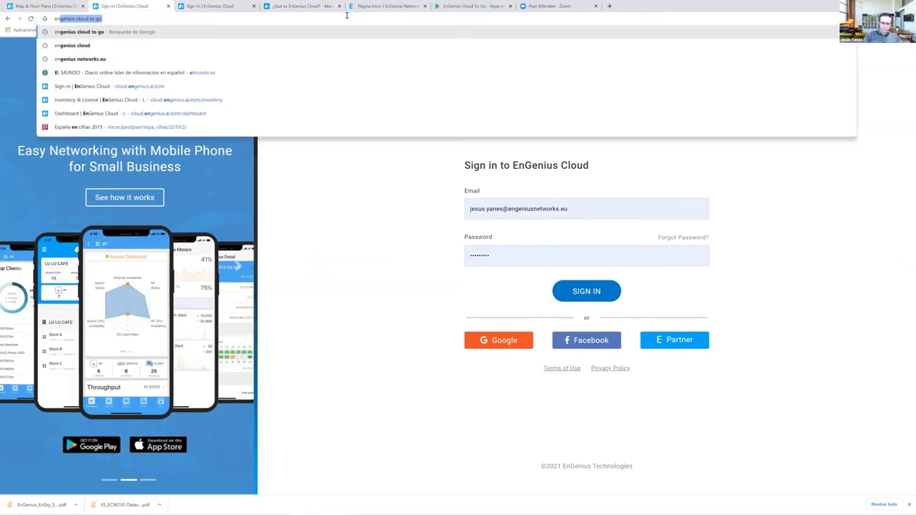
text(enius cloud demo)
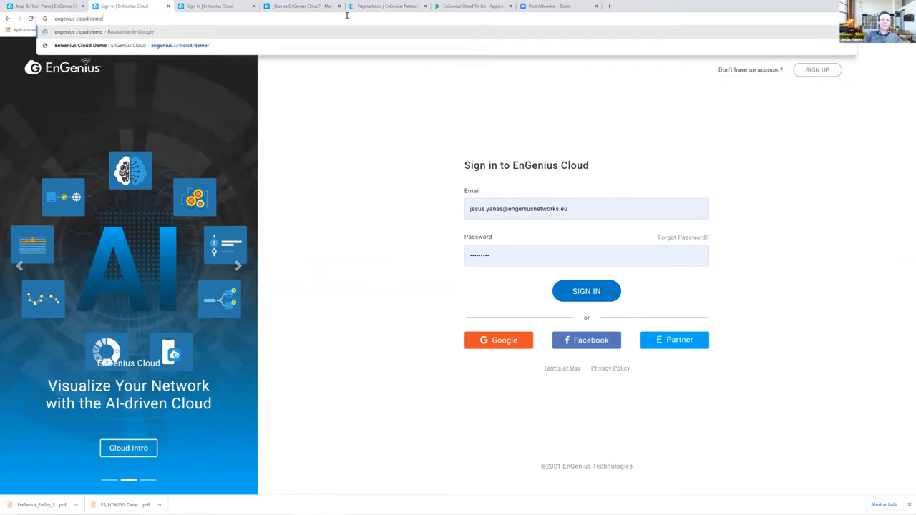
key(Return)
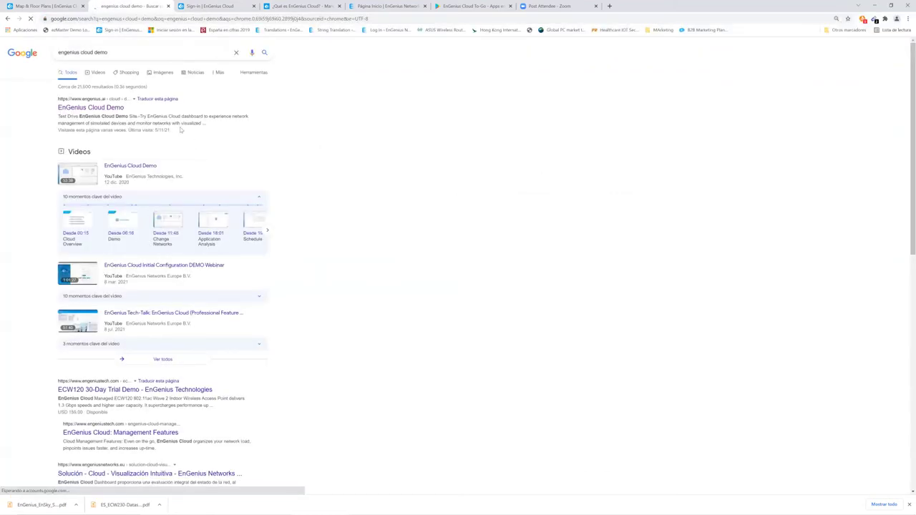
click(127, 108)
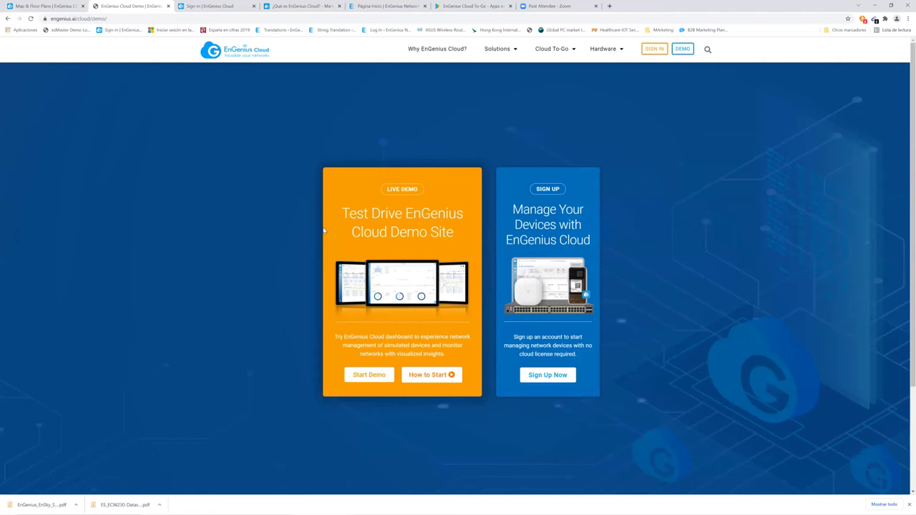
click(43, 6)
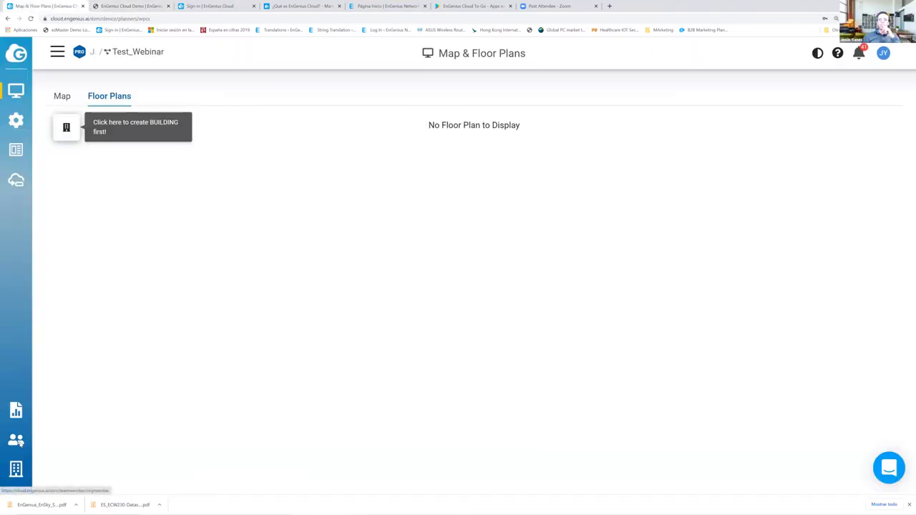
- Start a new member invitation in Team Members and view the Permission options without changing them
click(17, 441)
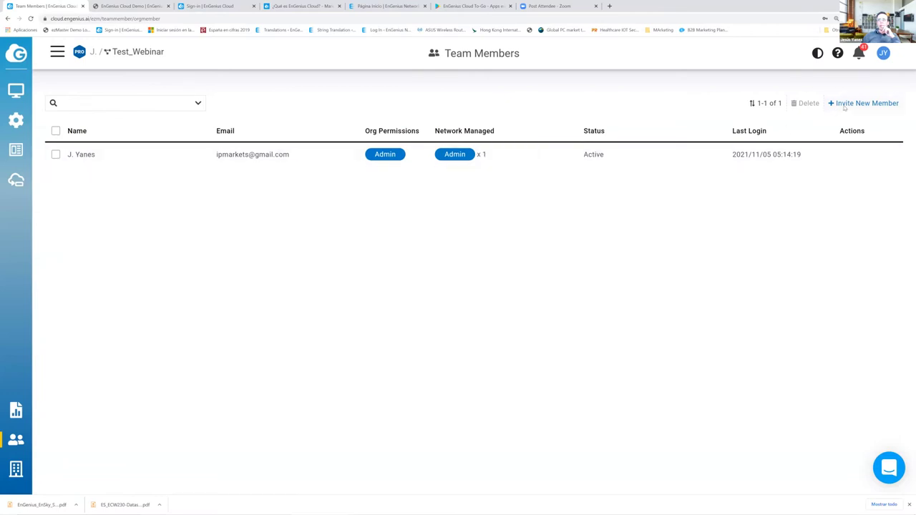
click(862, 103)
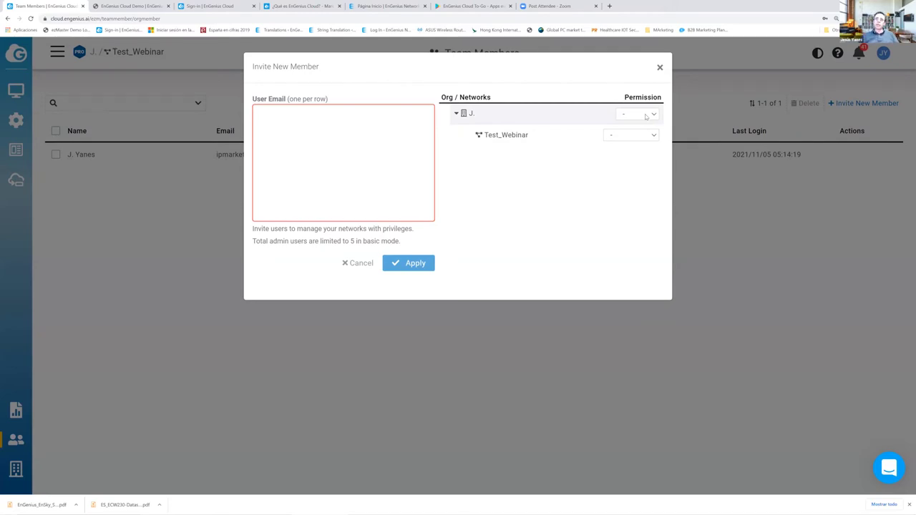
click(645, 115)
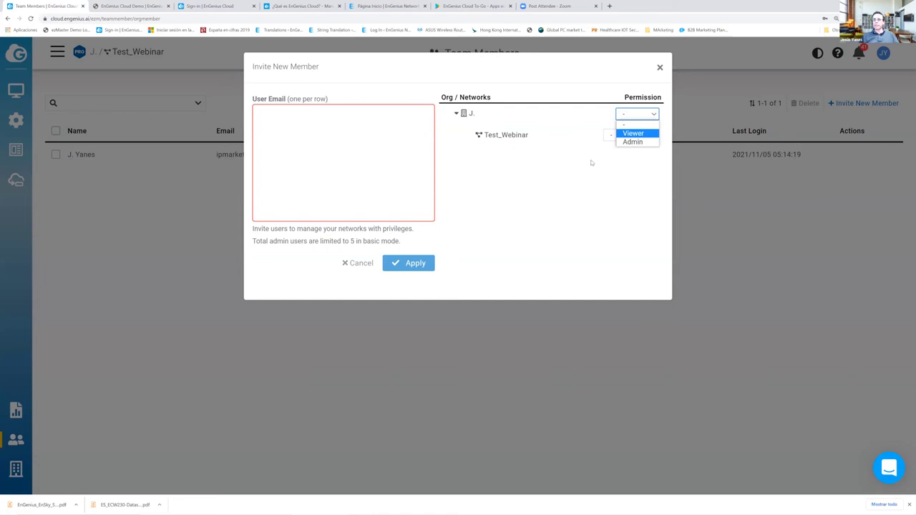
click(522, 199)
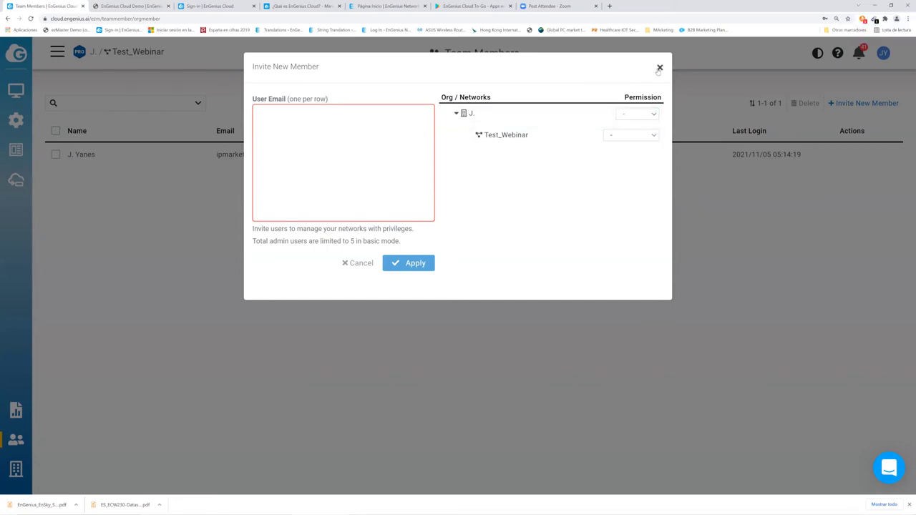
click(136, 9)
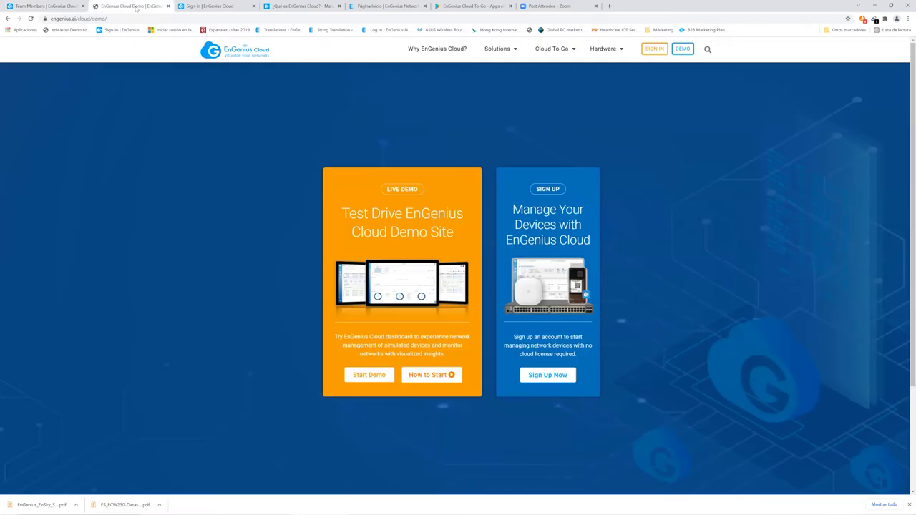
- Enter the EnGenius Cloud live demo and cancel the pending Invite New Member dialog
click(368, 374)
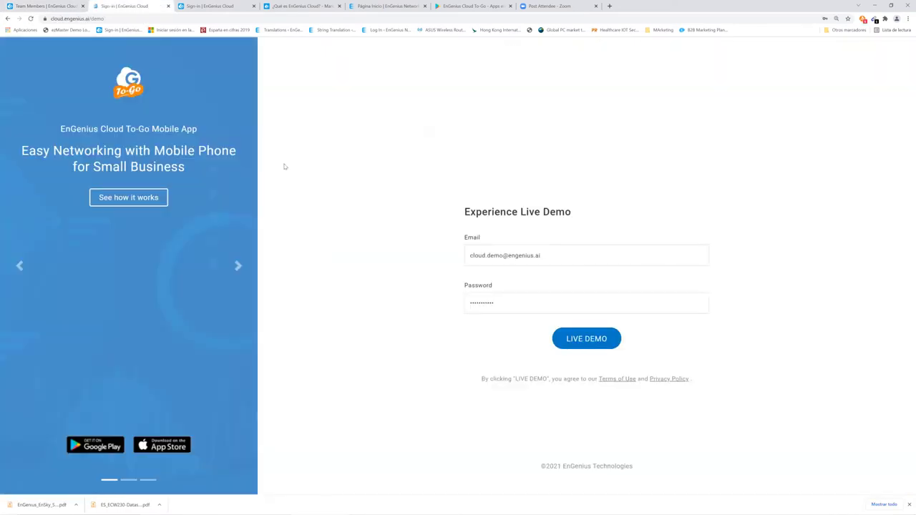
click(585, 341)
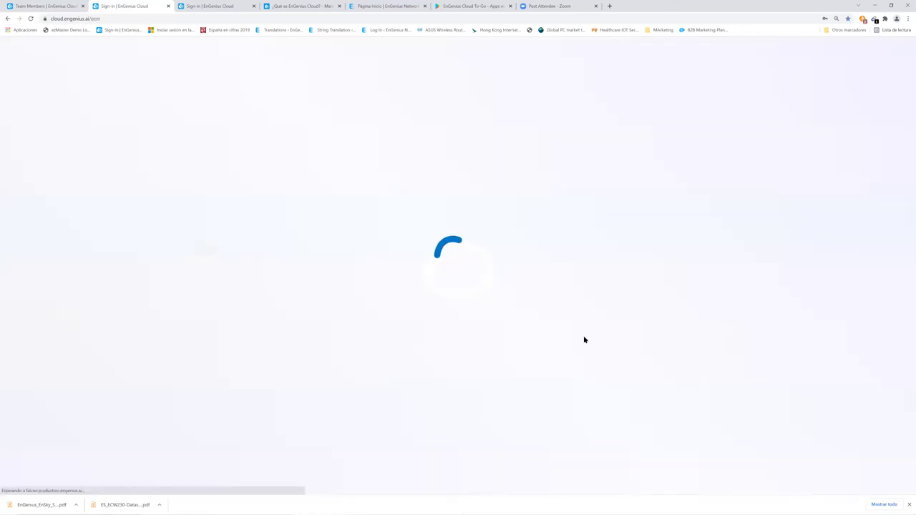
click(52, 7)
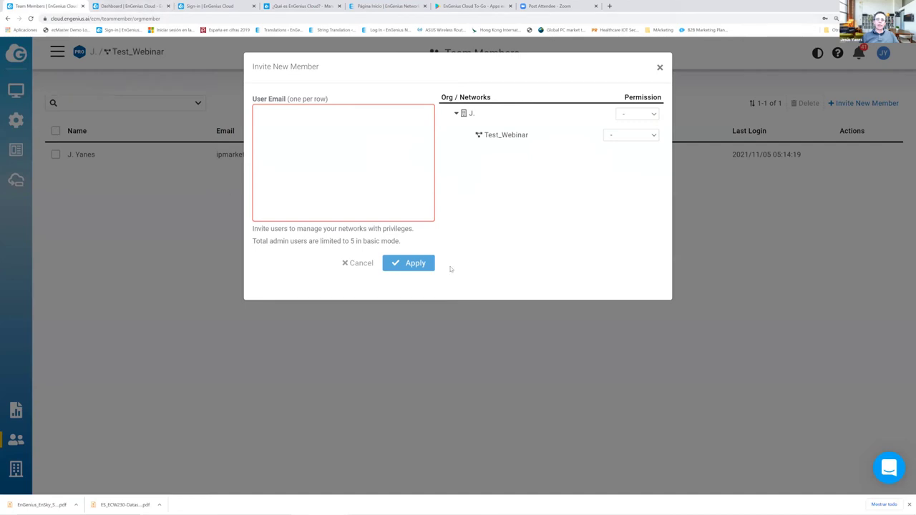
click(345, 262)
click(129, 7)
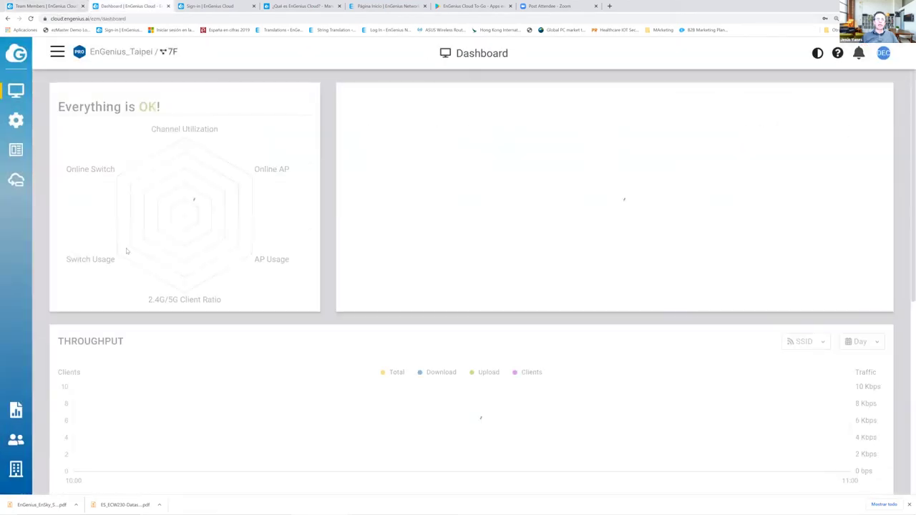
- Open the EnGenius_Taipei 7F floor plan from Map & Floor Plans
mouse_move(20, 120)
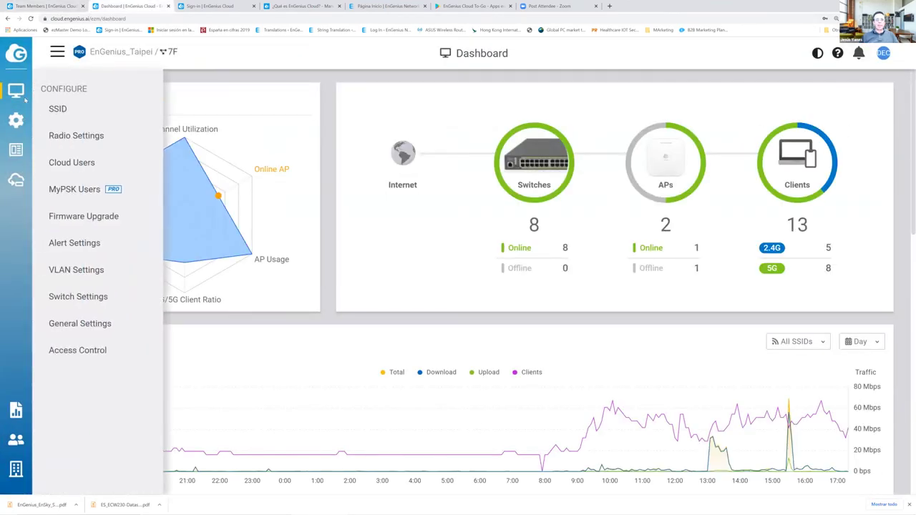
mouse_move(22, 95)
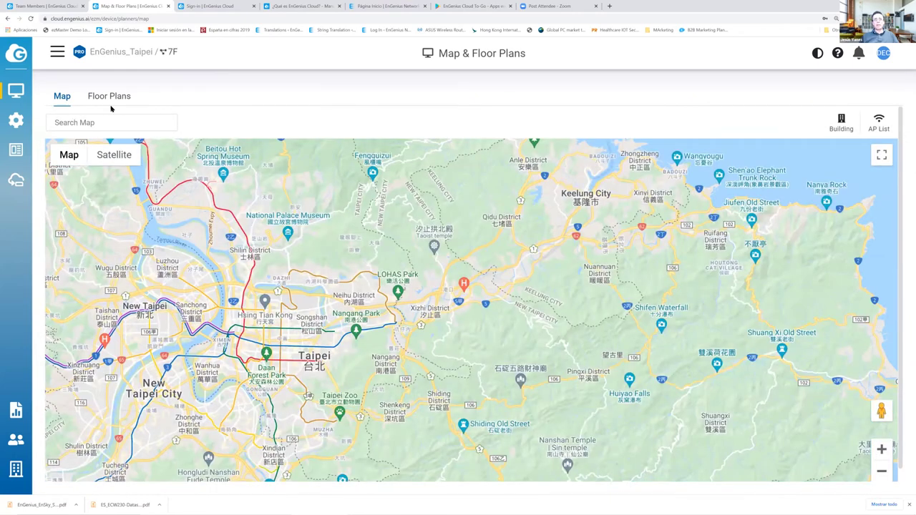
click(109, 98)
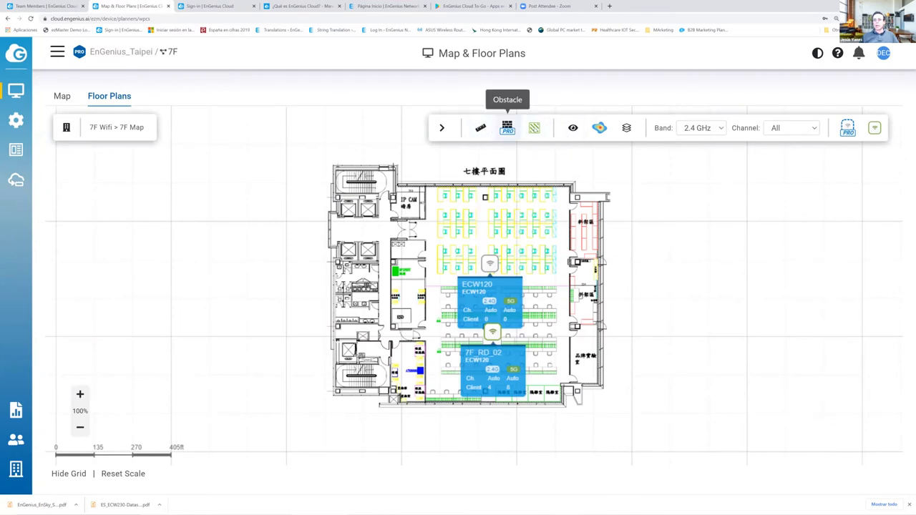
- Review the wall, door and window types in the Obstacle (PRO) list, then return to Team Members
click(514, 130)
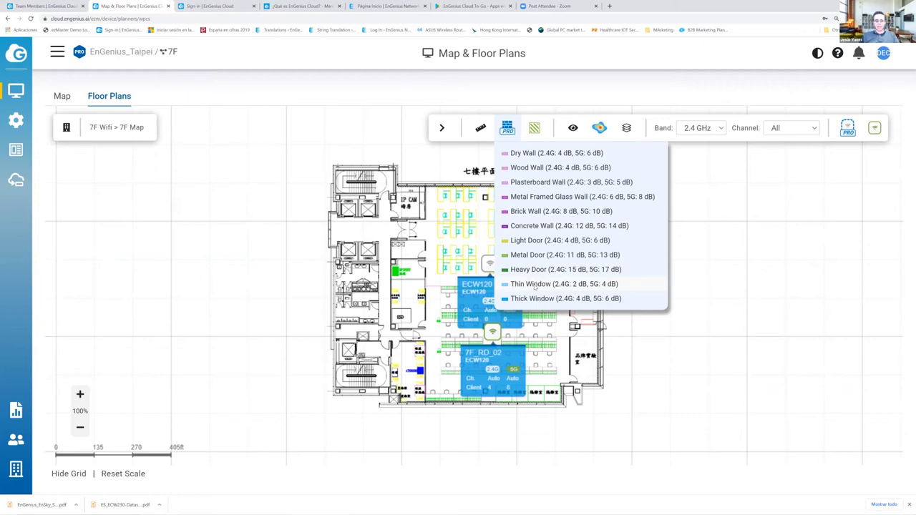
click(337, 139)
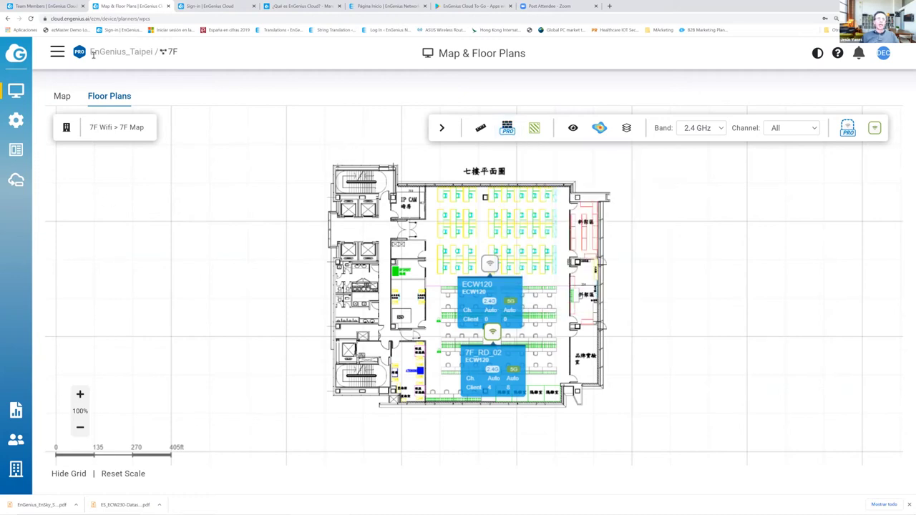
click(61, 4)
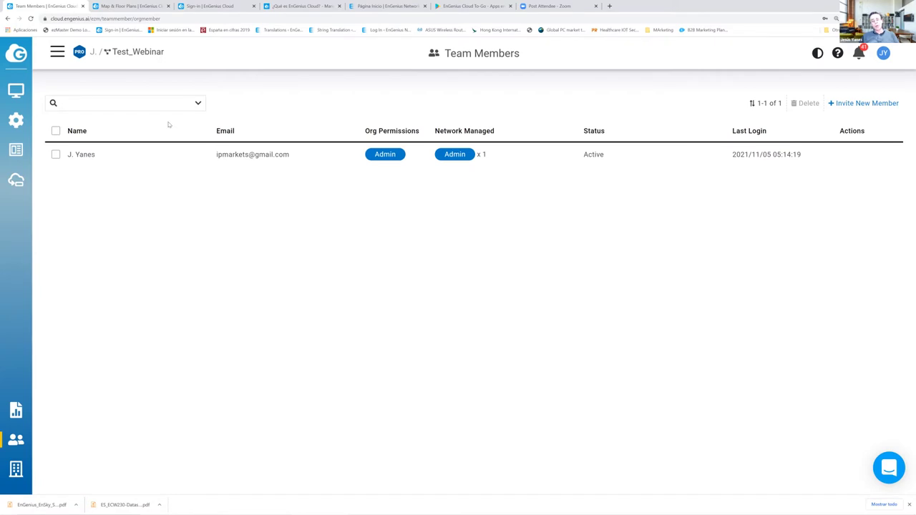
- Open the EnGenius_Taipei 7F topology with Other Devices ticked and zoom out to see the whole tree
click(152, 7)
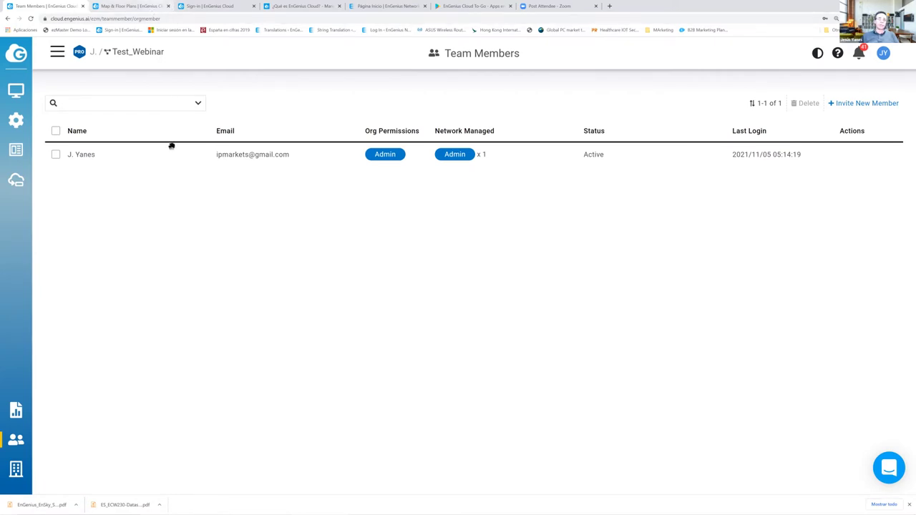
mouse_move(16, 121)
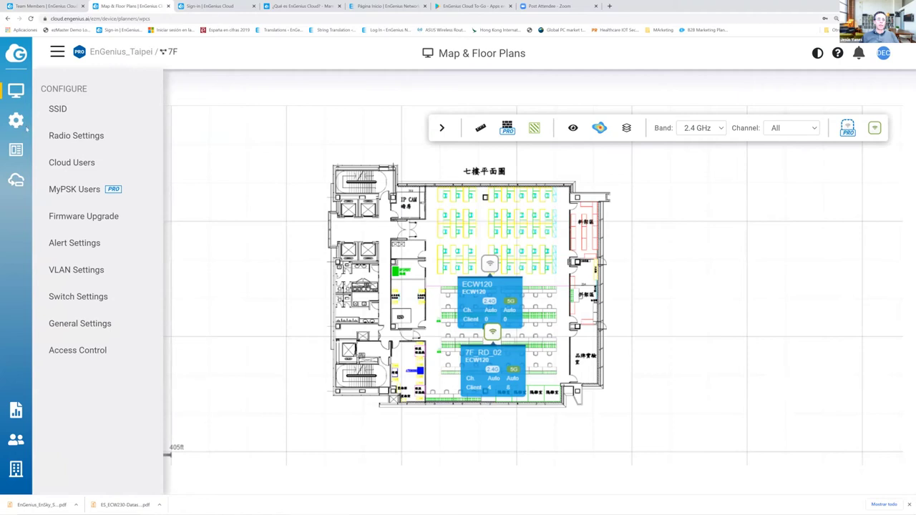
mouse_move(26, 95)
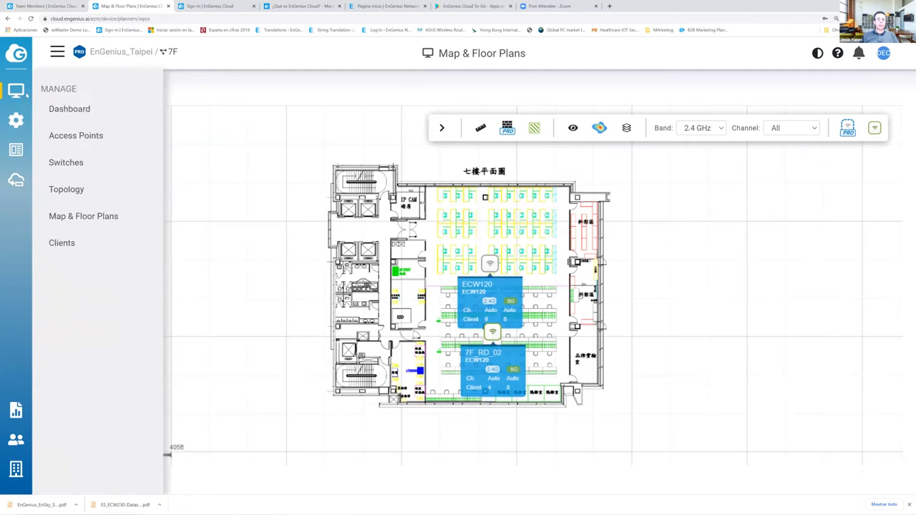
click(87, 191)
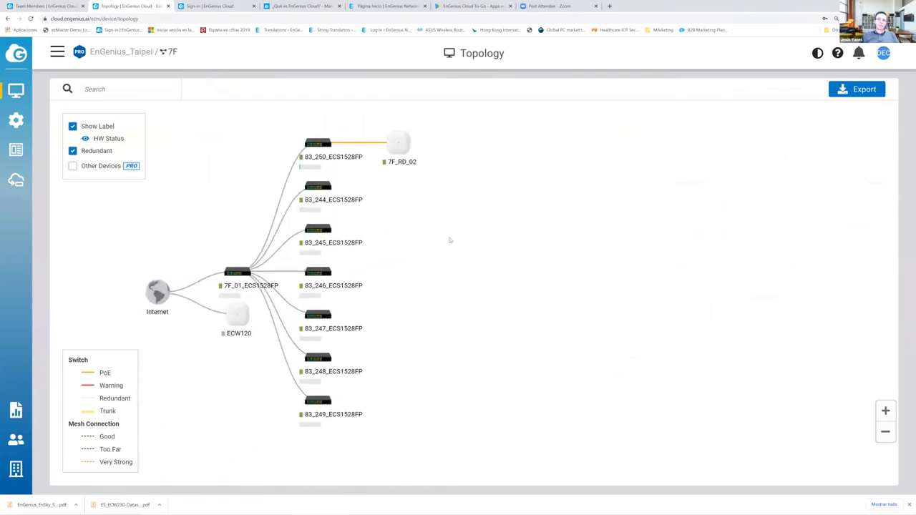
click(72, 165)
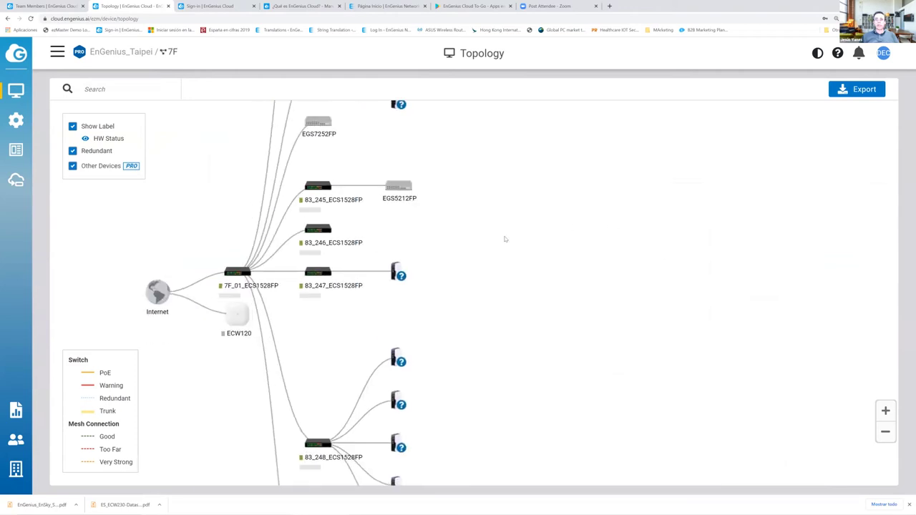
scroll(454, 240, down, 1)
scroll(454, 240, down, 1)
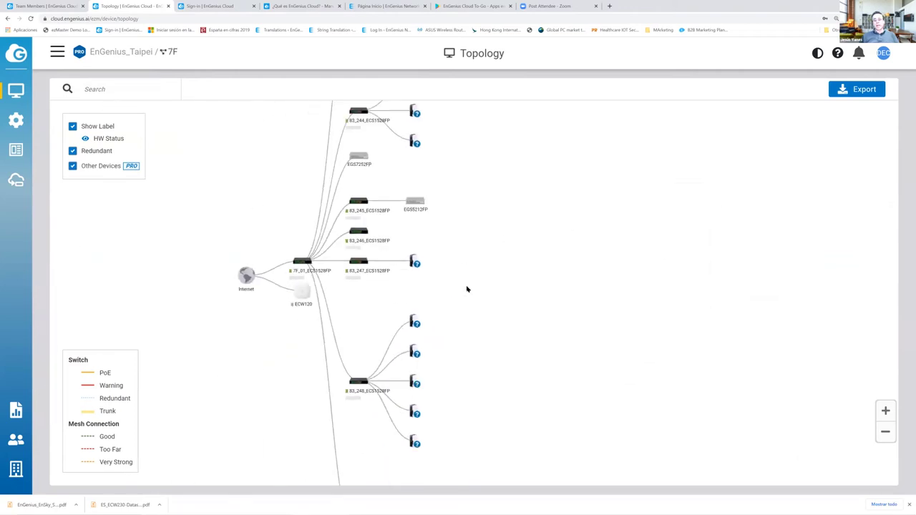
mouse_move(417, 356)
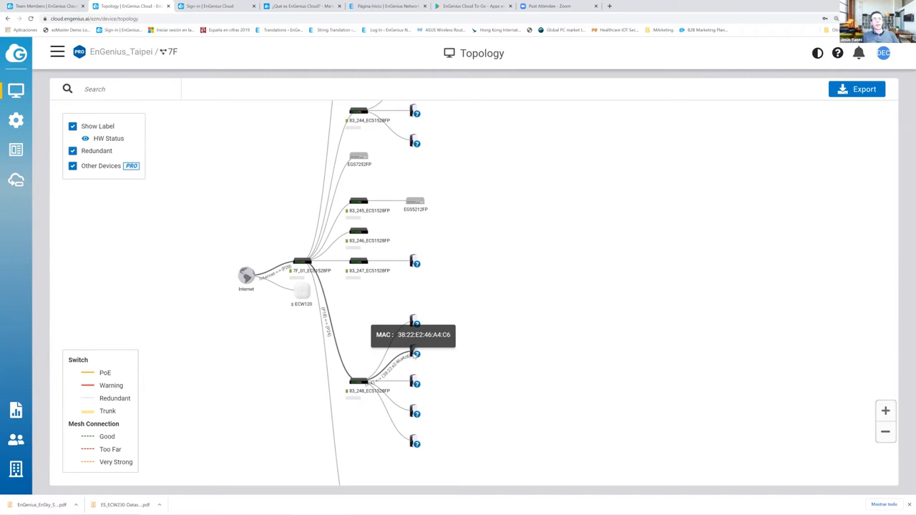
mouse_move(16, 119)
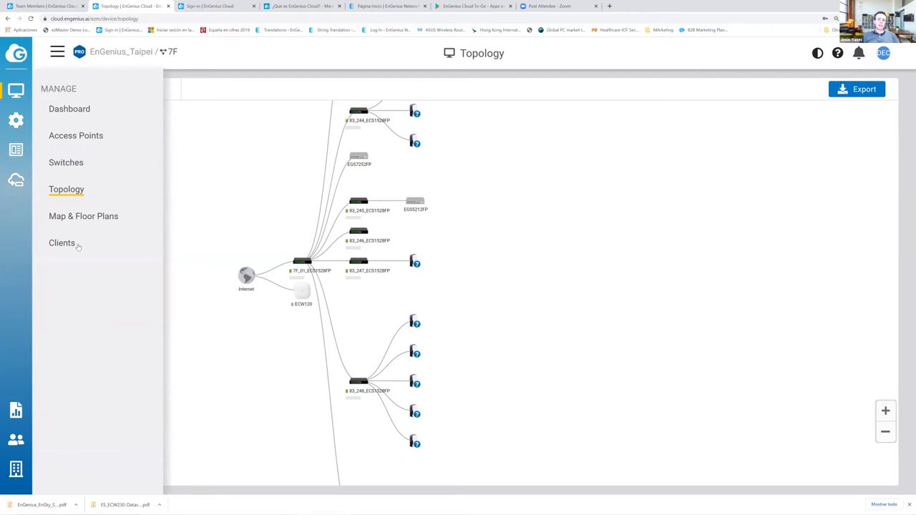
click(76, 245)
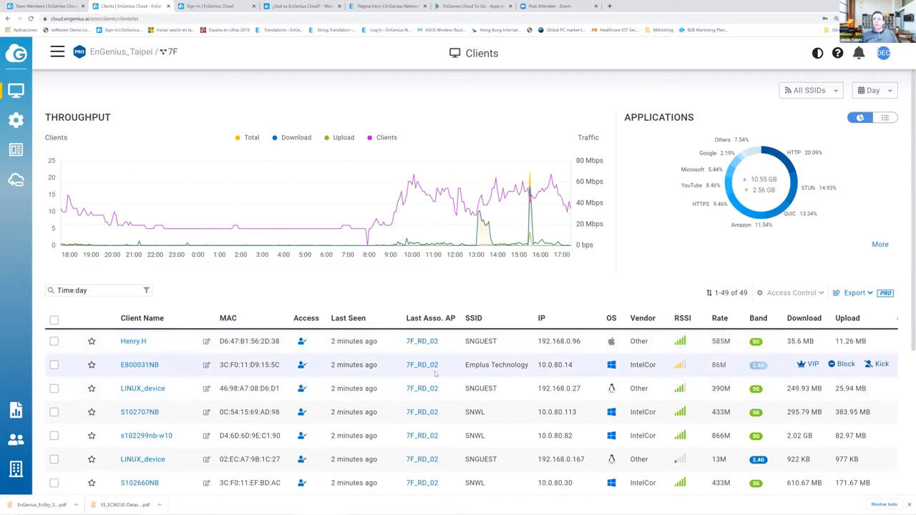
scroll(433, 371, down, 3)
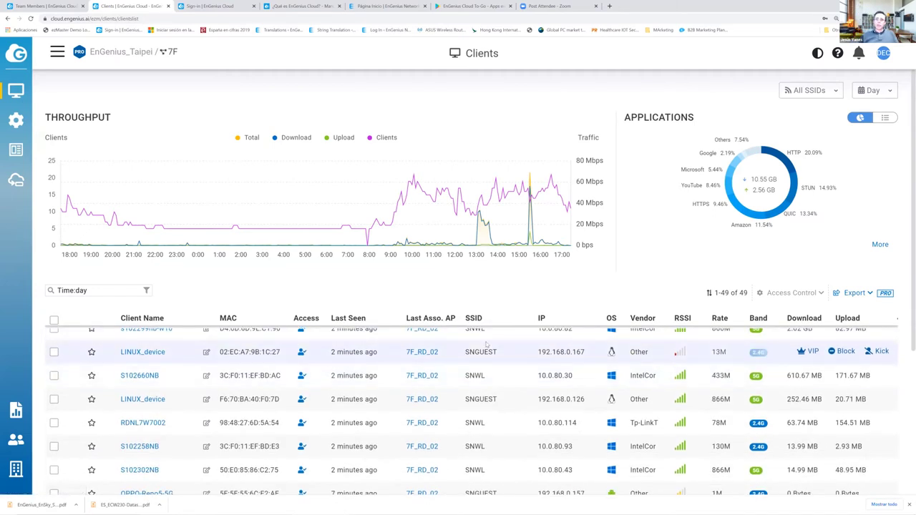
key(ctrl+minus)
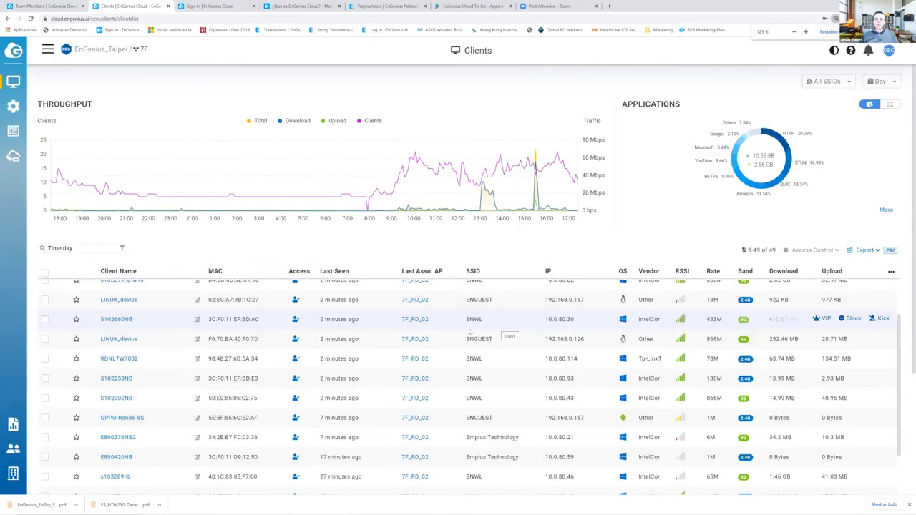
scroll(471, 331, down, 10)
scroll(410, 341, up, 5)
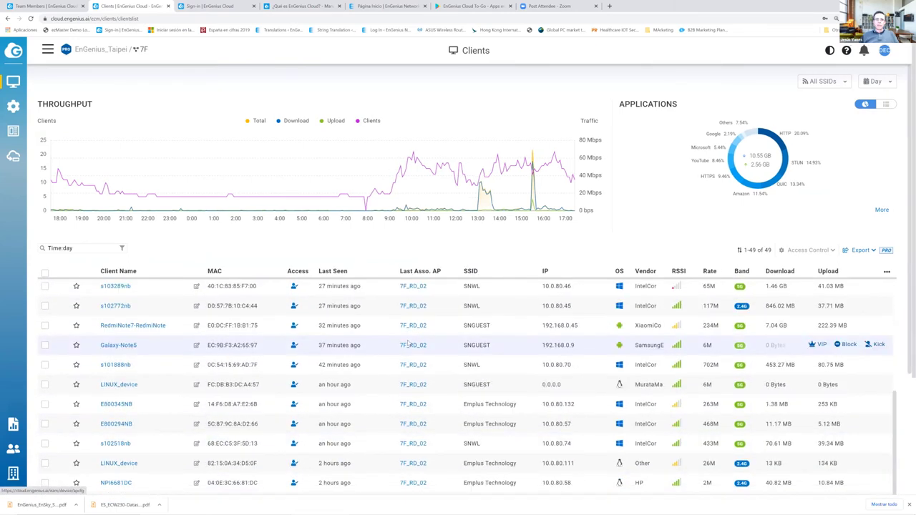
scroll(410, 343, up, 8)
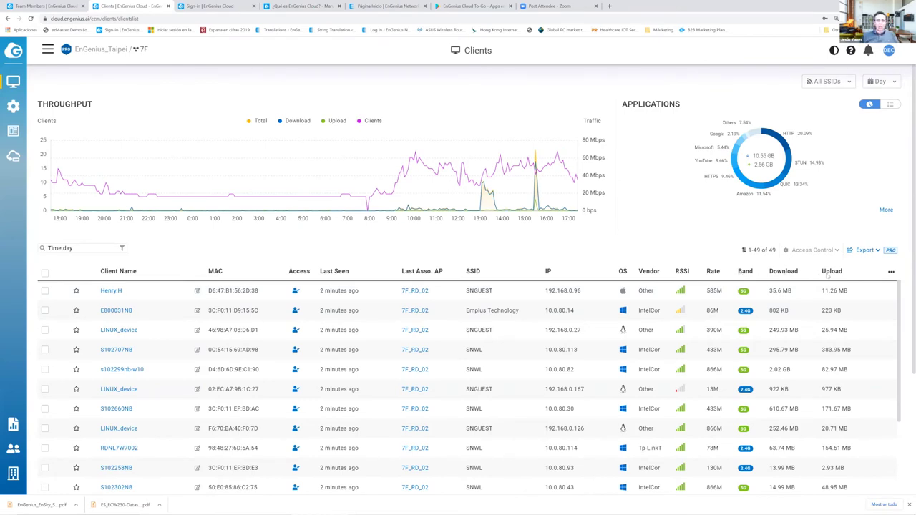
click(110, 292)
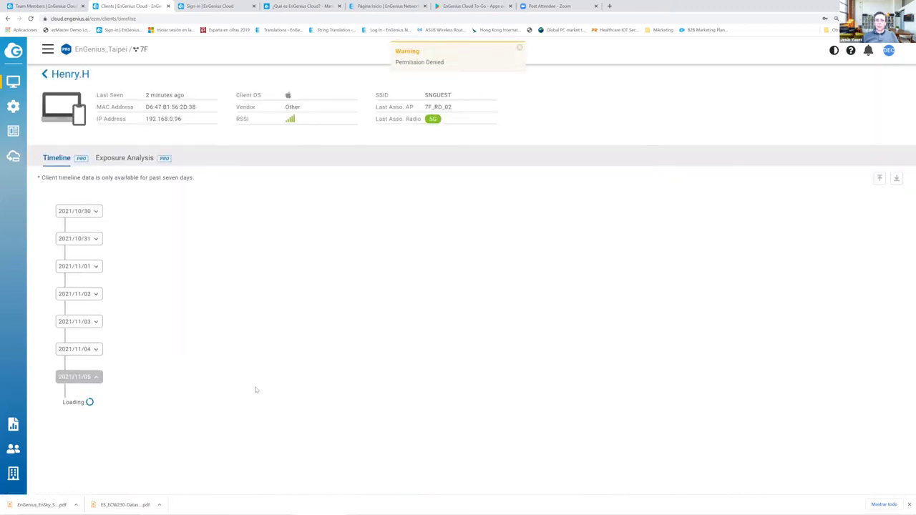
scroll(300, 347, down, 10)
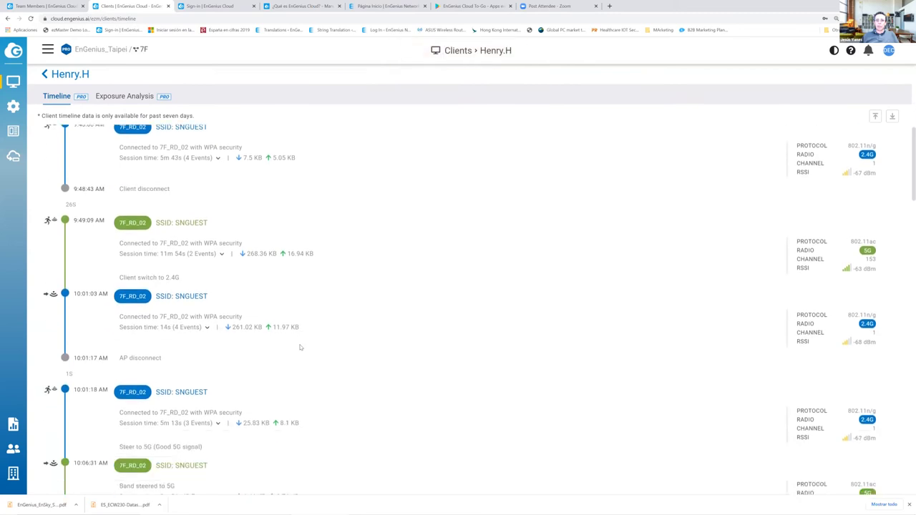
scroll(301, 347, up, 3)
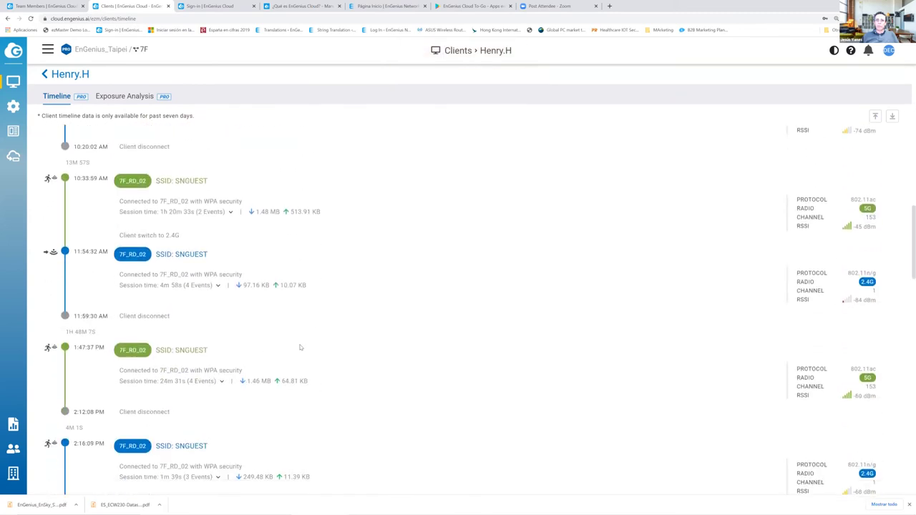
scroll(153, 278, up, 8)
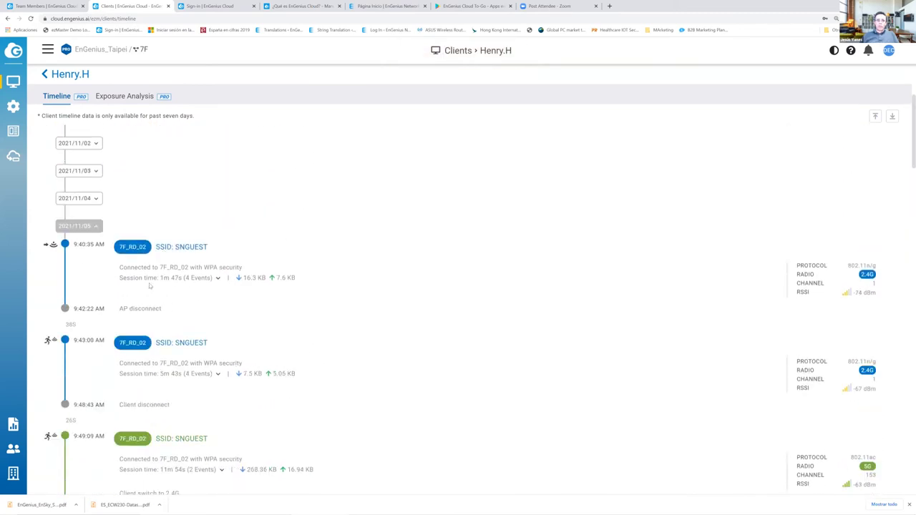
click(89, 315)
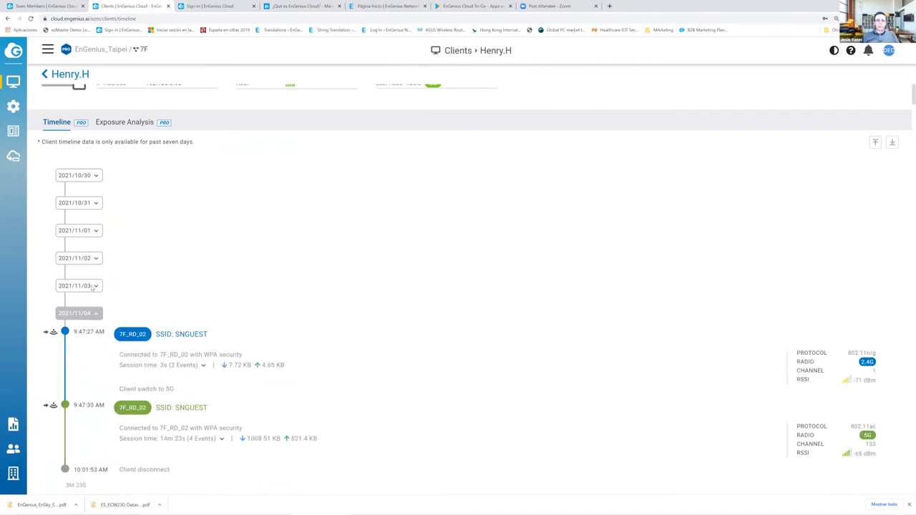
click(92, 286)
click(95, 261)
click(95, 237)
click(91, 203)
click(91, 176)
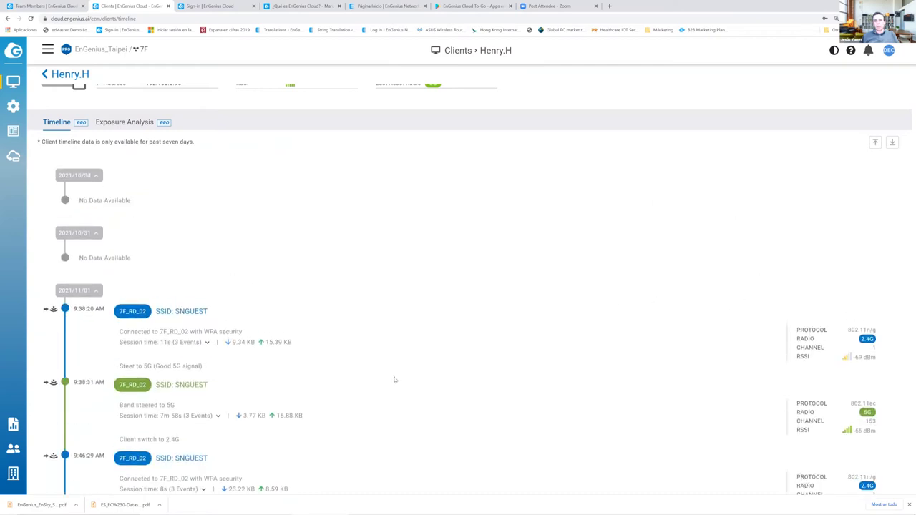
click(44, 75)
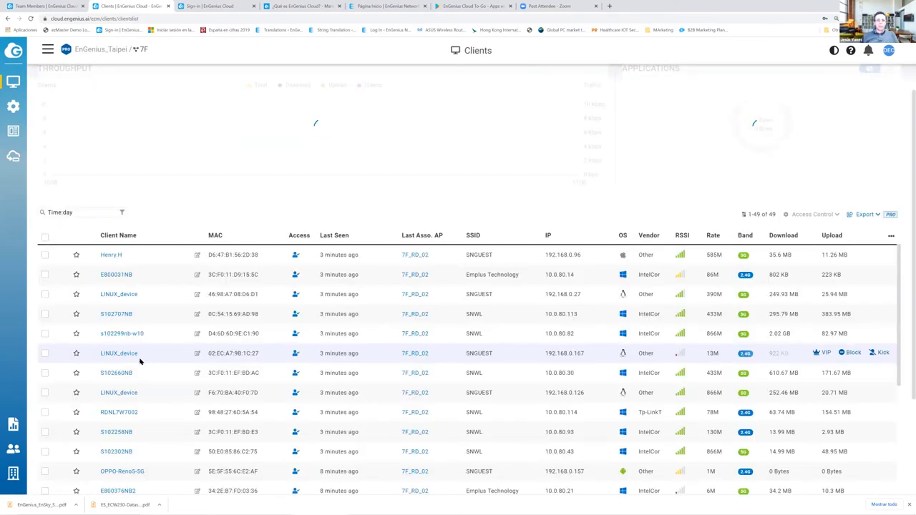
click(121, 353)
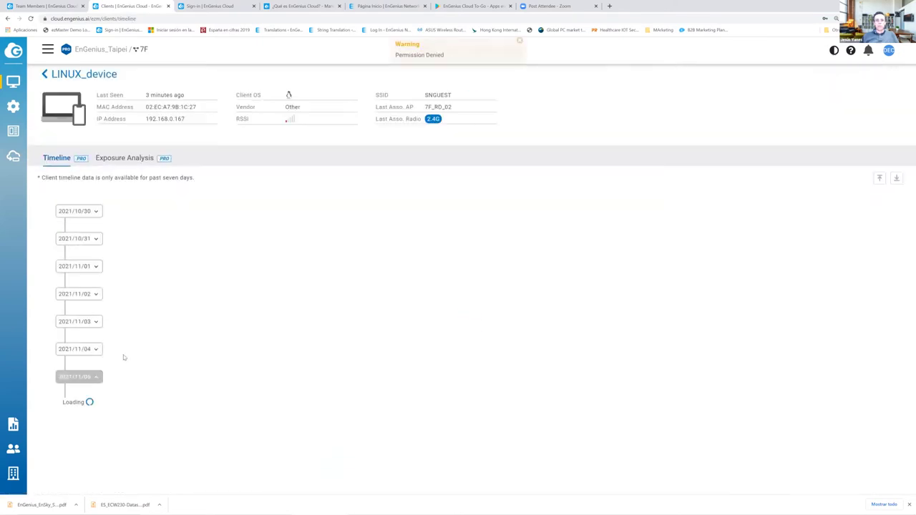
scroll(183, 401, down, 5)
scroll(191, 384, up, 5)
click(124, 158)
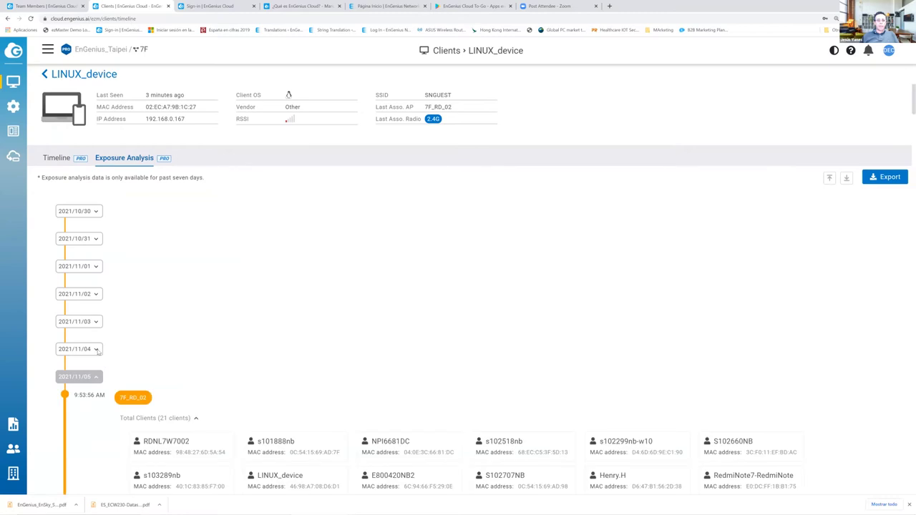
scroll(343, 348, down, 3)
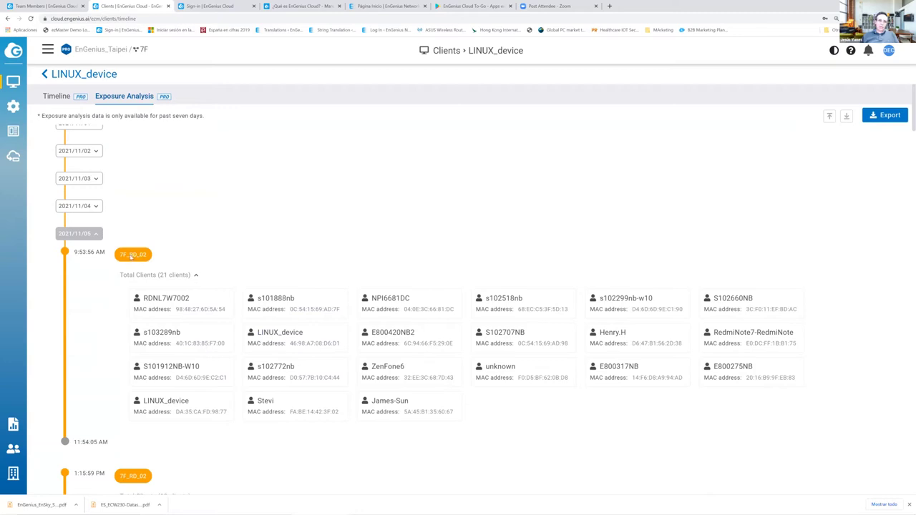
mouse_move(137, 258)
click(381, 404)
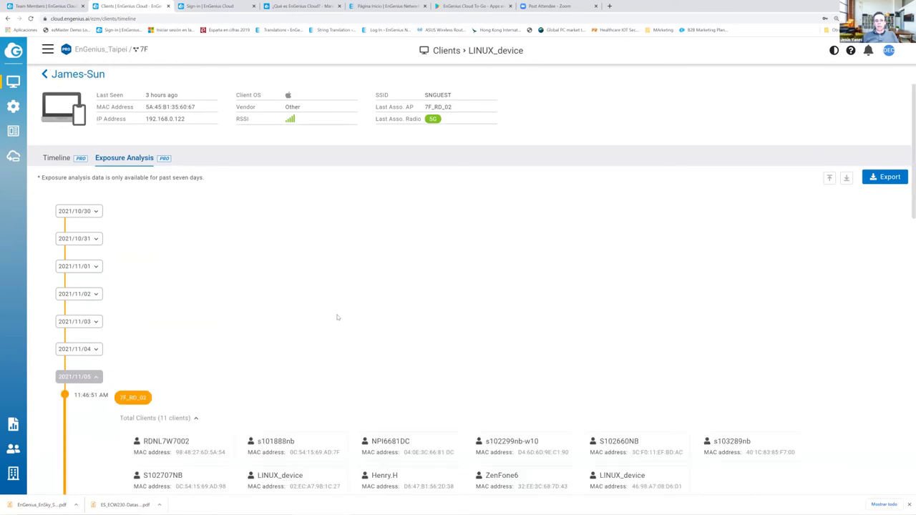
scroll(337, 317, down, 1)
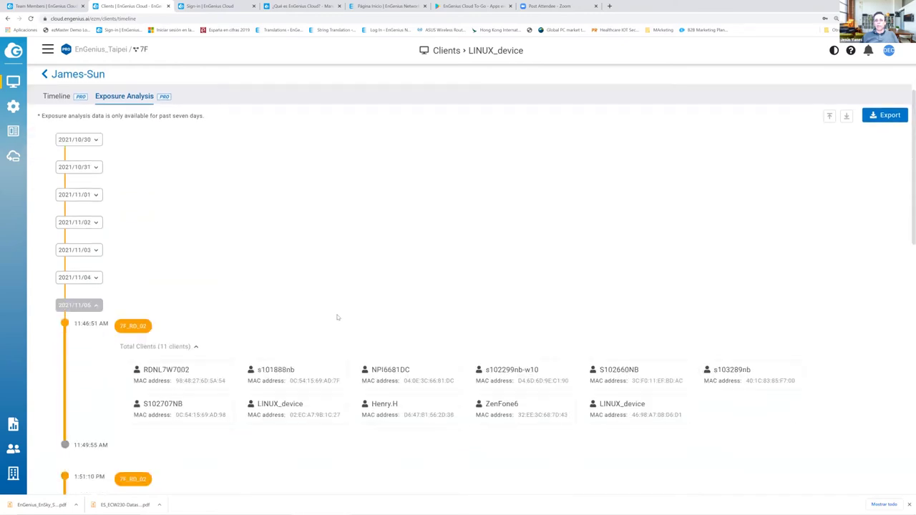
click(45, 74)
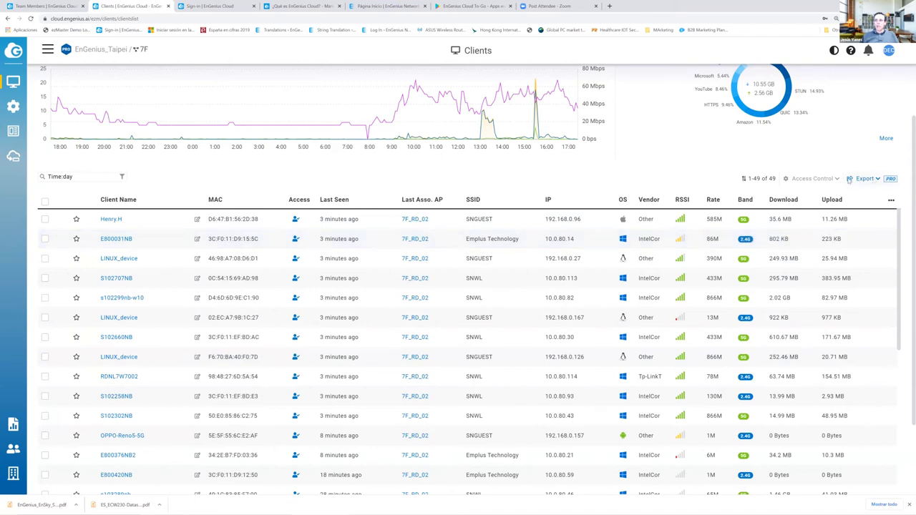
click(45, 220)
click(834, 181)
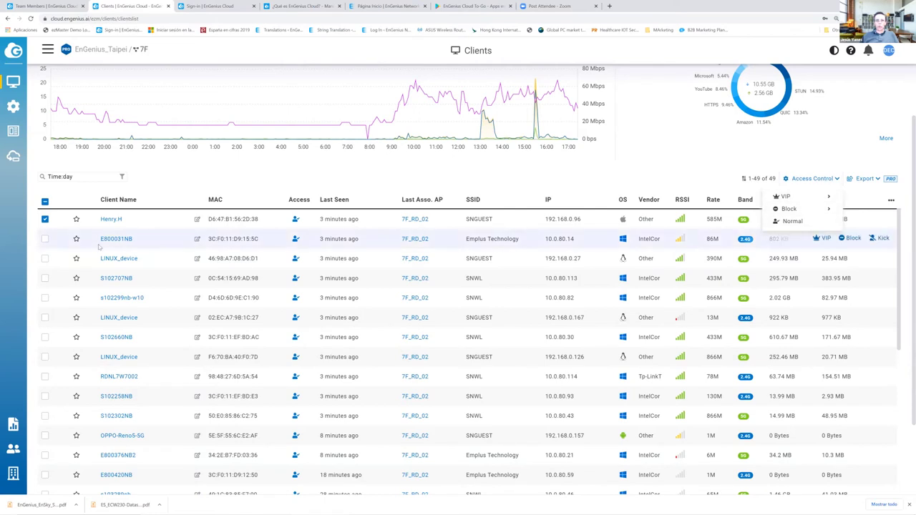
click(45, 219)
mouse_move(16, 85)
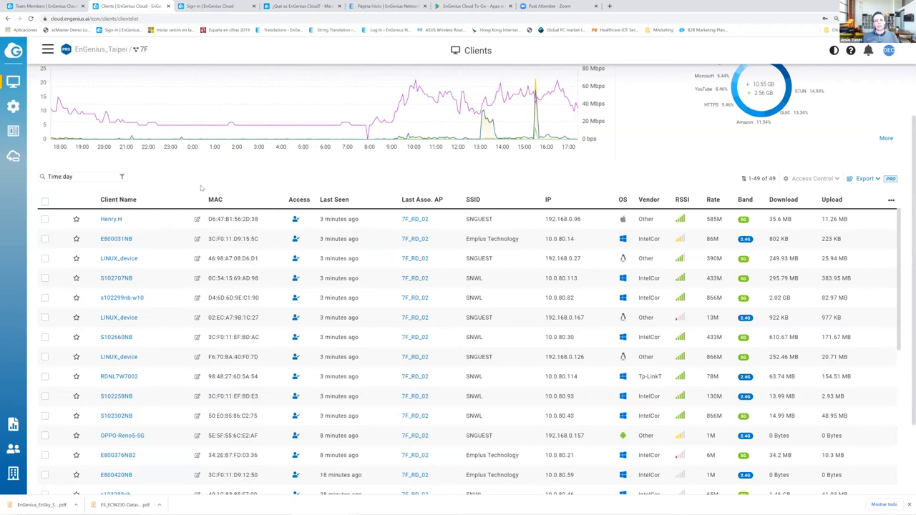
- Open the demo network's SSID page via Configure > SSID
mouse_move(14, 84)
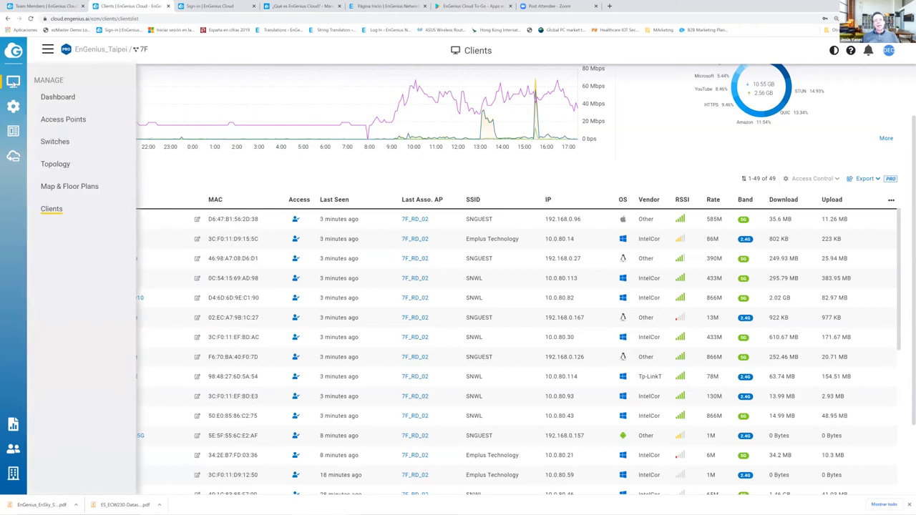
mouse_move(15, 106)
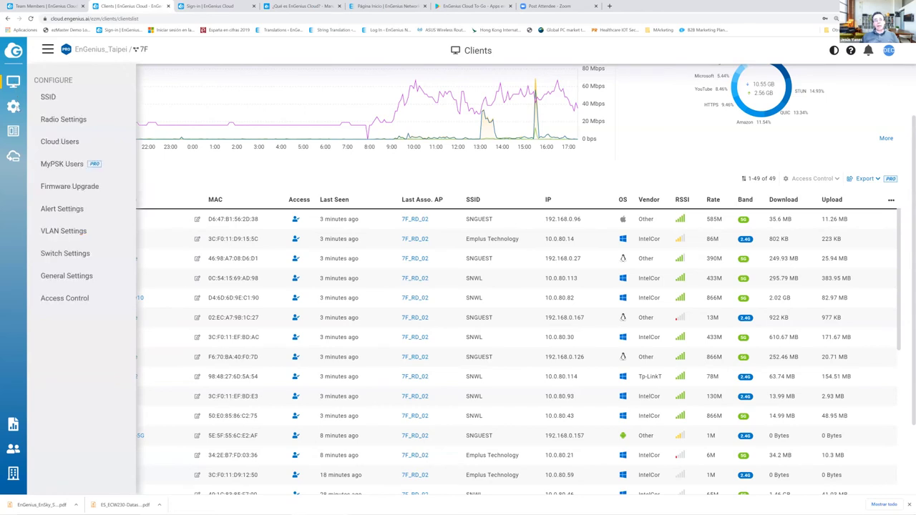
click(48, 99)
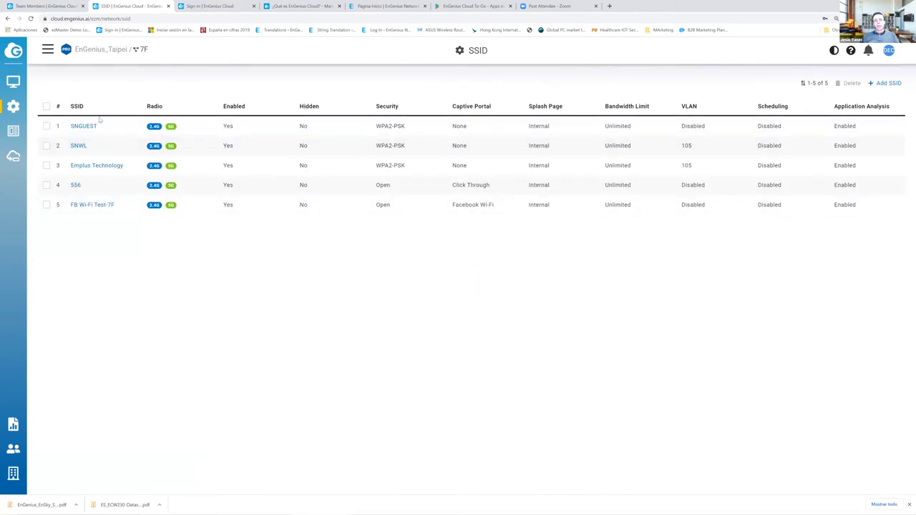
- In the Test_Webinar tab, open Configure > SSID, select the Test_Webinar network and reload the page
click(55, 9)
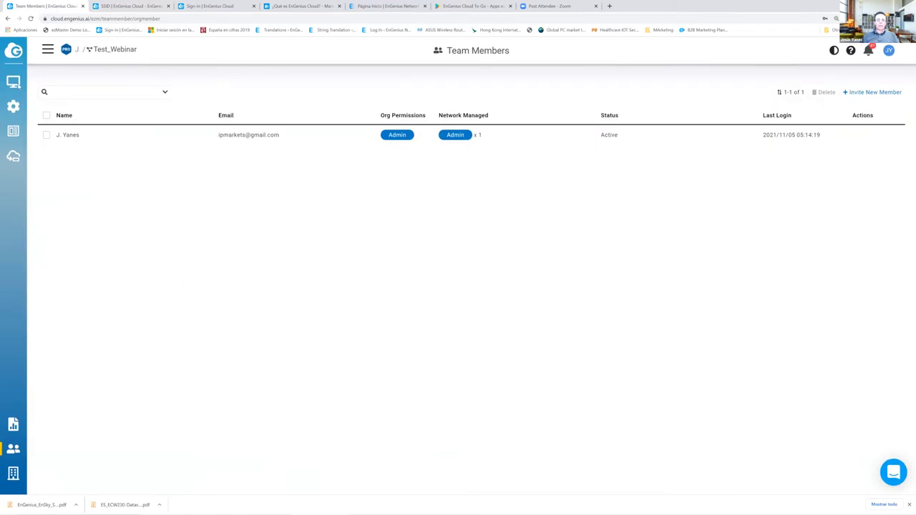
mouse_move(31, 99)
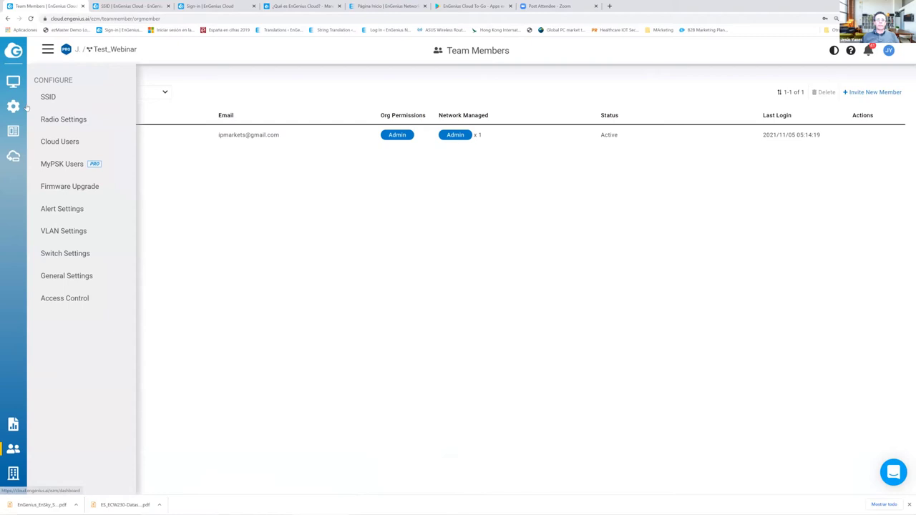
click(49, 98)
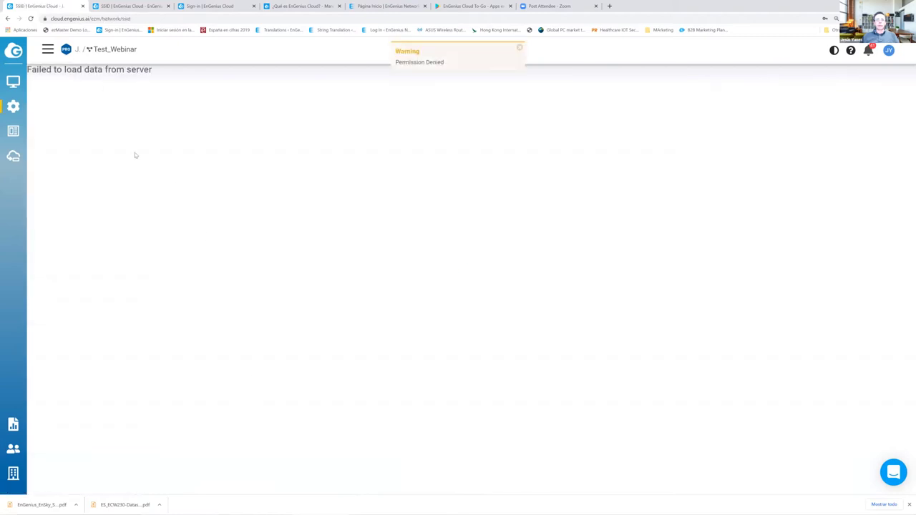
click(47, 52)
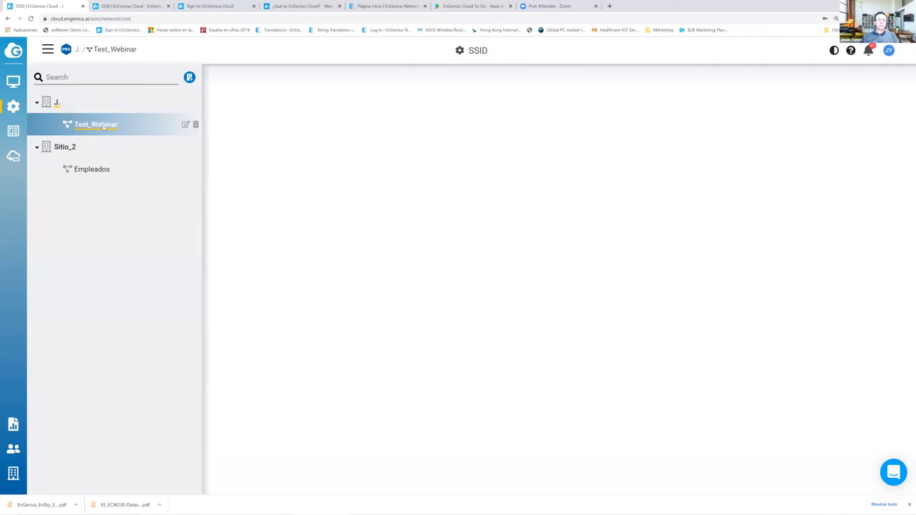
click(100, 127)
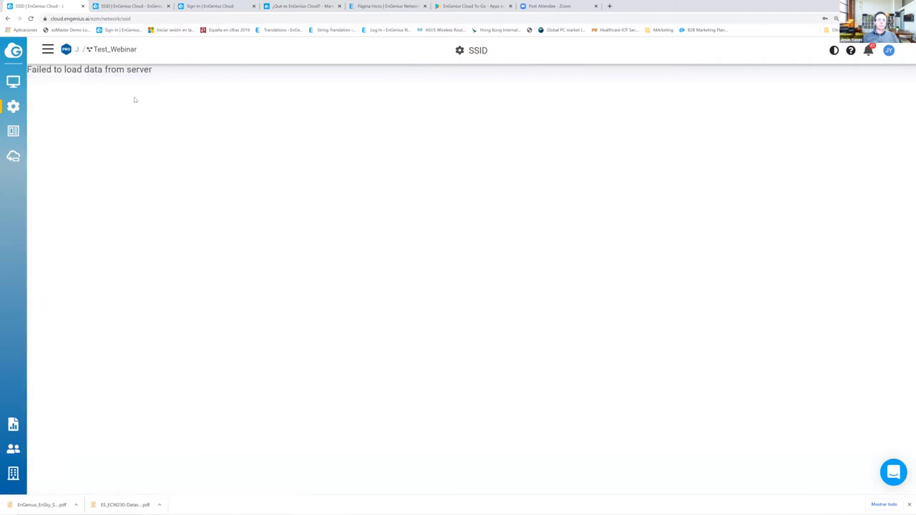
right_click(124, 164)
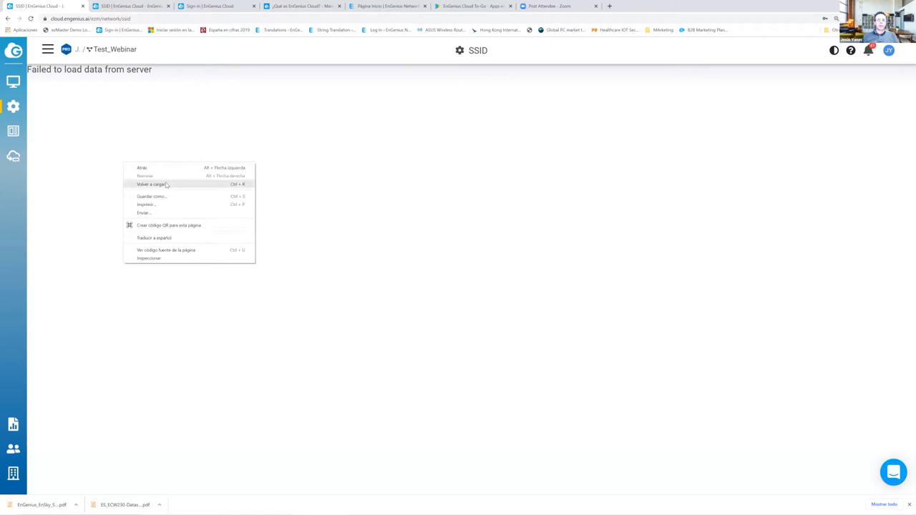
click(179, 276)
key(ctrl+r)
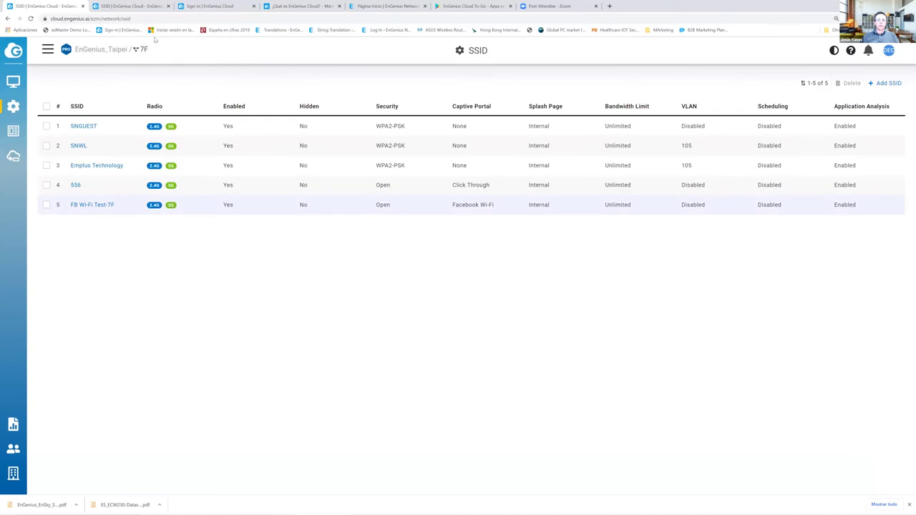
- Log out and sign back in with Google, then bring up the Configure menu
click(890, 51)
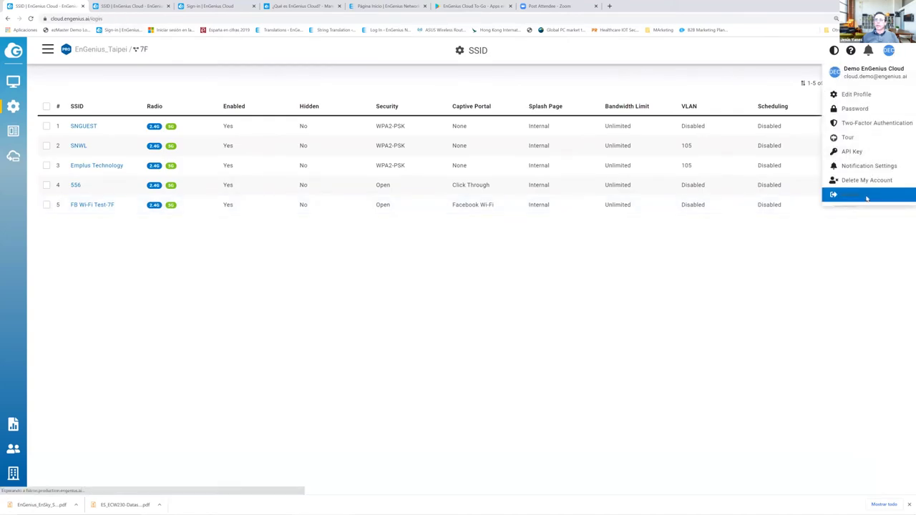
click(869, 193)
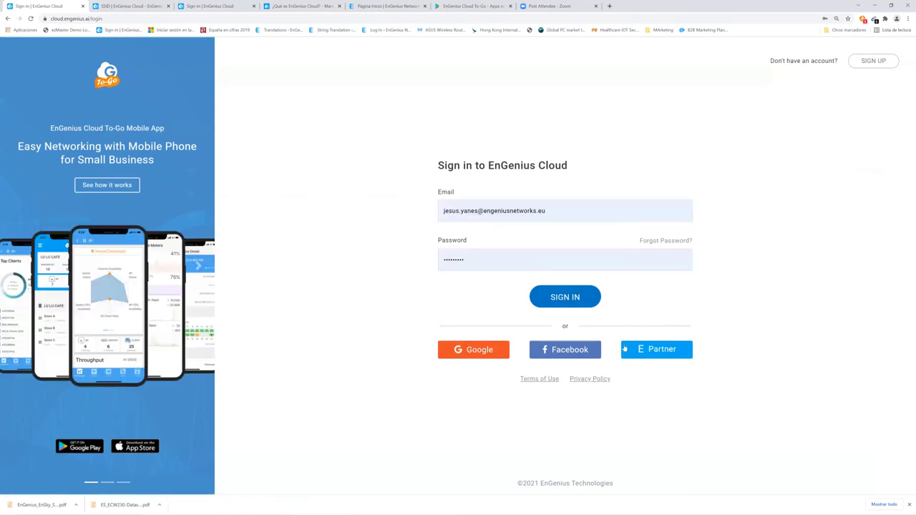
click(485, 357)
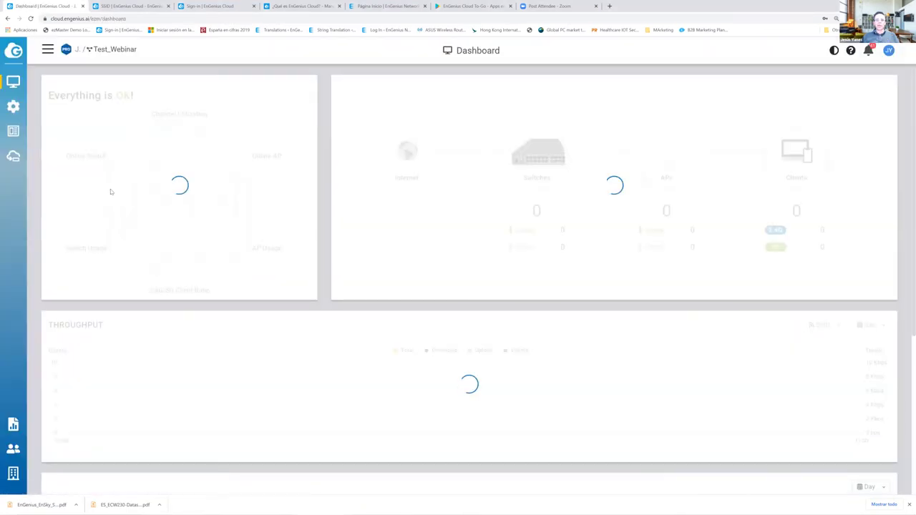
mouse_move(120, 225)
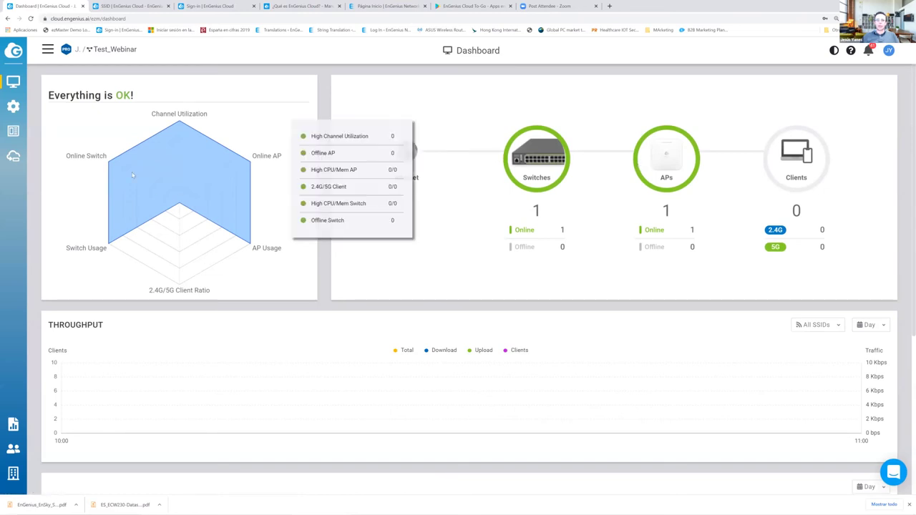
mouse_move(14, 107)
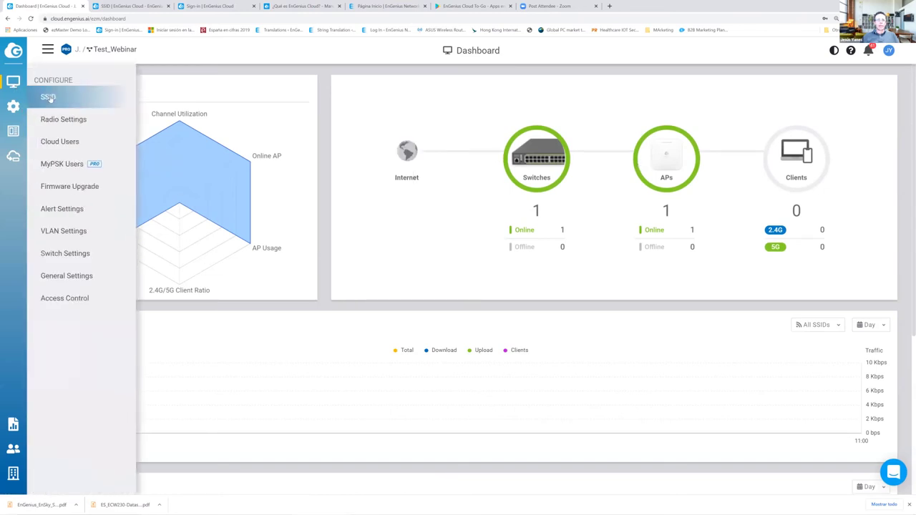
- Add a new SSID named Webinar_InstantByte
click(49, 98)
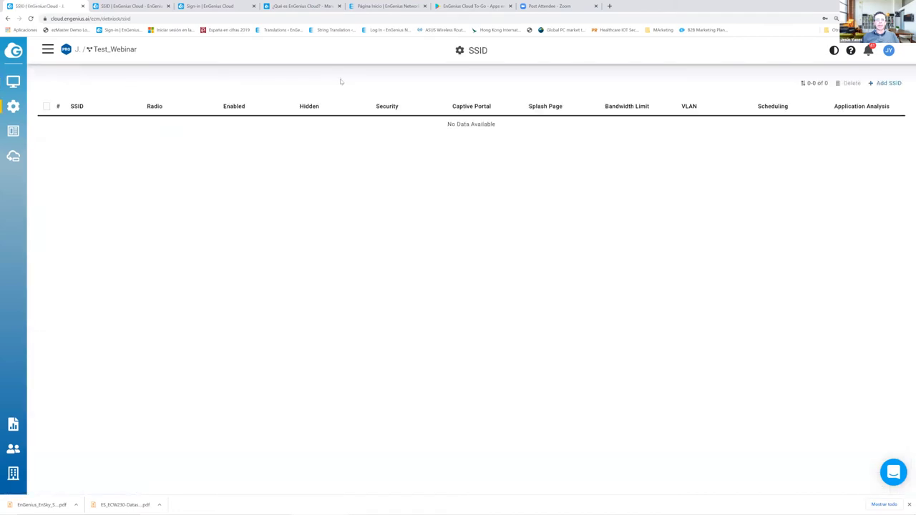
click(889, 84)
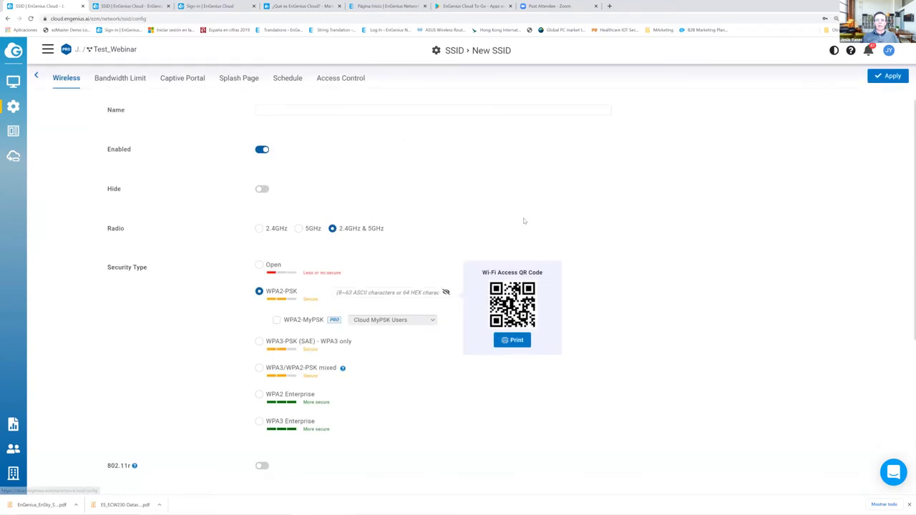
click(270, 111)
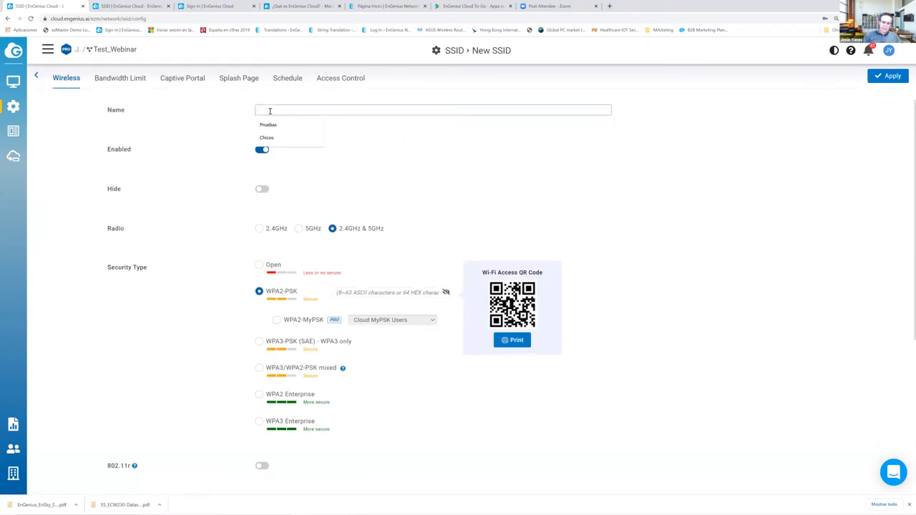
text(W)
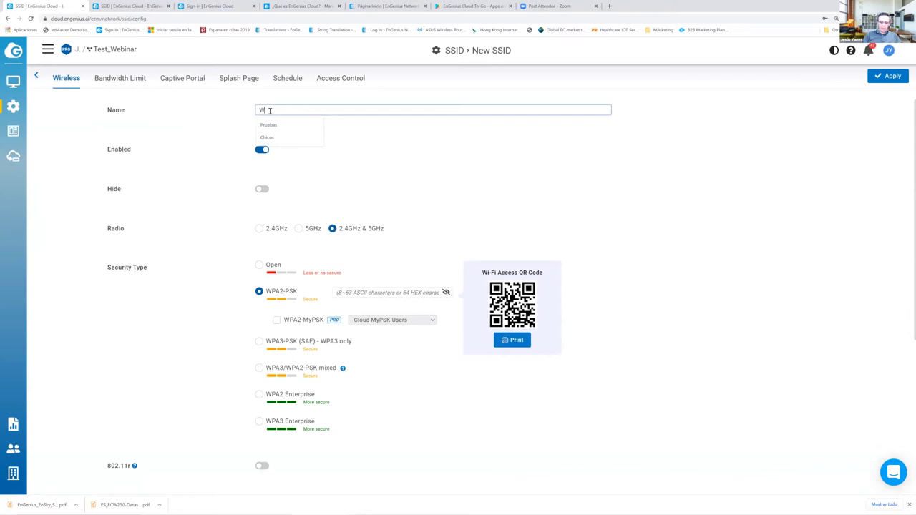
text(ebinar_InstantB)
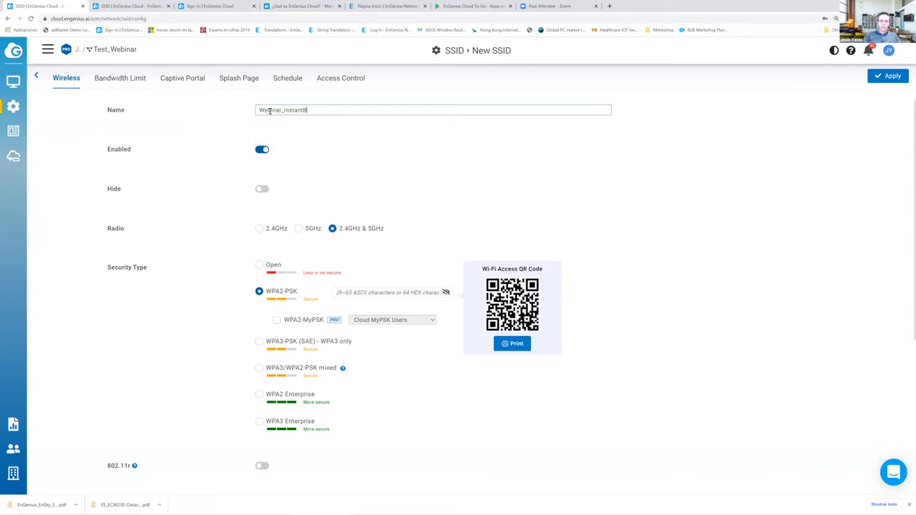
text(yte)
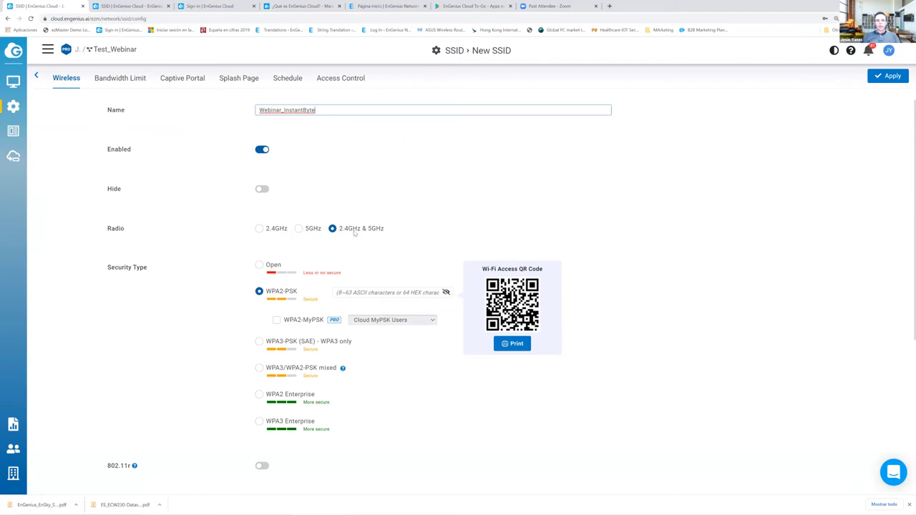
scroll(208, 269, down, 1)
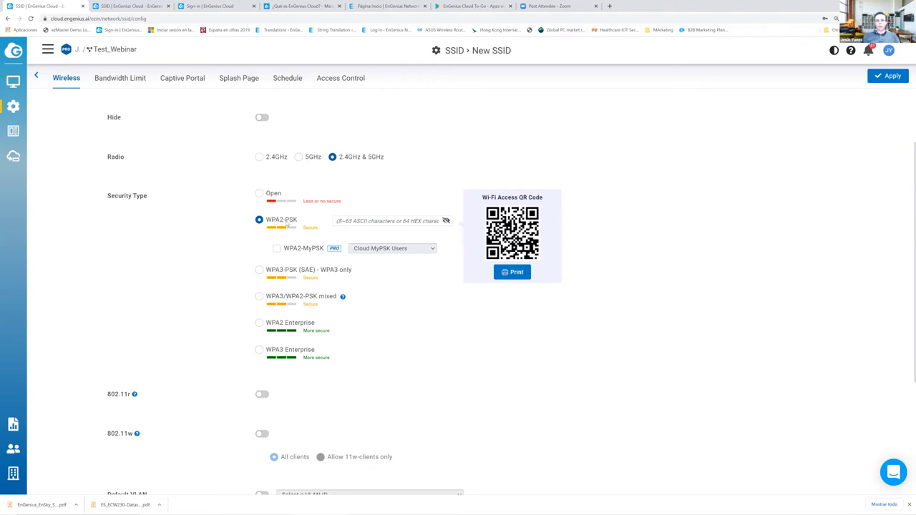
- Enter the WPA2-PSK passphrase, retyping it once, and reveal it to verify
click(364, 223)
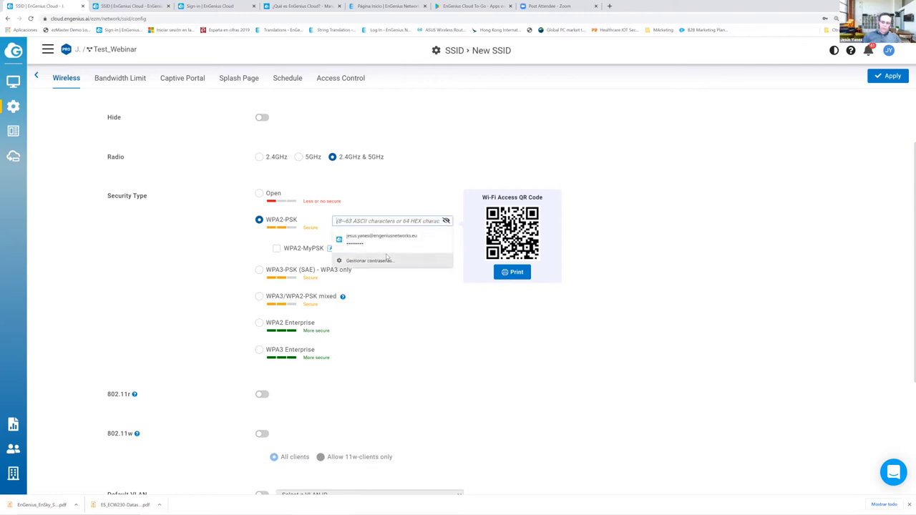
text(12345678)
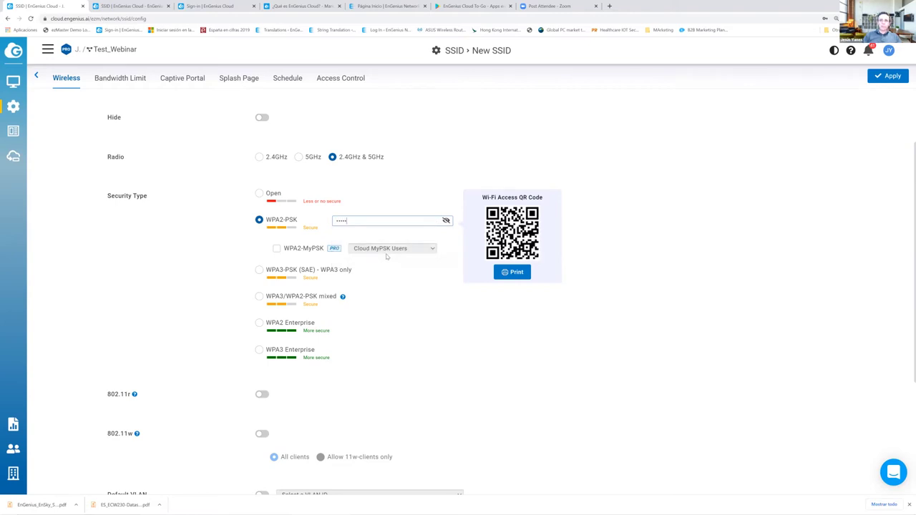
key(BackSpace)
key(BackSpace)
key(BackSpace)
key(BackSpace)
key(BackSpace)
key(BackSpace)
key(BackSpace)
key(BackSpace)
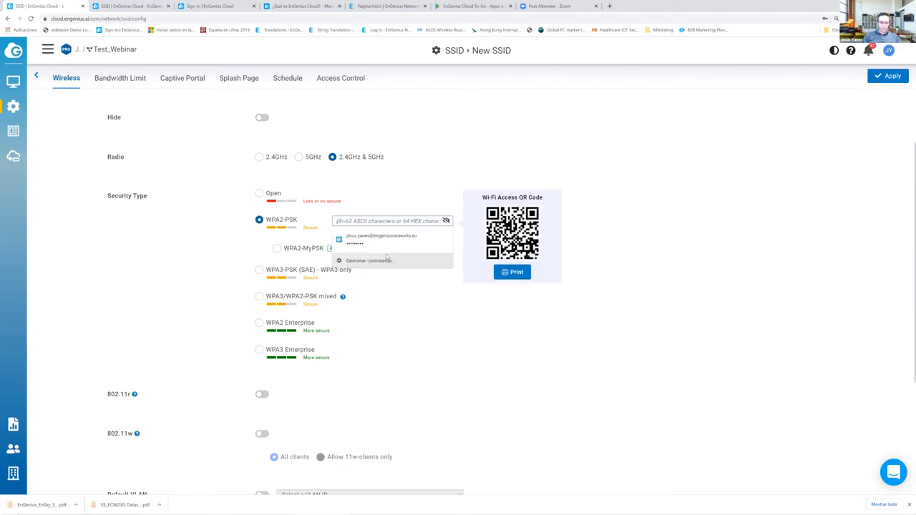
text(12345678)
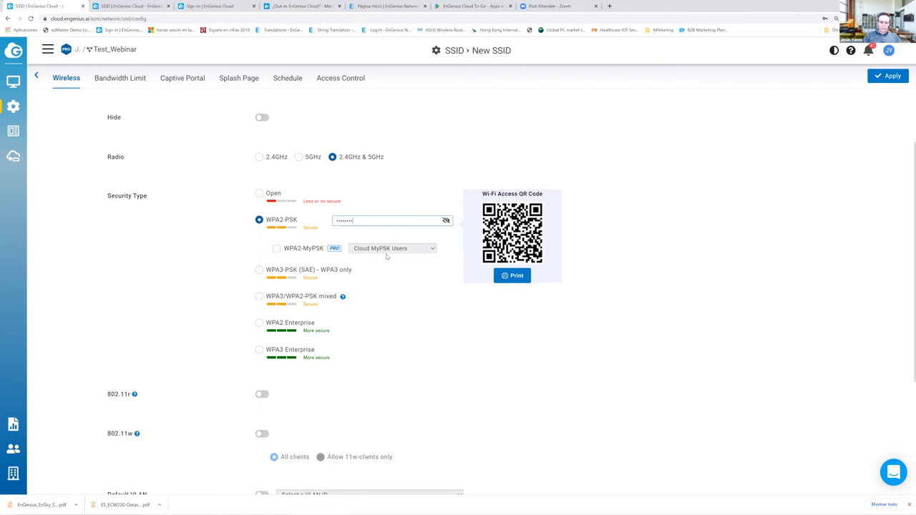
text(9012)
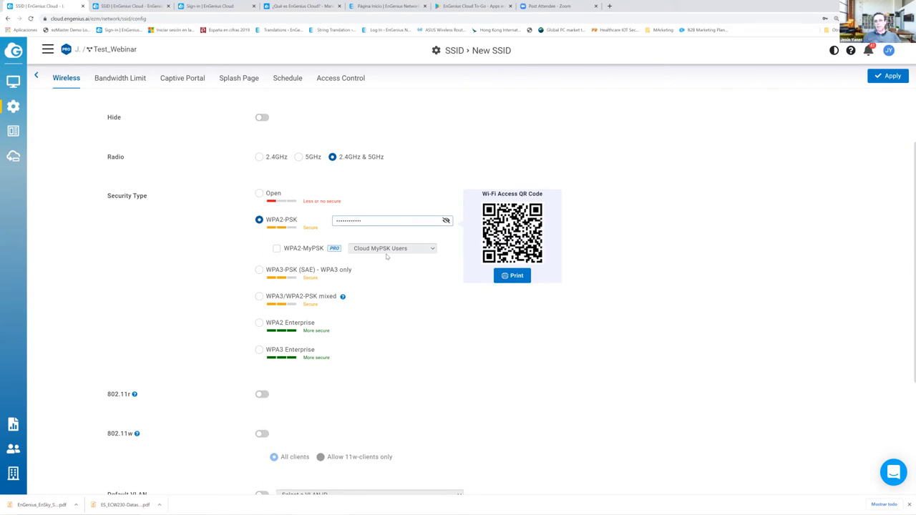
click(446, 221)
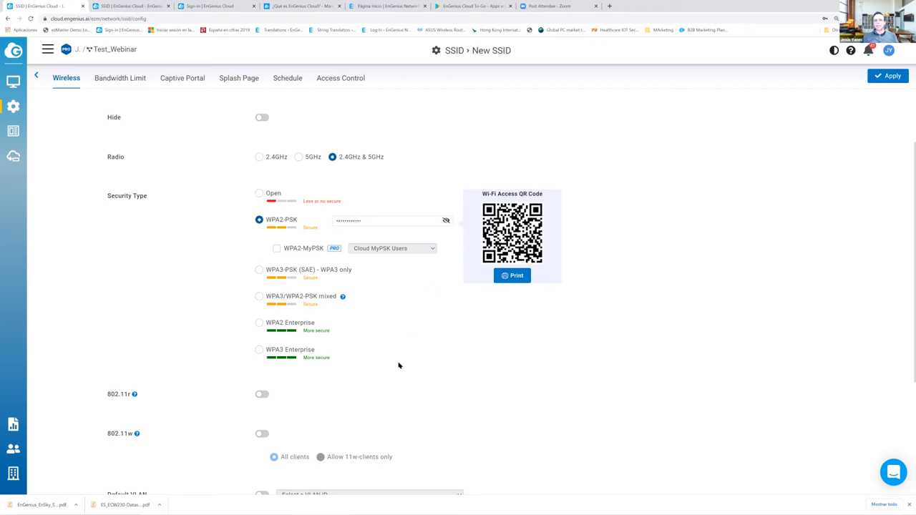
scroll(398, 363, down, 3)
- Enable 802.11r fast roaming, try the dark theme, then open the Cloud User Manual
click(262, 215)
mouse_move(133, 218)
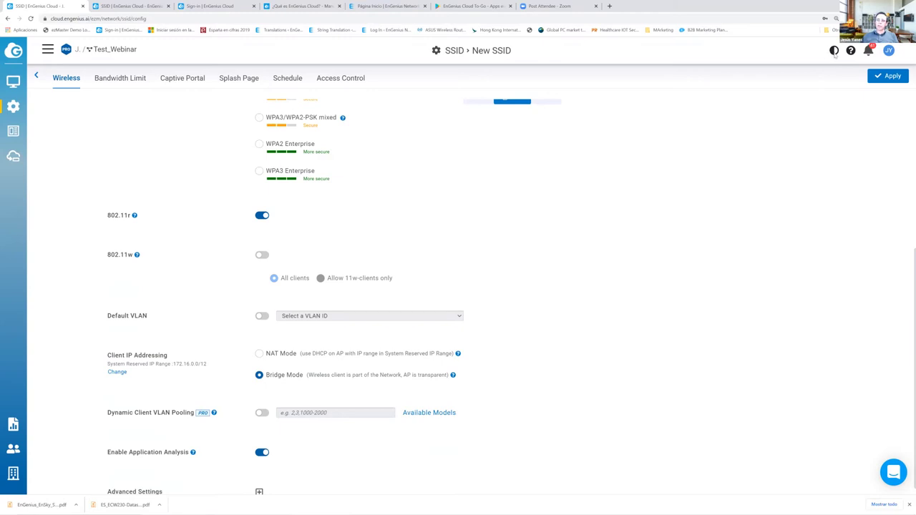
click(834, 51)
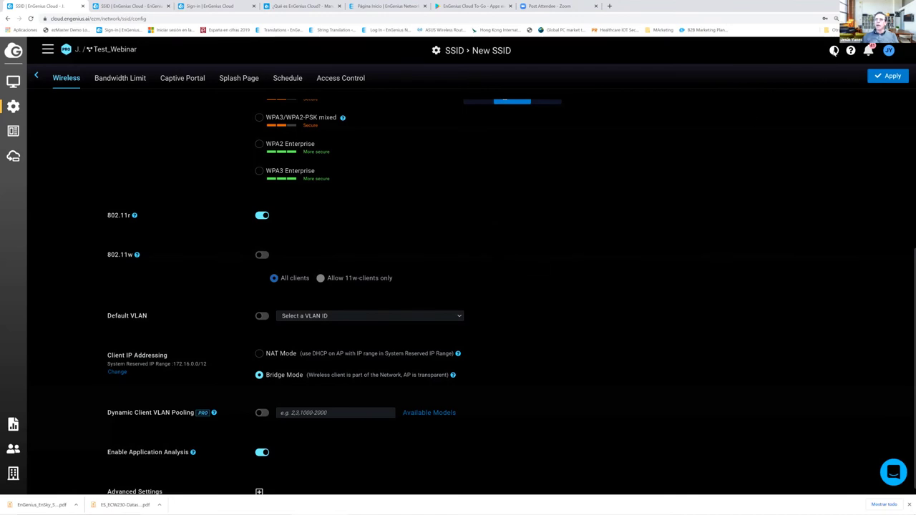
click(834, 51)
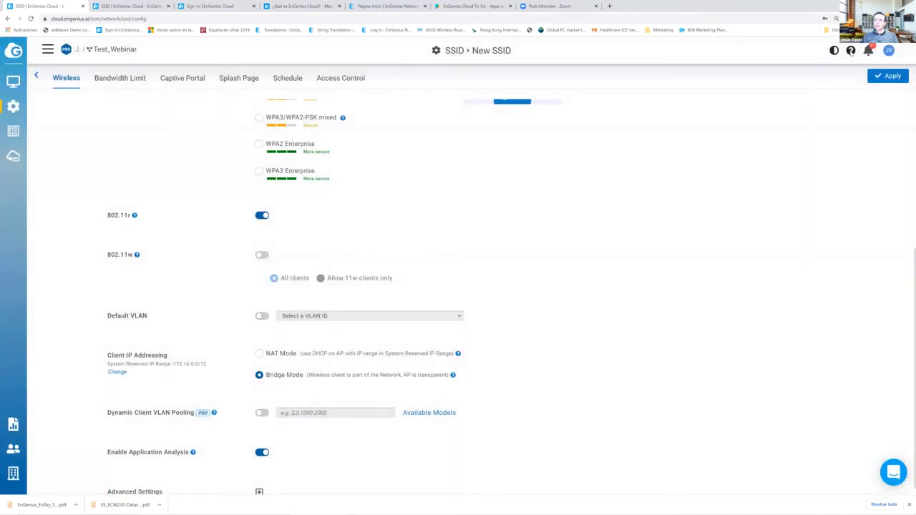
click(852, 52)
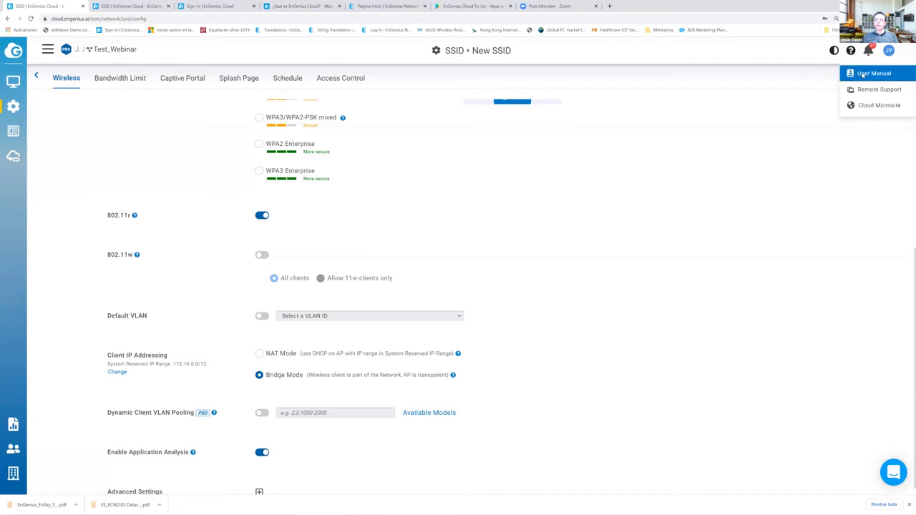
click(866, 74)
- Translate the user manual into Spanish and browse its Empezando and Analítica sections
right_click(520, 161)
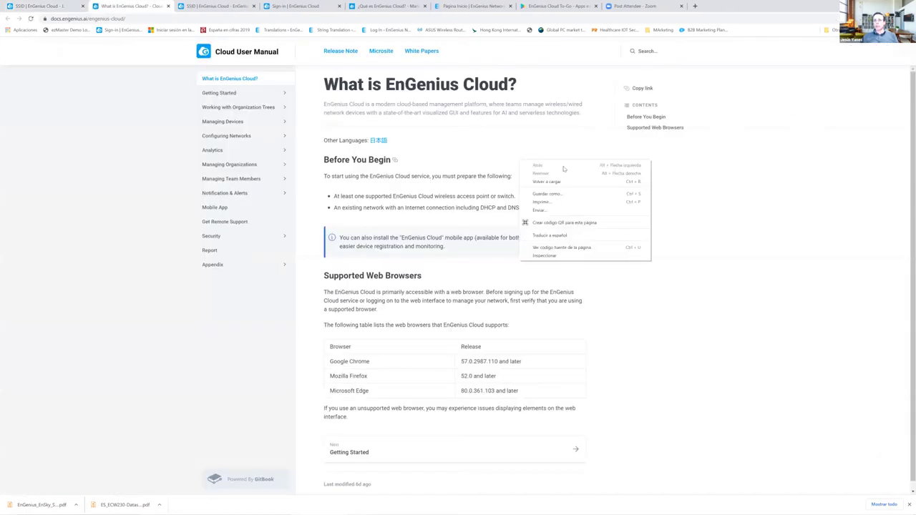
click(553, 235)
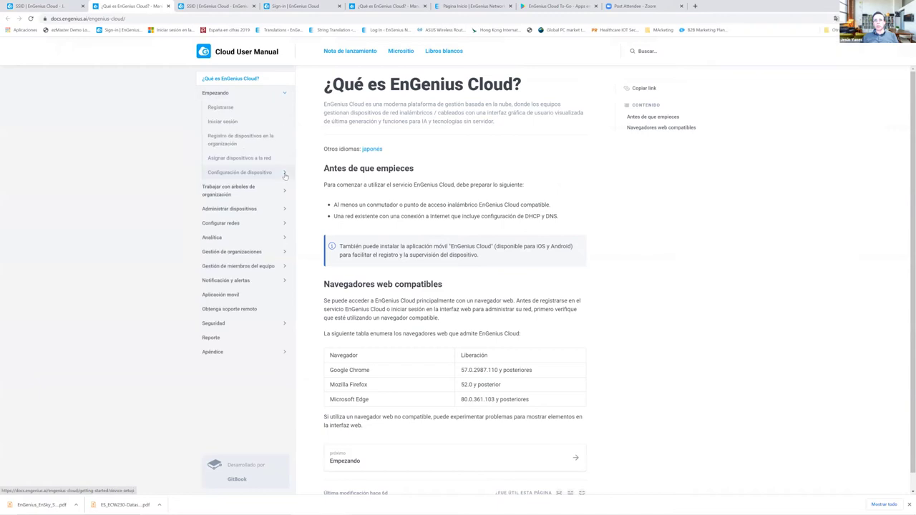
click(285, 192)
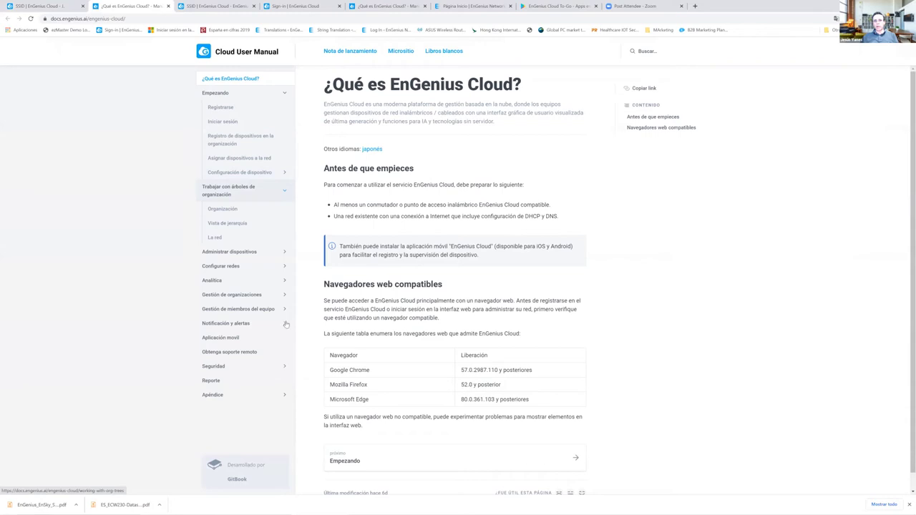
click(54, 9)
scroll(195, 247, down, 1)
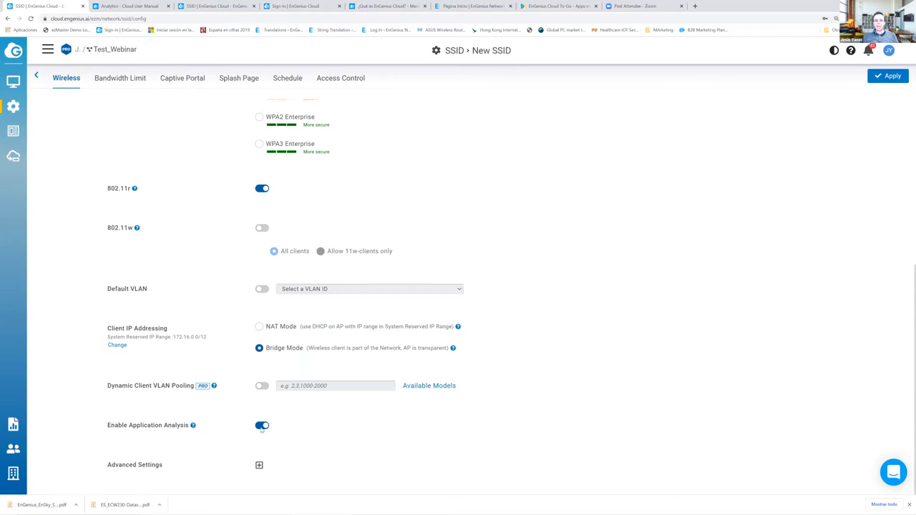
click(129, 6)
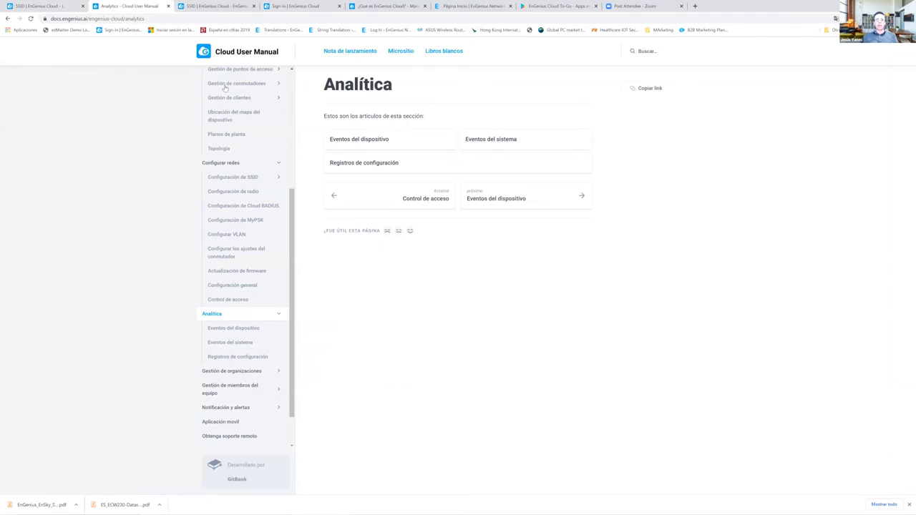
click(226, 7)
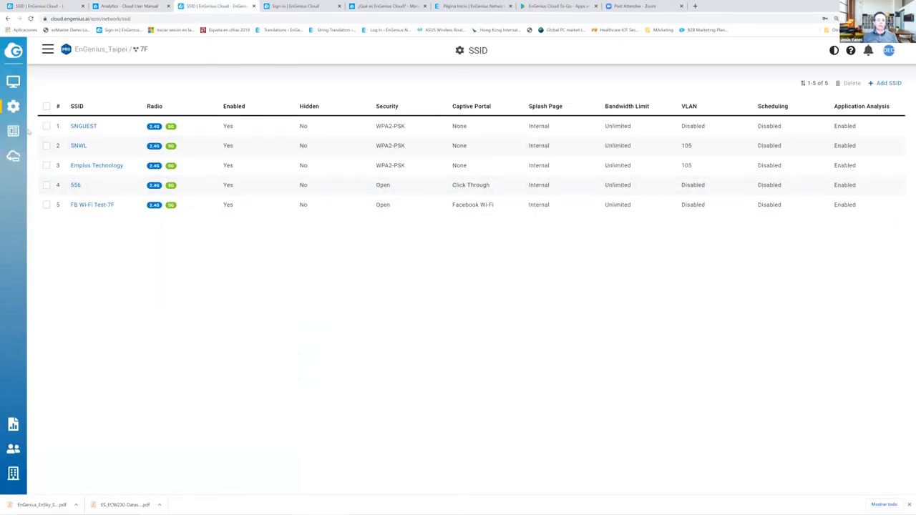
mouse_move(28, 132)
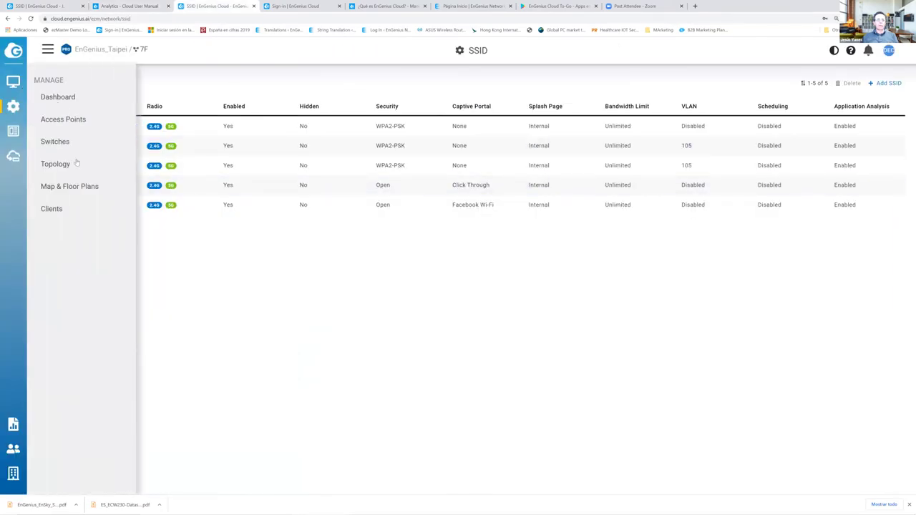
click(29, 90)
scroll(328, 338, down, 3)
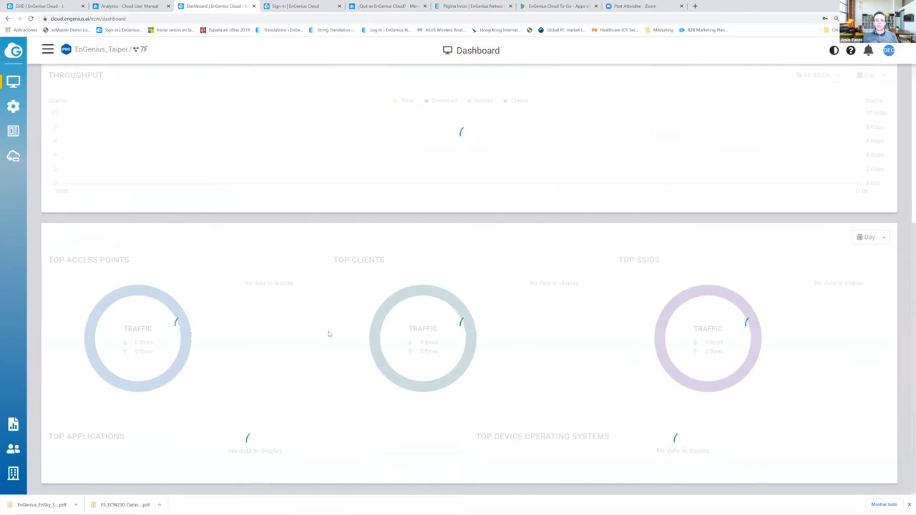
click(50, 7)
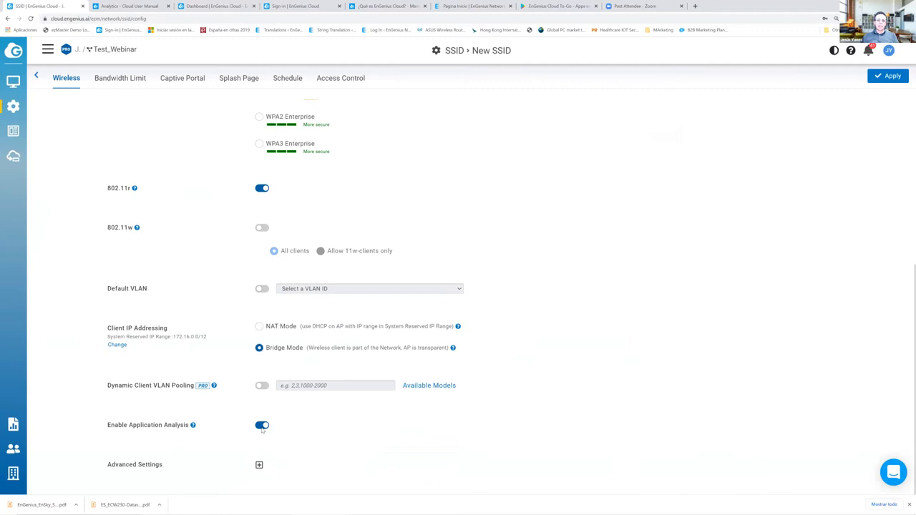
- Expand Advanced Settings and apply the new SSID with Band Steering on at -75 dBm
click(259, 466)
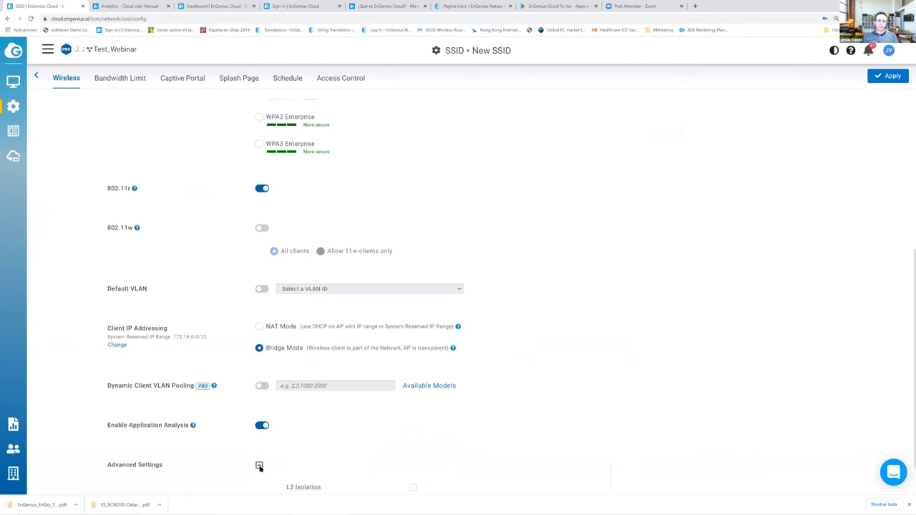
scroll(353, 349, down, 2)
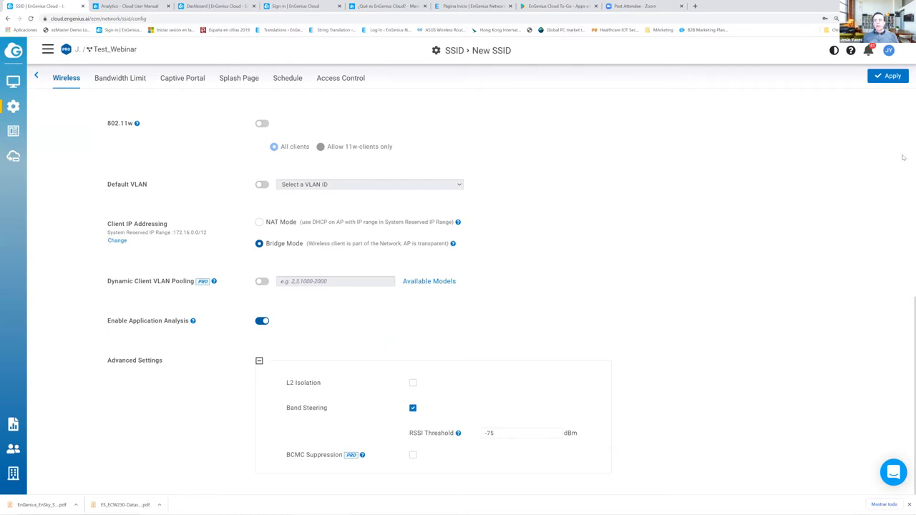
click(887, 77)
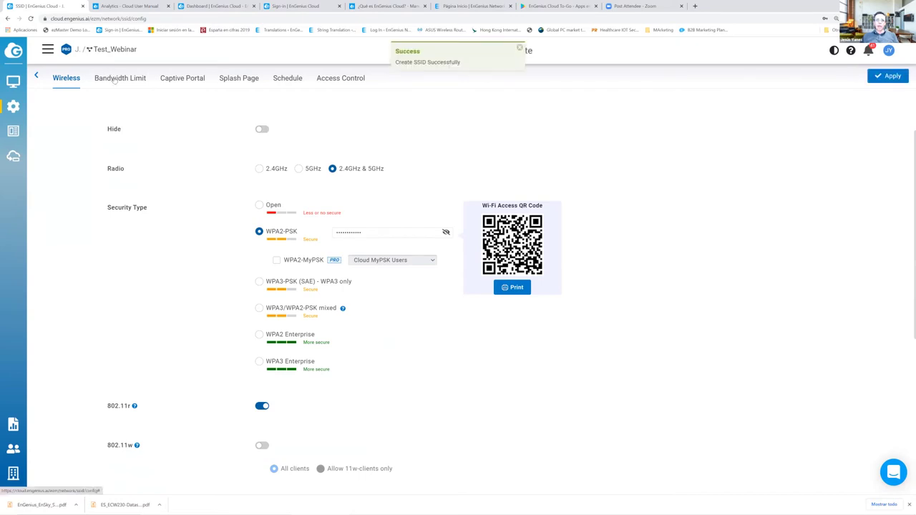
- Enable the bandwidth limit with 10 Mbps download and upload per client
click(115, 78)
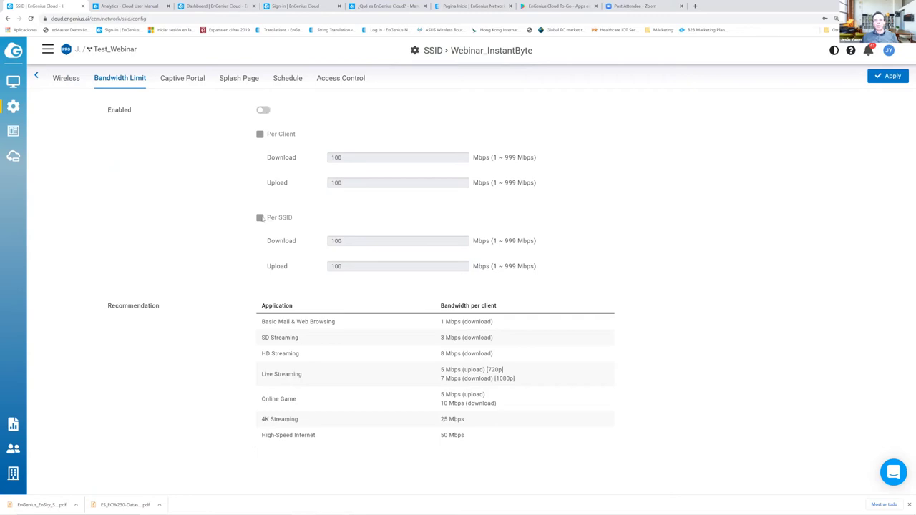
click(266, 110)
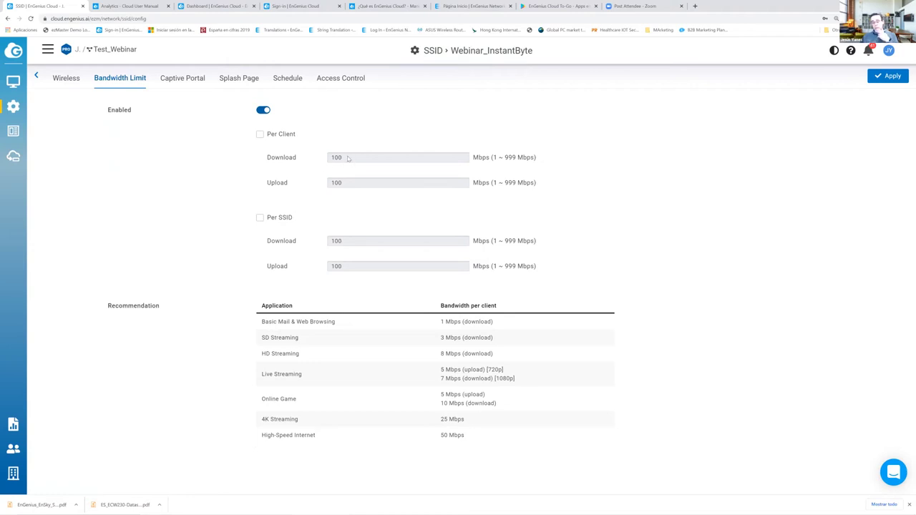
click(260, 134)
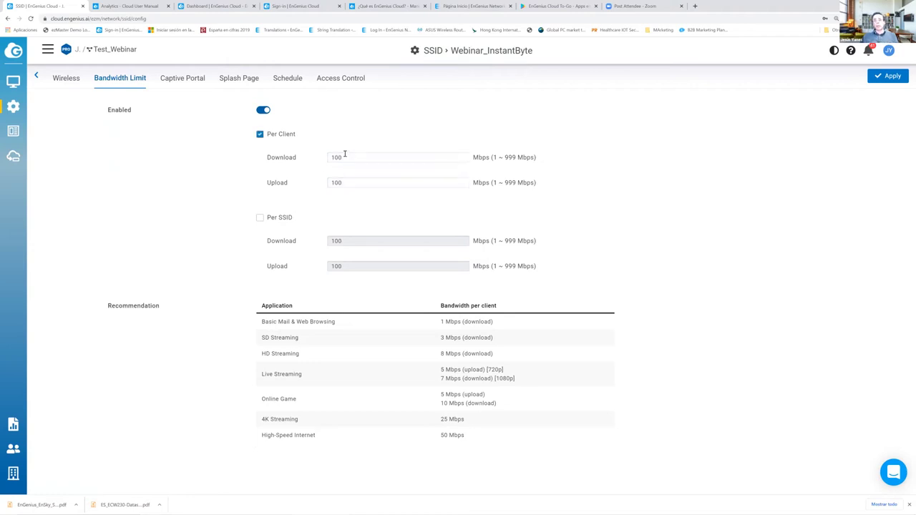
text(10)
key(Tab)
text(10)
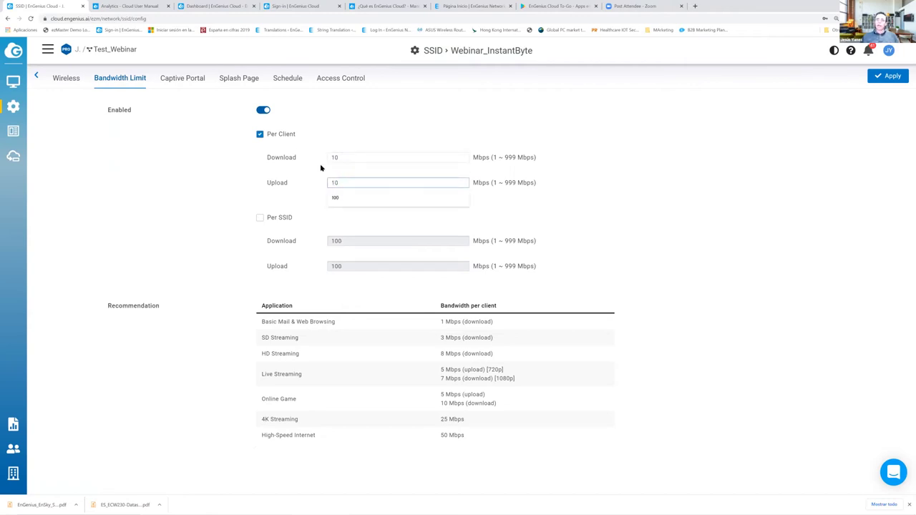
click(317, 170)
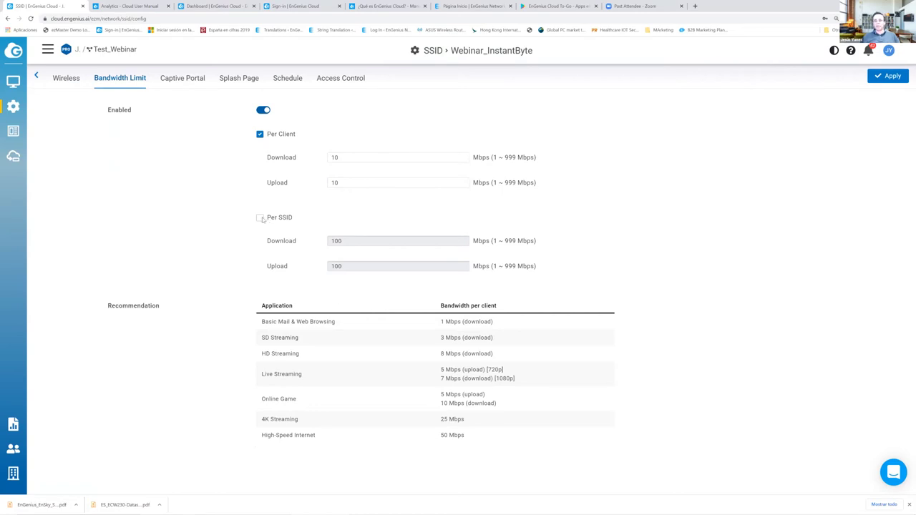
- Limit the whole SSID to 330 Mbps in both directions and apply
click(261, 218)
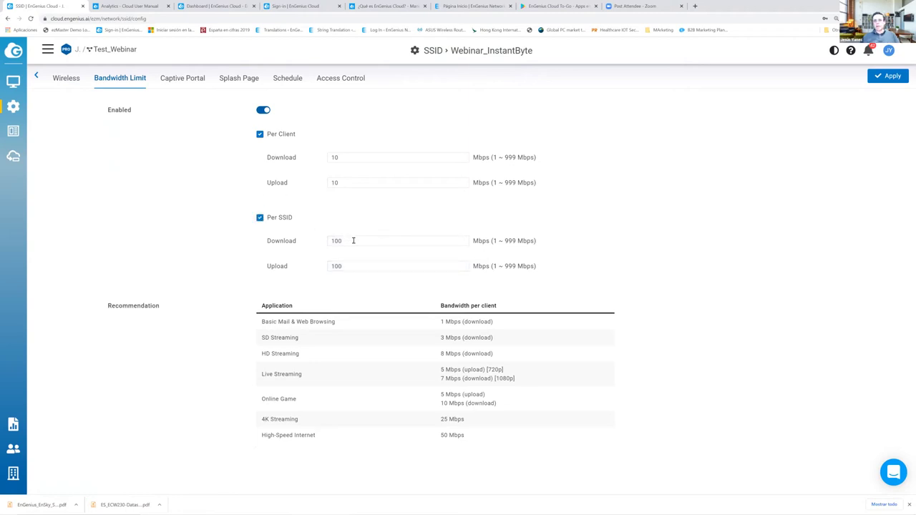
drag(353, 241, 320, 239)
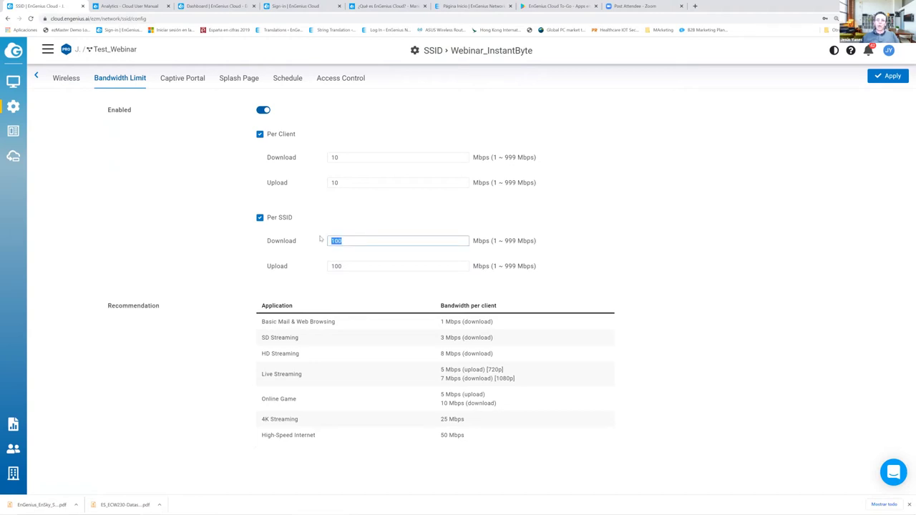
text(330)
key(Tab)
text(330)
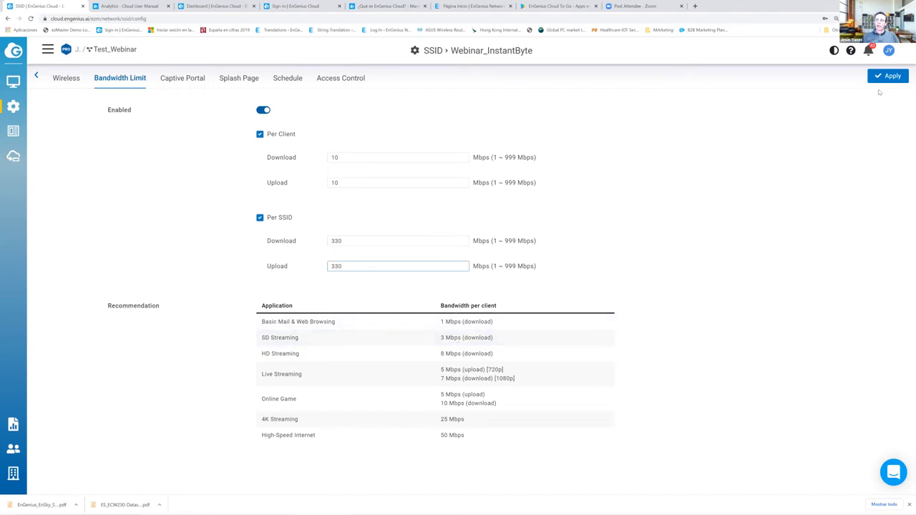
click(888, 77)
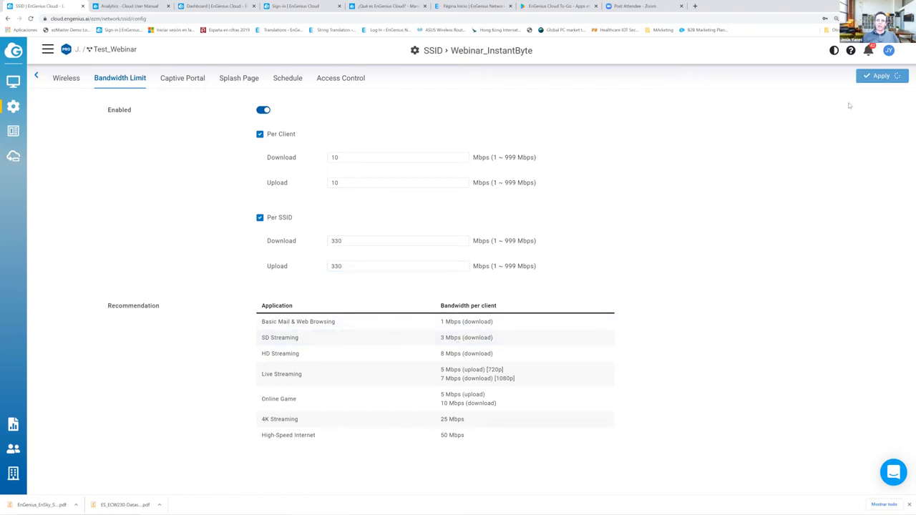
- Enable Webinar_InstantByte's captive portal with EnGenius Authentication as the login method
click(188, 81)
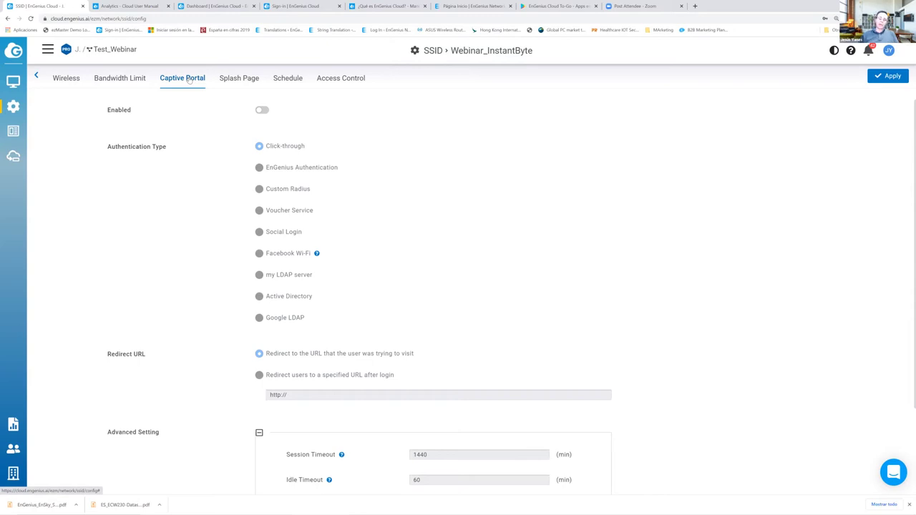
click(266, 111)
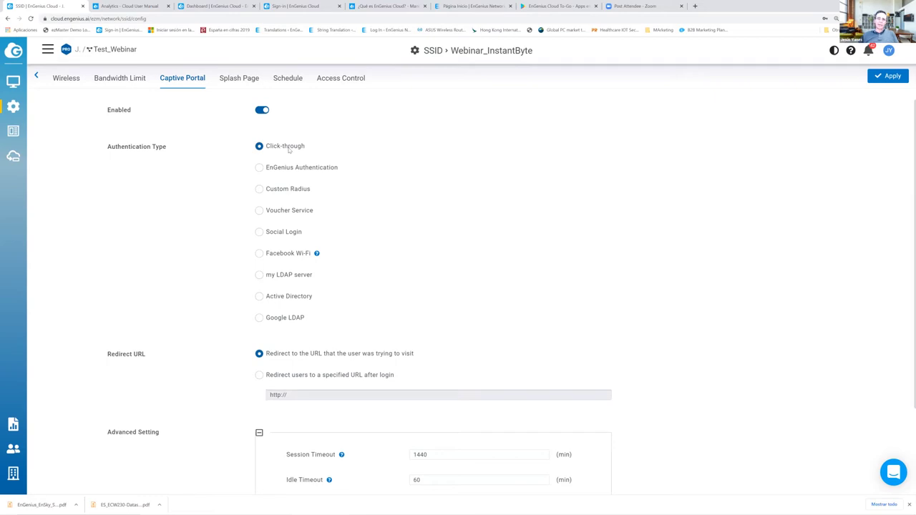
click(261, 168)
mouse_move(14, 108)
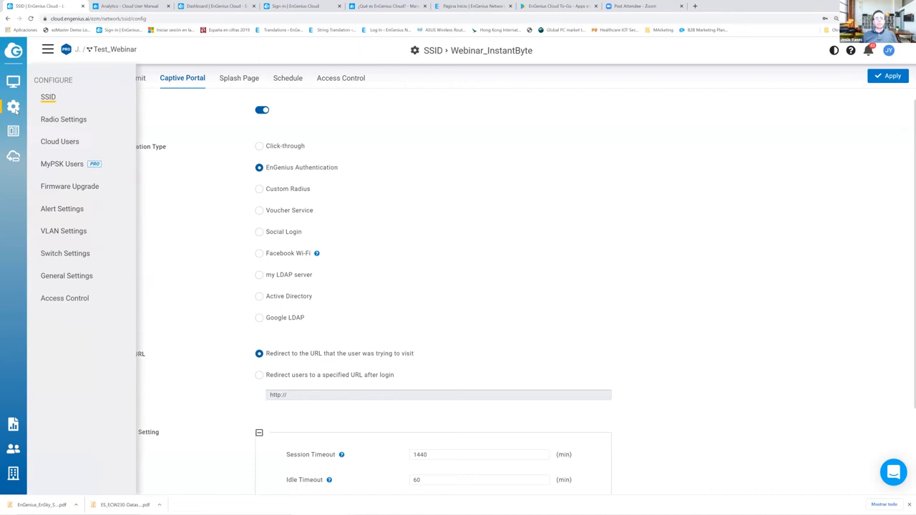
- Check Cloud Users, start and cancel adding a user, then return to the SSID list
click(60, 142)
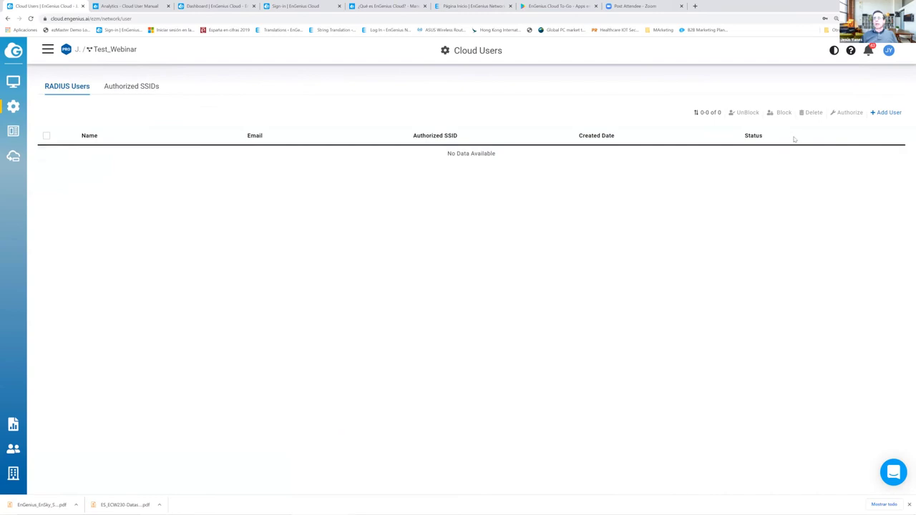
click(885, 114)
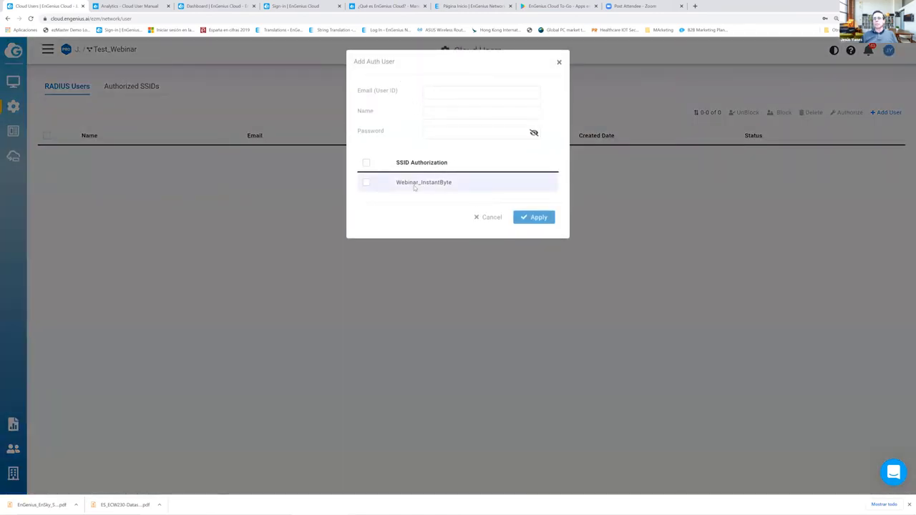
click(433, 93)
click(442, 114)
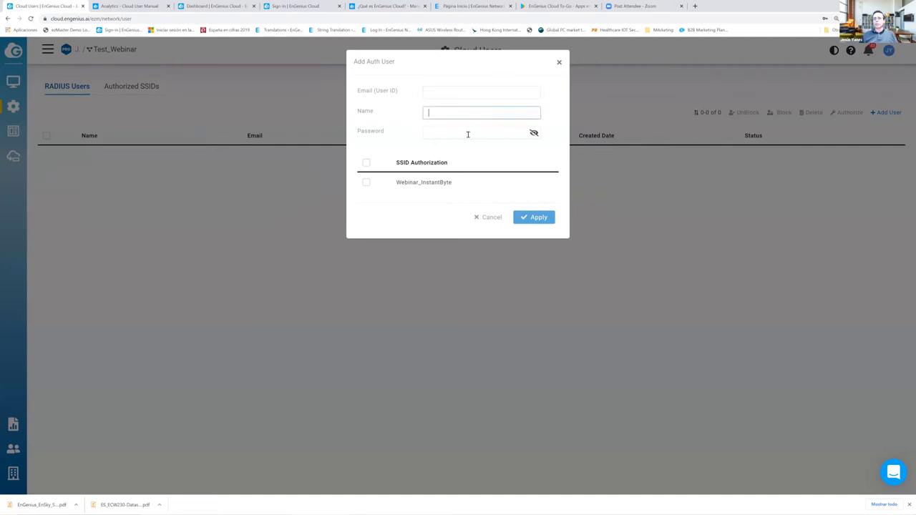
click(493, 219)
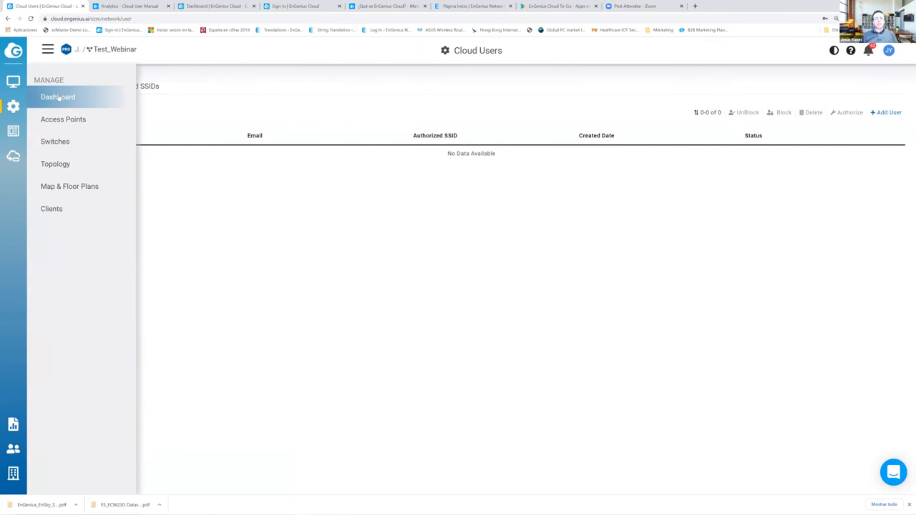
mouse_move(25, 106)
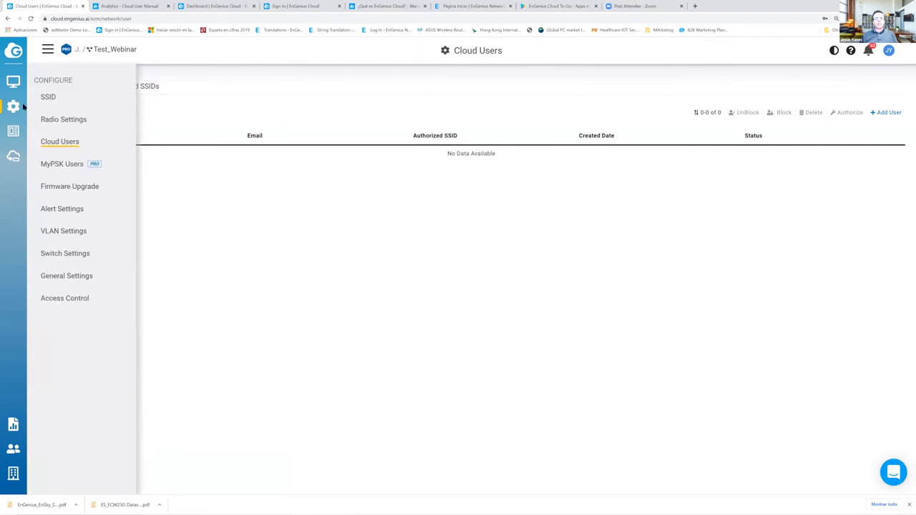
click(64, 104)
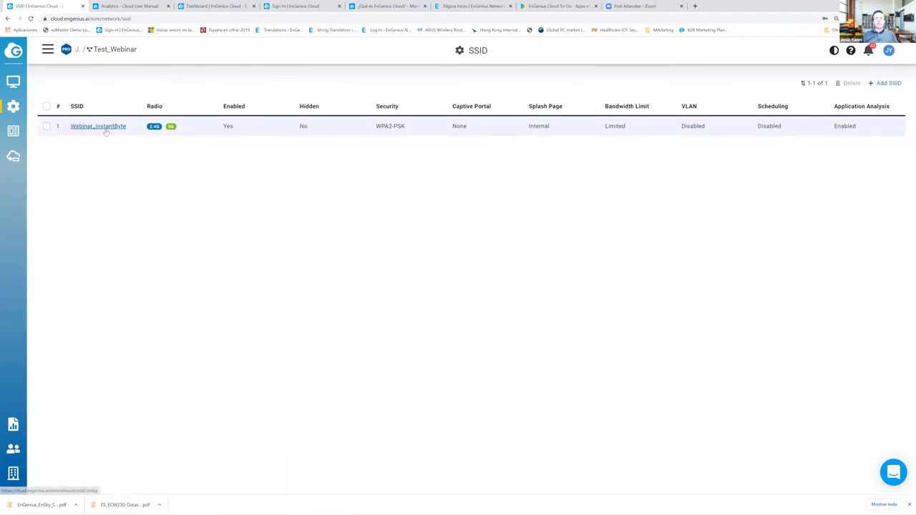
- Enable Webinar_InstantByte's captive portal with Custom Radius authentication
click(282, 136)
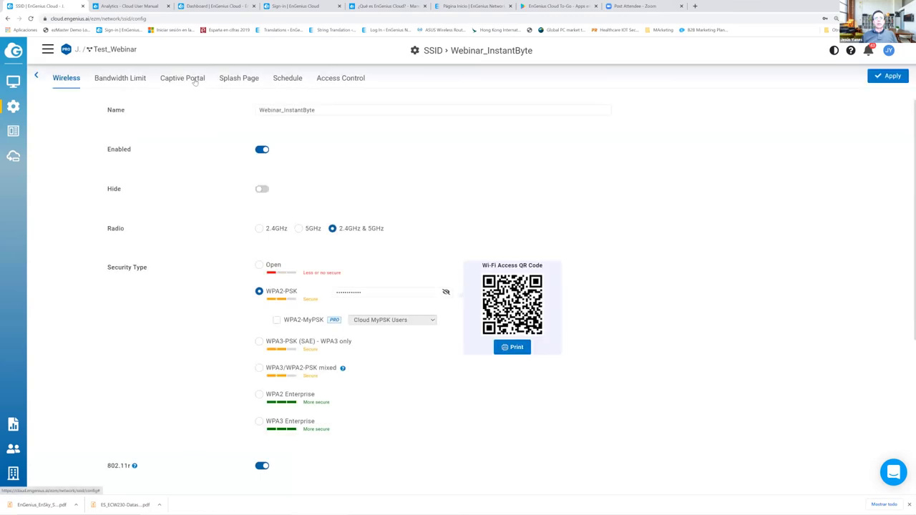
click(195, 81)
click(263, 110)
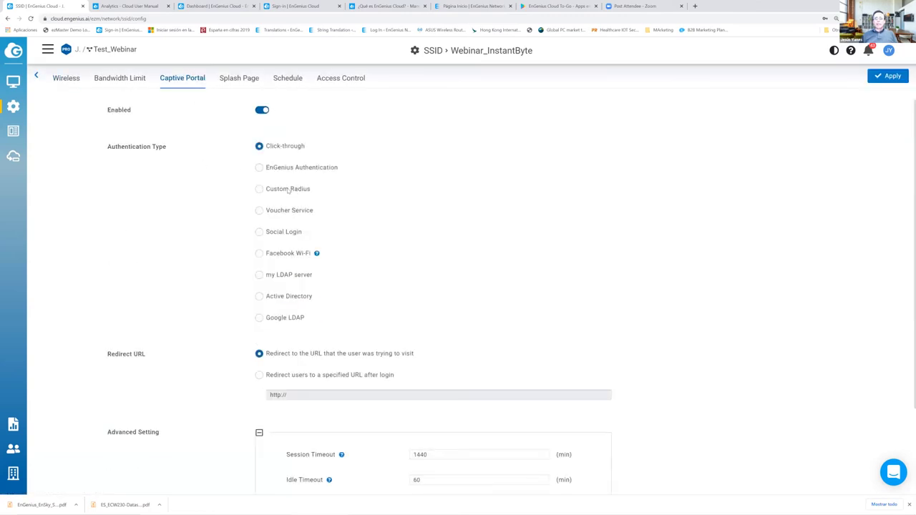
click(288, 190)
- Review the RADIUS settings: CHAP, RADIUS port 1812 and accounting port 1813
scroll(228, 219, down, 1)
scroll(229, 219, down, 1)
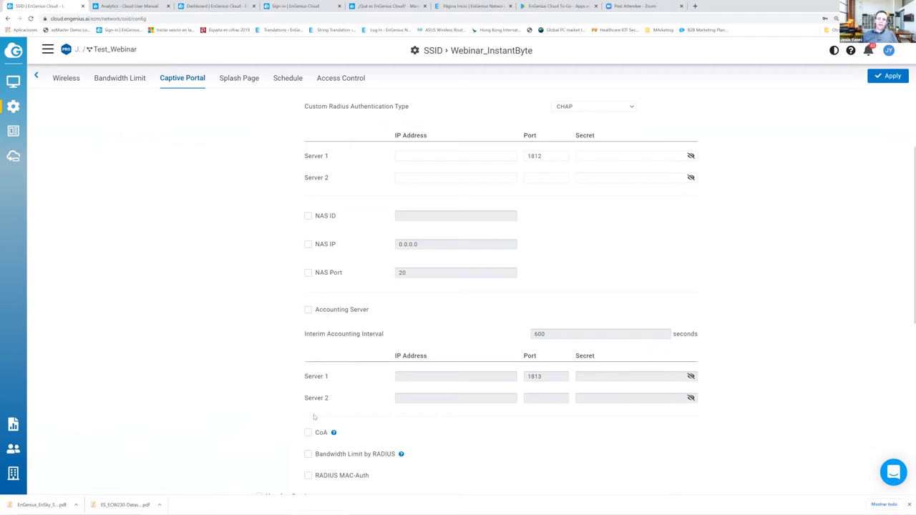
drag(379, 455, 306, 456)
click(306, 456)
drag(381, 478, 309, 477)
drag(343, 435, 310, 435)
mouse_move(334, 434)
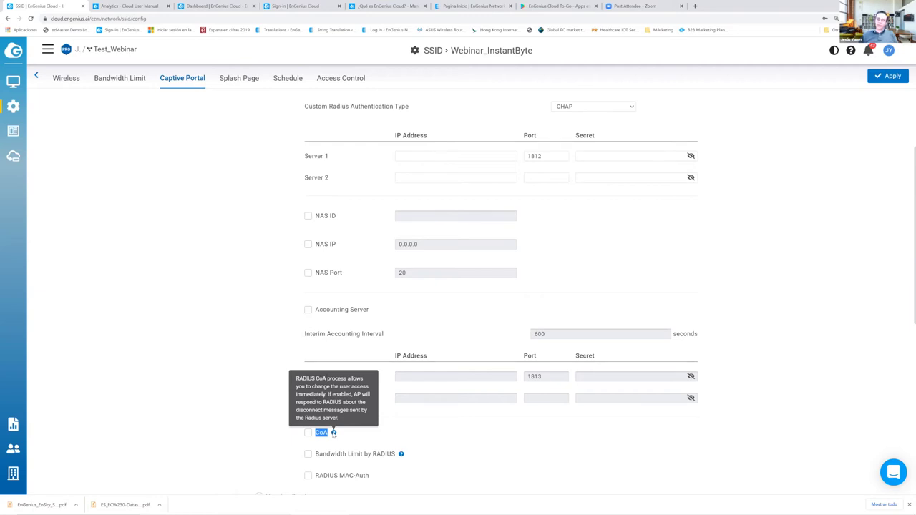
click(263, 363)
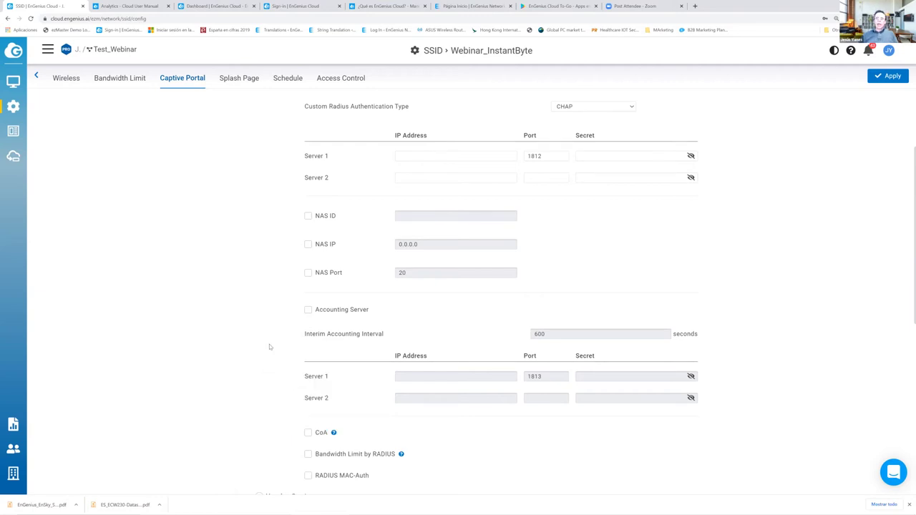
scroll(270, 348, down, 2)
scroll(270, 347, up, 3)
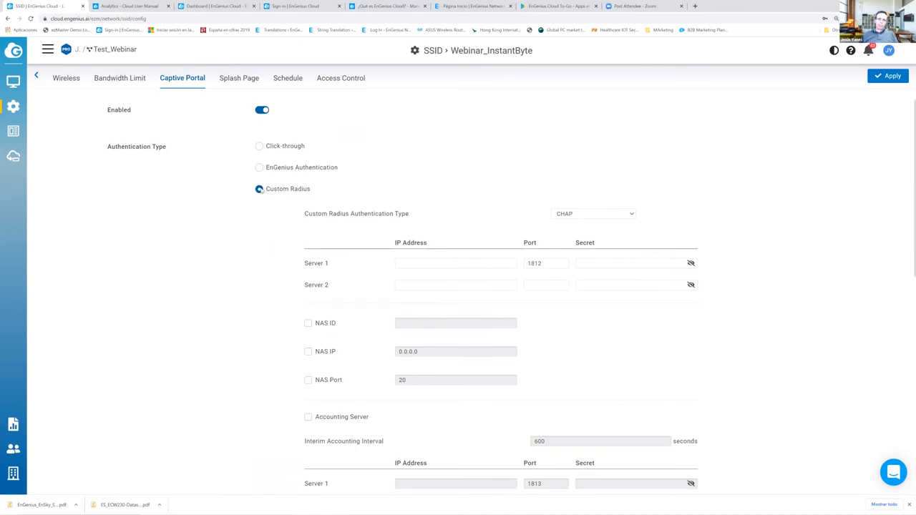
- Switch the portal to Voucher Service and highlight the full front-desk URL
scroll(273, 272, down, 3)
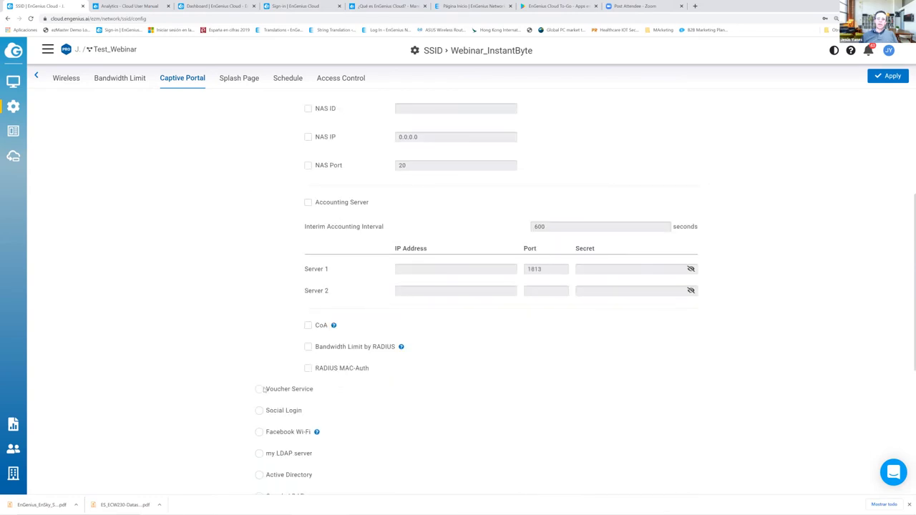
click(259, 390)
scroll(476, 250, down, 2)
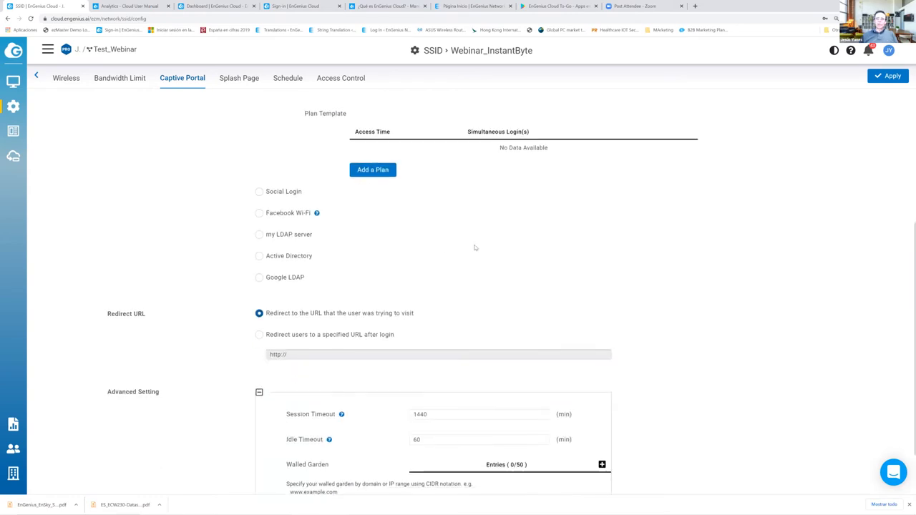
scroll(472, 248, up, 1)
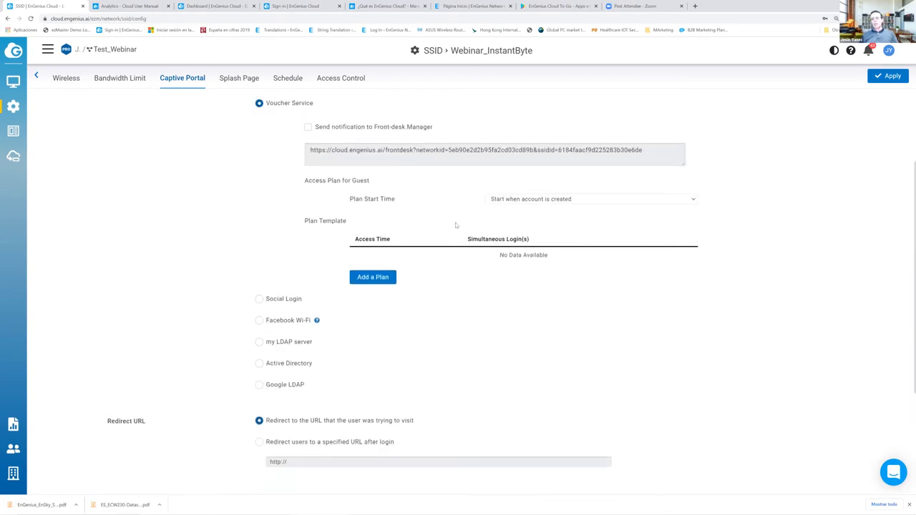
drag(644, 152, 312, 145)
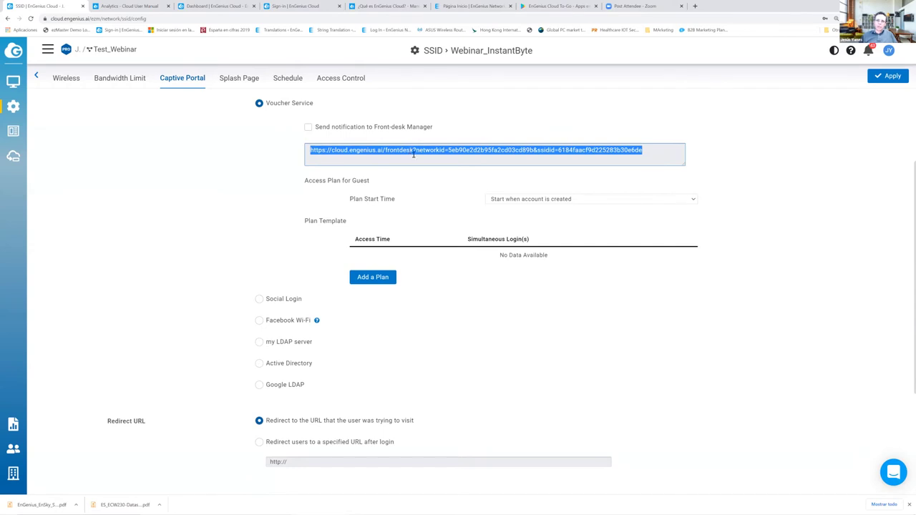
- Add a 1-hour voucher plan with unlimited simultaneous logins
click(384, 280)
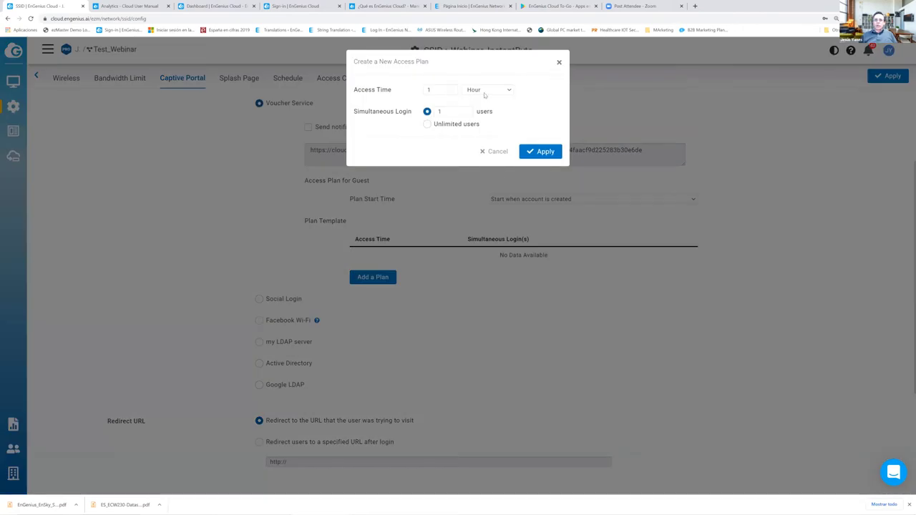
click(486, 91)
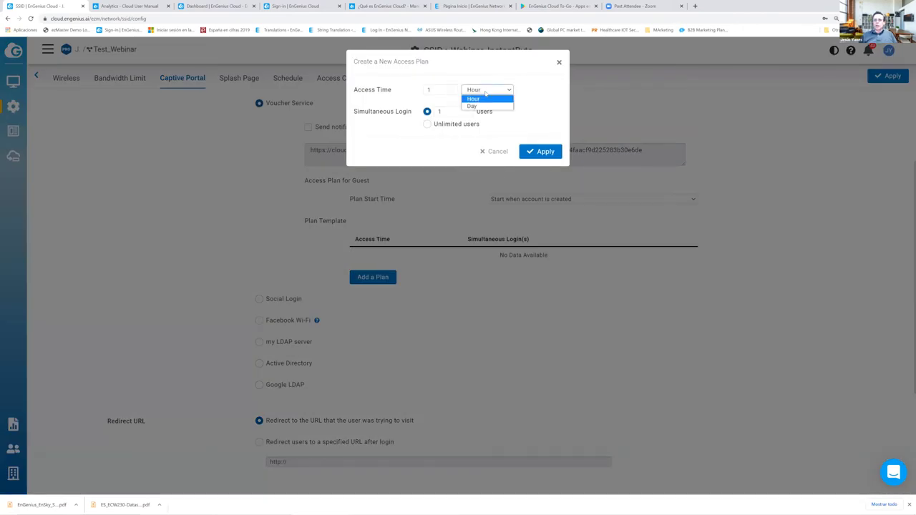
click(429, 90)
text(1)
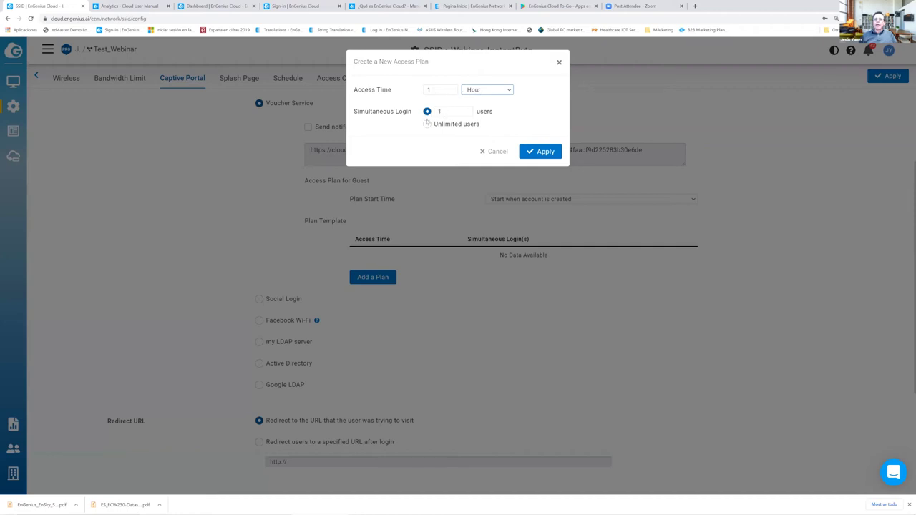
double_click(436, 112)
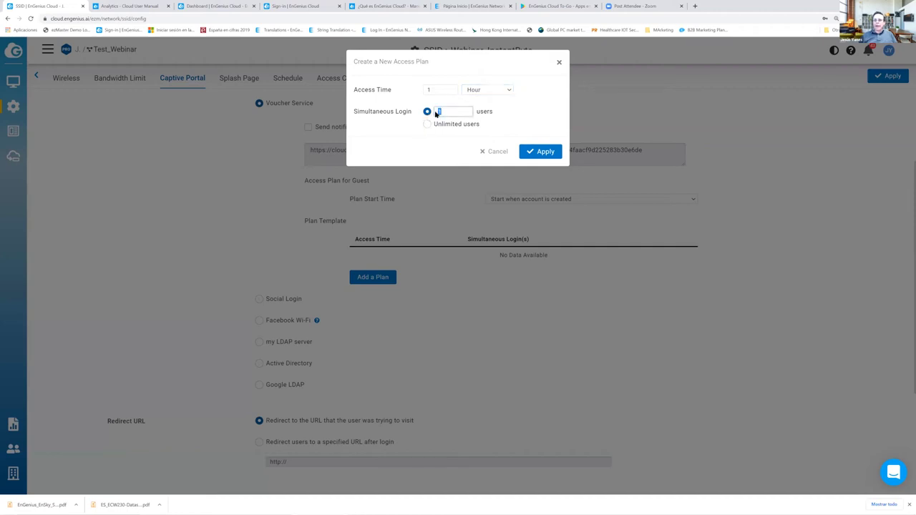
text(50)
click(428, 124)
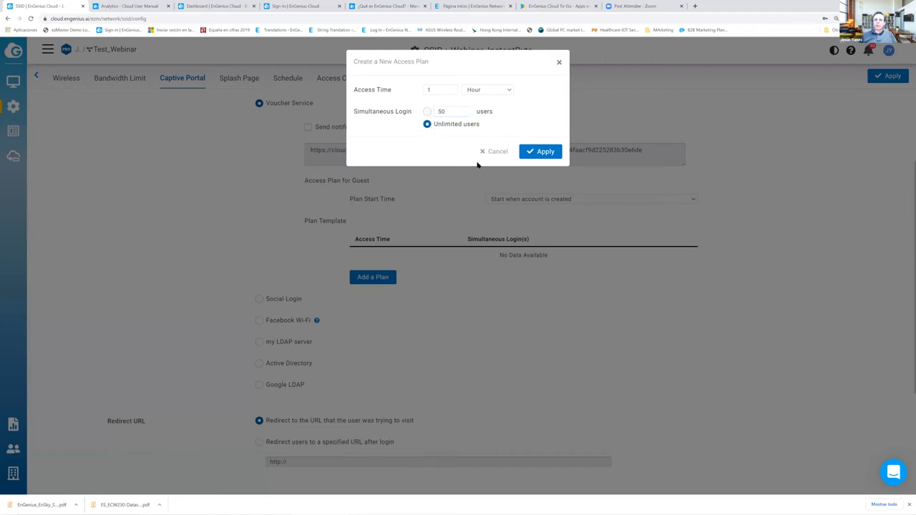
click(534, 153)
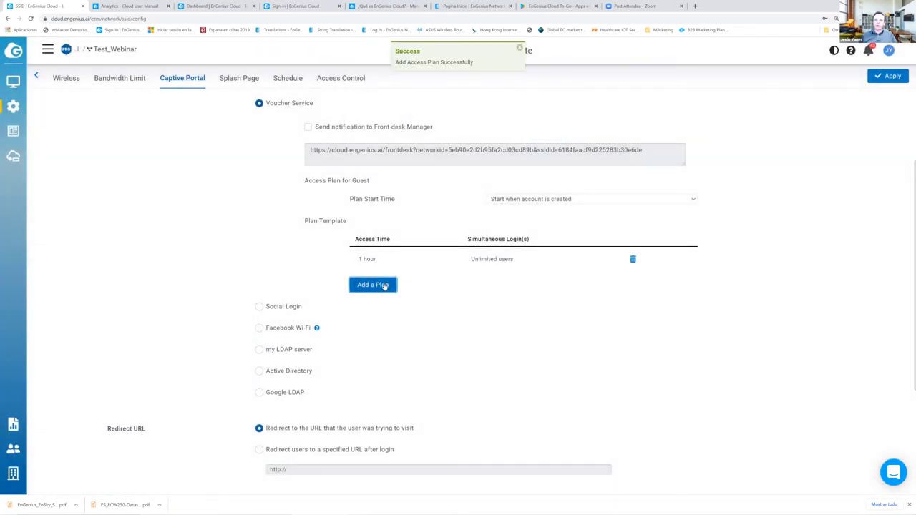
- Add a 7-day voucher plan allowing 5 simultaneous logins
click(379, 286)
double_click(440, 90)
click(490, 91)
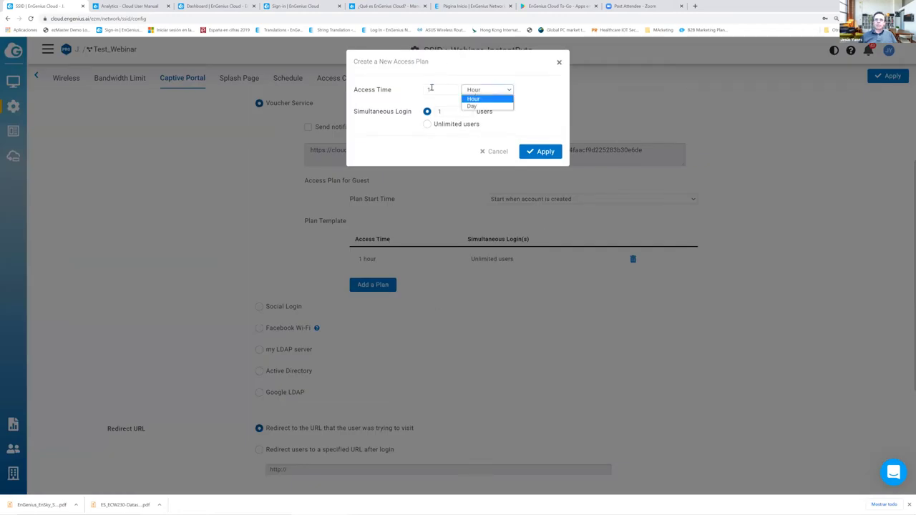
double_click(434, 89)
text(7)
click(489, 90)
click(486, 105)
double_click(448, 112)
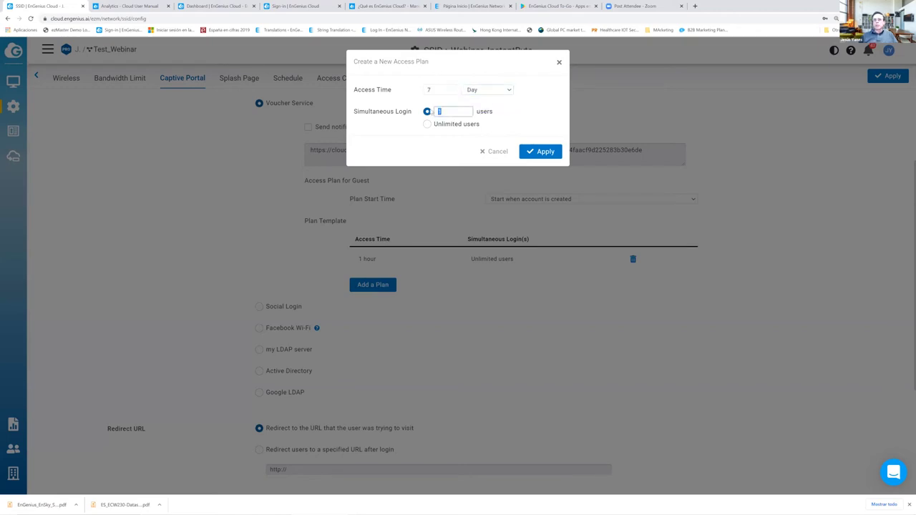
text(5)
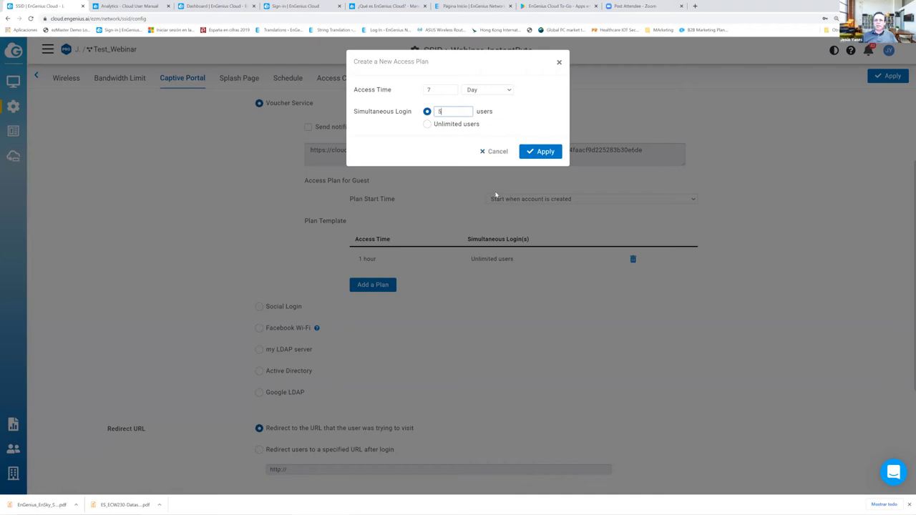
click(546, 154)
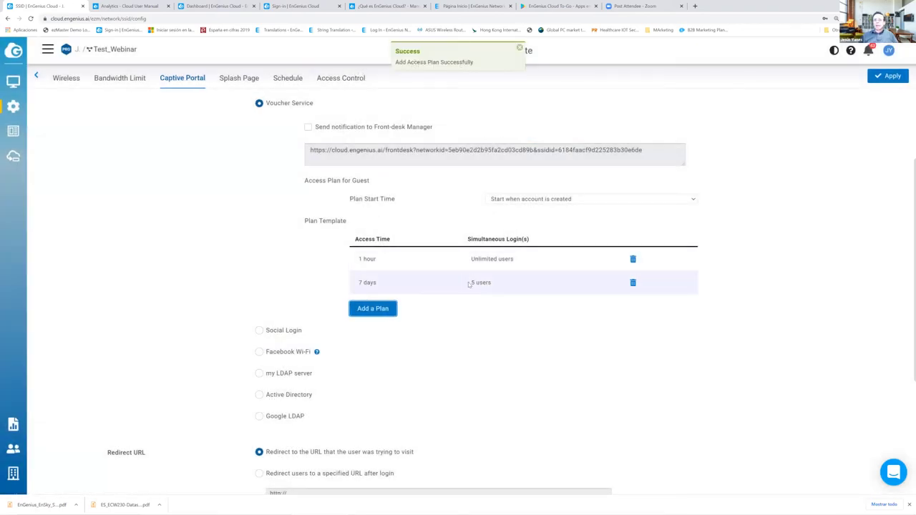
- Select the front-desk URL, then add a 2-day plan for 1 user
drag(652, 150, 310, 150)
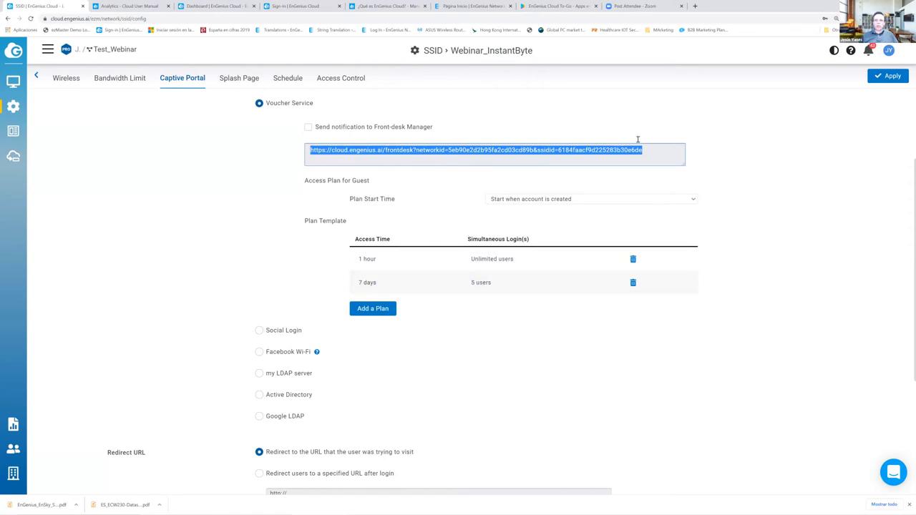
click(399, 320)
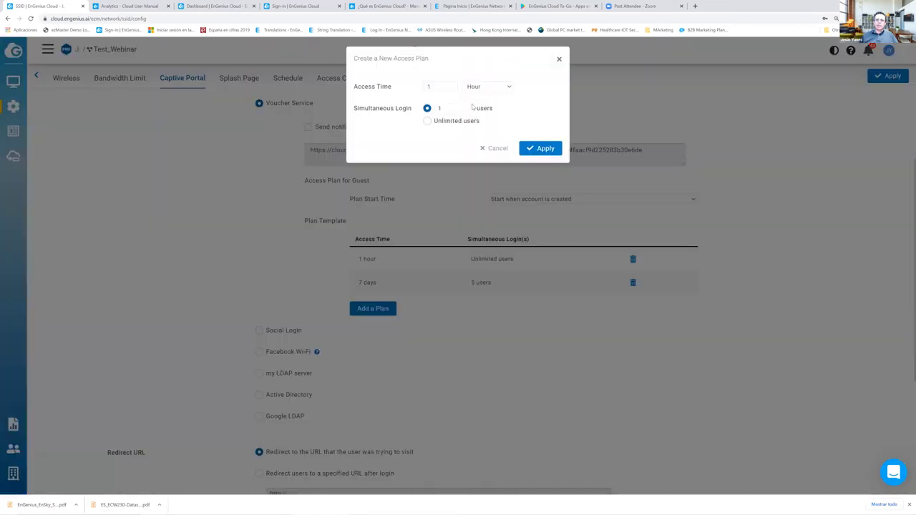
click(489, 90)
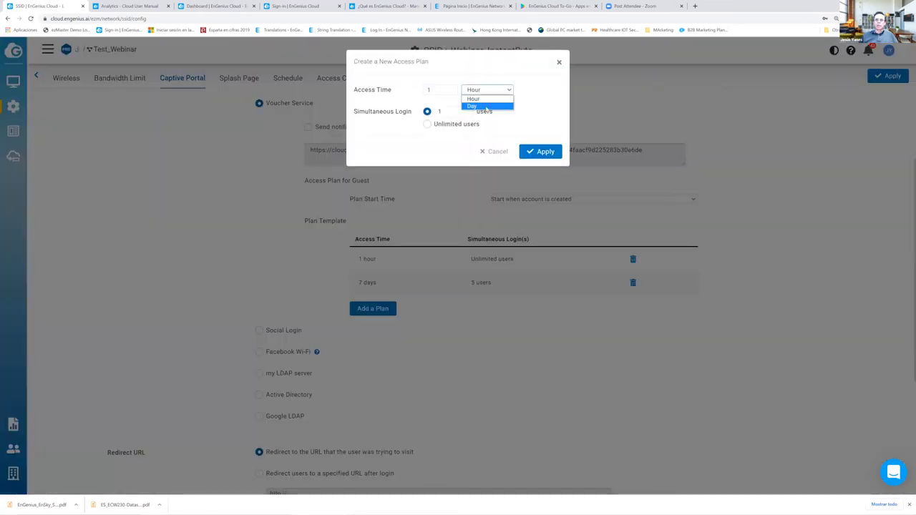
click(486, 106)
double_click(429, 89)
text(2)
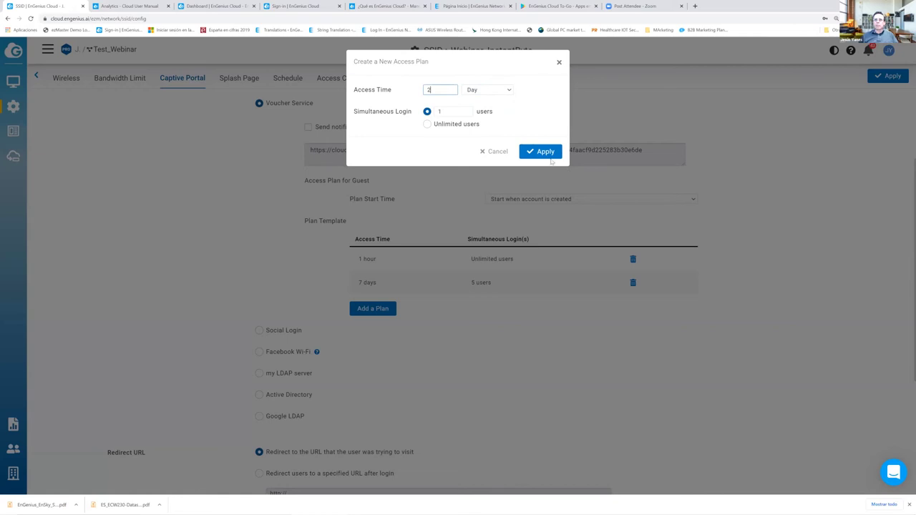
click(548, 156)
- Add a 3-day plan for 1 user and reselect the front-desk URL's end
click(379, 334)
click(445, 93)
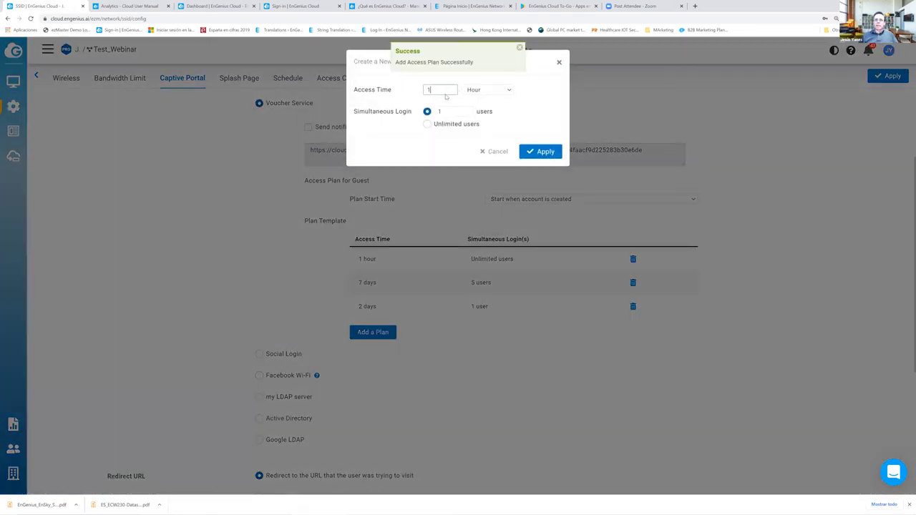
key(BackSpace)
text(3)
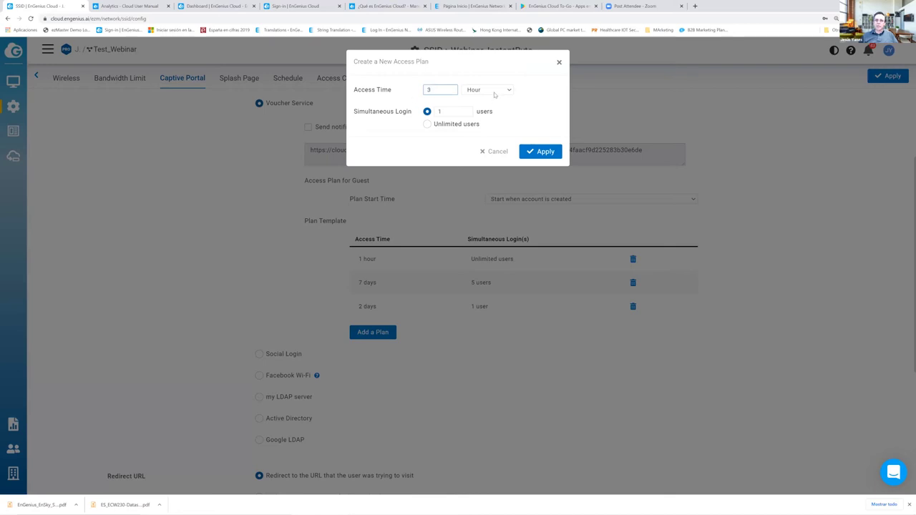
click(492, 91)
click(492, 107)
click(554, 150)
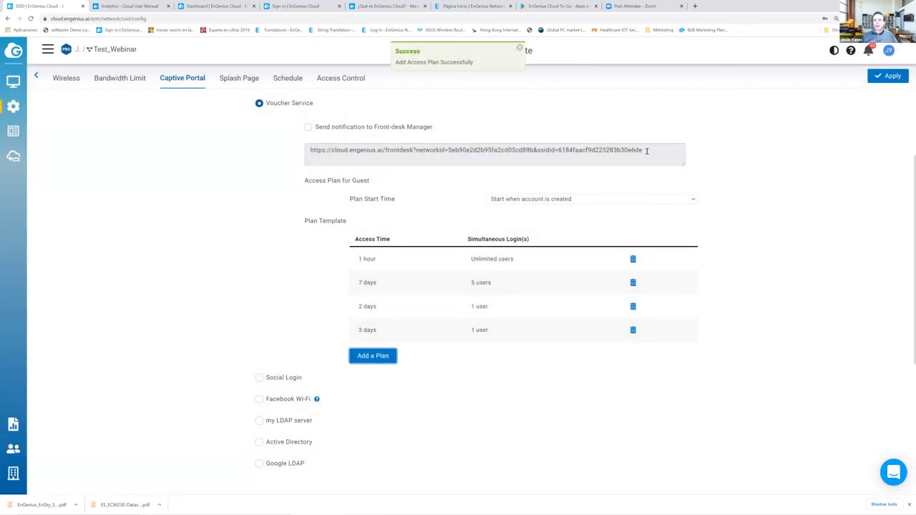
drag(645, 150, 481, 151)
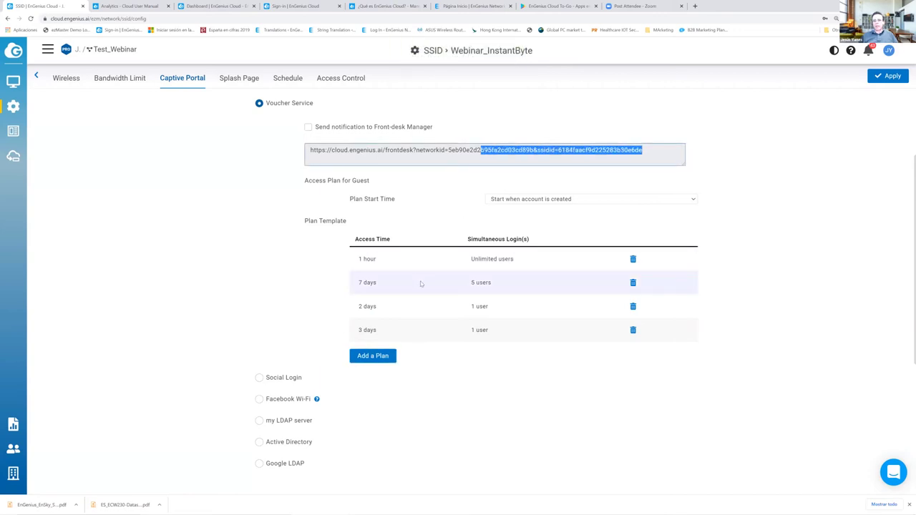
scroll(420, 283, down, 1)
- Choose Facebook Wi-Fi as the guest login method
click(260, 327)
scroll(347, 190, down, 3)
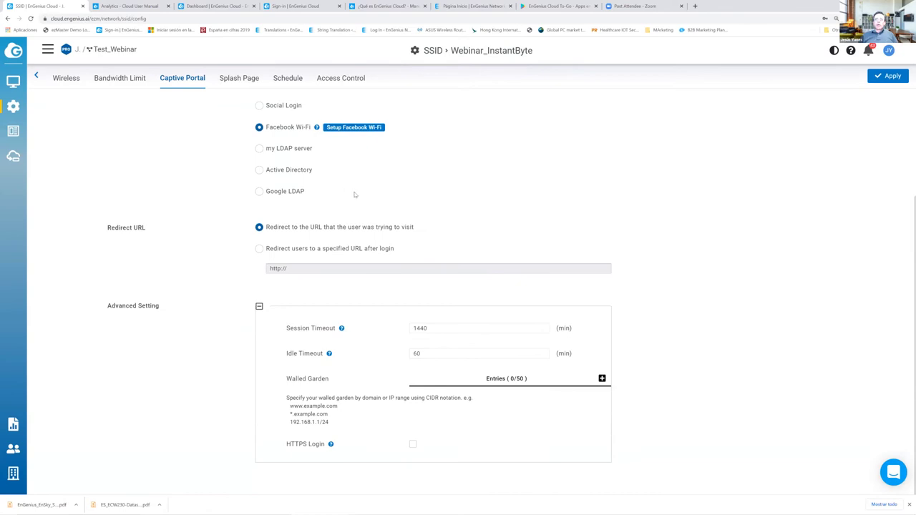
scroll(353, 194, up, 1)
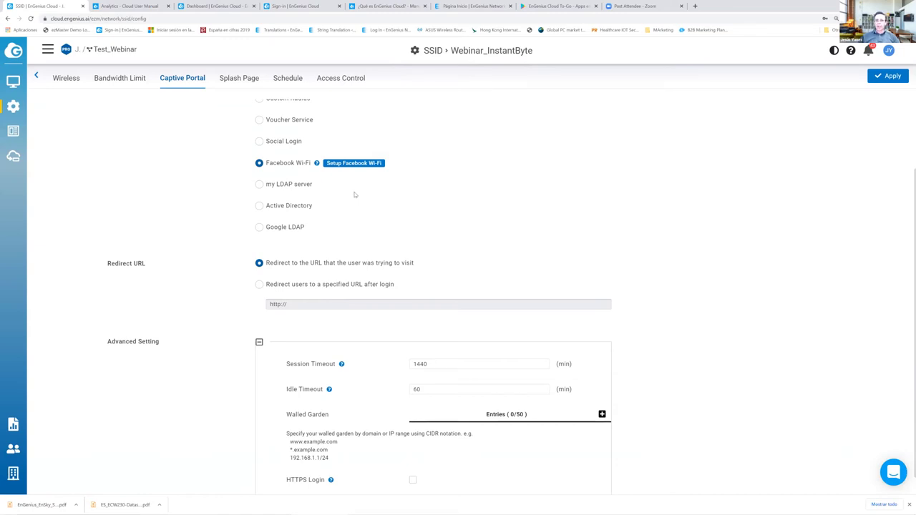
- Start the Facebook Wi-Fi setup and open the Facebook Page creation help in a new tab
click(361, 163)
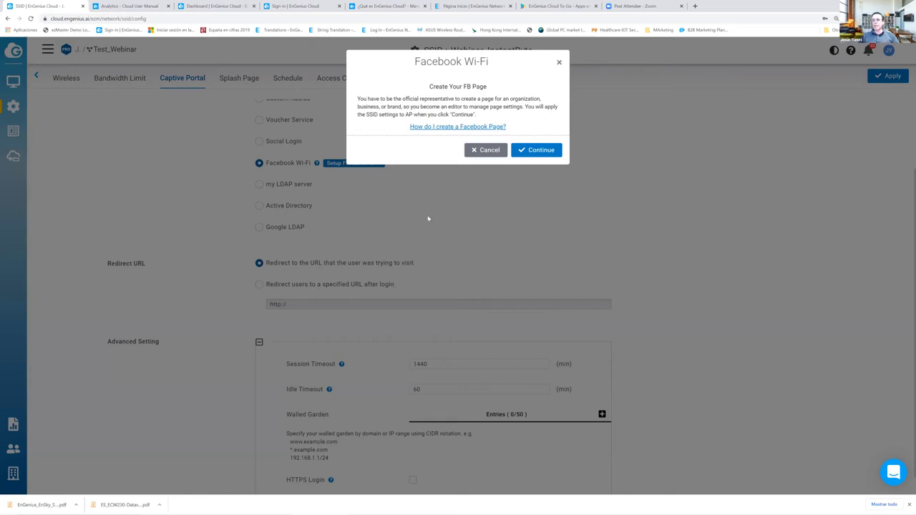
click(542, 151)
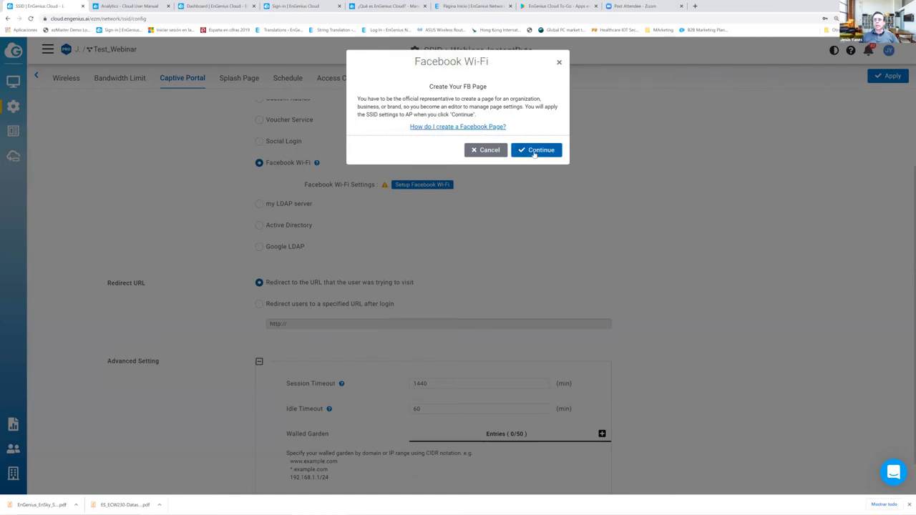
click(535, 152)
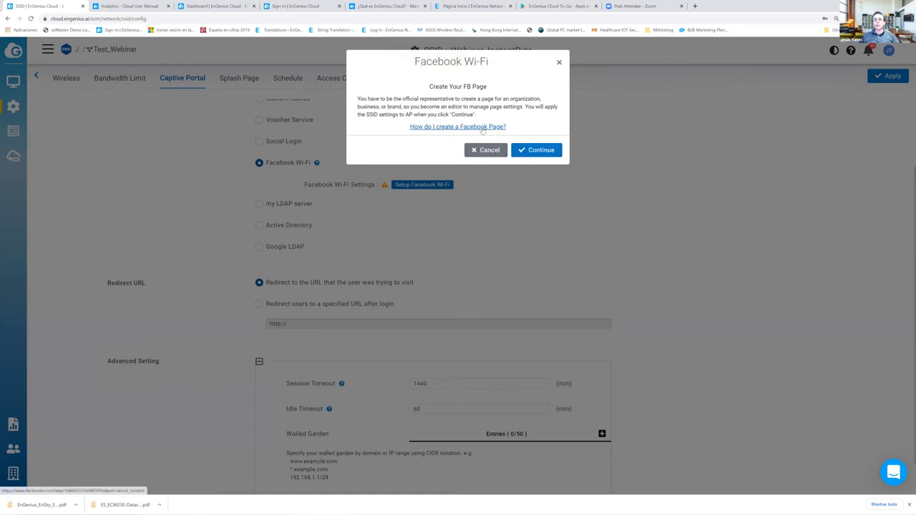
right_click(483, 129)
click(504, 136)
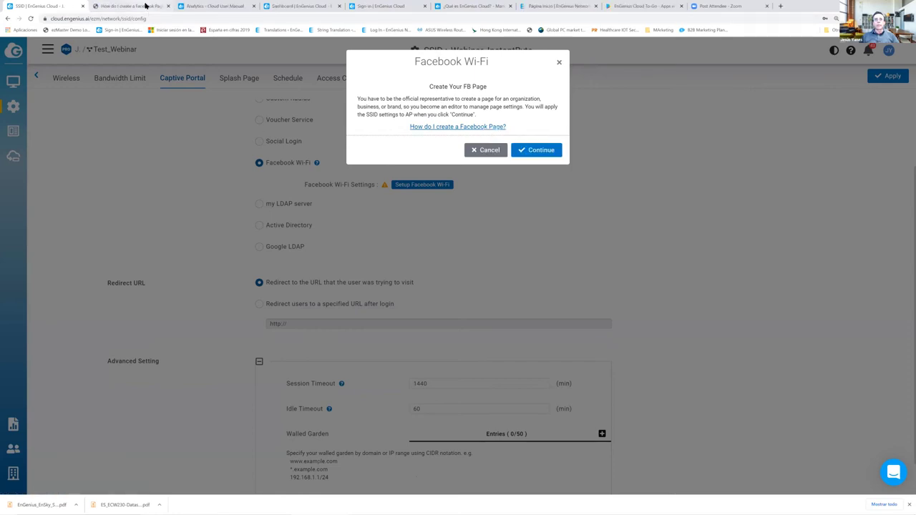
click(145, 5)
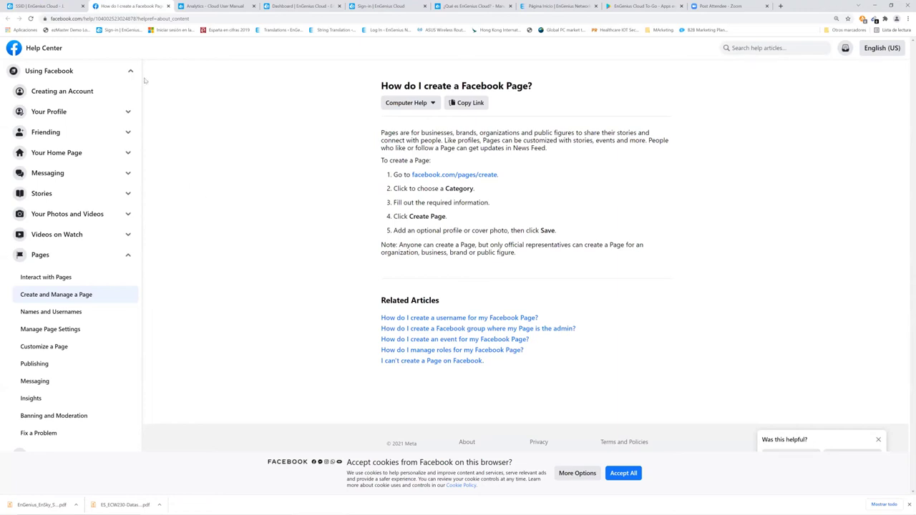
click(43, 6)
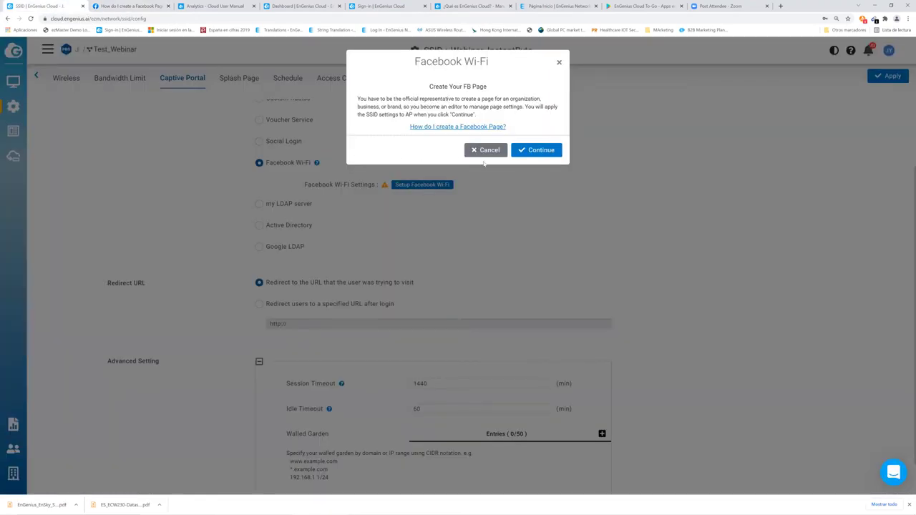
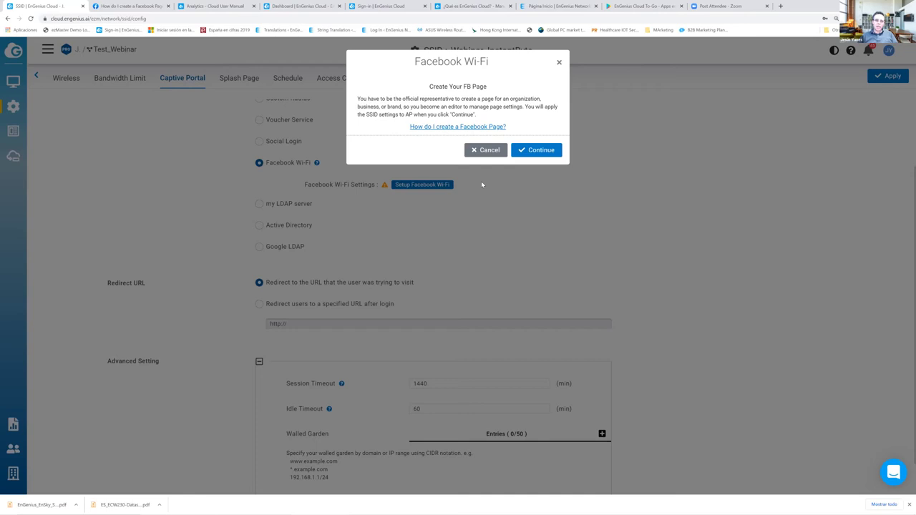
- Dismiss the Facebook page prompt and choose Voucher Service as the guest authentication
click(490, 152)
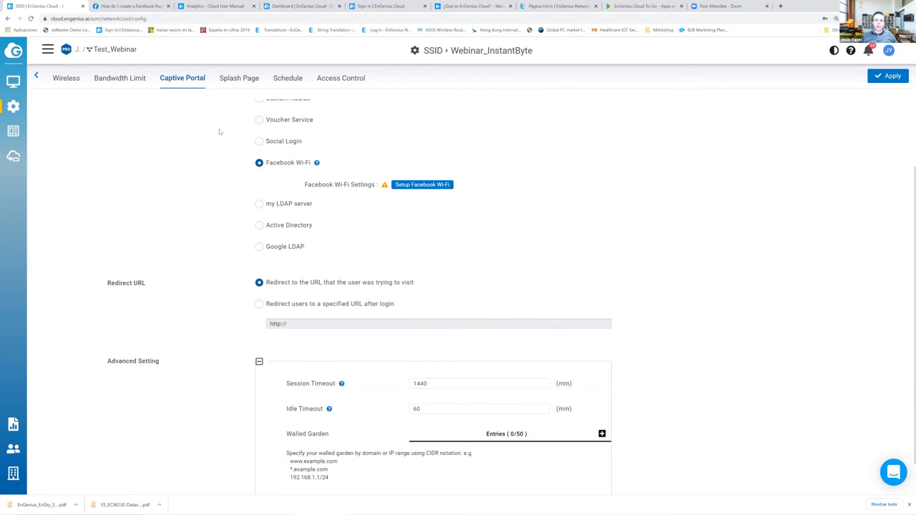
scroll(309, 175, up, 2)
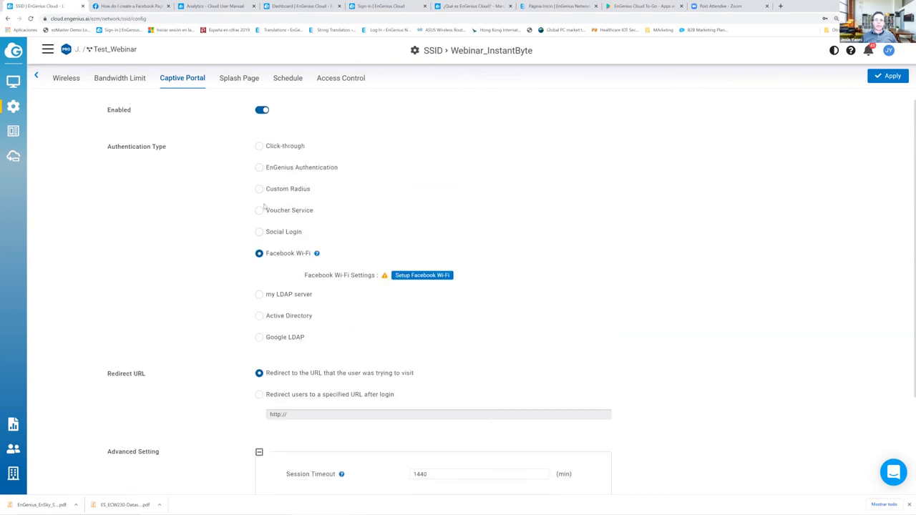
click(259, 211)
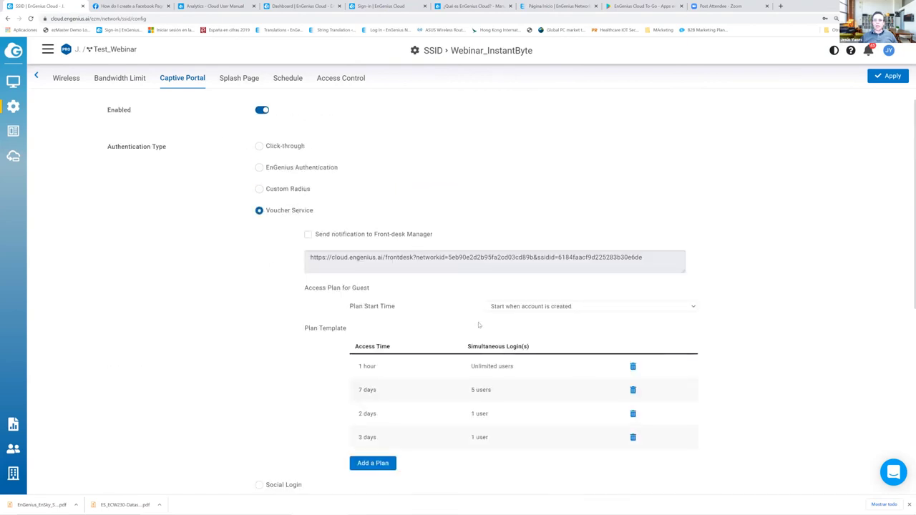
scroll(432, 287, down, 3)
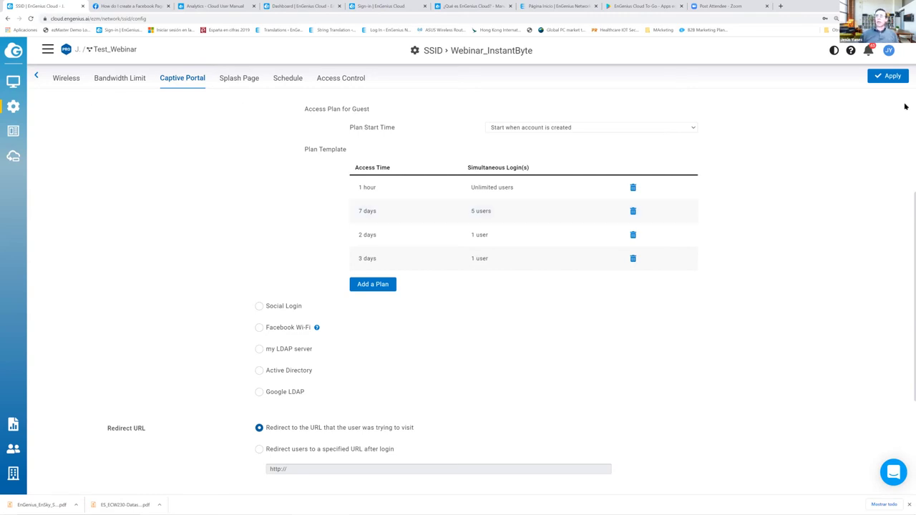
- Save the Voucher Service captive portal change and go back to the SSID list
click(888, 76)
mouse_move(17, 95)
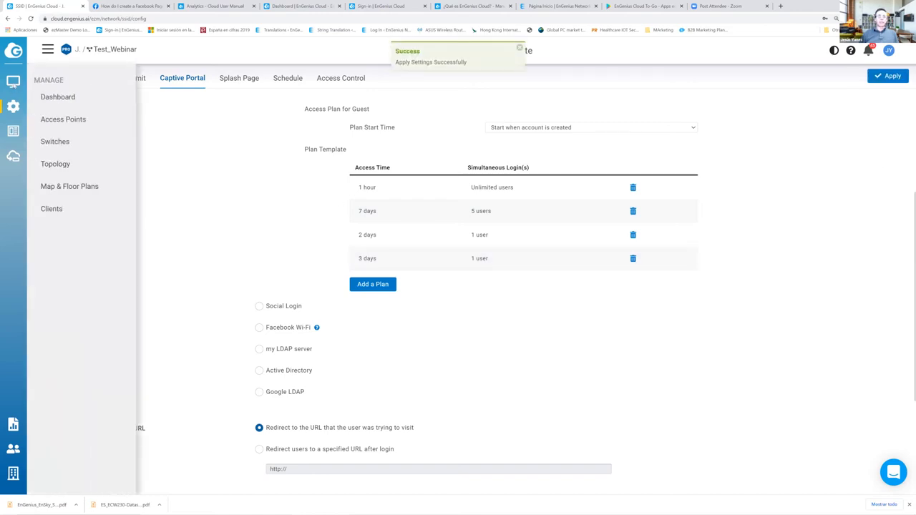
click(48, 98)
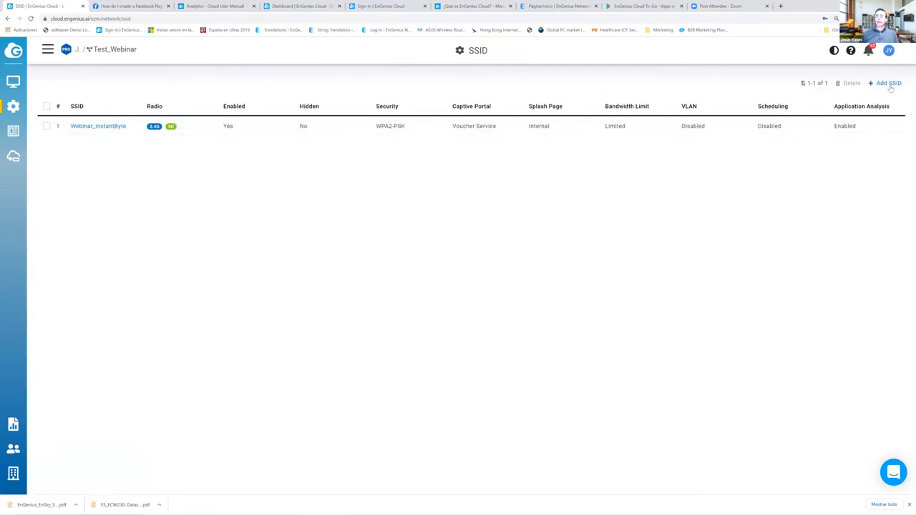
click(887, 84)
click(276, 110)
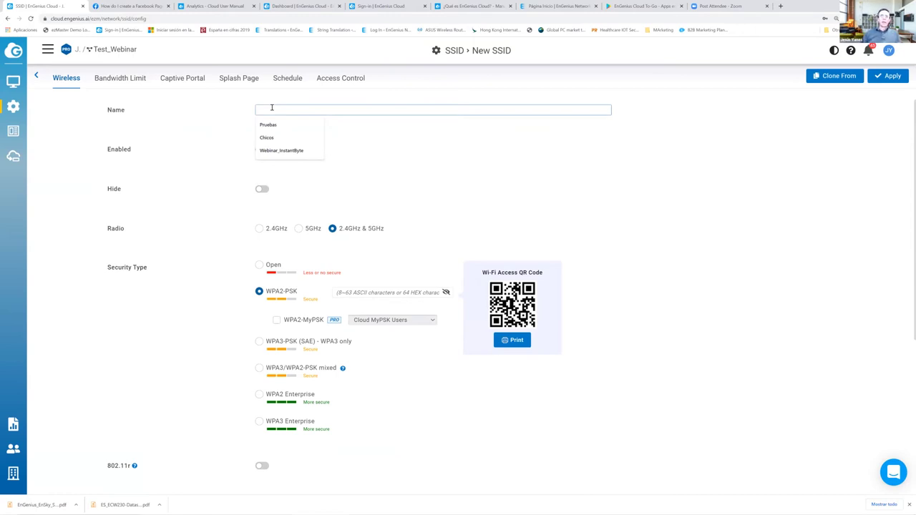
click(281, 151)
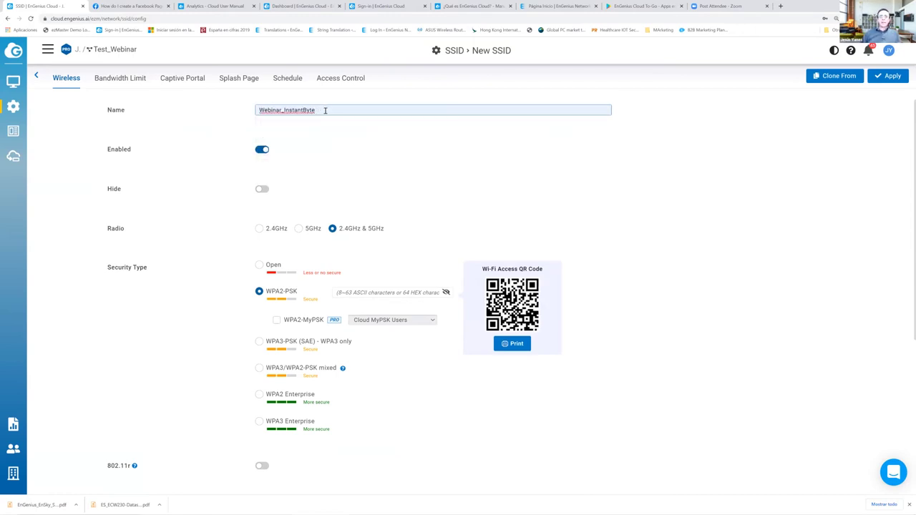
text(_V)
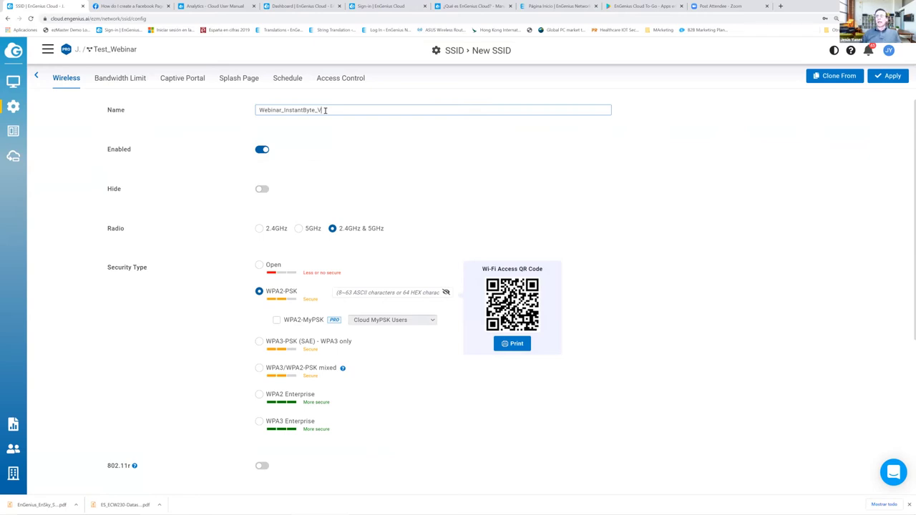
text(oucher)
click(839, 78)
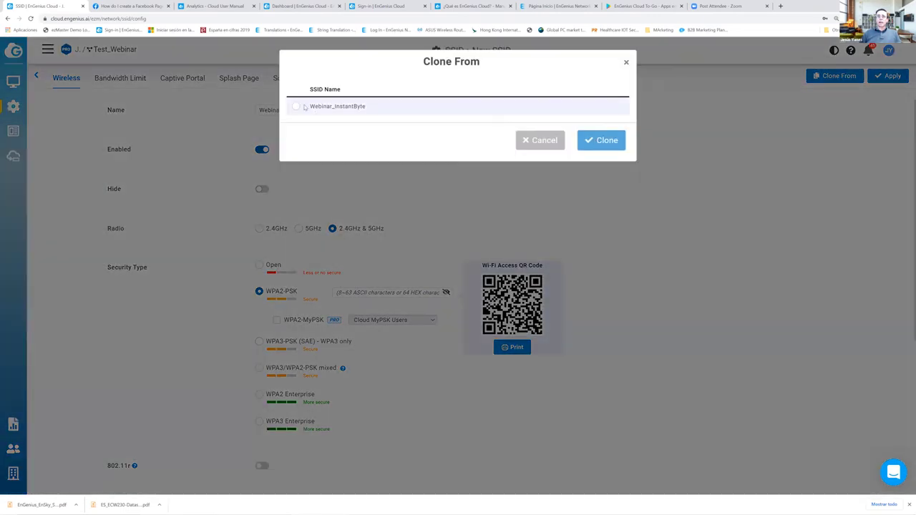
click(297, 107)
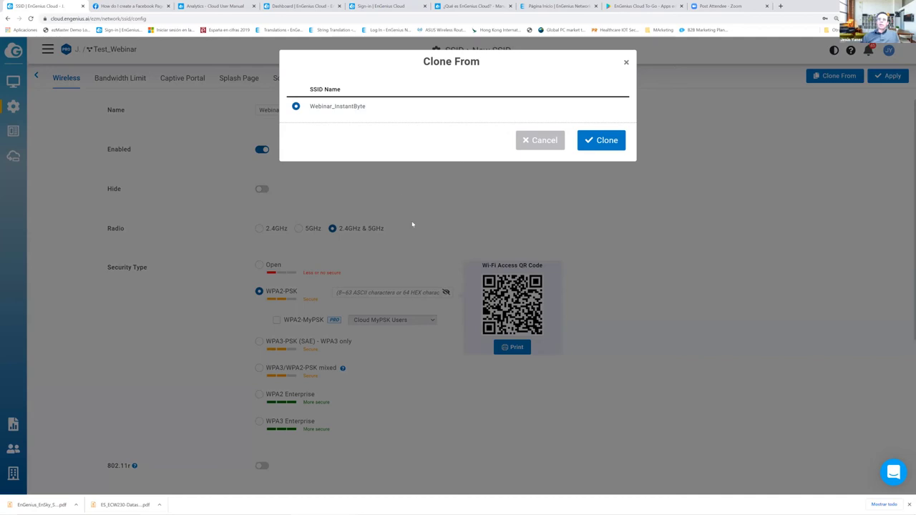
click(599, 141)
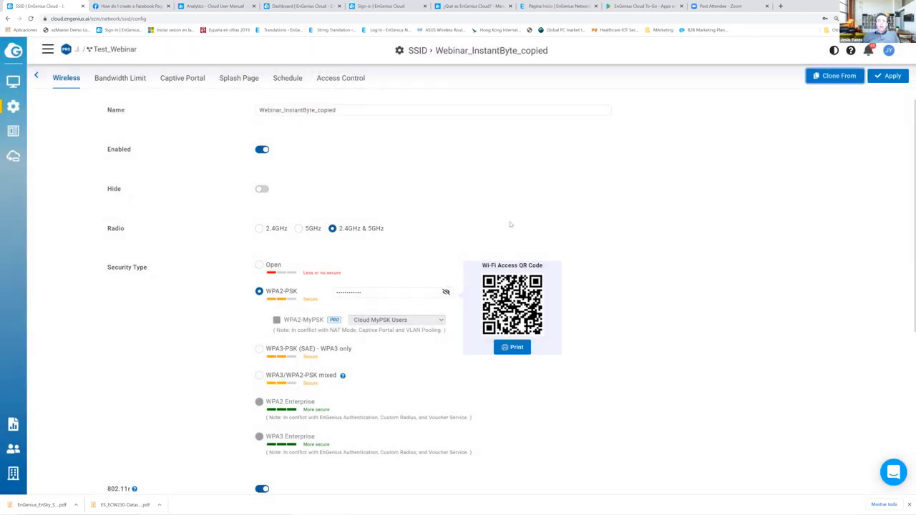
click(193, 74)
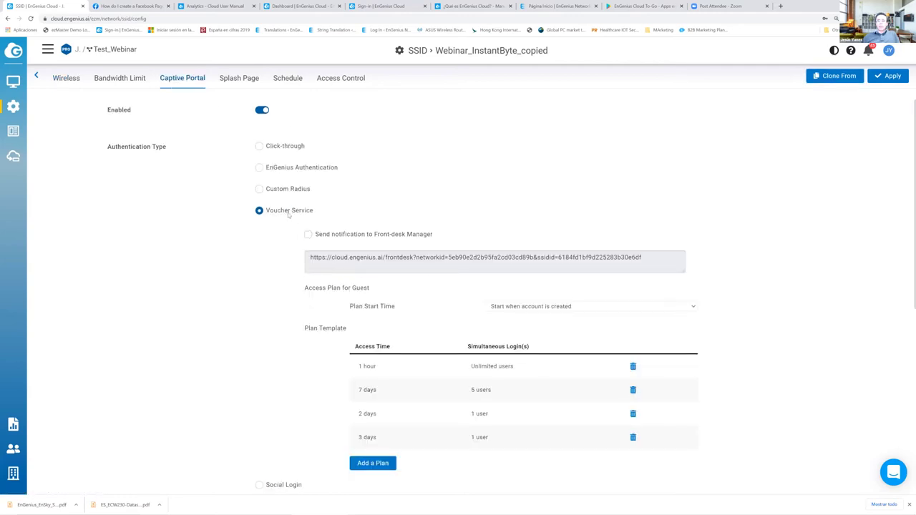
scroll(302, 394, down, 3)
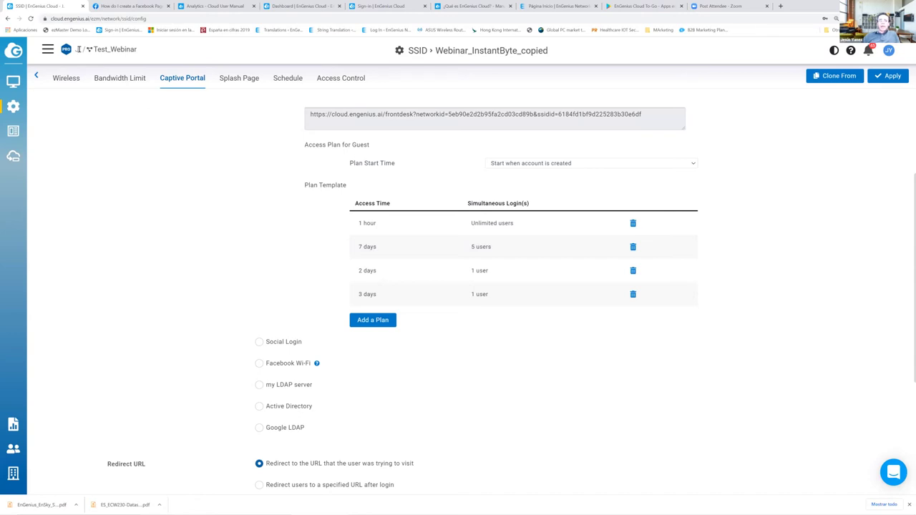
click(37, 77)
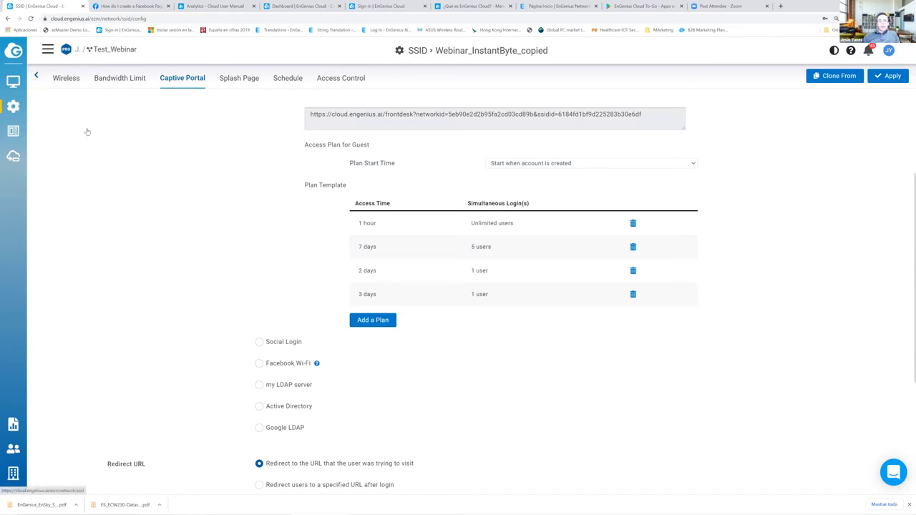
mouse_move(24, 108)
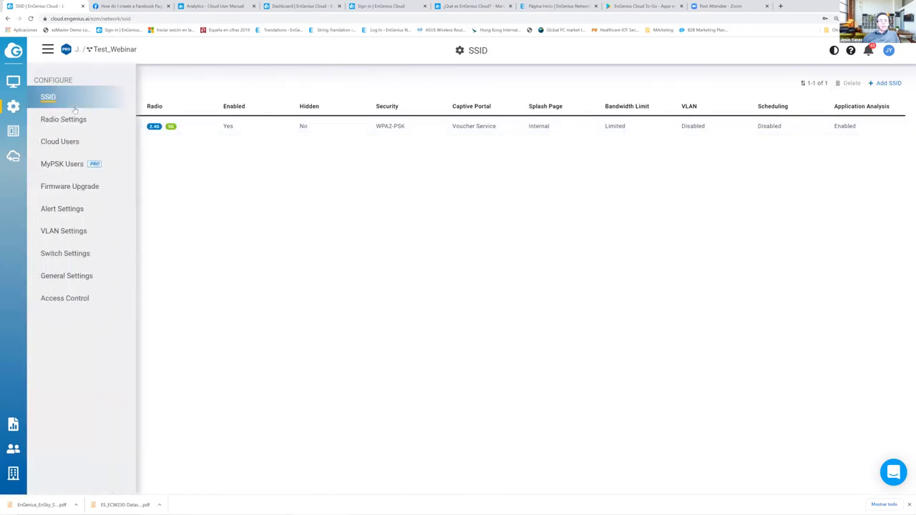
- Clone Webinar_InstantByte into new SSID Webinar_InstantByte_copied, save it, and return to the SSID list
click(888, 83)
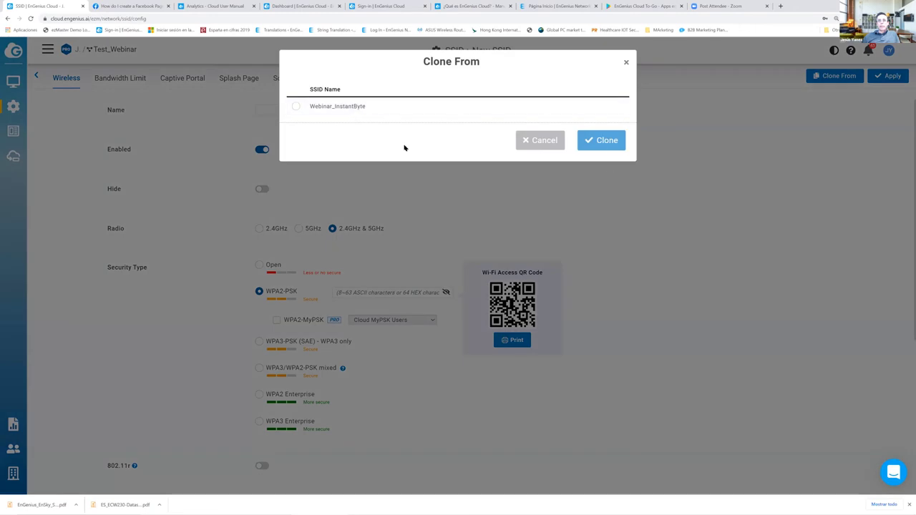
click(296, 105)
click(619, 141)
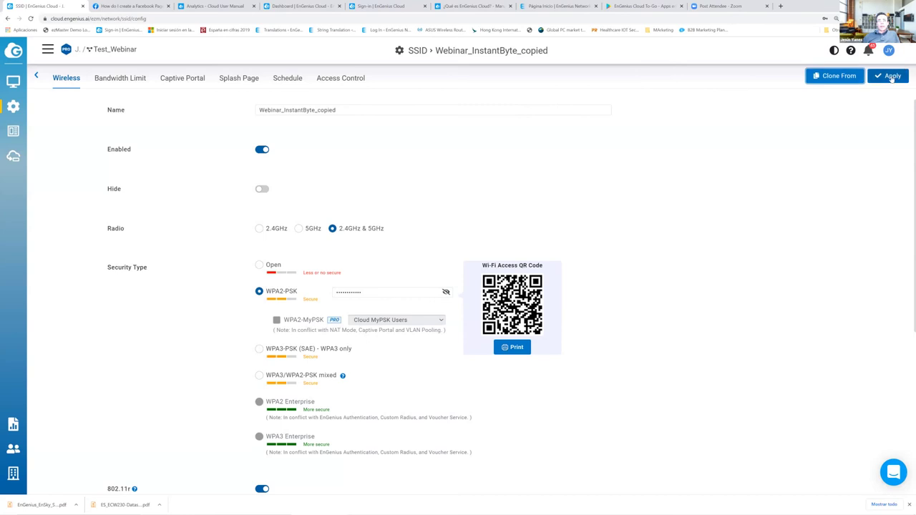
click(892, 77)
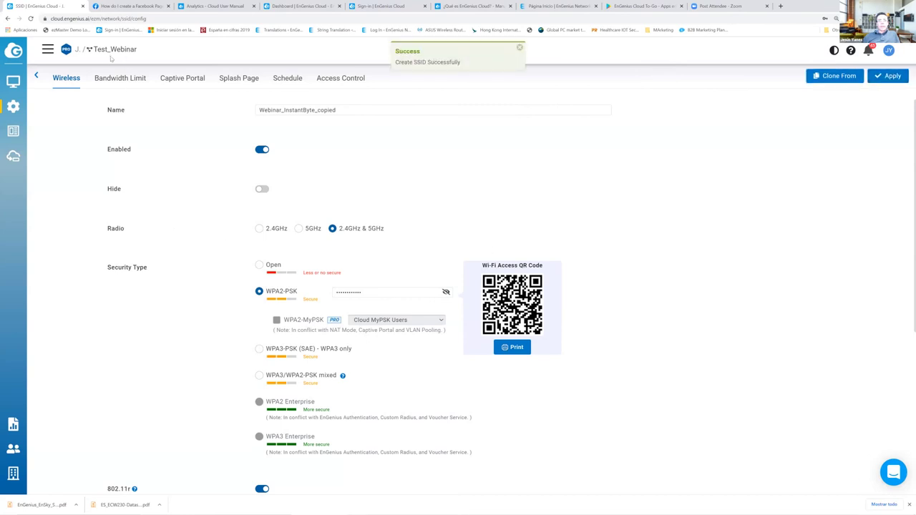
mouse_move(14, 106)
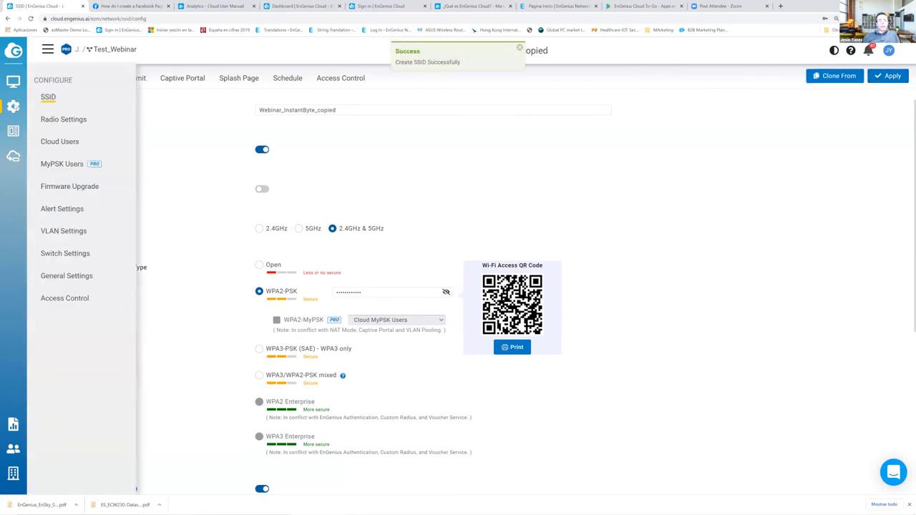
click(48, 98)
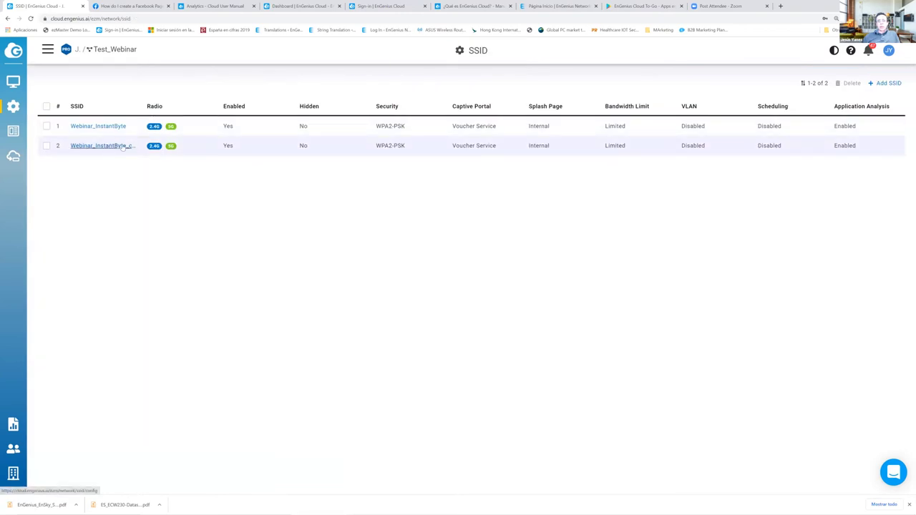
- Open the Webinar_InstantByte SSID's Captive Portal settings
click(118, 127)
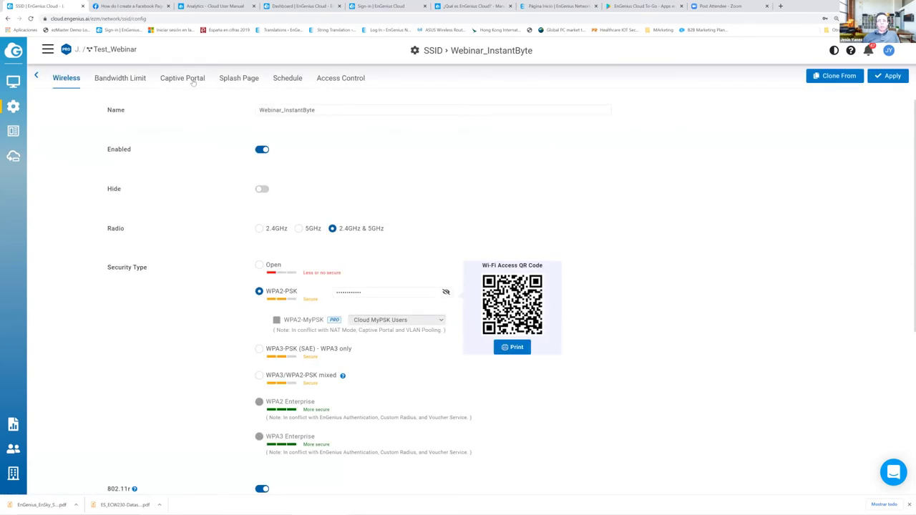
click(193, 81)
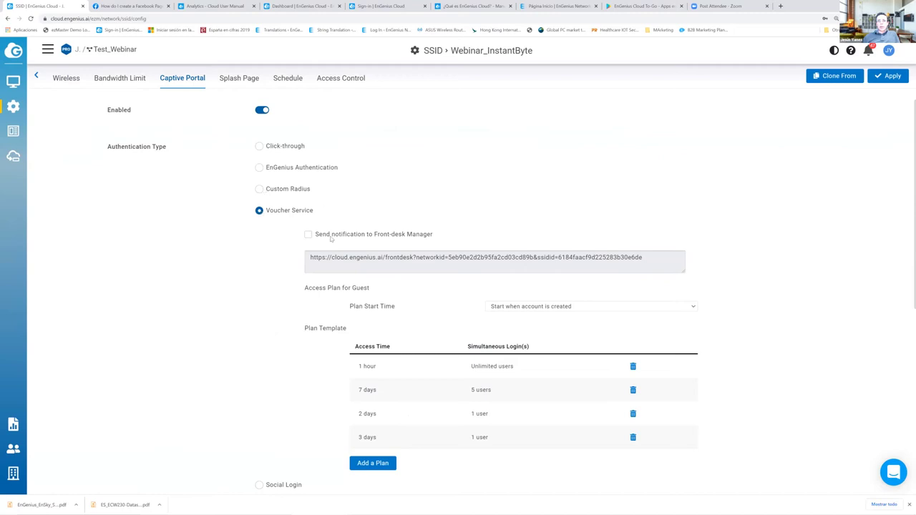
scroll(331, 241, down, 2)
scroll(288, 188, up, 2)
- Switch authentication from Click-through to Facebook Wi-Fi and proceed to create its Facebook page
click(263, 152)
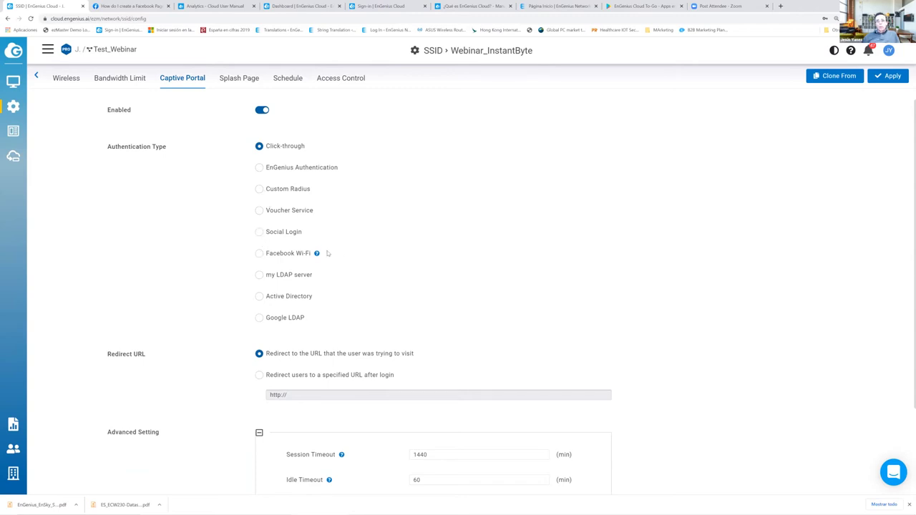
mouse_move(316, 254)
click(296, 254)
click(355, 256)
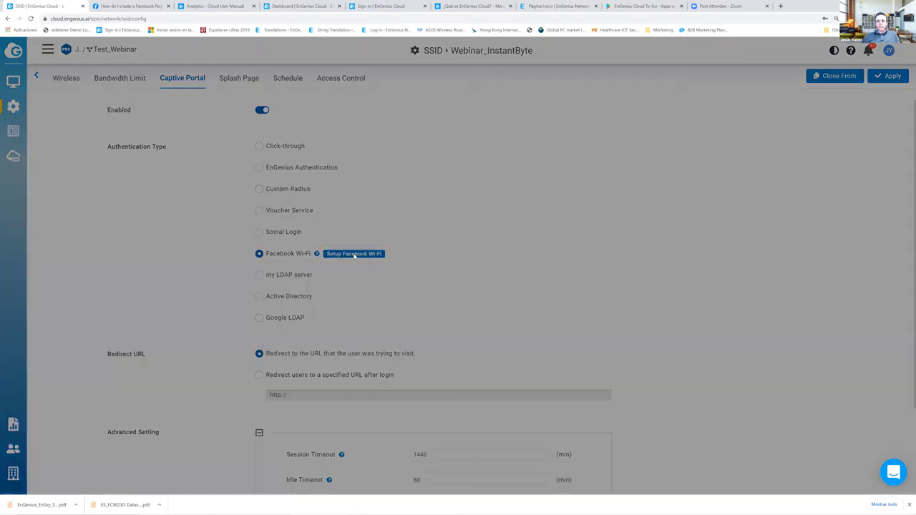
click(533, 151)
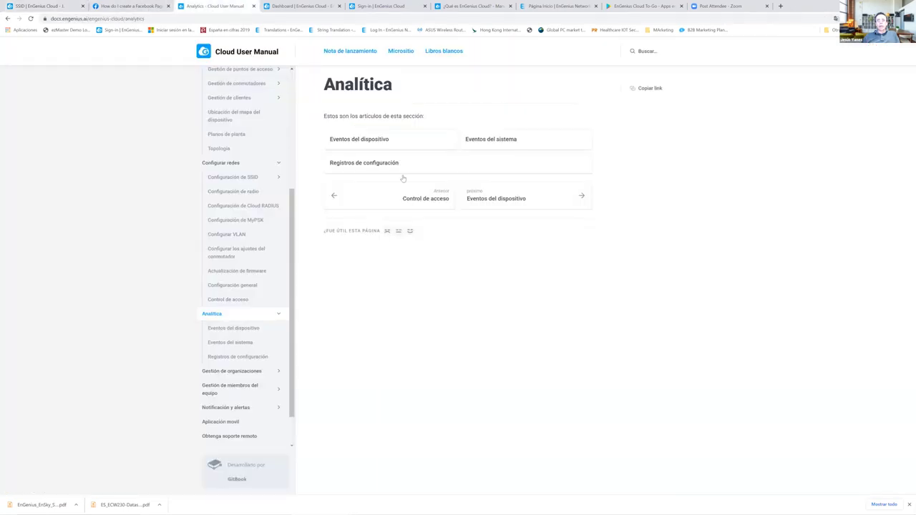
- Switch to the EnGenius Cloud Dashboard tab and reload the stalled page
key(ctrl+Tab)
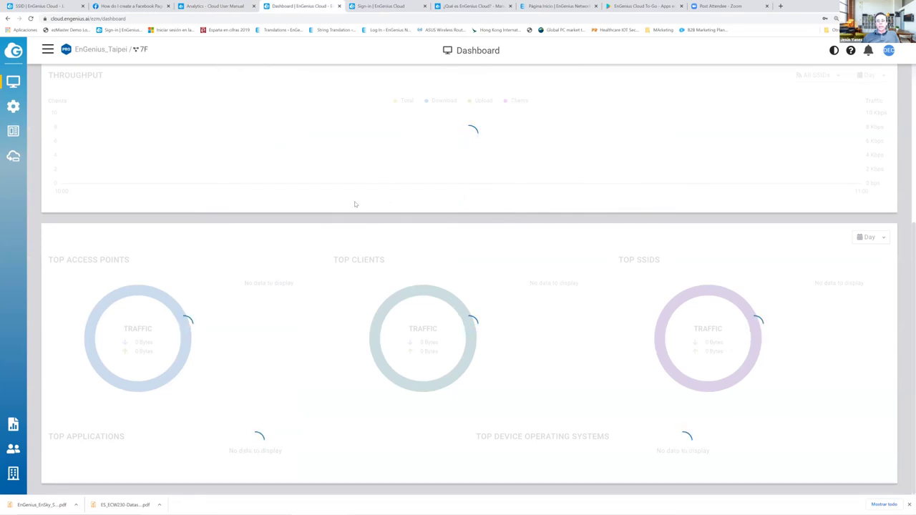
right_click(357, 201)
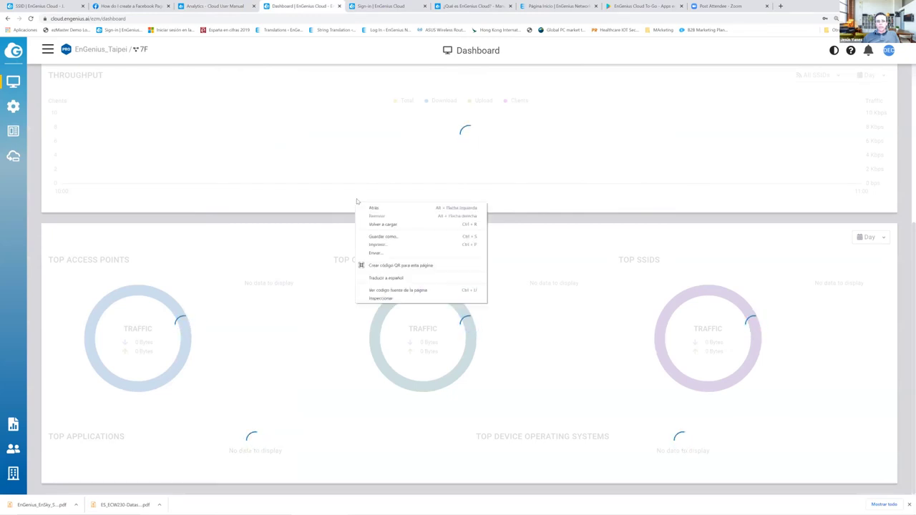
click(383, 225)
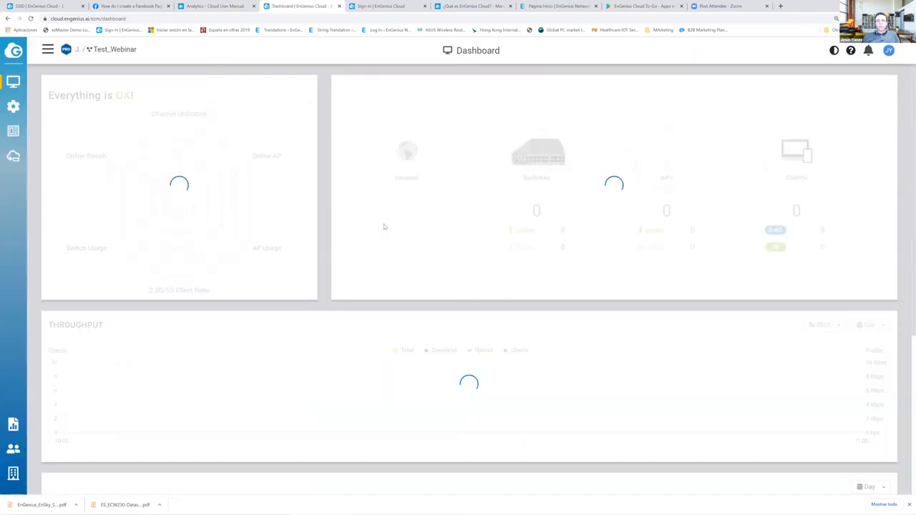
- Search the web for 'engenius cloud demo'
click(132, 18)
text(engenius cloud)
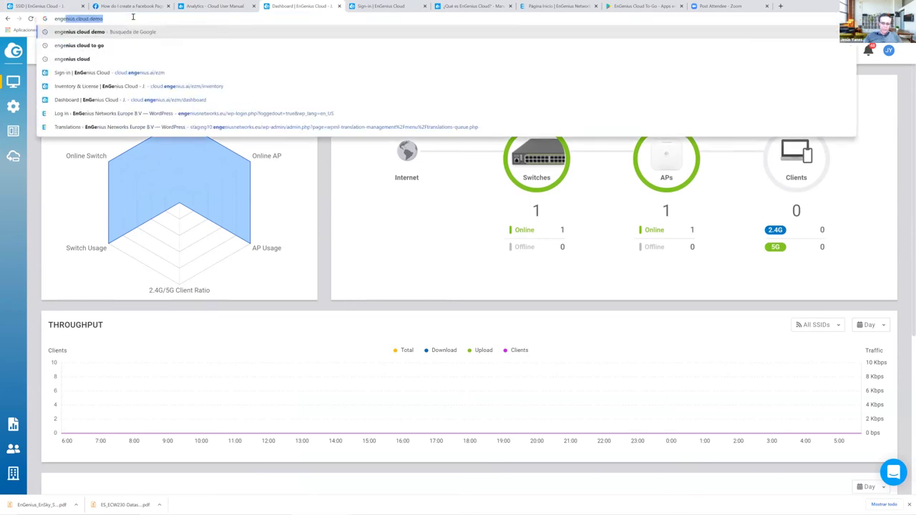
text( demo)
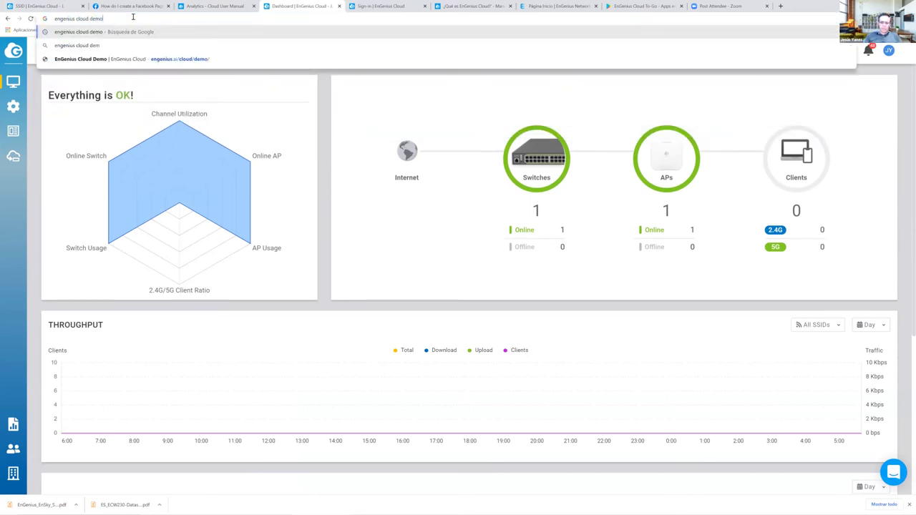
key(Return)
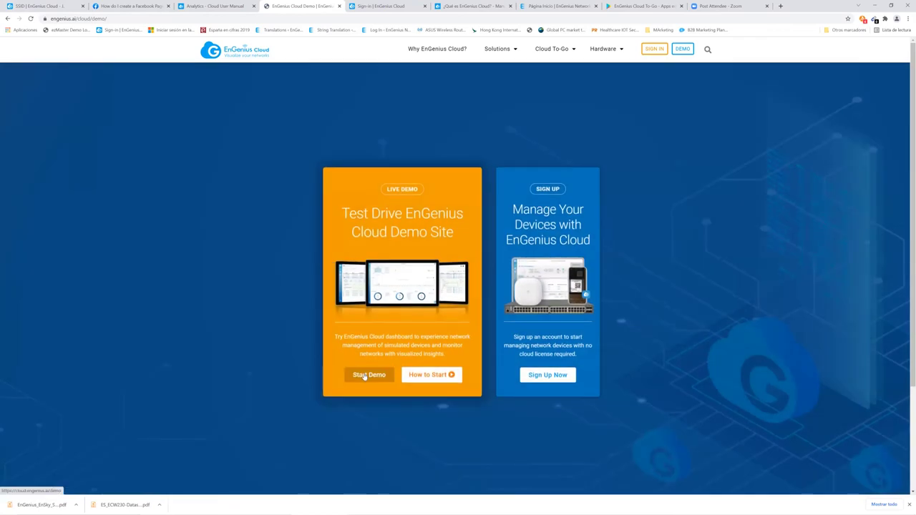
- Launch the live demo and sign in to the EnGenius_Taipei 7F dashboard
click(364, 376)
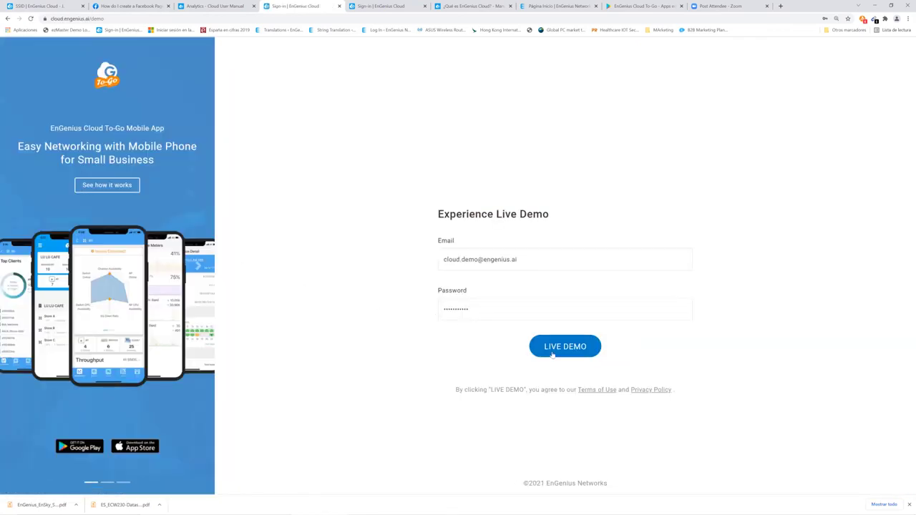
click(565, 347)
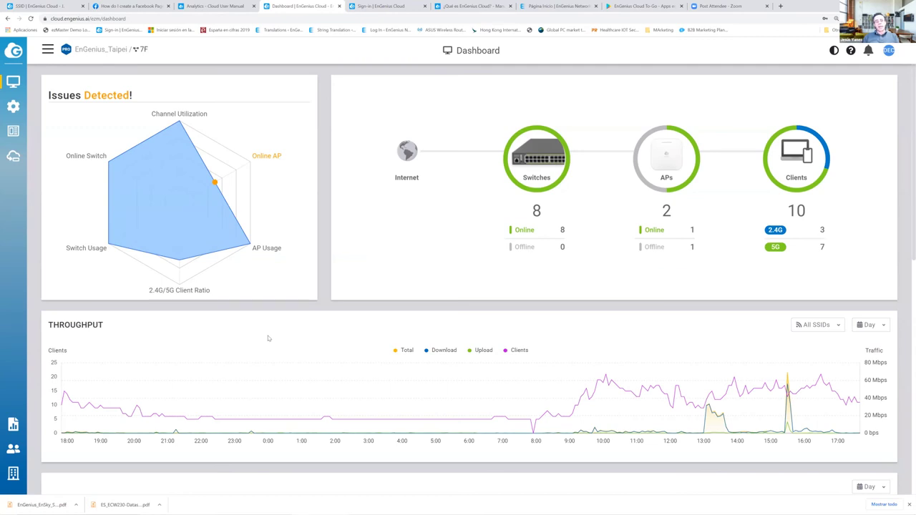
- Open the SNGUEST SSID from Configure > SSID and show its Captive Portal settings
mouse_move(18, 85)
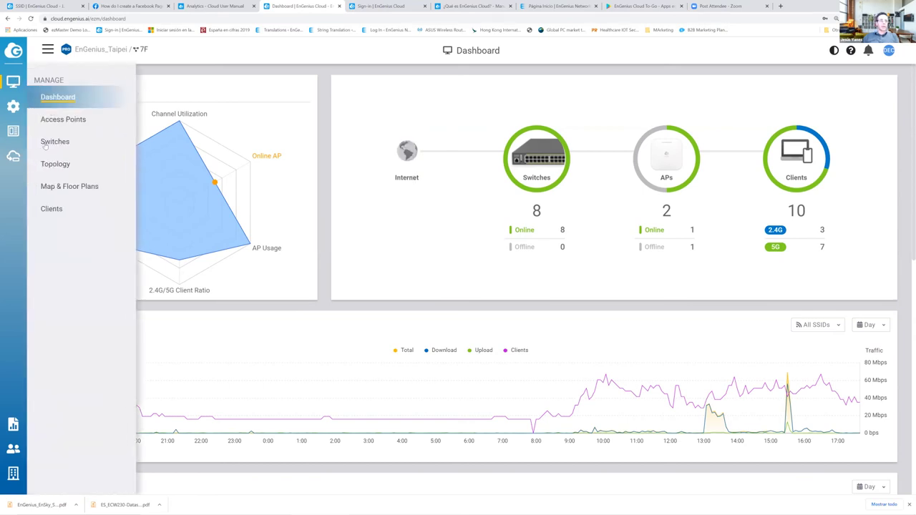
mouse_move(13, 106)
click(48, 97)
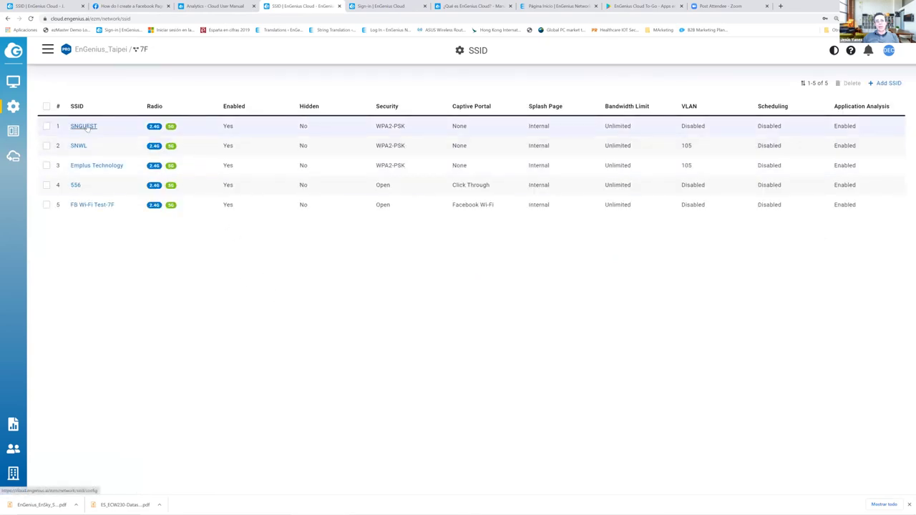
click(85, 127)
scroll(347, 301, down, 2)
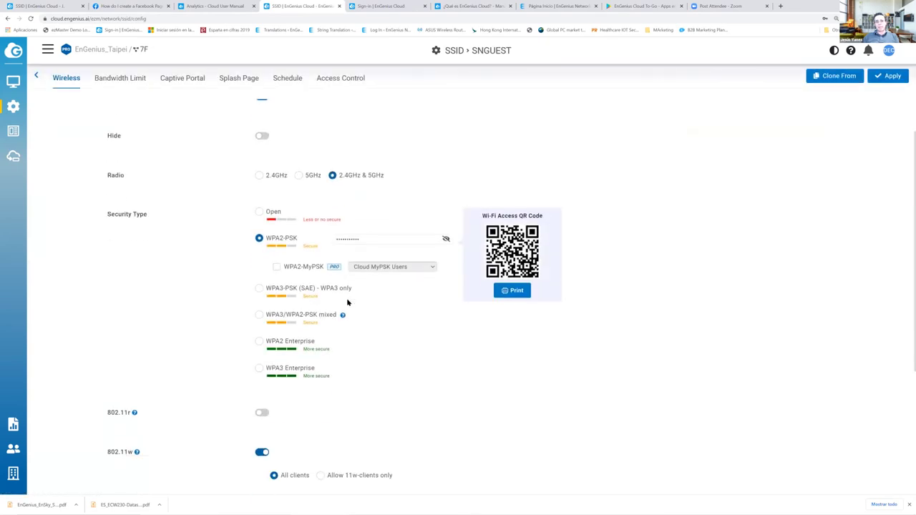
click(184, 79)
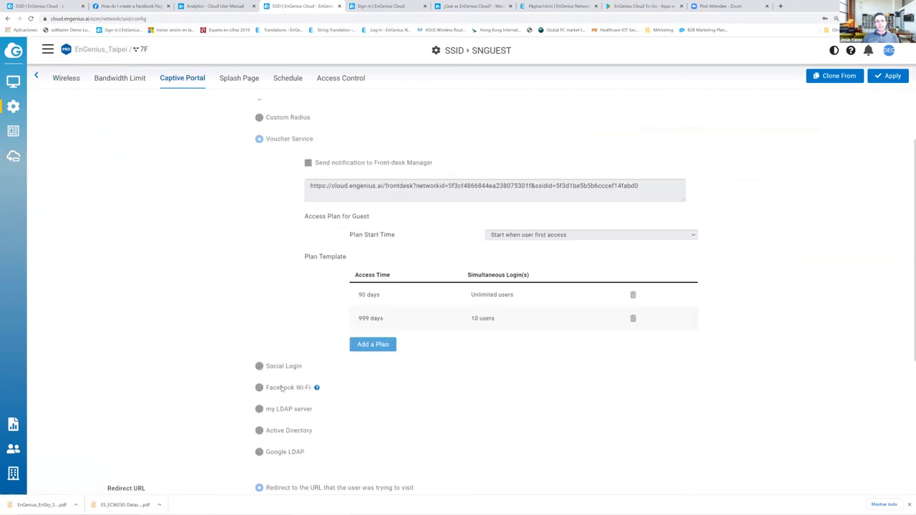
- Choose Social Login with Facebook Wi-Fi and proceed with the Facebook Wi-Fi setup
scroll(288, 238, up, 2)
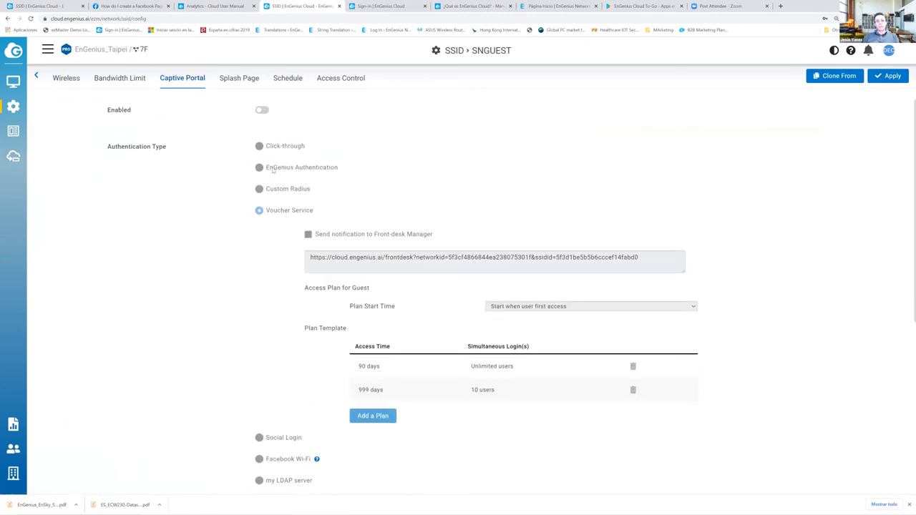
click(259, 438)
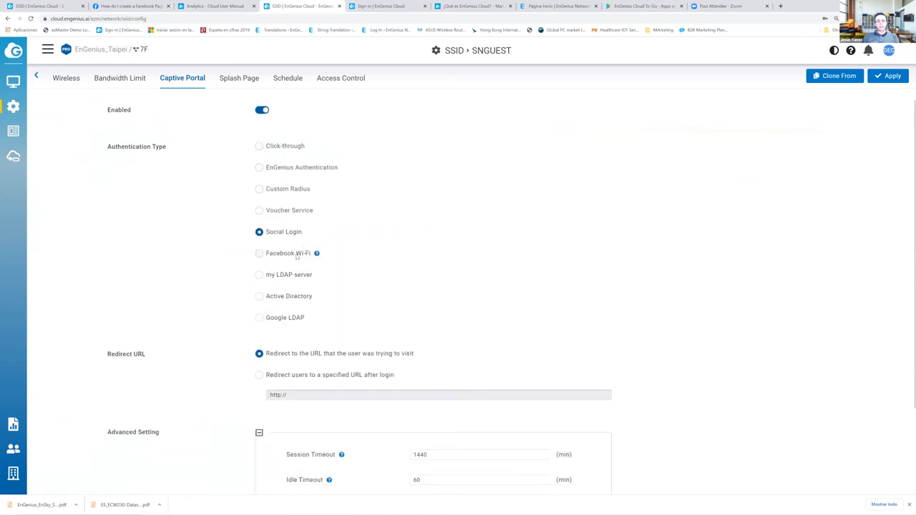
click(298, 255)
click(344, 255)
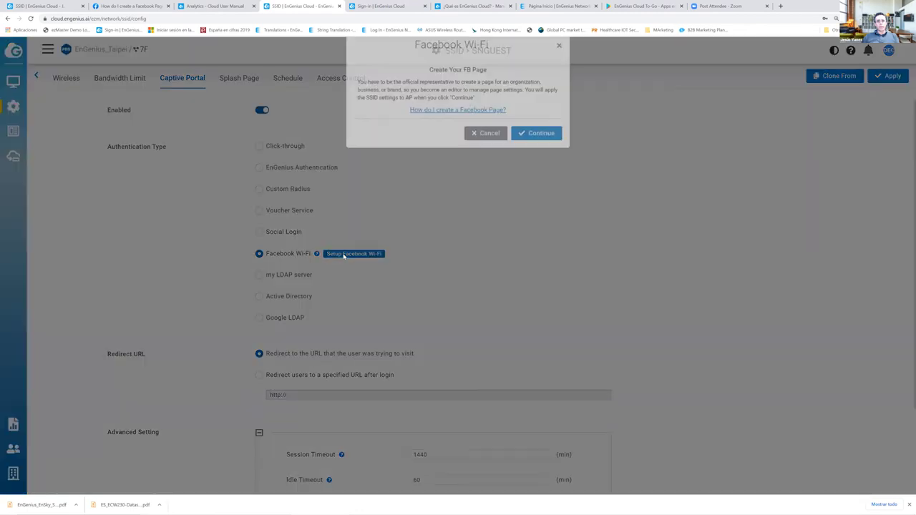
click(530, 150)
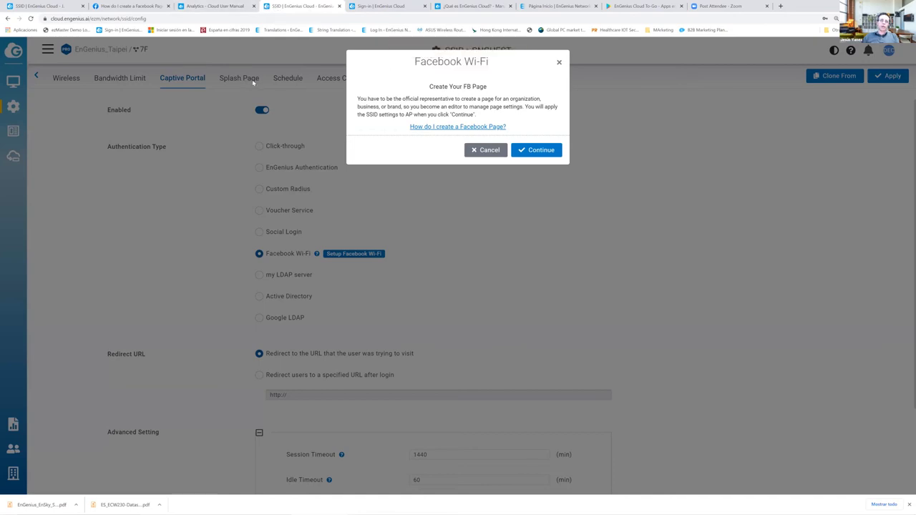
- Close the demo's Facebook Wi-Fi setup dialog
click(485, 149)
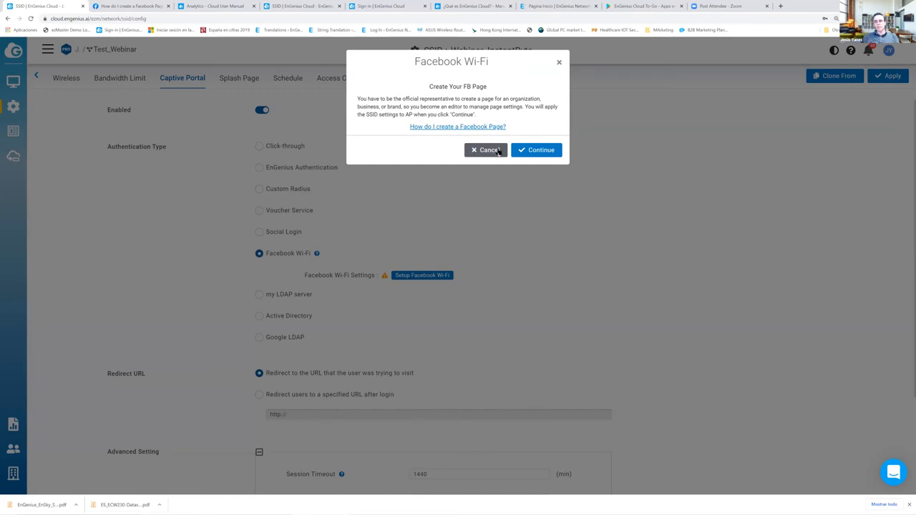
- Cancel the Facebook Wi-Fi setup and authenticate guests with my LDAP server
click(498, 151)
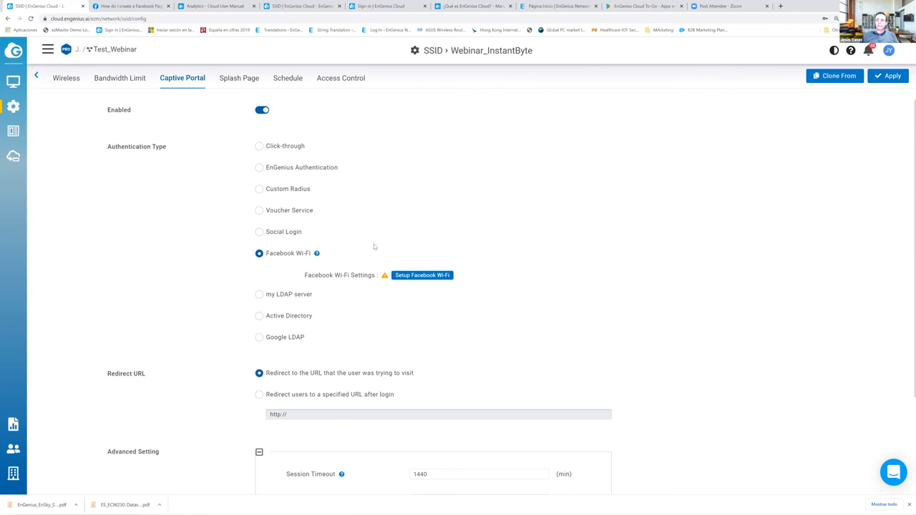
click(272, 296)
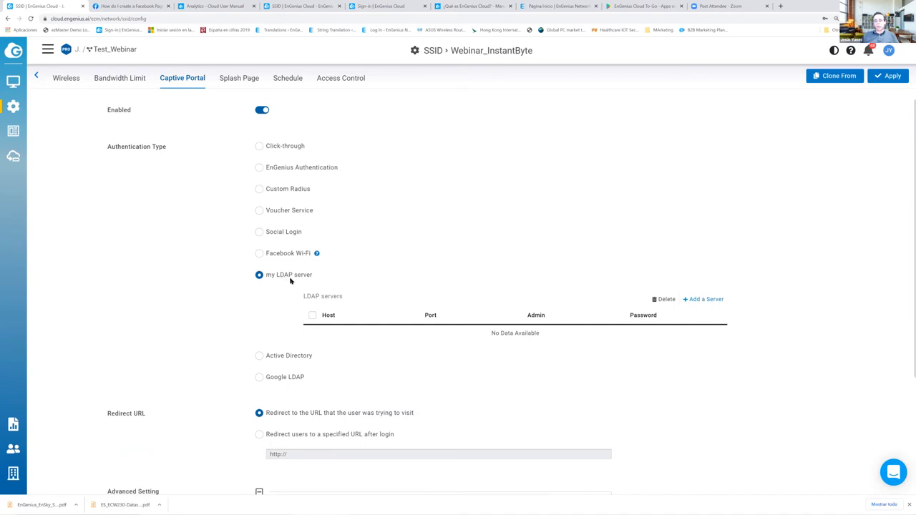
- Open and cancel the LDAP and Active Directory server forms, then select Google LDAP authentication
click(700, 299)
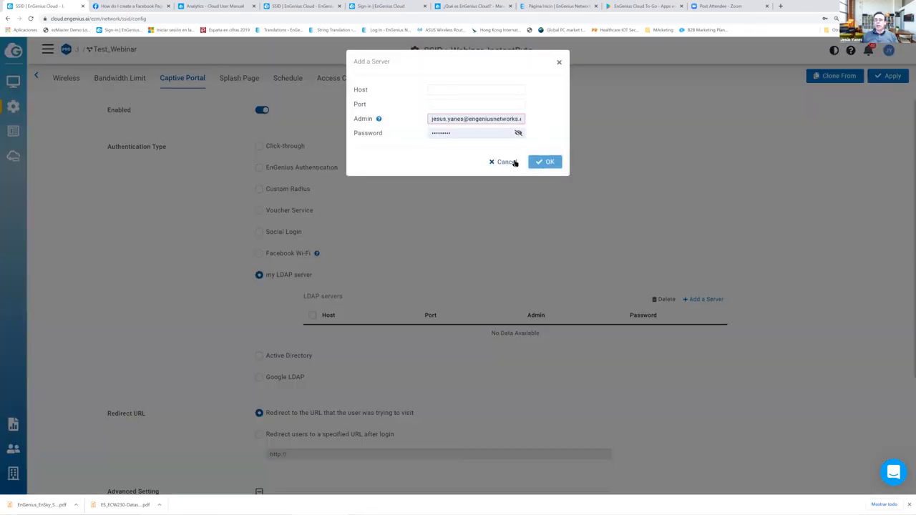
click(514, 163)
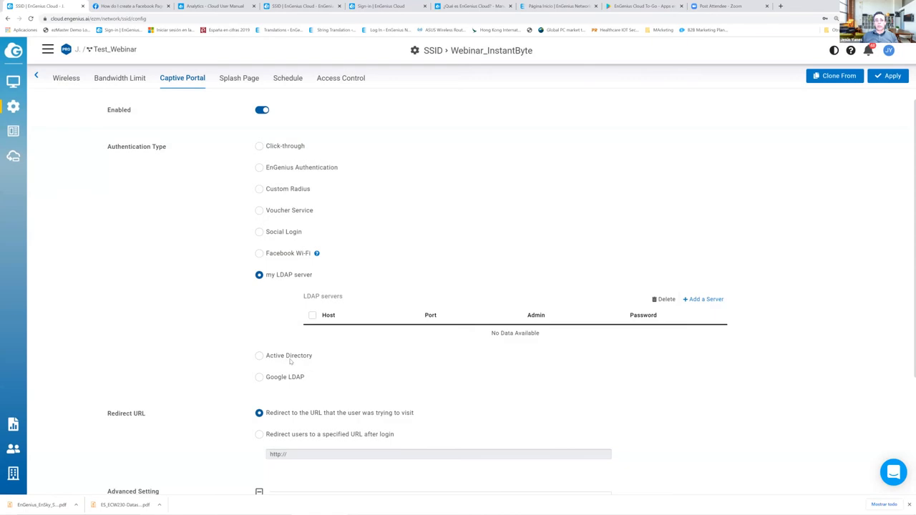
click(281, 358)
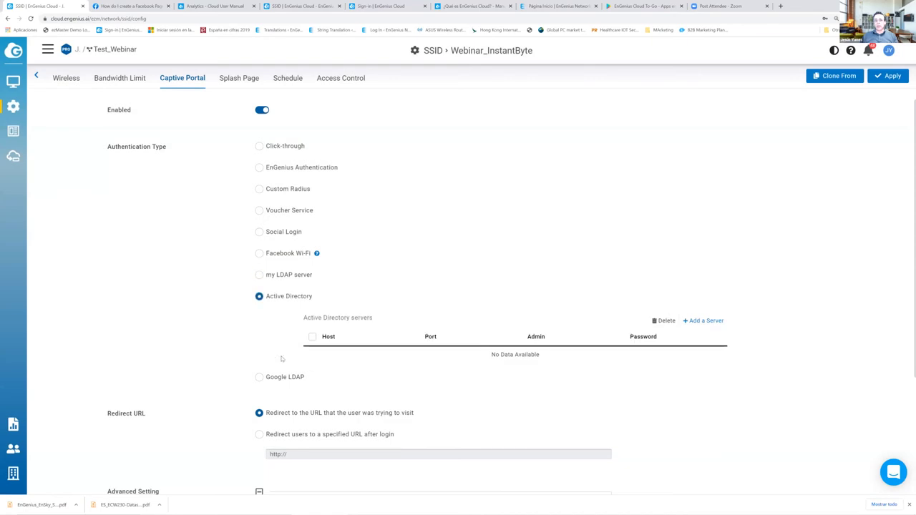
click(703, 321)
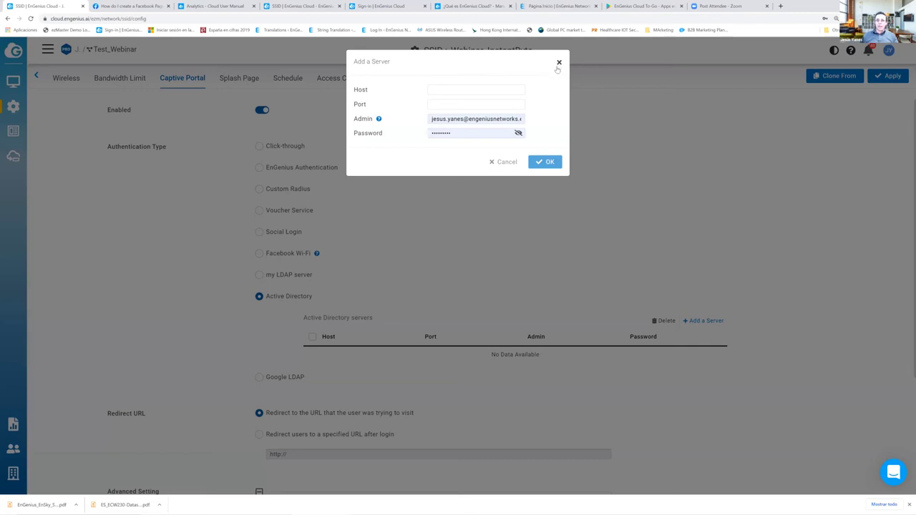
click(559, 63)
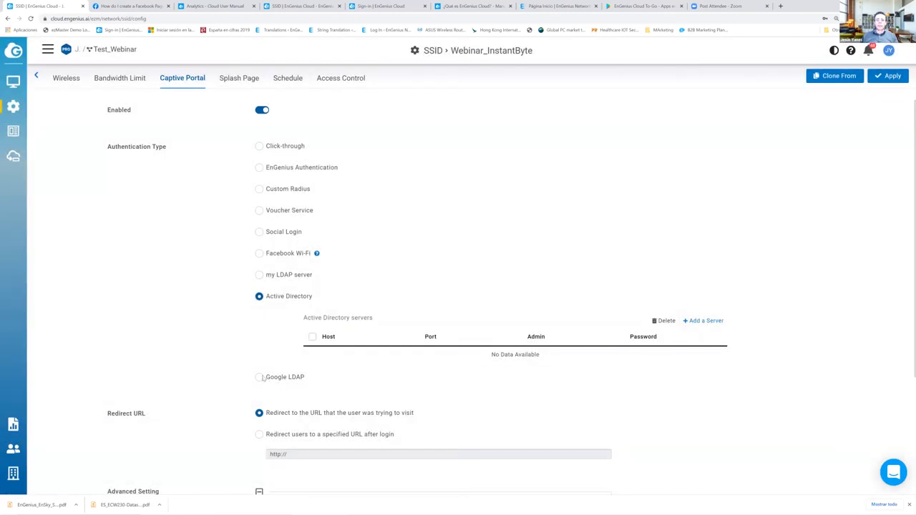
click(259, 377)
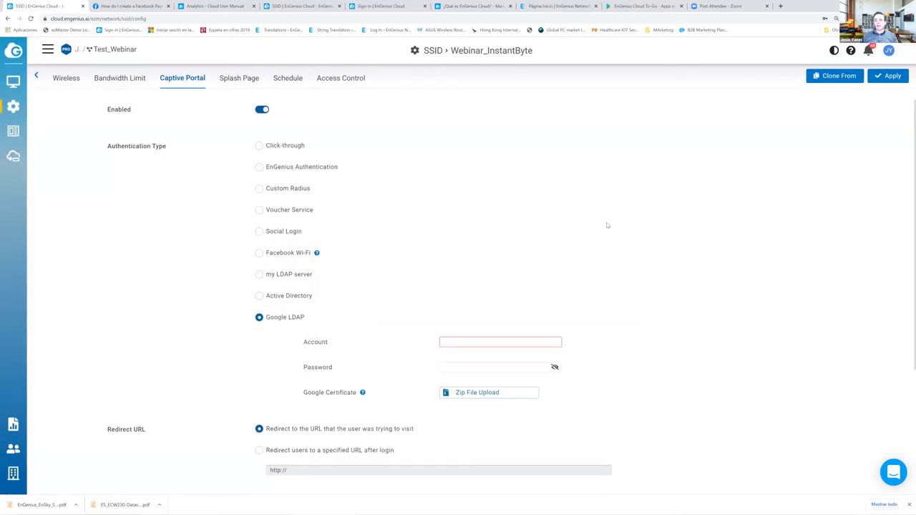
- Upload the Google certificate zip file and redirect users to a specified URL after login
scroll(607, 225, down, 2)
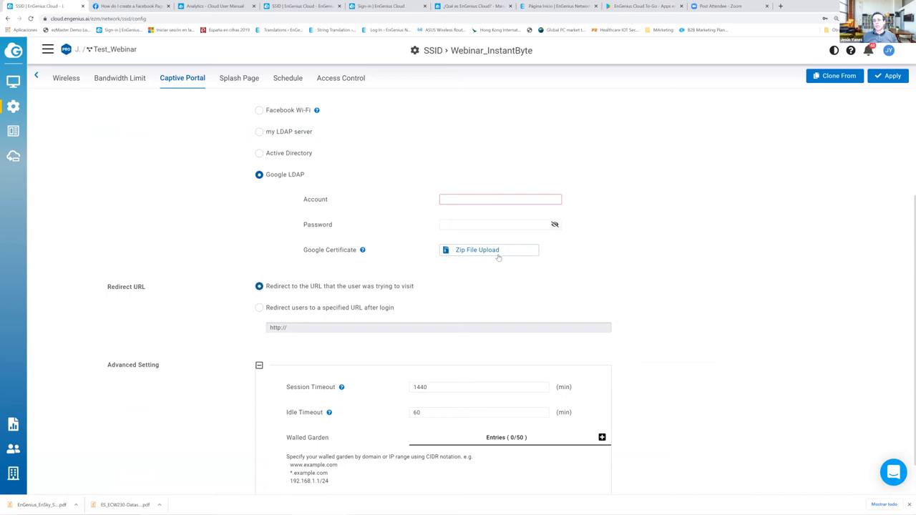
click(501, 253)
scroll(336, 294, down, 1)
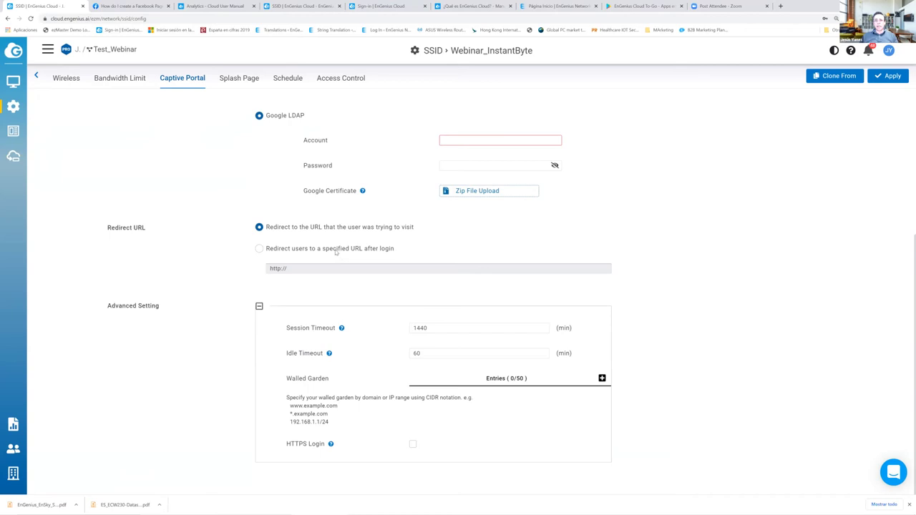
click(335, 250)
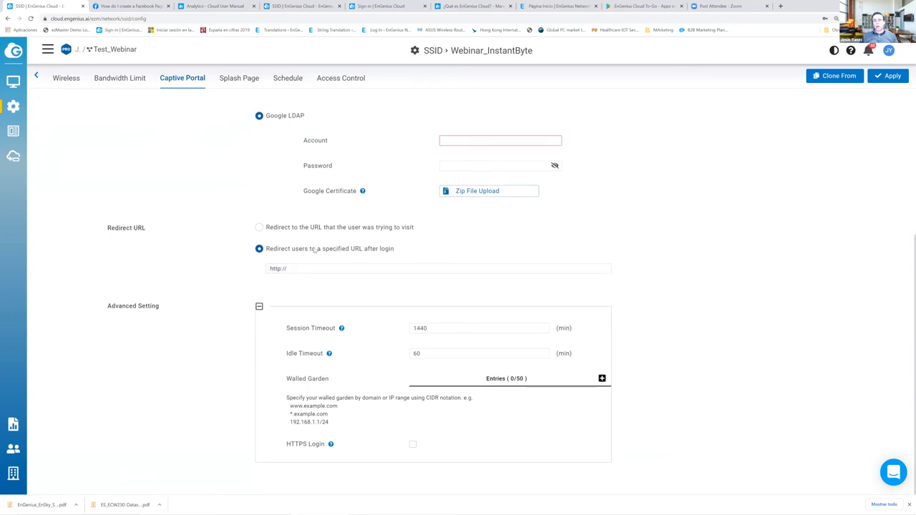
- Add an empty walled garden entry under advanced settings and open the Splash Page settings
click(259, 306)
click(259, 453)
click(602, 378)
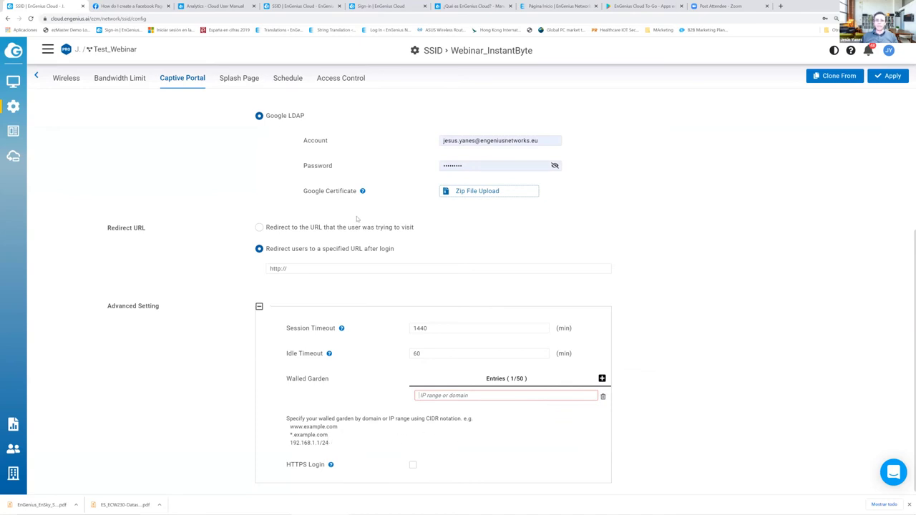
click(236, 79)
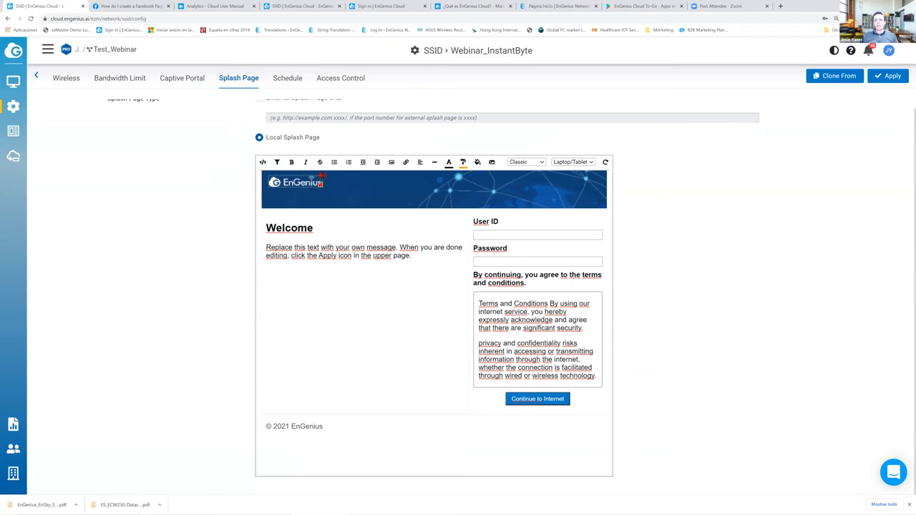
- Remove the banner logo and replace the first terms sentence with 'Buenos días'
click(322, 176)
drag(557, 327, 480, 305)
drag(584, 329, 467, 297)
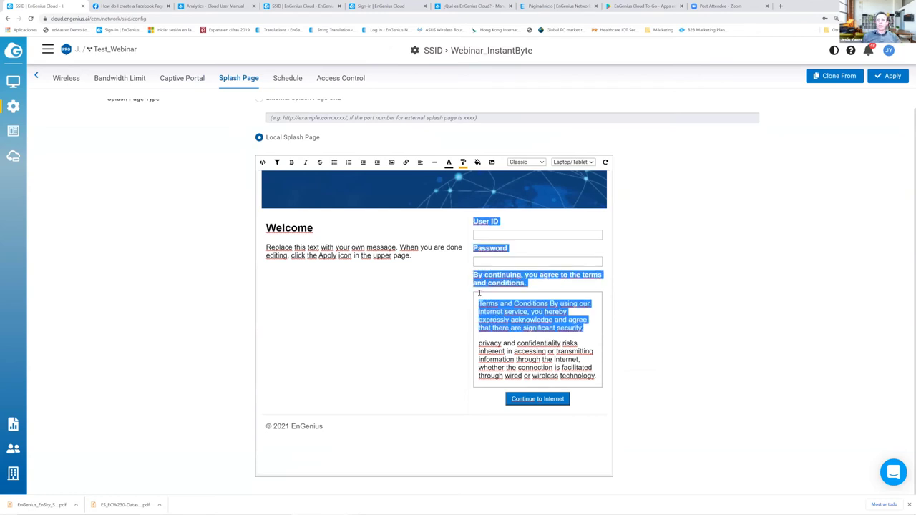
drag(584, 328, 479, 301)
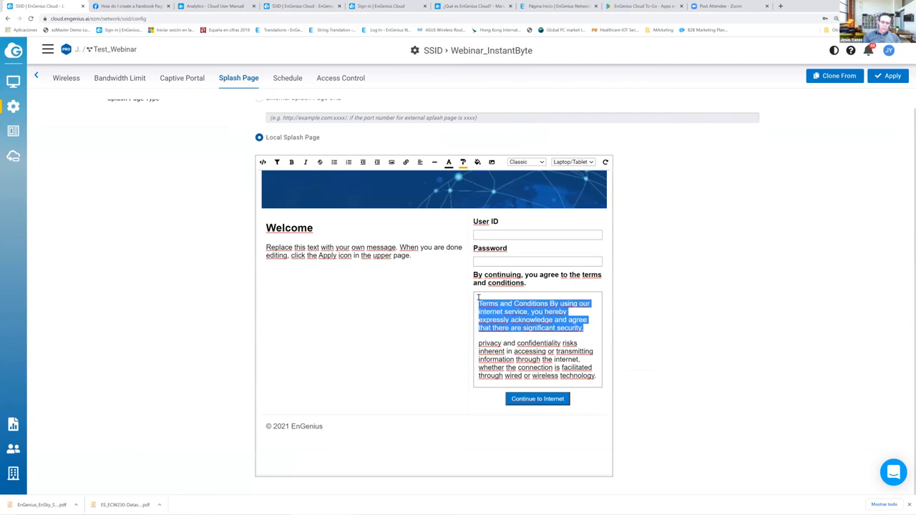
text(B)
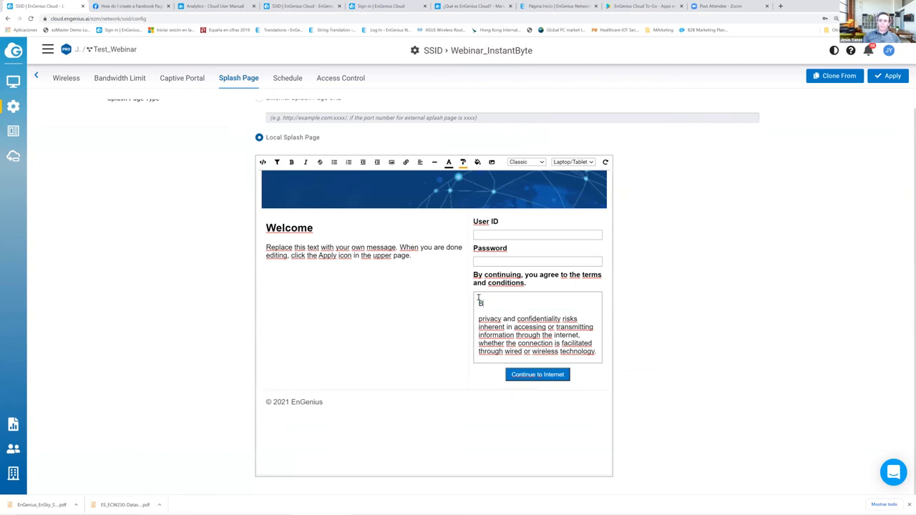
text(uenos días)
- Look over the splash page's HTML source, then switch to External Splash Page URL
click(492, 162)
click(492, 162)
click(263, 161)
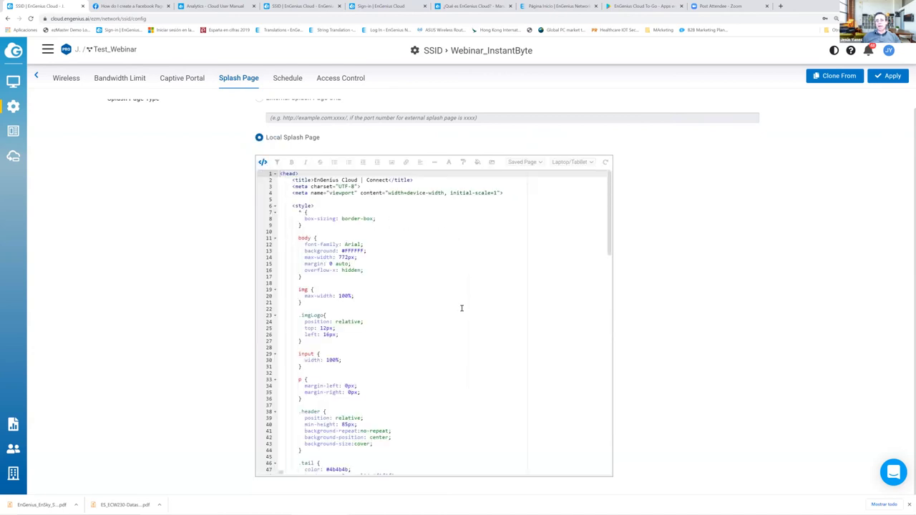
scroll(462, 307, down, 10)
scroll(461, 308, down, 2)
scroll(460, 307, up, 12)
scroll(223, 215, up, 1)
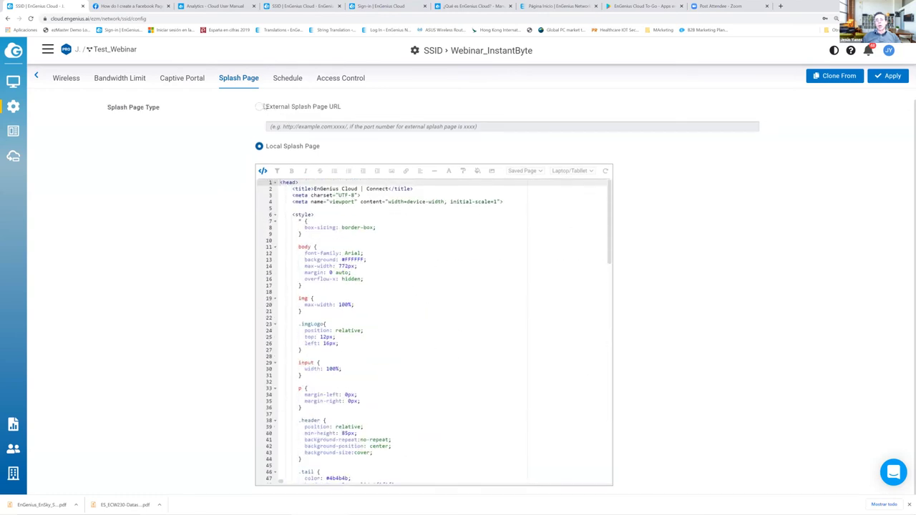
click(259, 108)
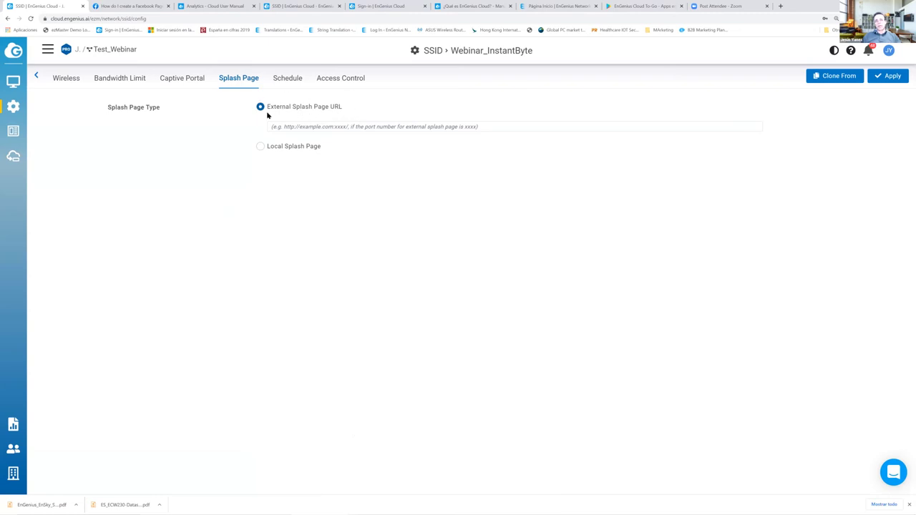
- Turn on scheduling for Webinar_InstantByte, leaving the quick schedule templates unused
click(290, 80)
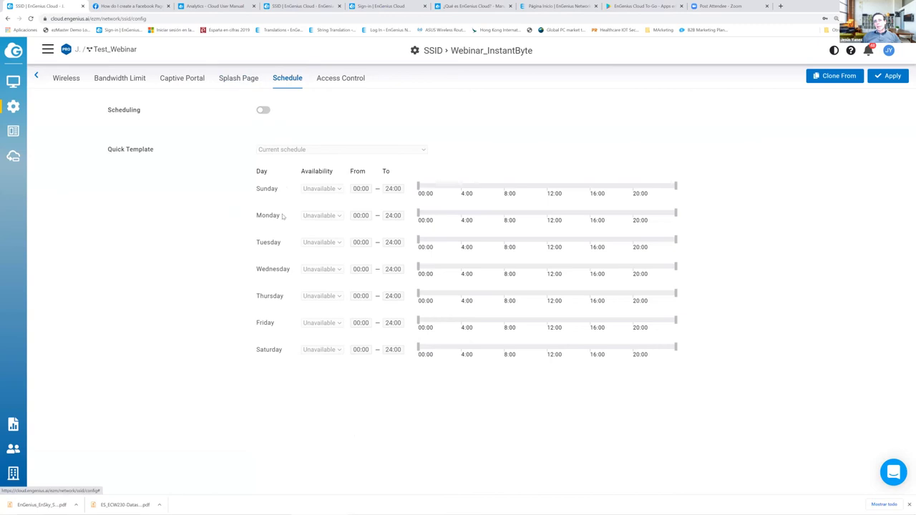
click(268, 111)
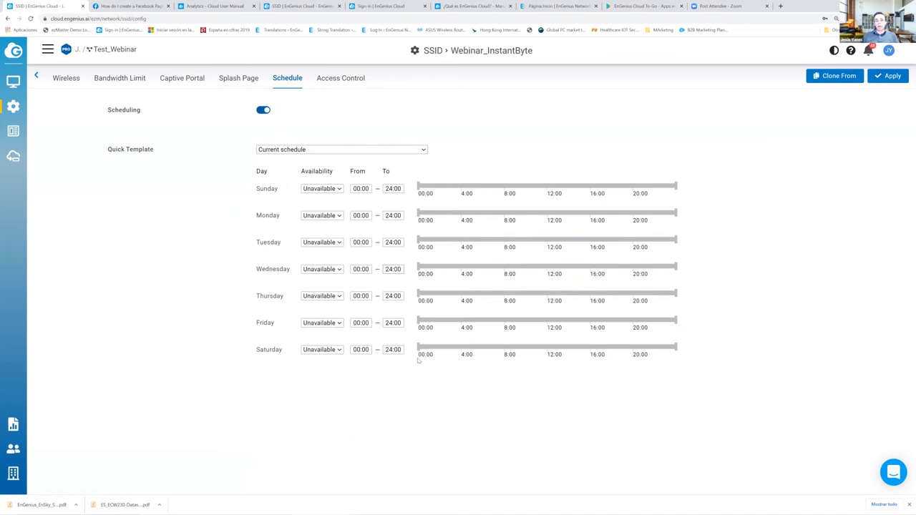
click(303, 150)
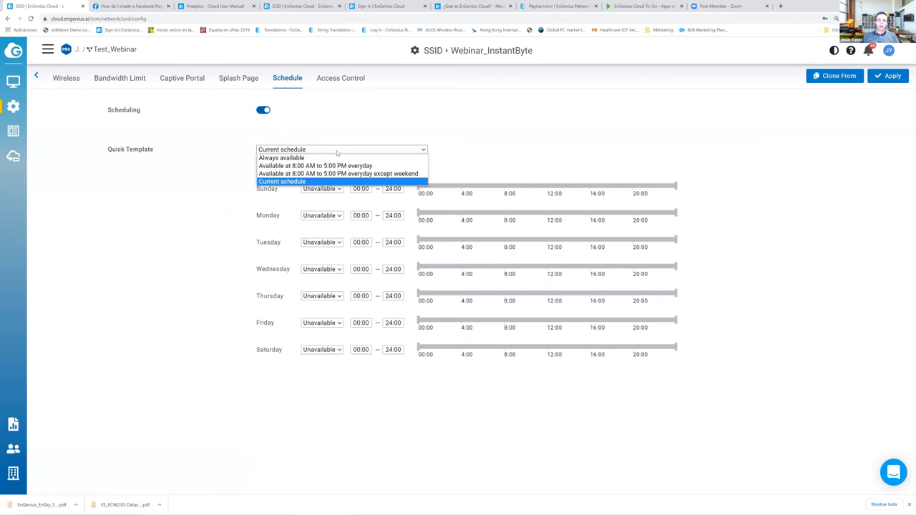
key(Up)
click(328, 188)
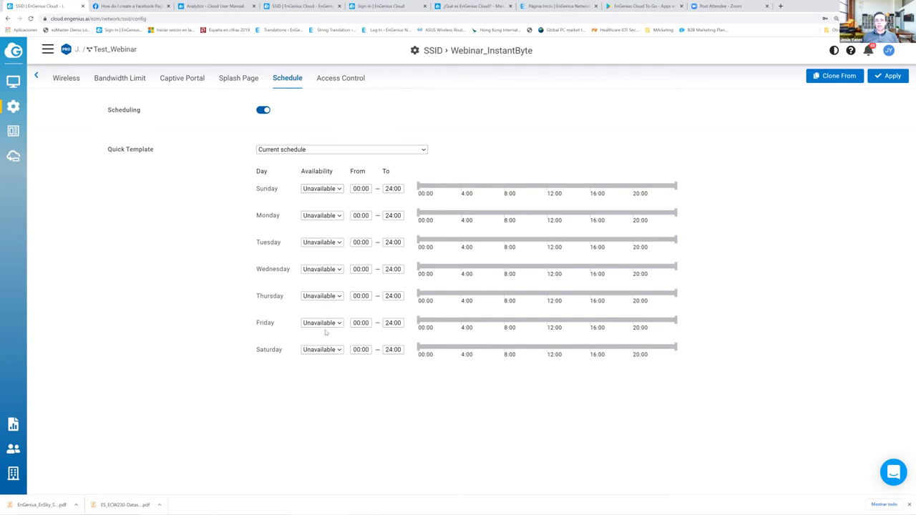
- Make the SSID available on Monday from 08:10 to 17:40
click(322, 218)
key(Return)
drag(419, 211, 506, 212)
drag(677, 212, 609, 213)
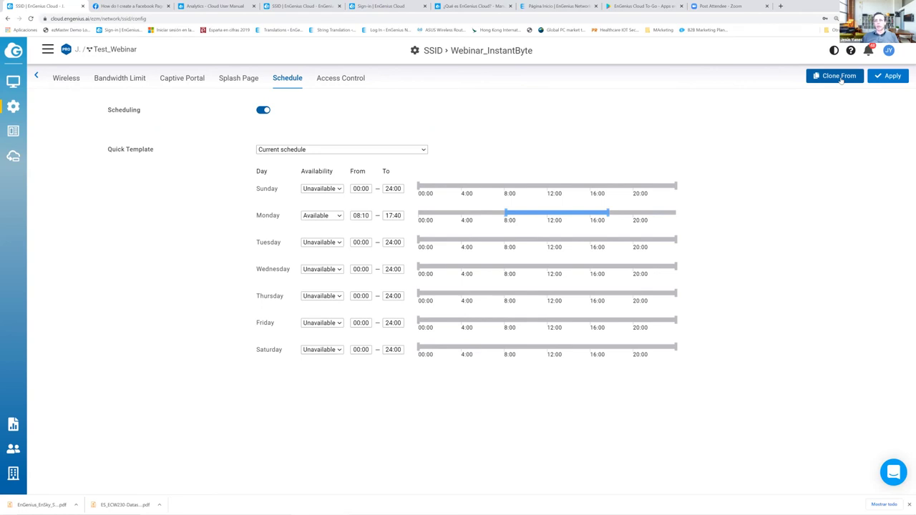
click(346, 81)
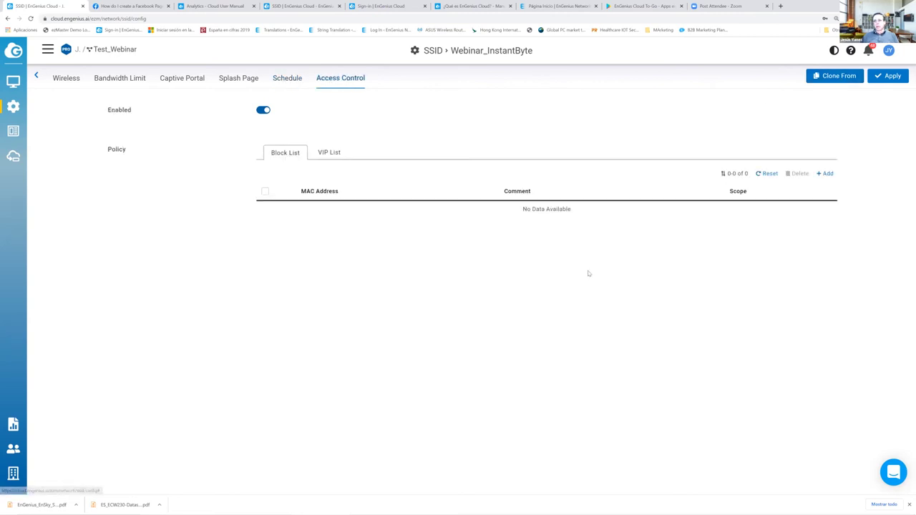
- Start a Block List entry, glance at the Facebook help article, then go back to the SSID list
click(827, 174)
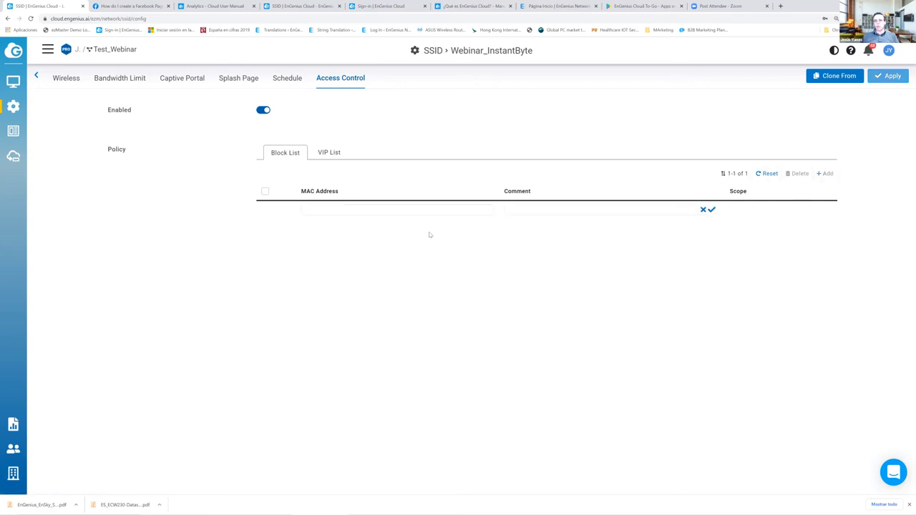
click(371, 207)
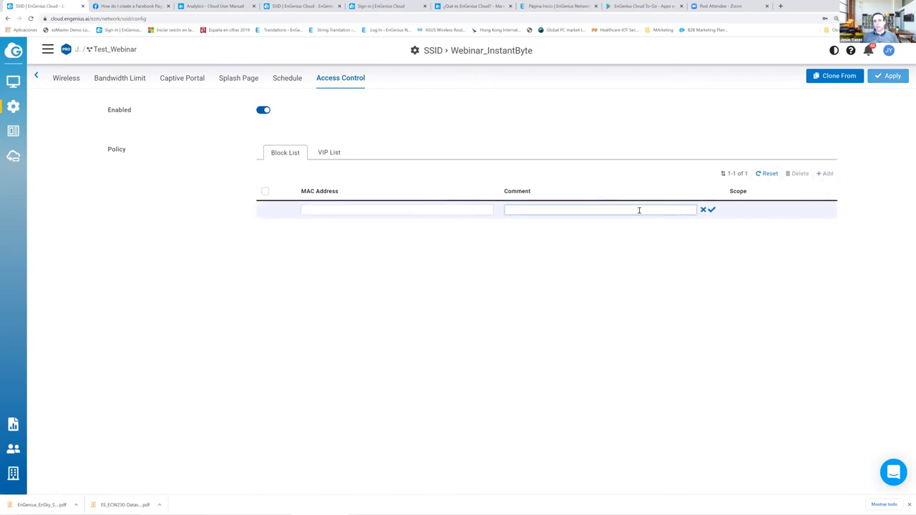
click(143, 6)
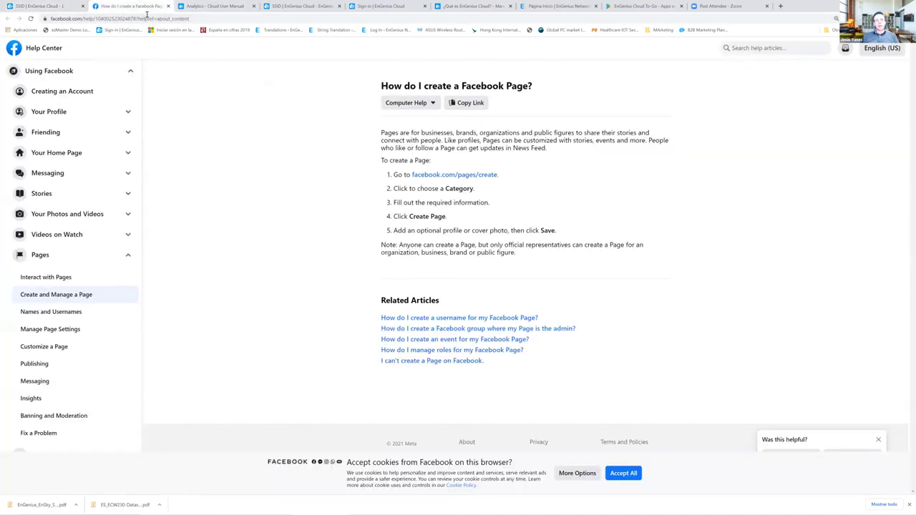
click(43, 6)
mouse_move(15, 83)
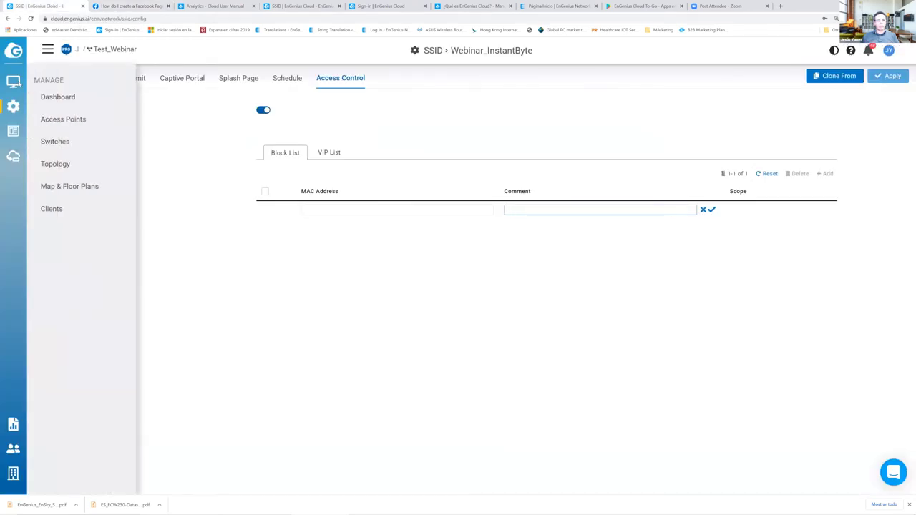
mouse_move(13, 107)
click(47, 99)
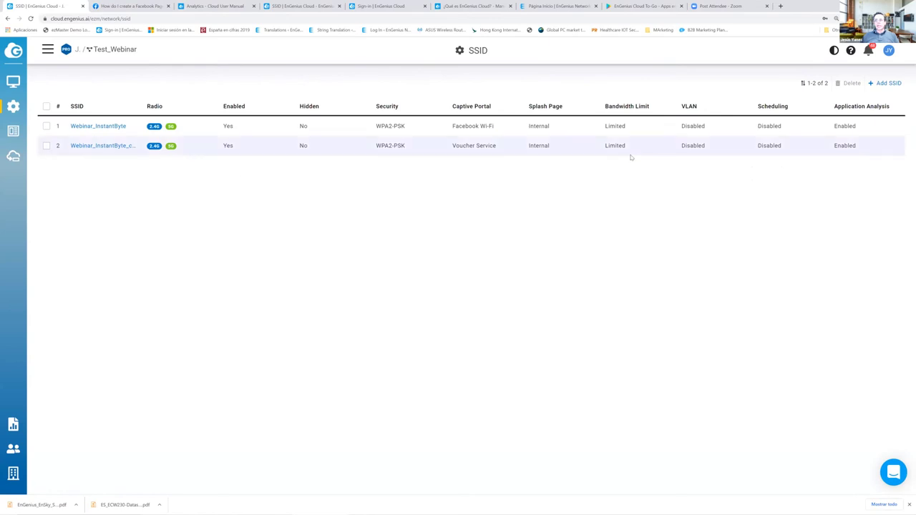
- Open the Test_Webinar dashboard and scroll through its panels
mouse_move(13, 83)
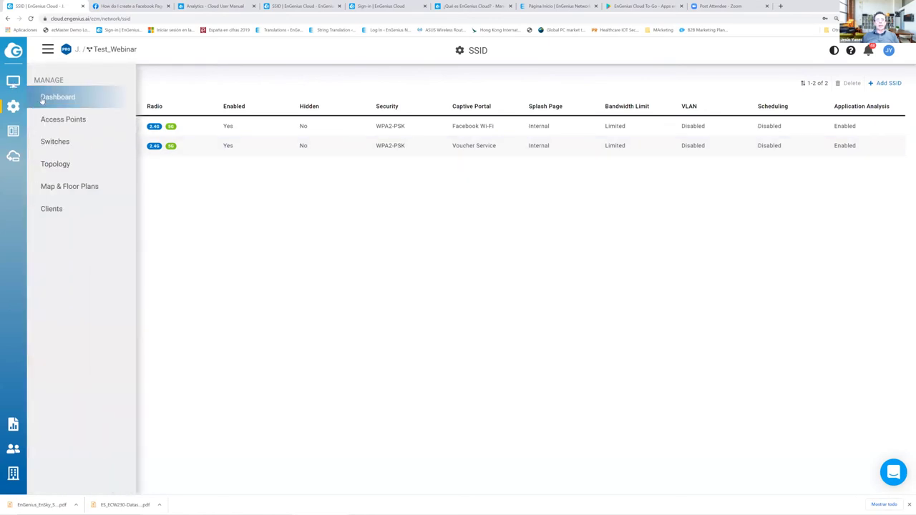
click(43, 100)
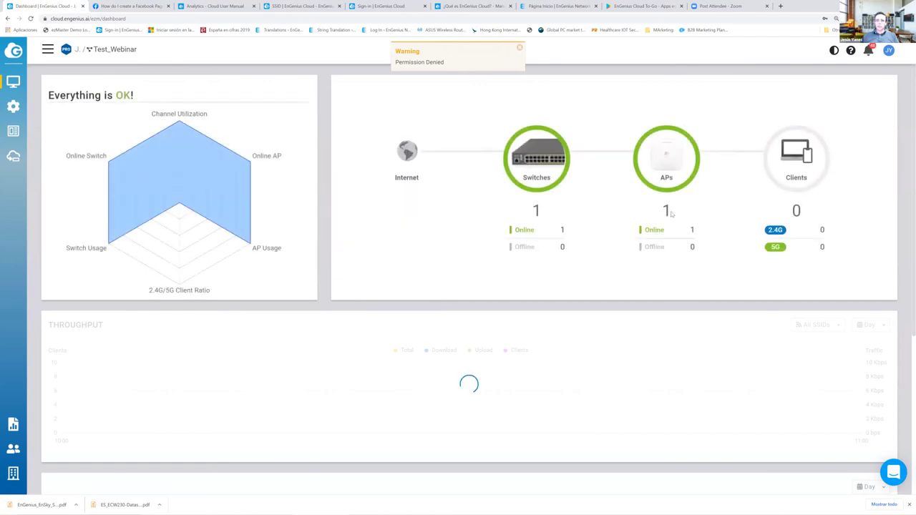
scroll(441, 237, down, 2)
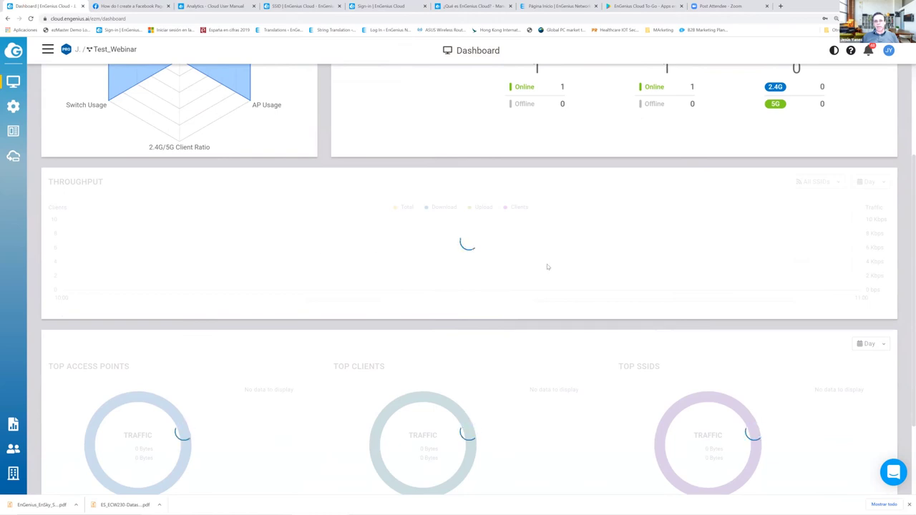
scroll(435, 311, down, 2)
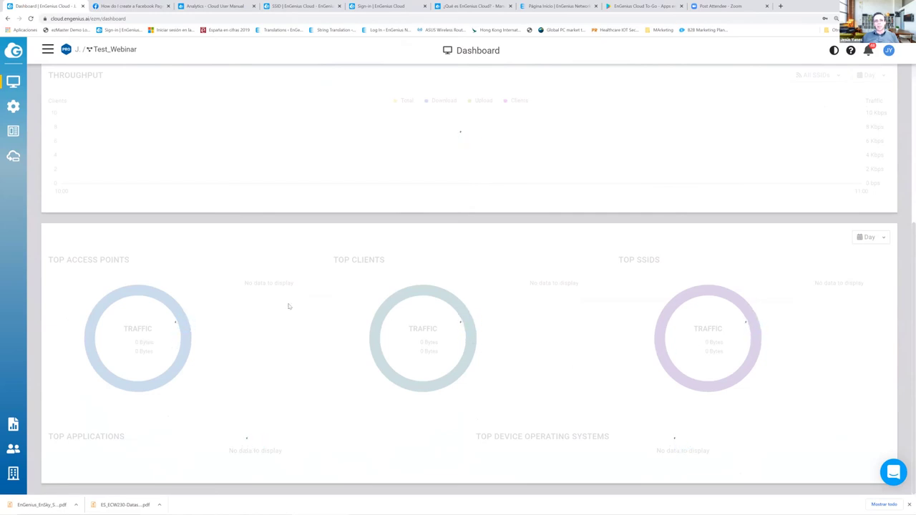
scroll(288, 306, up, 4)
- Open the Access Points list, showing No Data Available, and bring up the page menu
mouse_move(10, 85)
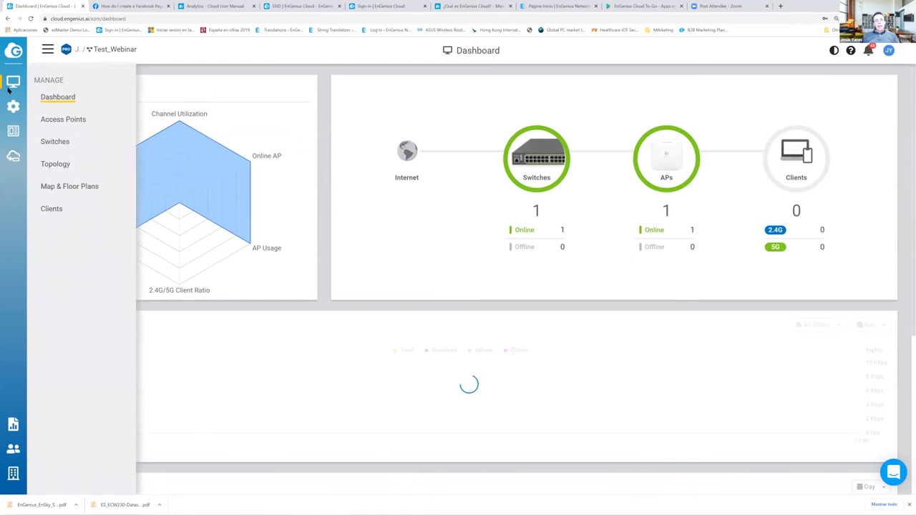
mouse_move(14, 104)
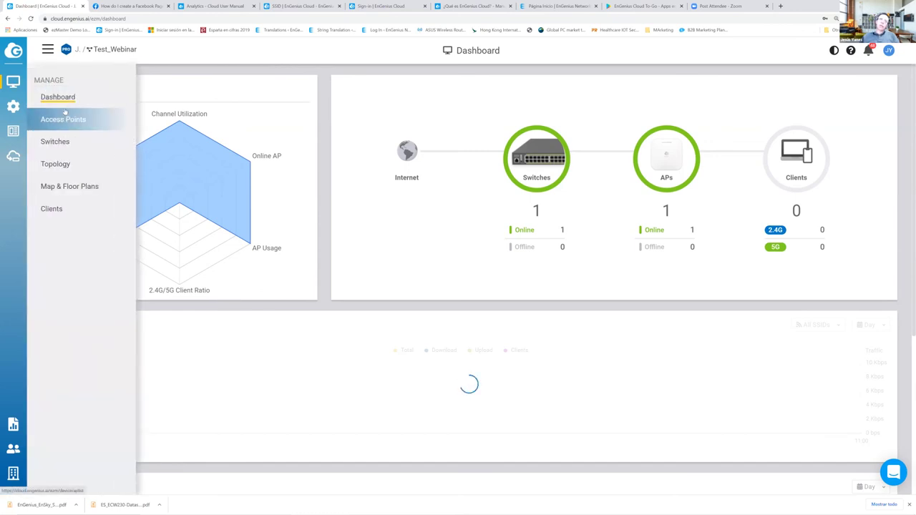
click(64, 120)
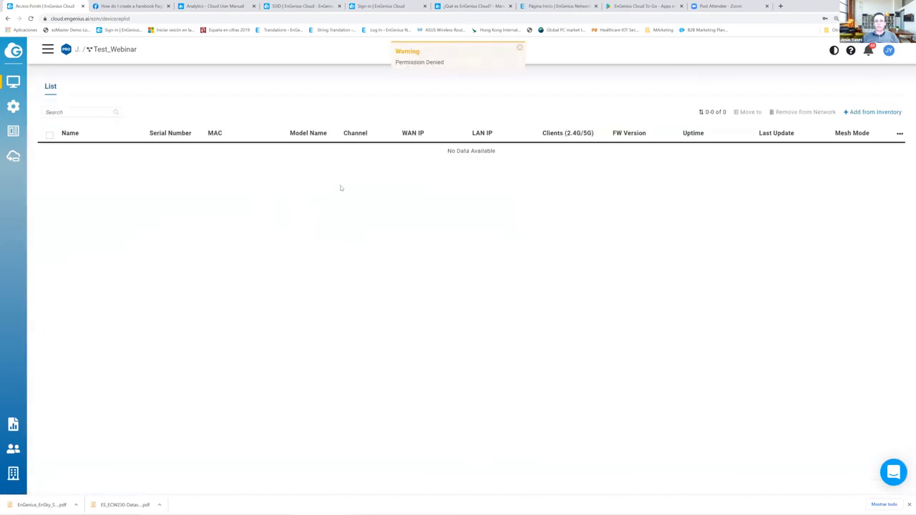
right_click(207, 235)
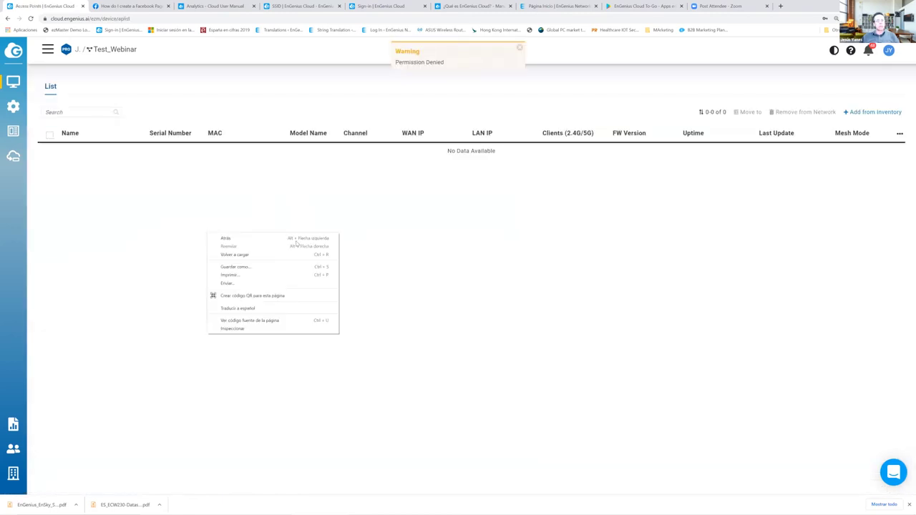
- Reload to list the 7F network's two ECW120 APs and expand 7F_RD_02's details
click(254, 258)
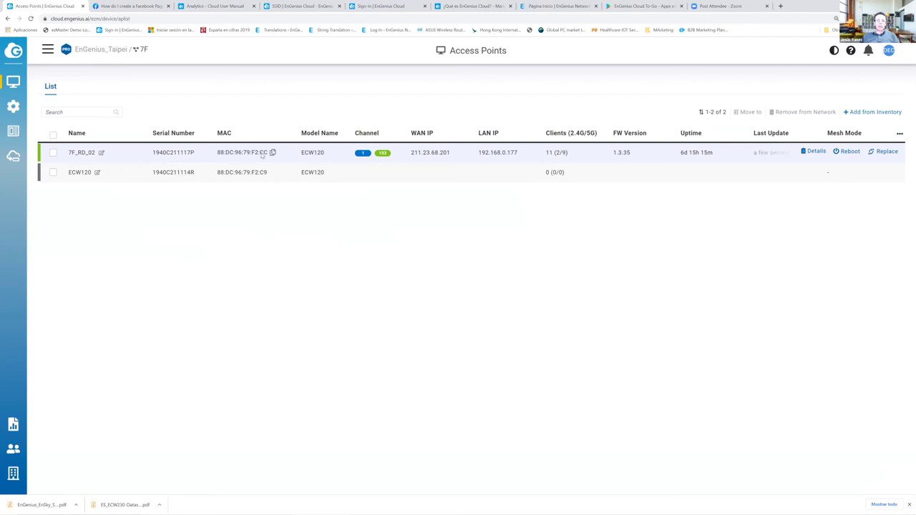
click(263, 155)
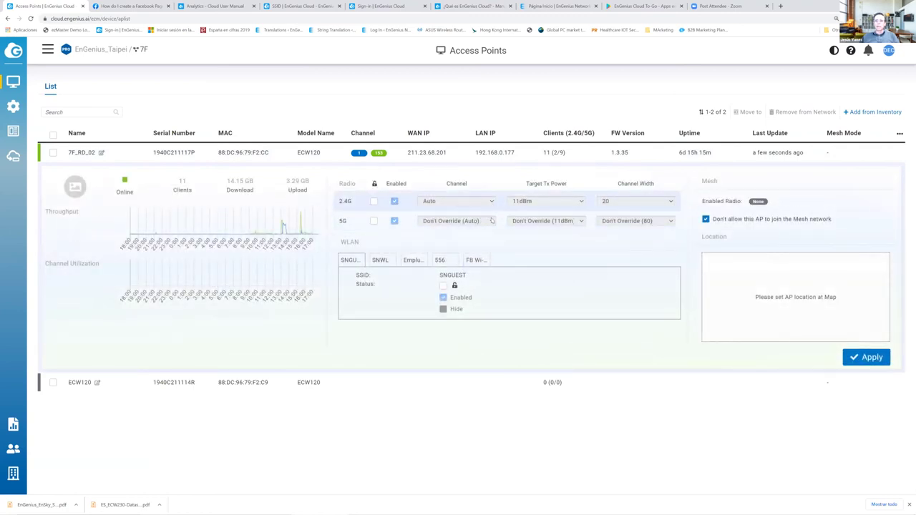
- Review 7F_RD_02's 2.4G channel, Tx power and width choices, keeping width 20 without override
click(373, 201)
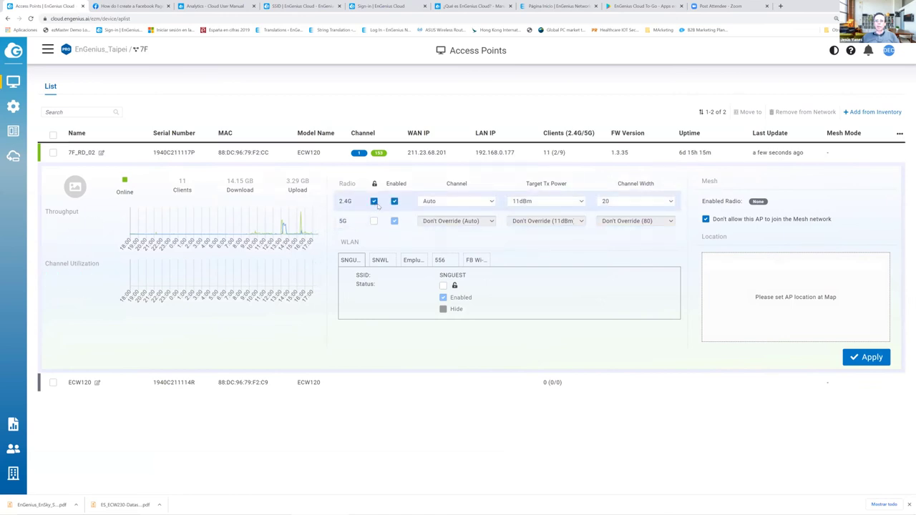
click(452, 202)
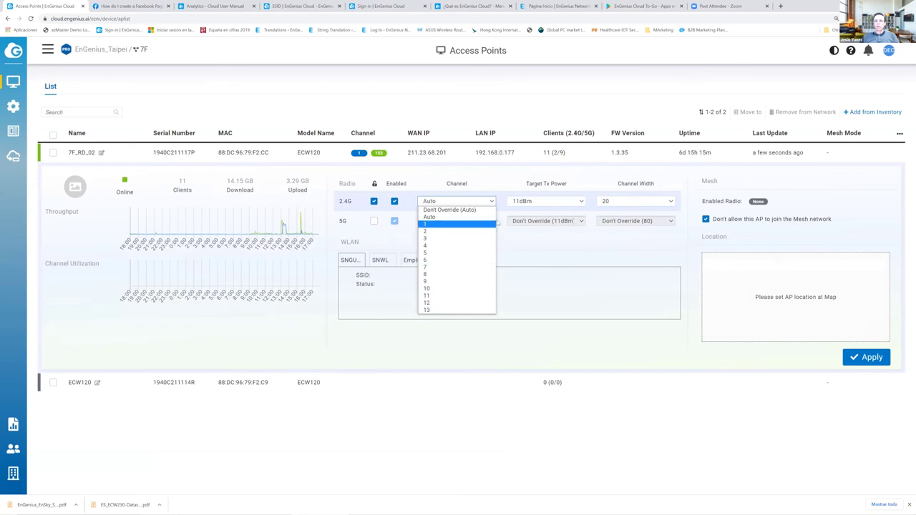
click(544, 201)
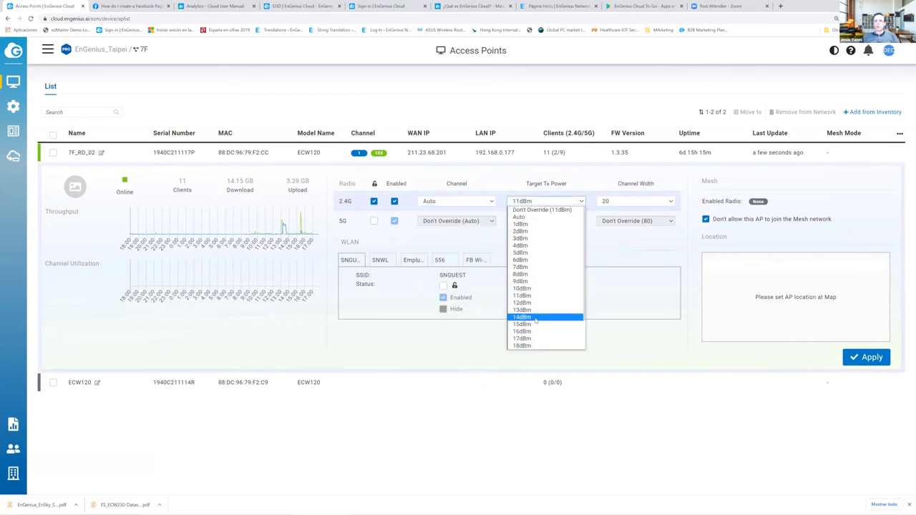
click(631, 203)
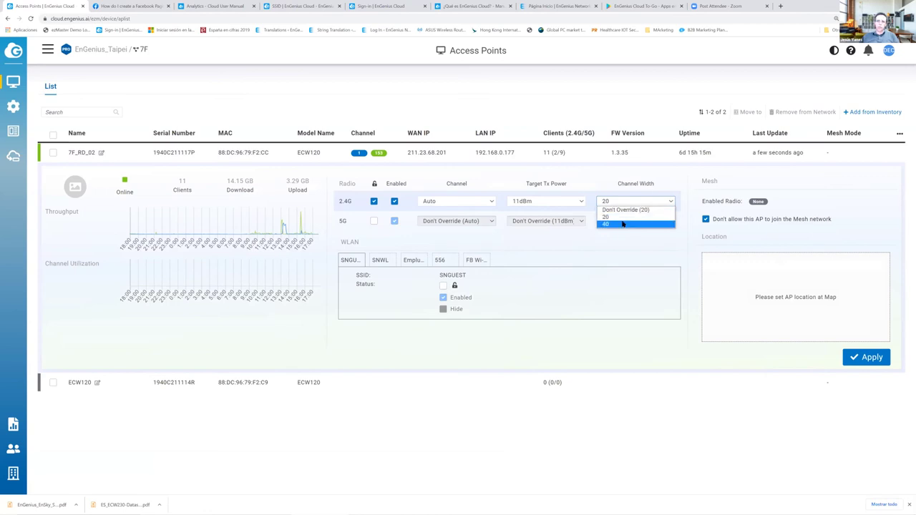
click(434, 261)
- View the SNWL, Emplus Technology, 556 and FB Wi-Fi Test-7F WLAN settings
click(380, 261)
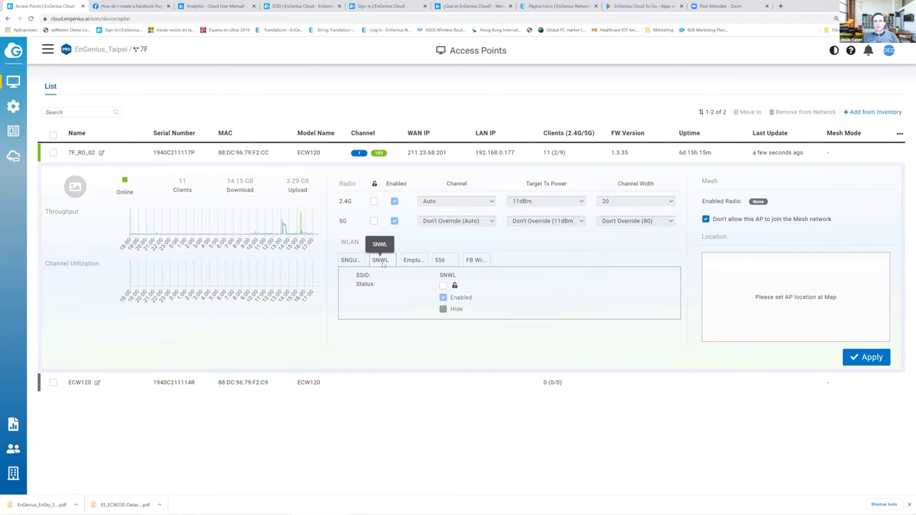
click(414, 263)
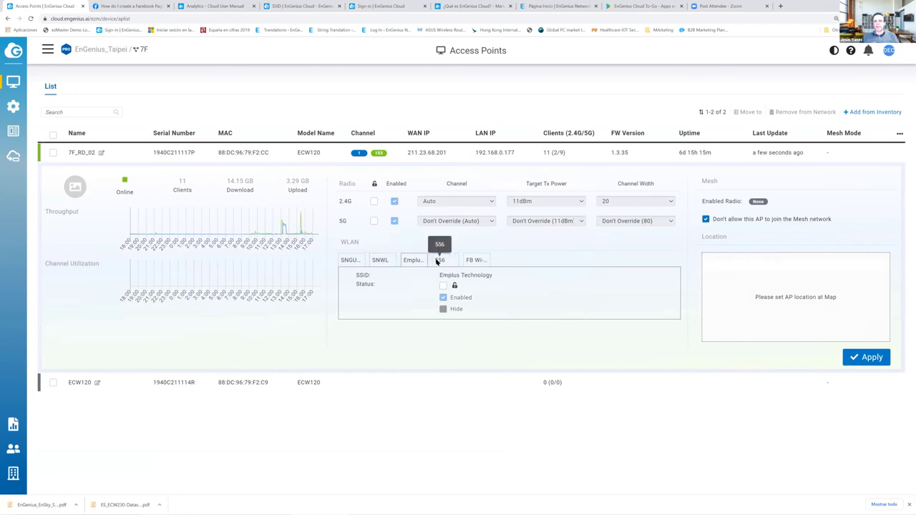
click(437, 261)
click(473, 262)
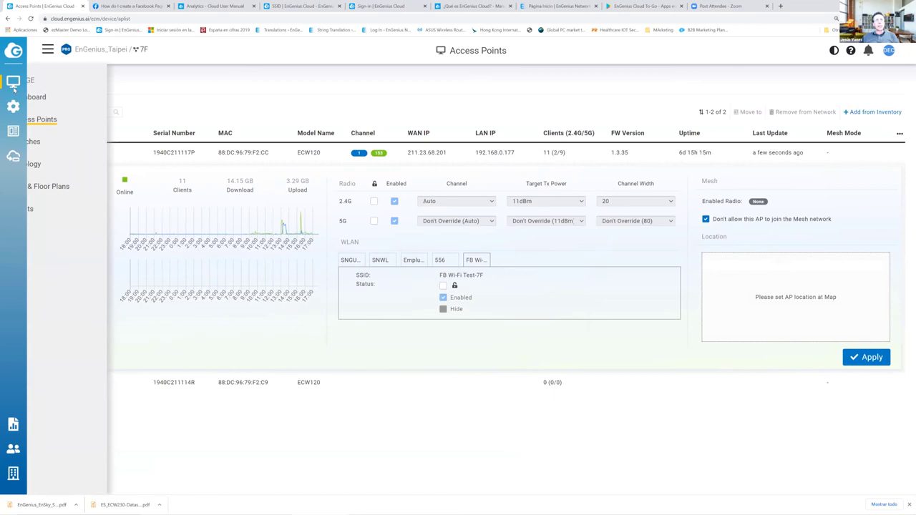
- Open the network Radio Settings and review the indoor channel and channel width choices
mouse_move(13, 106)
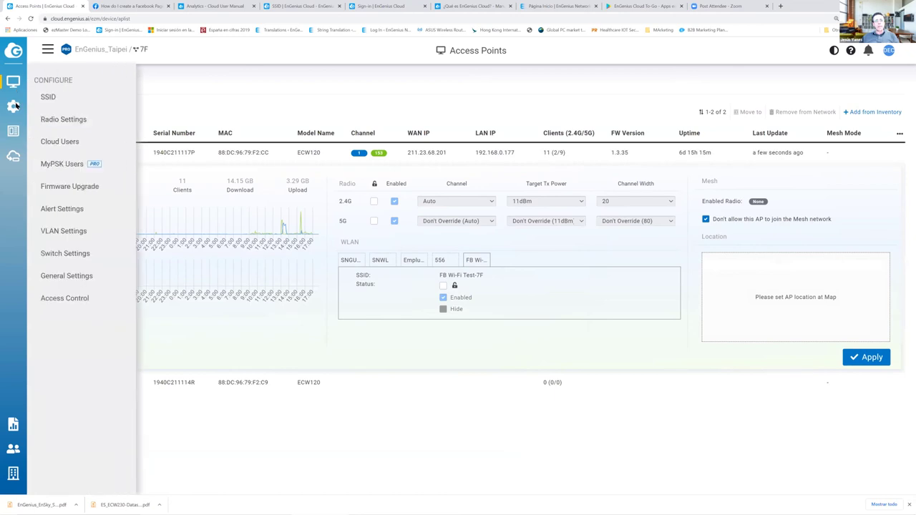
click(47, 120)
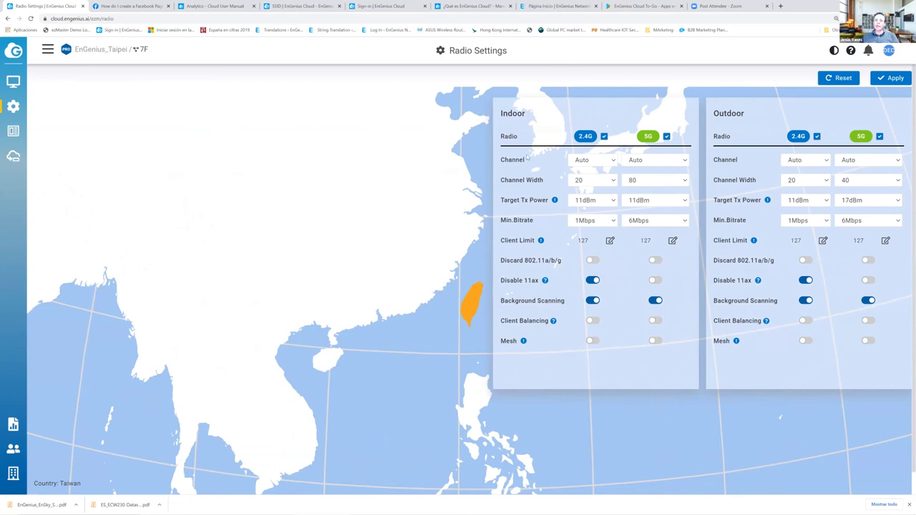
drag(529, 116, 498, 115)
drag(752, 113, 712, 114)
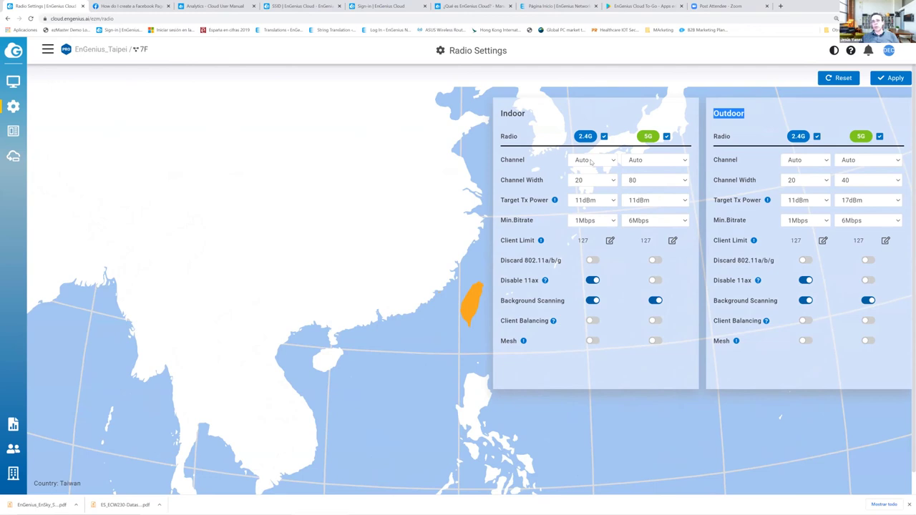
click(591, 161)
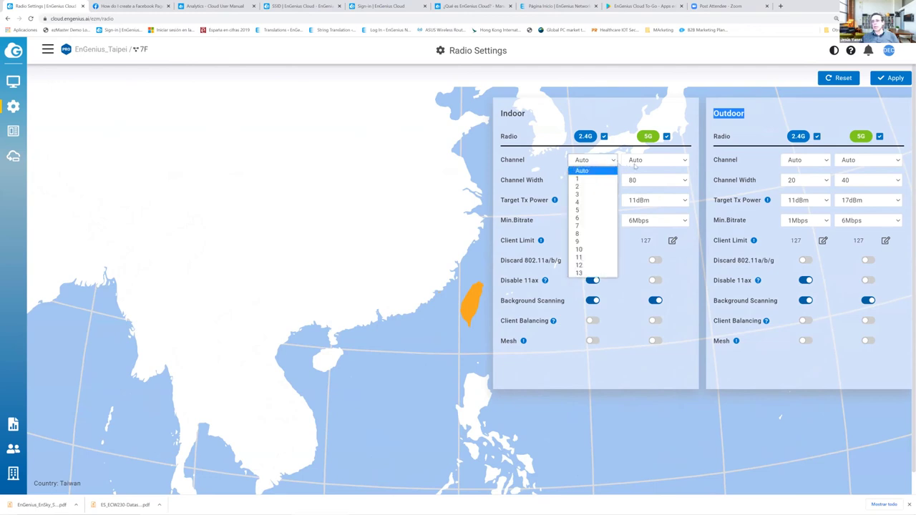
click(636, 161)
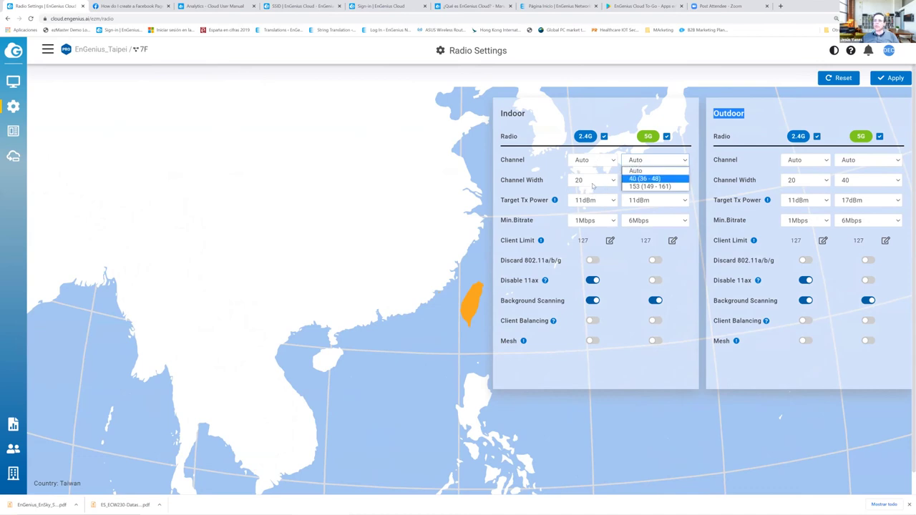
click(592, 183)
click(646, 183)
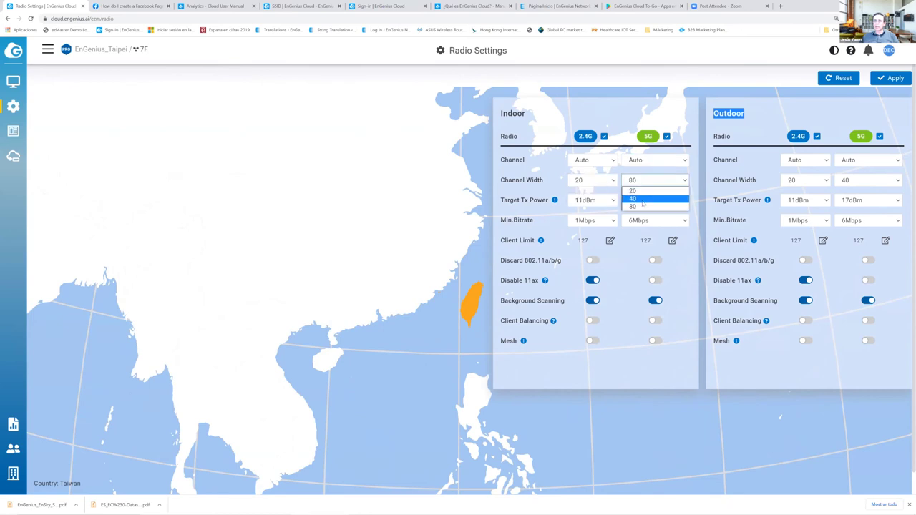
- Review 2.4G Tx power and minimum bitrates, keep 6Mbps, and make the 127 client limit editable
click(593, 201)
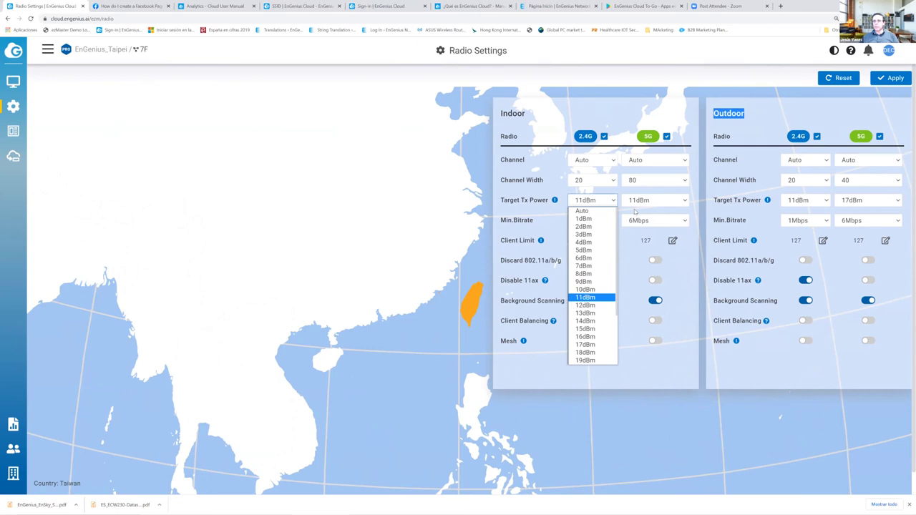
click(593, 220)
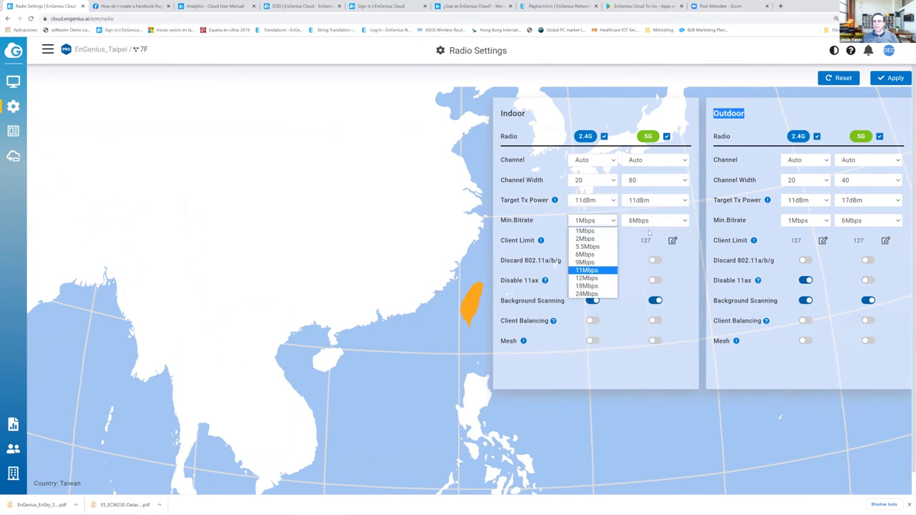
click(648, 221)
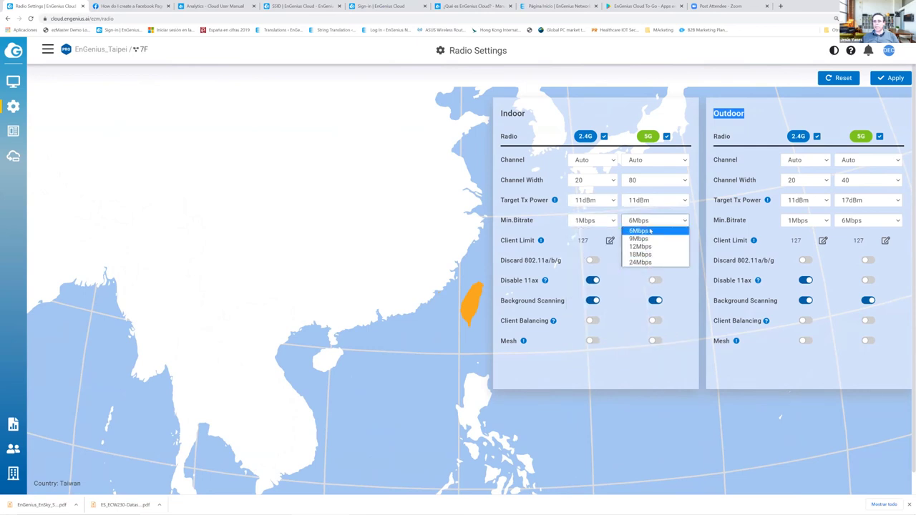
click(581, 251)
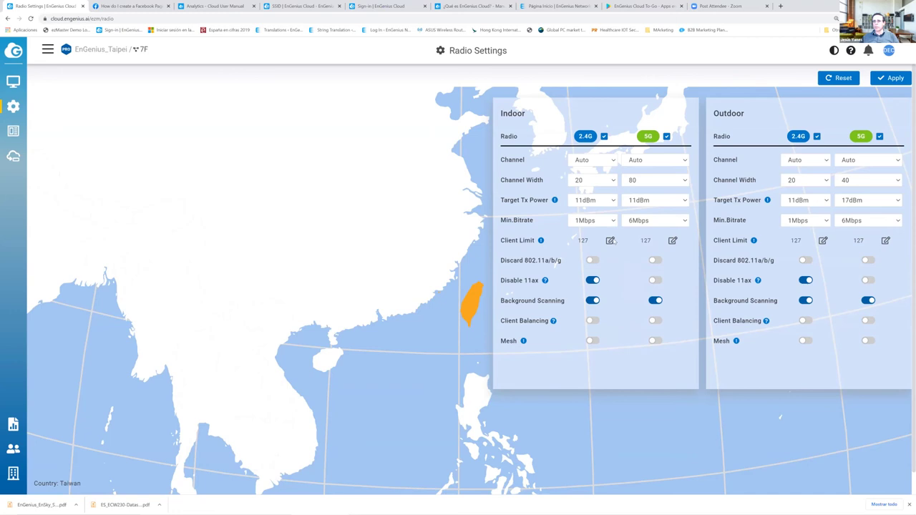
click(611, 241)
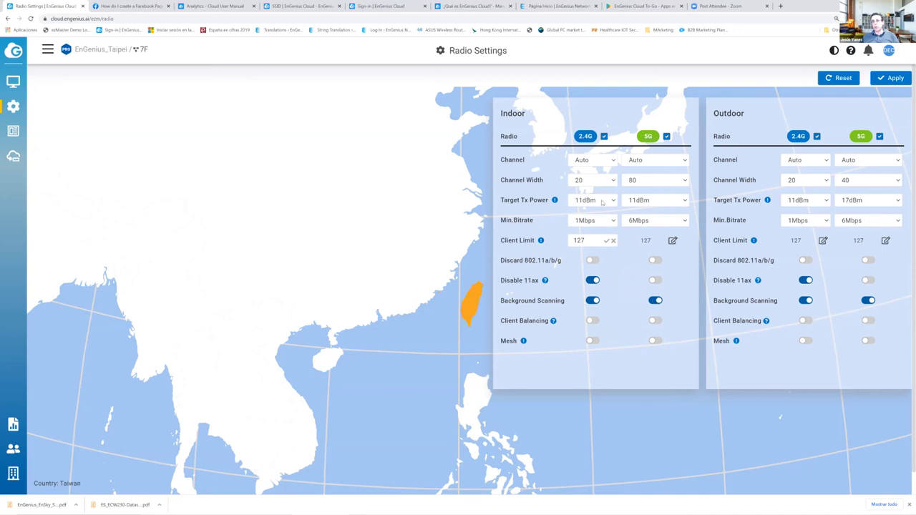
- Keep the indoor 2.4G channel at Auto and turn on client balancing for indoor 5G only
click(593, 162)
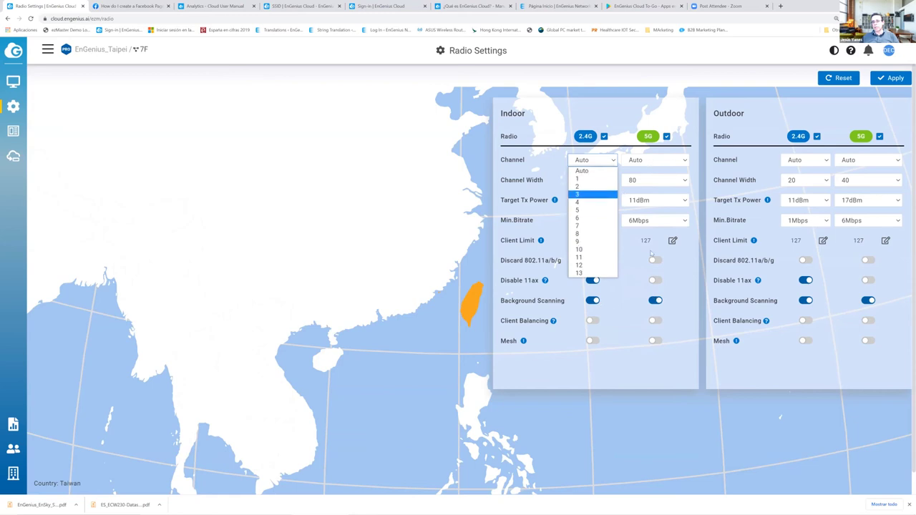
click(598, 302)
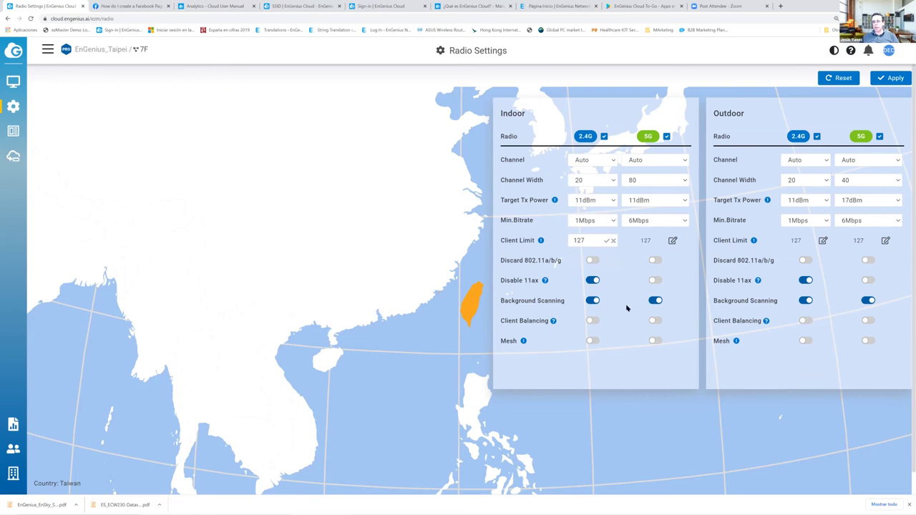
click(593, 320)
click(656, 321)
click(593, 320)
- Enable 5G mesh indoors and outdoors, confirming each change and keeping Tx power at Auto
click(593, 341)
key(Return)
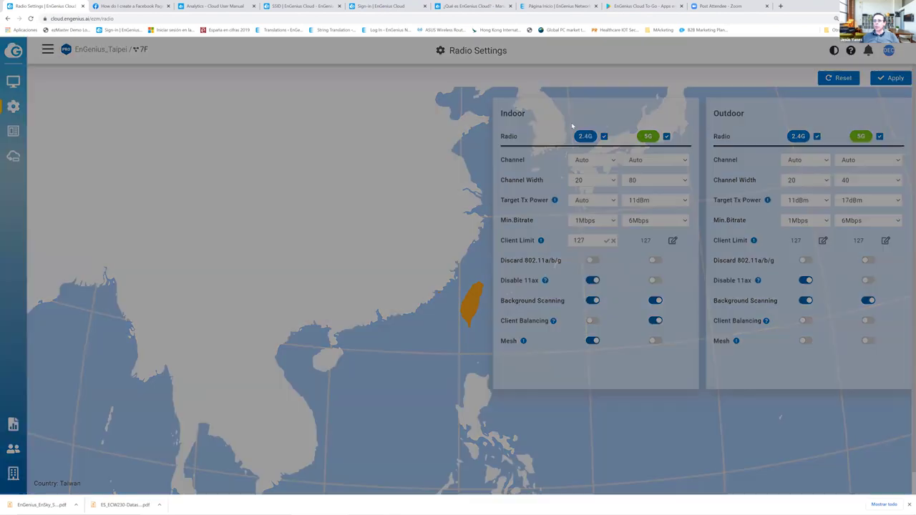
click(550, 121)
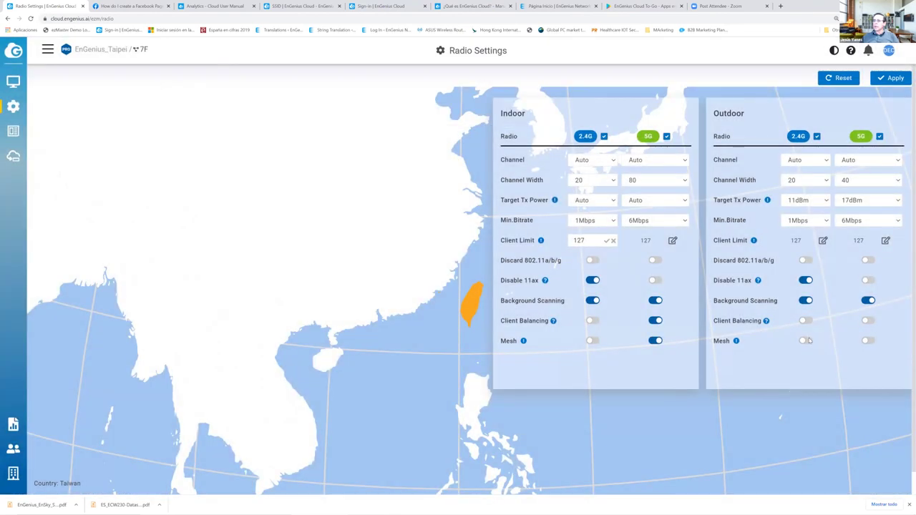
click(806, 341)
key(Return)
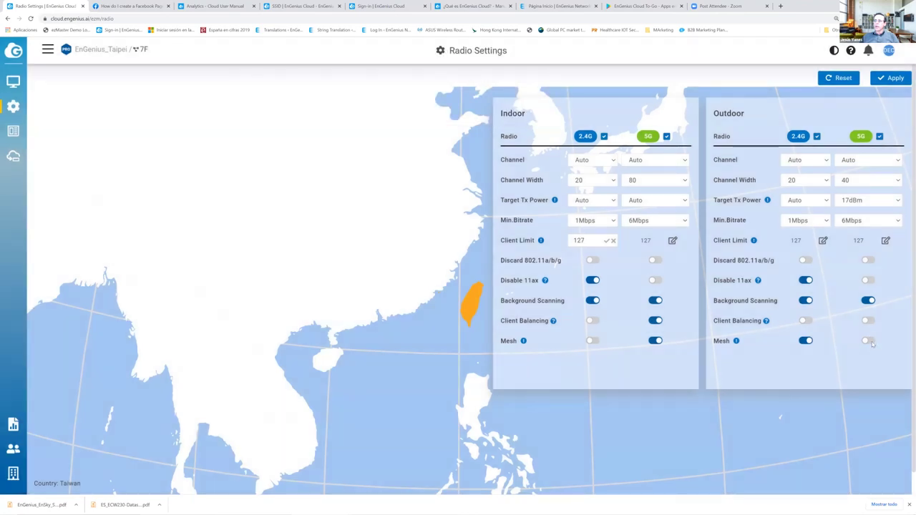
click(869, 341)
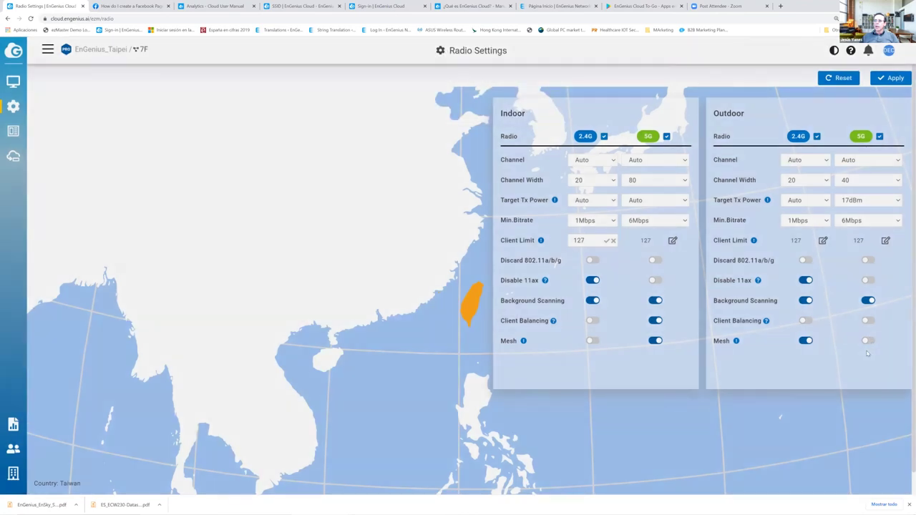
click(548, 120)
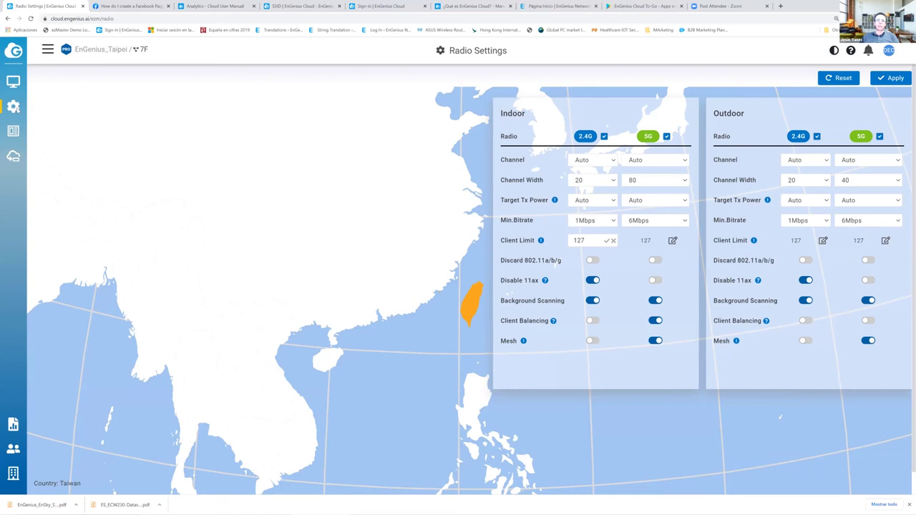
mouse_move(17, 108)
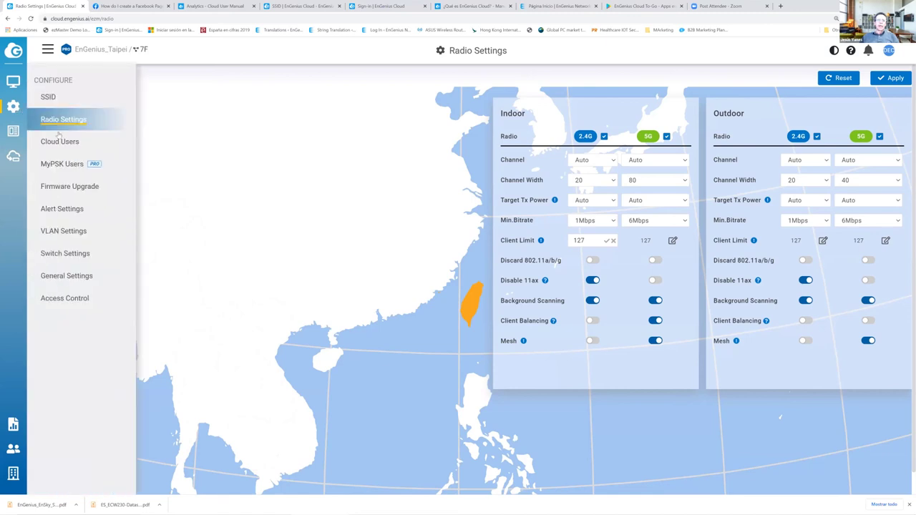
- Review the firmware release channels, keeping Alpha with the Saturday 02:00–03:00 maintenance window
click(69, 186)
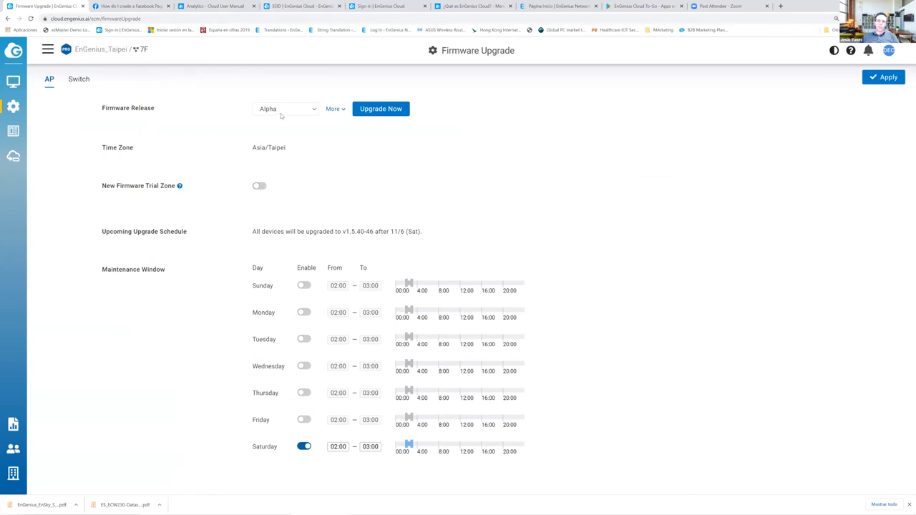
click(282, 113)
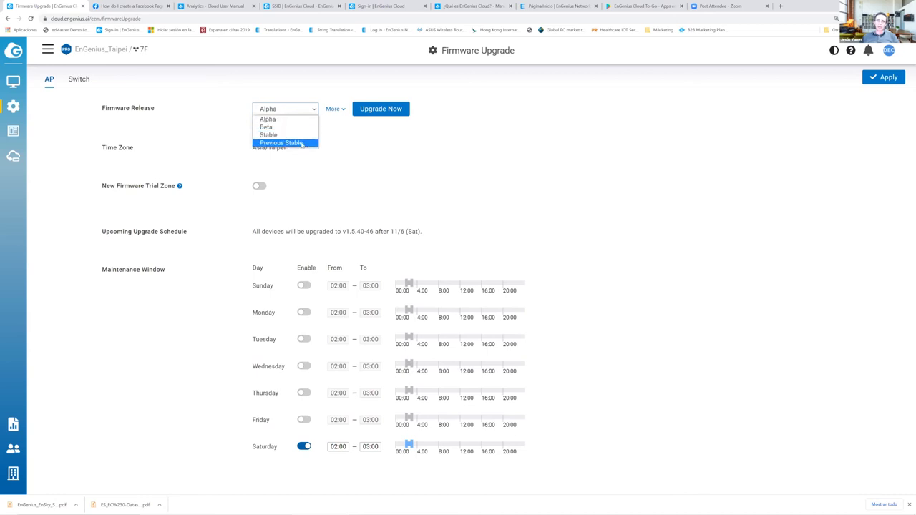
click(273, 155)
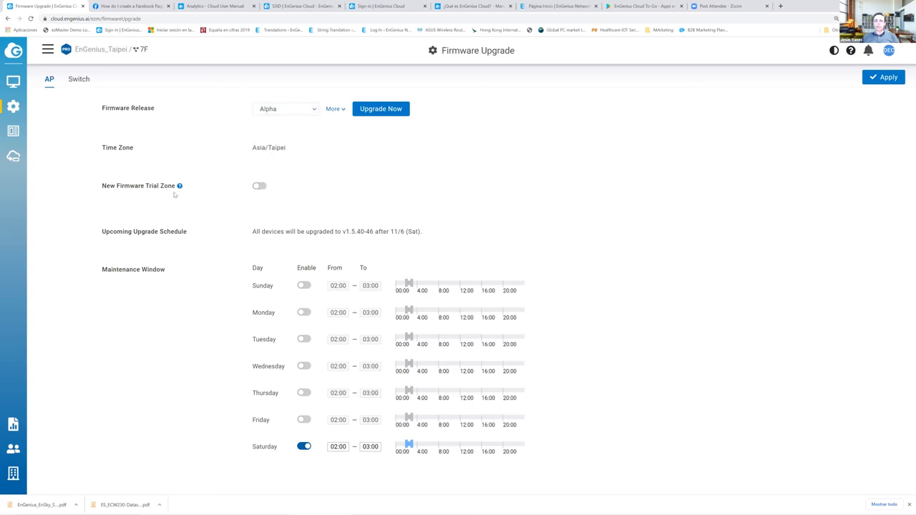
mouse_move(179, 188)
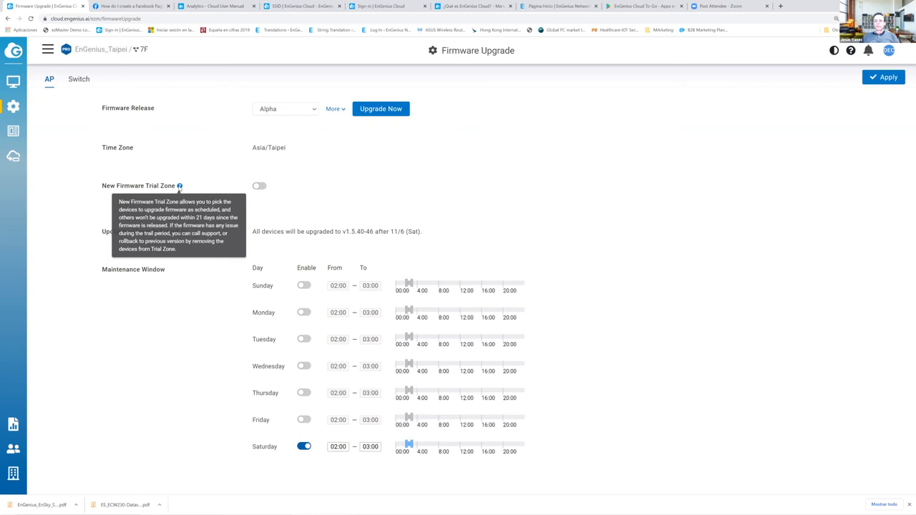
- Enable the AP New Firmware Trial Zone without adding devices, then view the Beta switch firmware settings
click(258, 186)
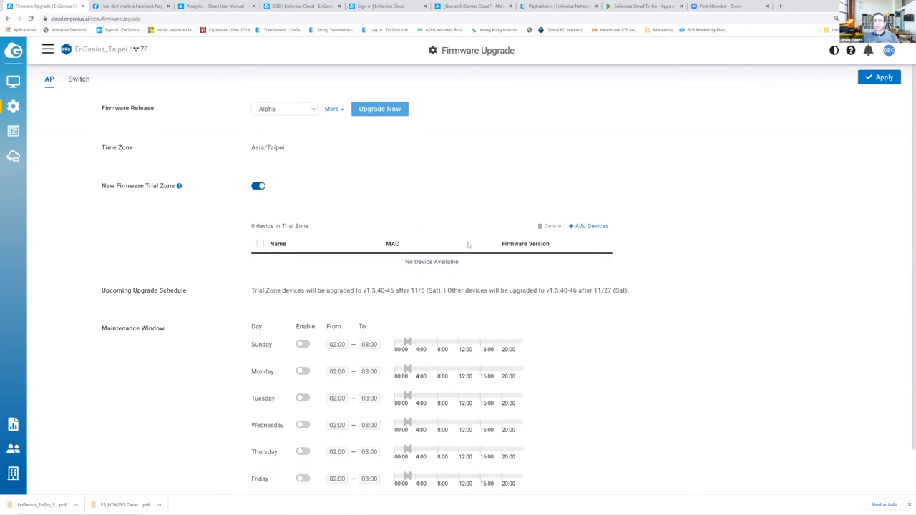
click(588, 226)
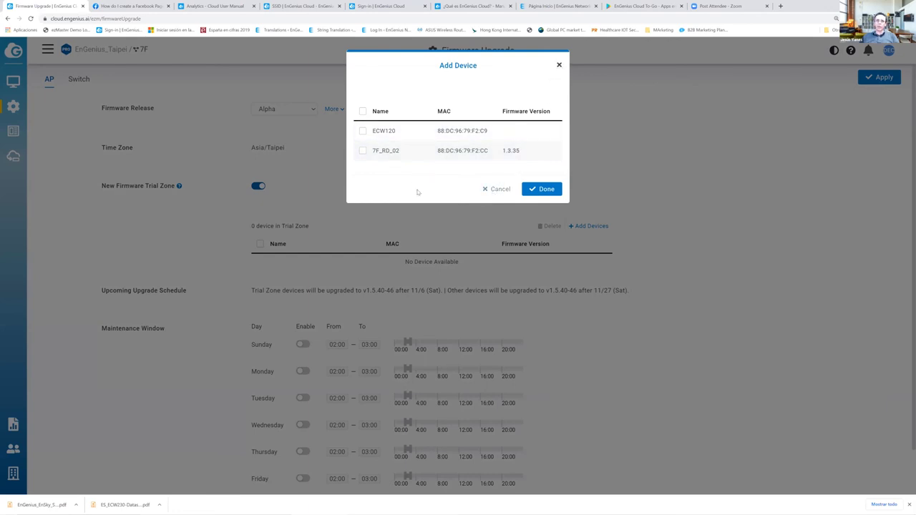
click(322, 247)
scroll(330, 290, down, 2)
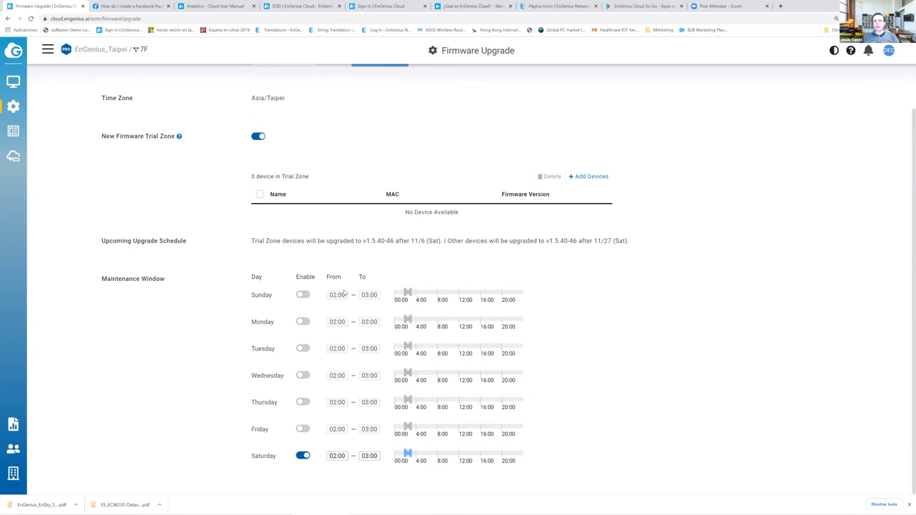
scroll(183, 164, up, 2)
click(79, 78)
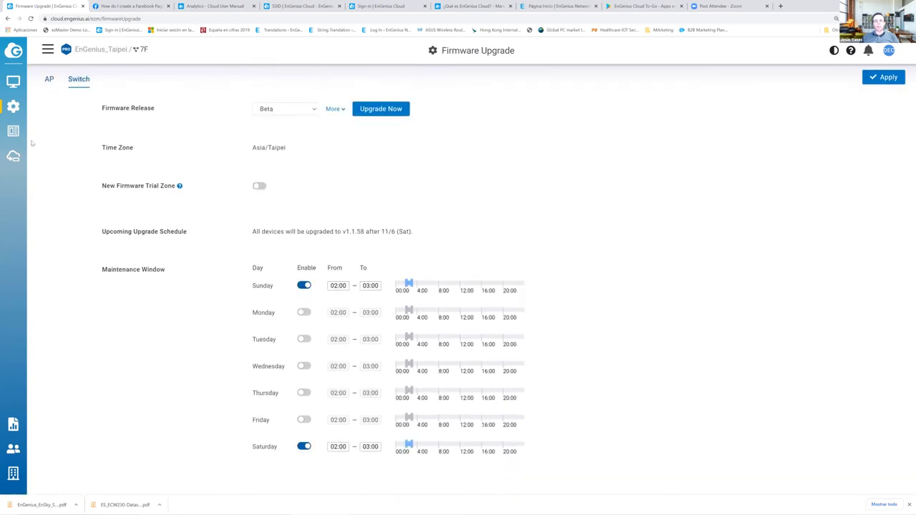
mouse_move(13, 114)
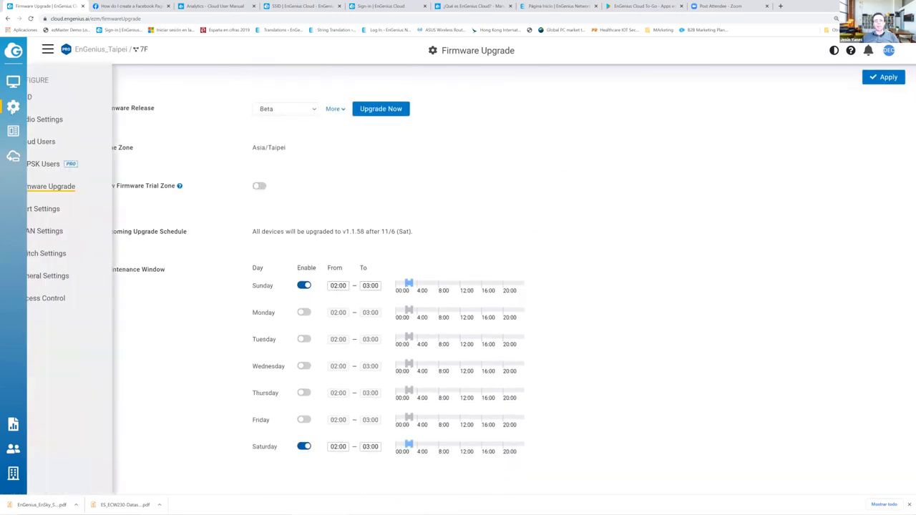
- Open Alert Settings, keep the offline alert at 5 minutes, and view the Switch alert options
click(62, 209)
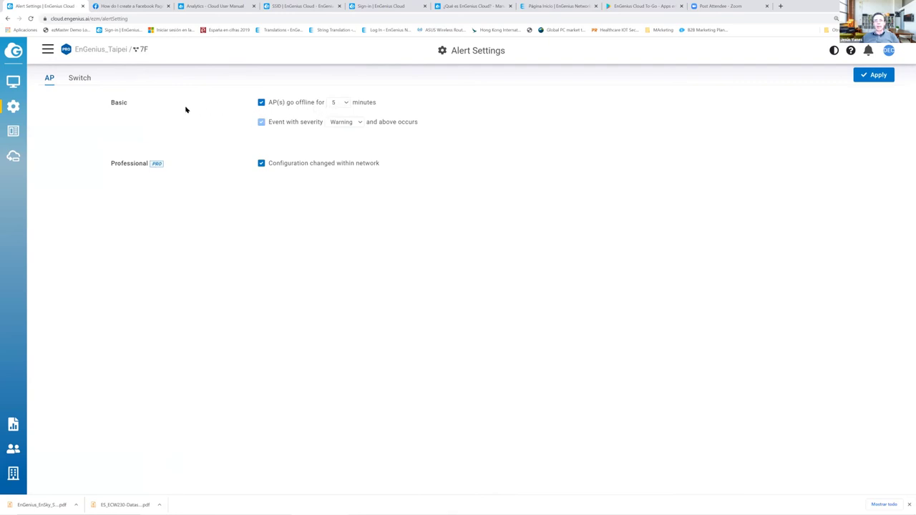
click(344, 104)
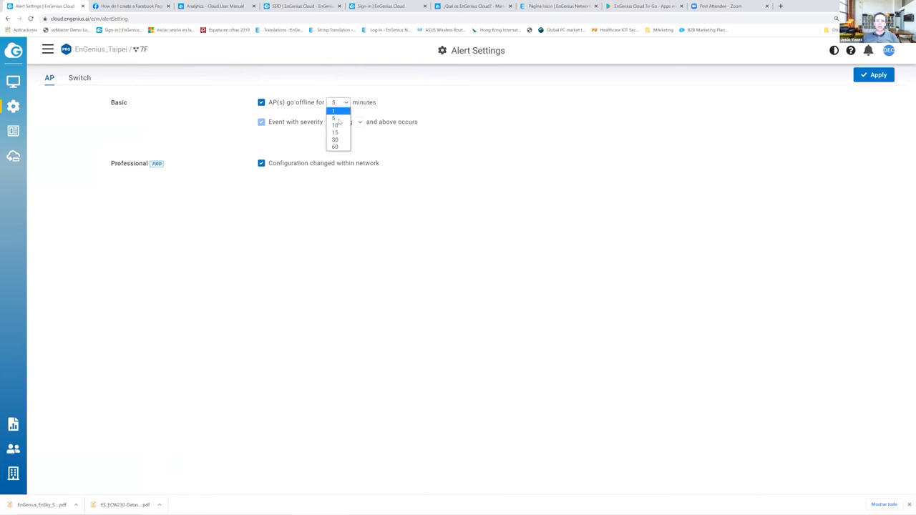
click(323, 124)
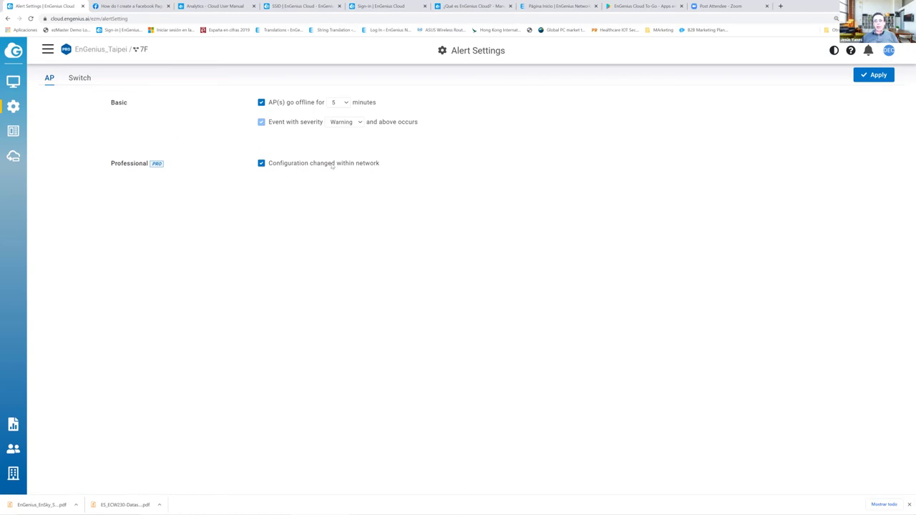
click(80, 79)
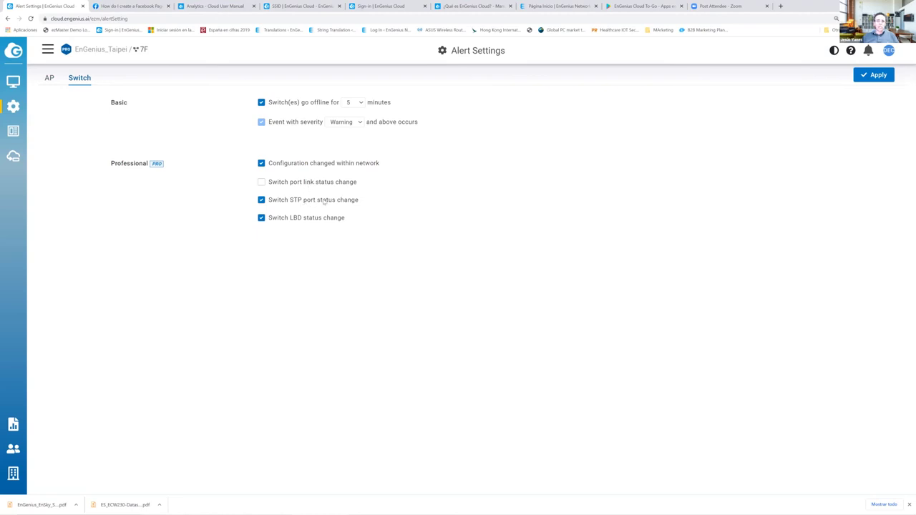
- Open the 7F network's VLAN Settings and dismiss a new VLAN form
mouse_move(20, 111)
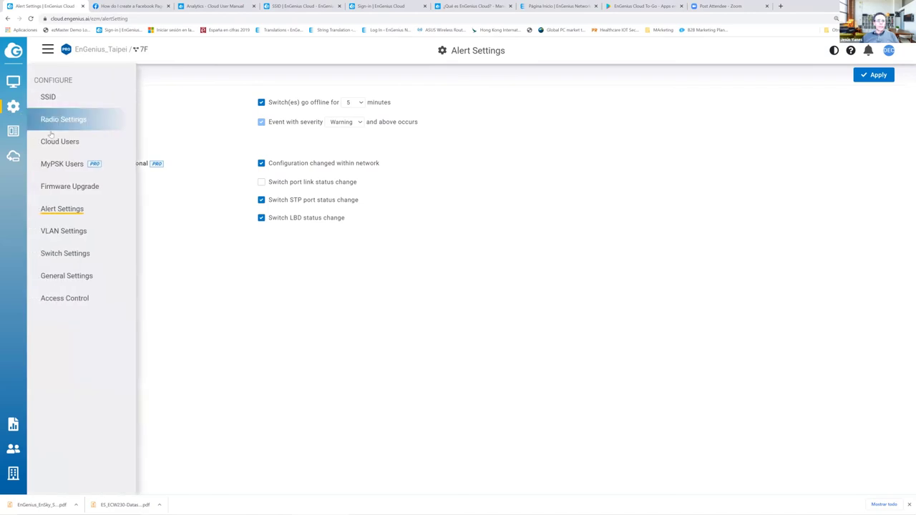
click(69, 232)
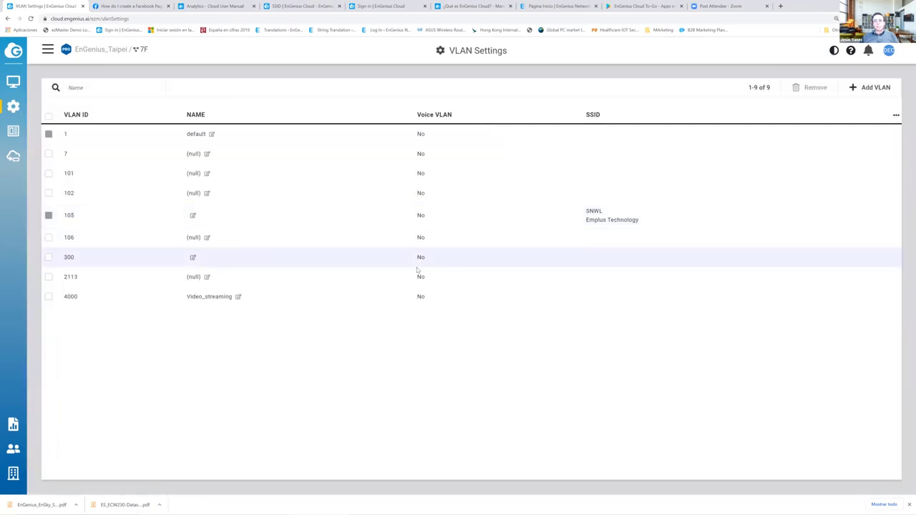
click(875, 87)
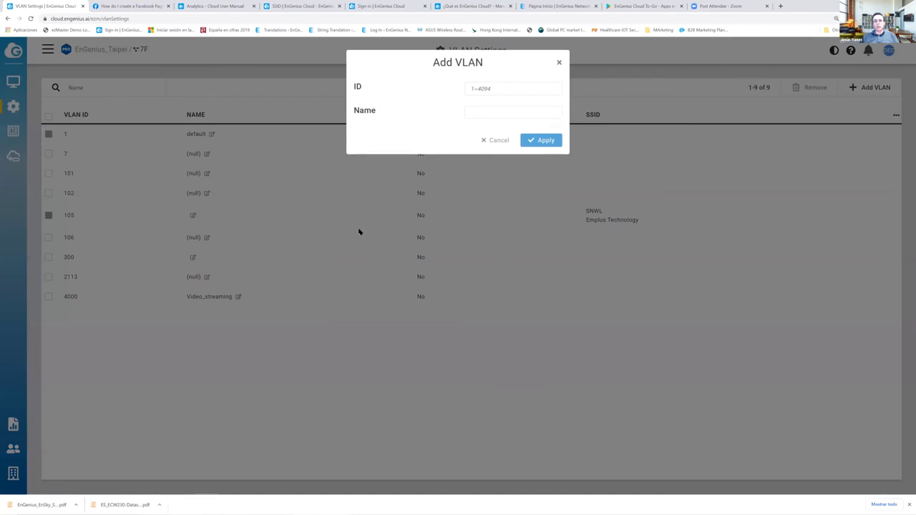
click(44, 148)
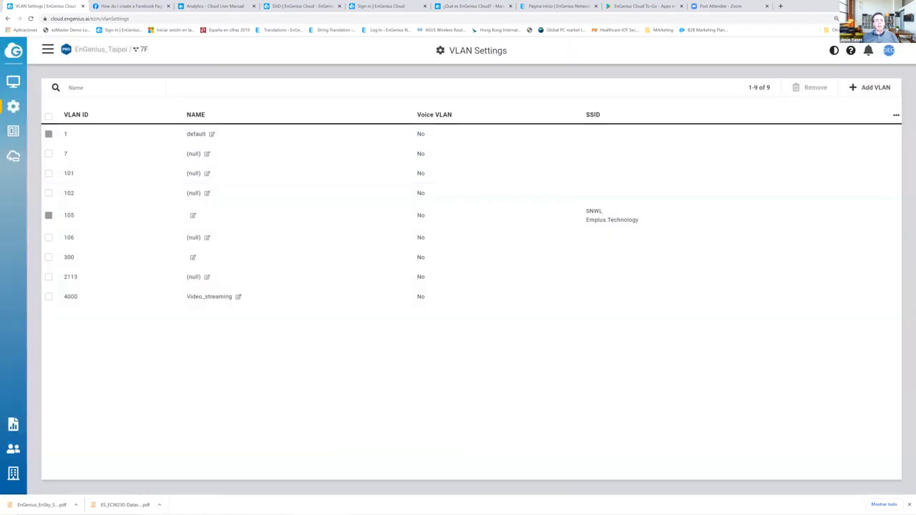
- Go to the Switch Settings page from the Configure menu
mouse_move(12, 131)
mouse_move(14, 109)
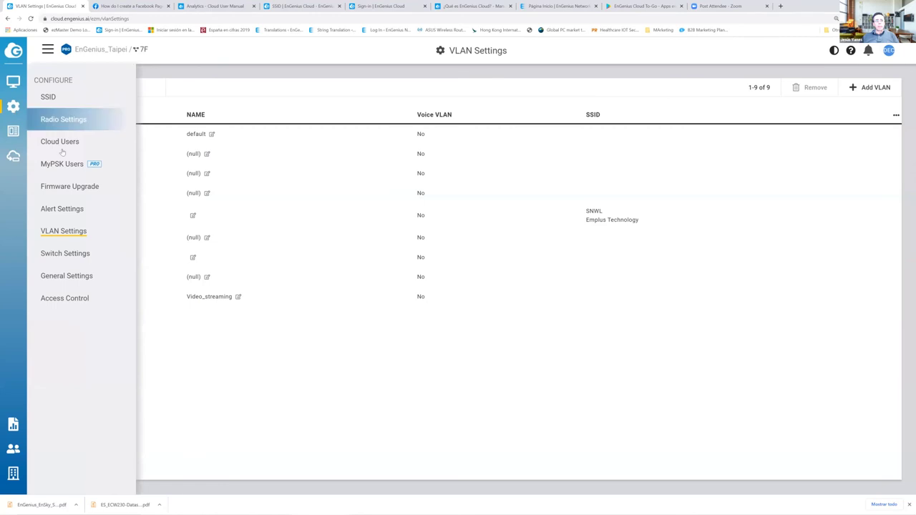
click(66, 254)
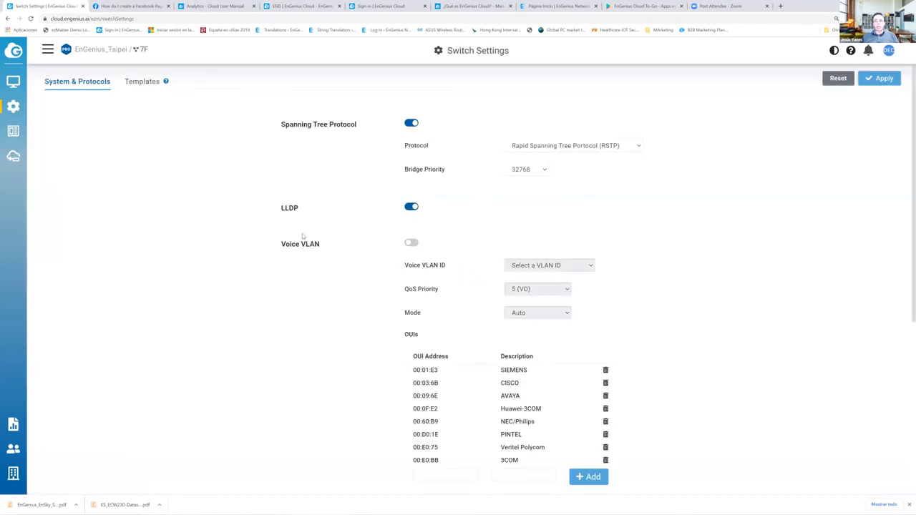
- Show the switch Templates tab, check the Model list in Add Templates, then cancel it
scroll(270, 239, down, 2)
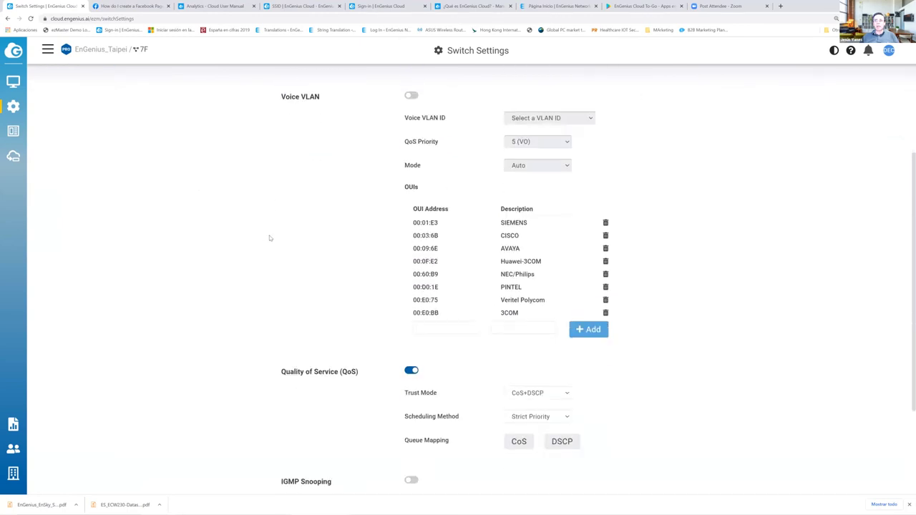
scroll(270, 239, down, 2)
scroll(270, 238, up, 4)
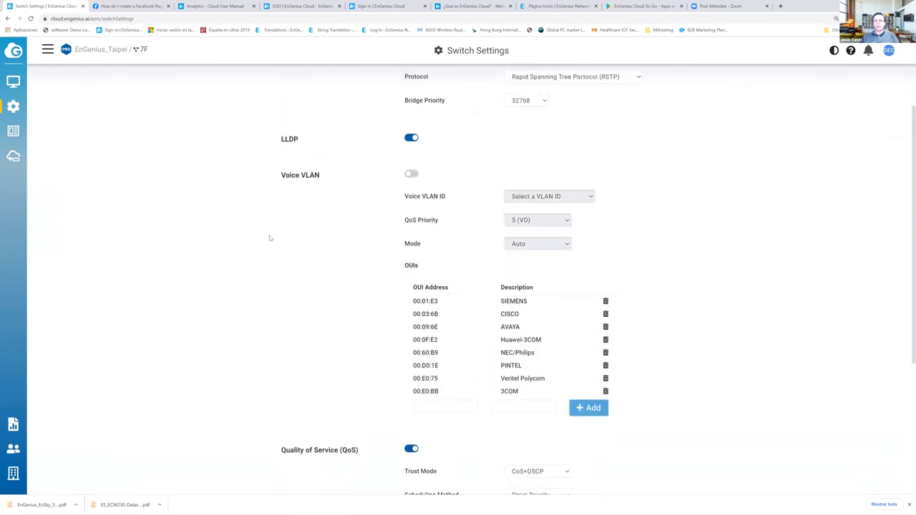
click(142, 83)
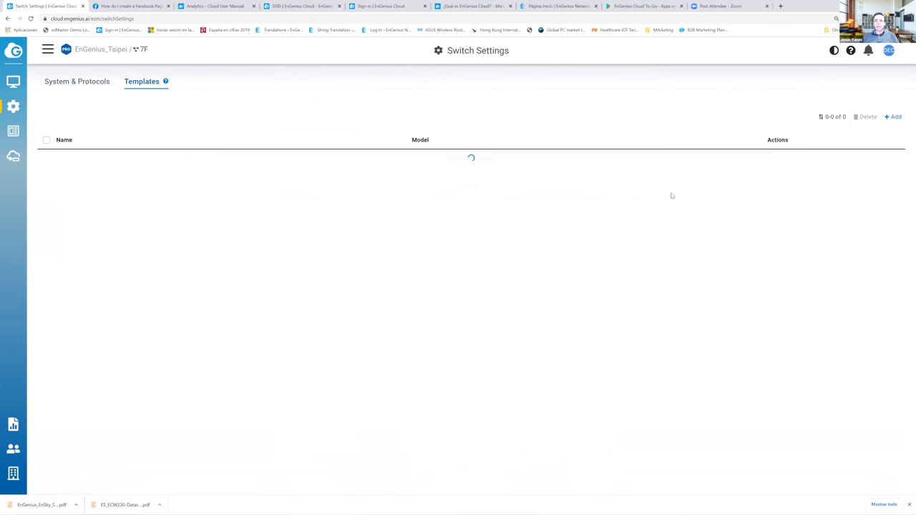
click(894, 117)
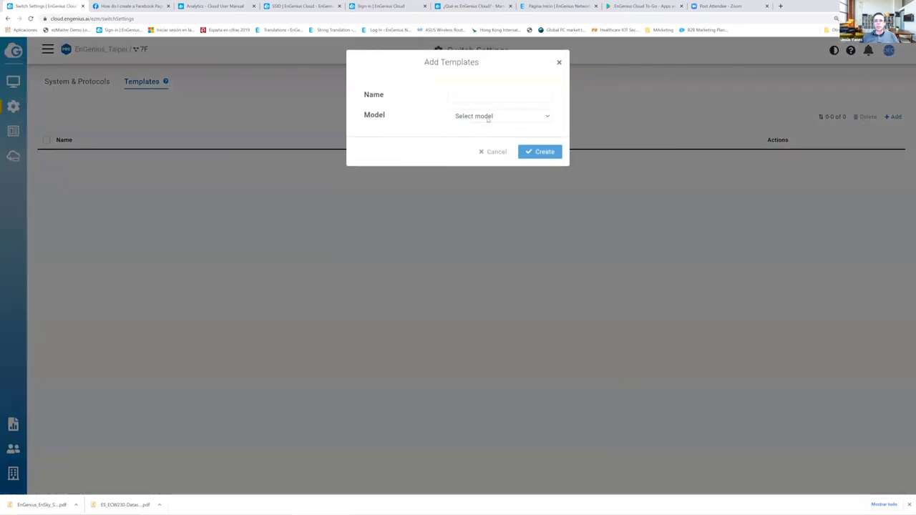
click(487, 117)
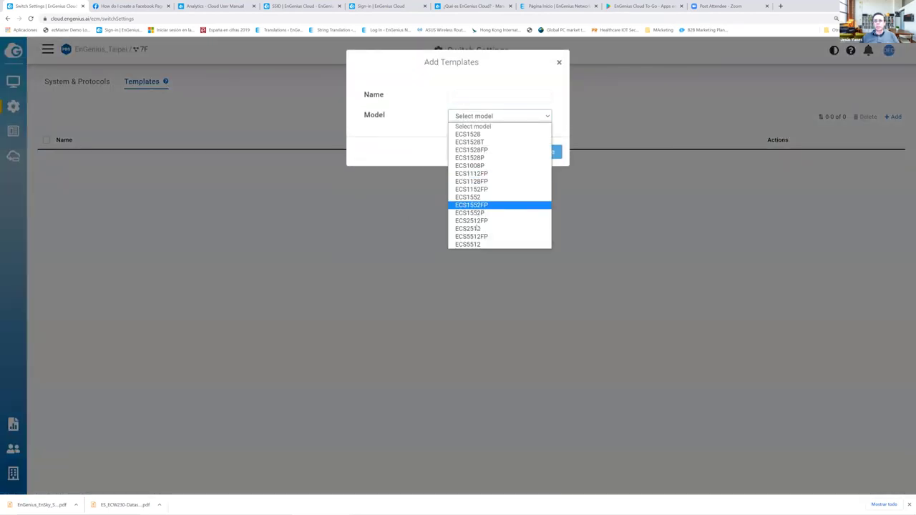
click(486, 96)
click(496, 152)
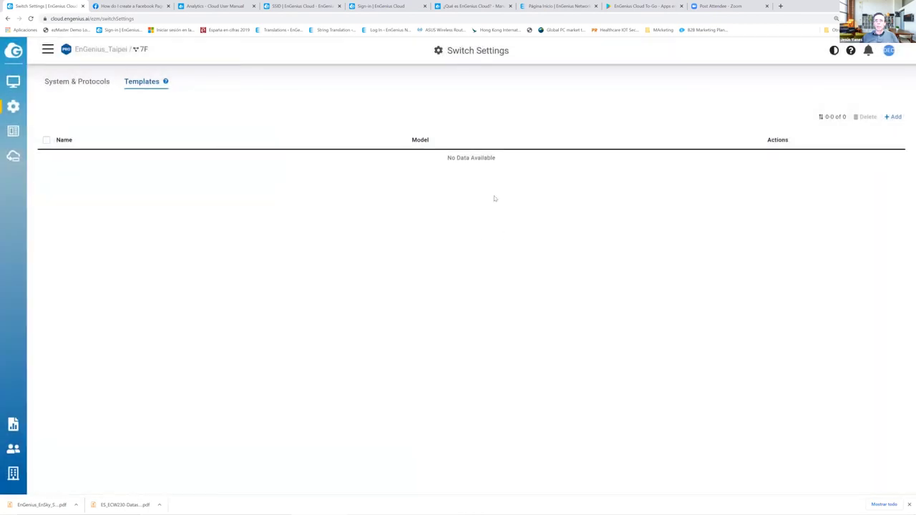
mouse_move(12, 107)
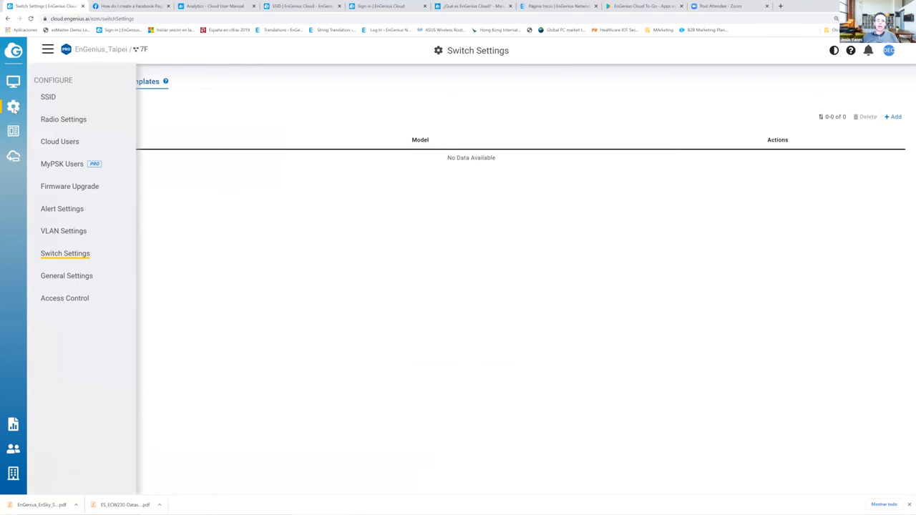
- Open General Settings and view the AP options for LED light, LAN ports and syslog
click(53, 278)
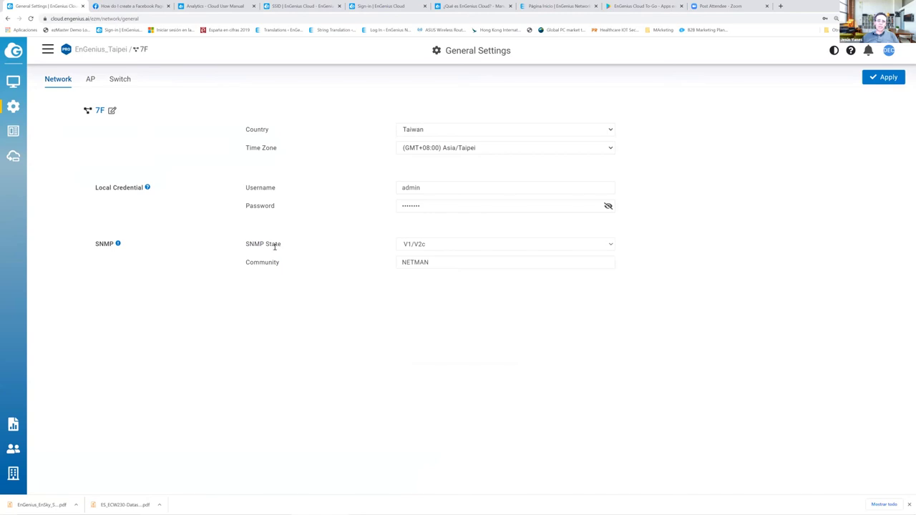
click(91, 80)
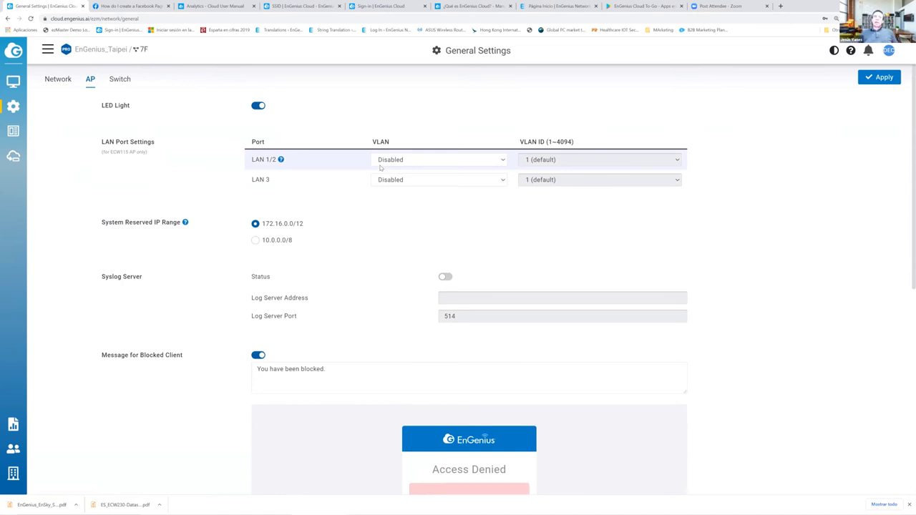
- Turn on Syslog Server Status and leave the Log Server Address empty
click(446, 277)
click(454, 299)
text(192.1)
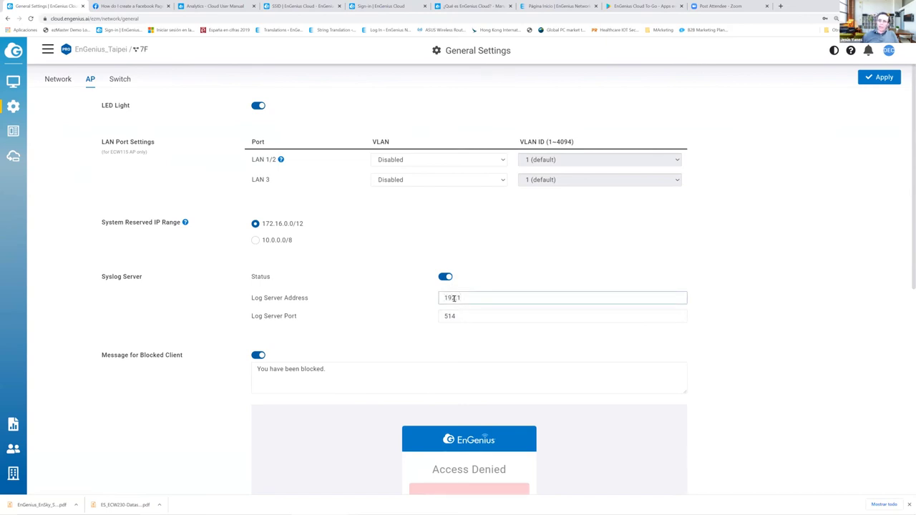
text(68.)
drag(488, 300, 431, 299)
key(BackSpace)
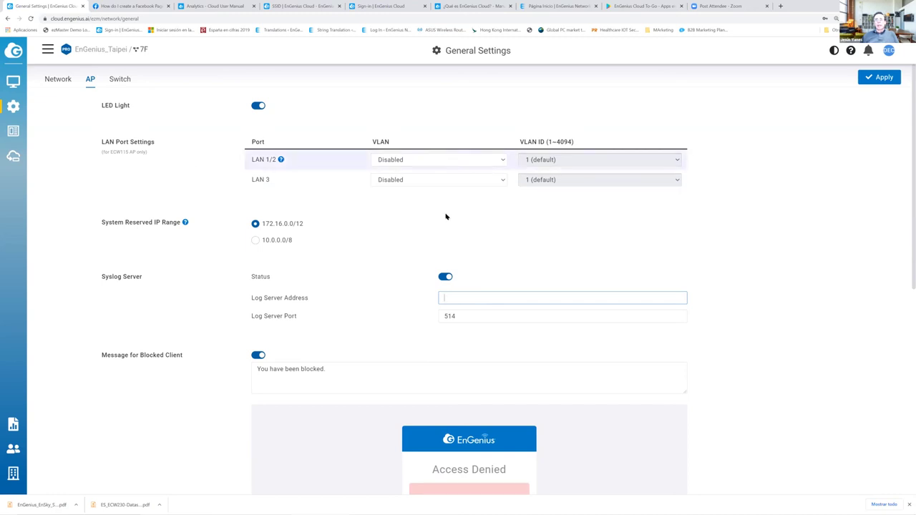
- Check the LAN 1/2 VLAN mode choices and scroll further down the AP settings
click(417, 160)
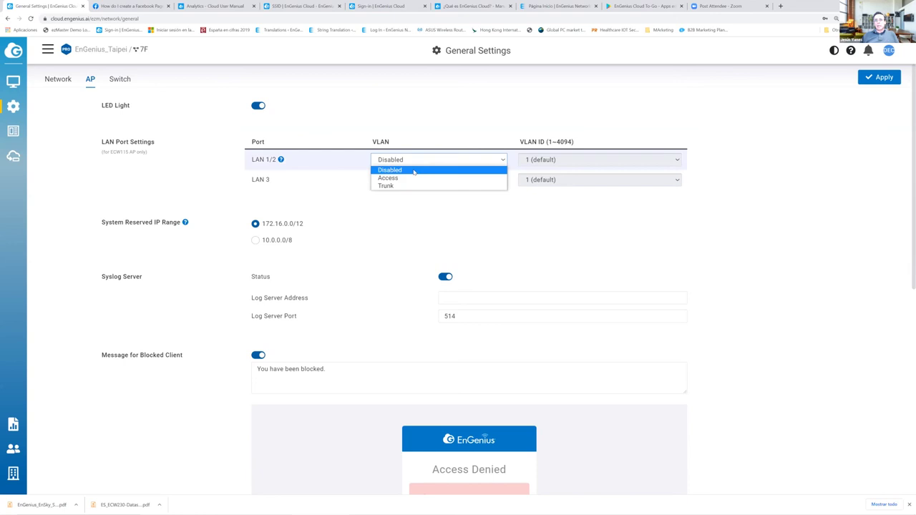
scroll(391, 264, down, 4)
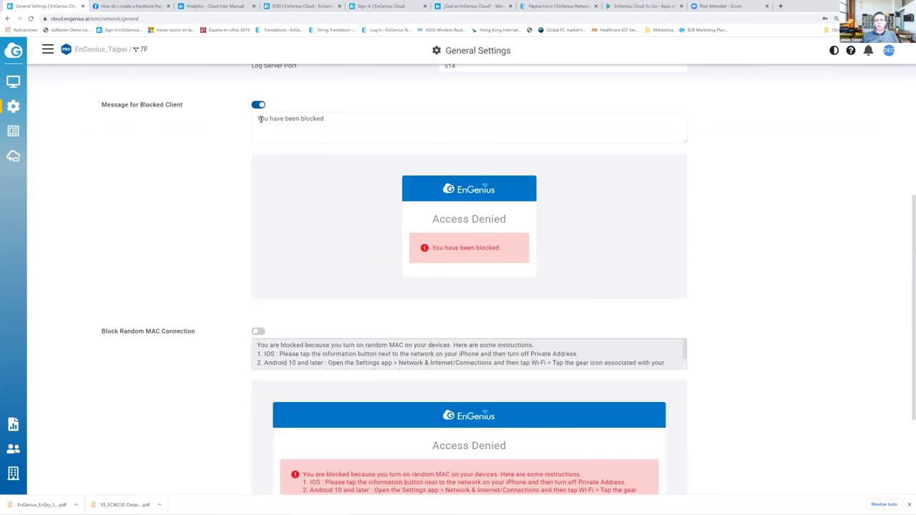
scroll(336, 221, down, 2)
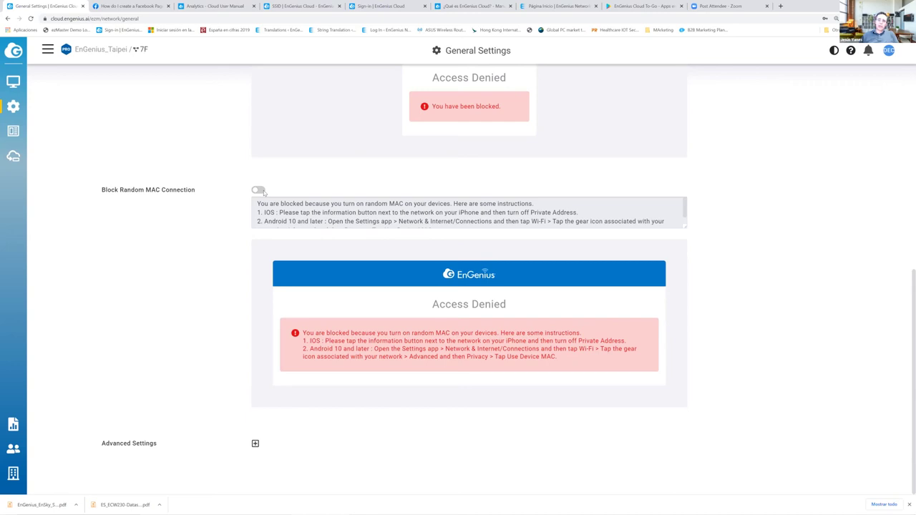
- Toggle Block Random MAC Connection on and back off, then expand Advanced Settings
click(260, 190)
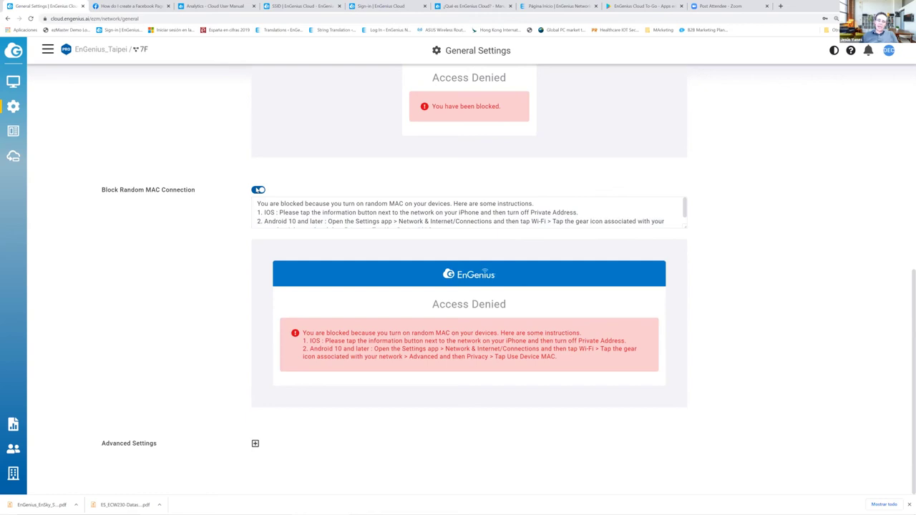
click(258, 190)
click(256, 444)
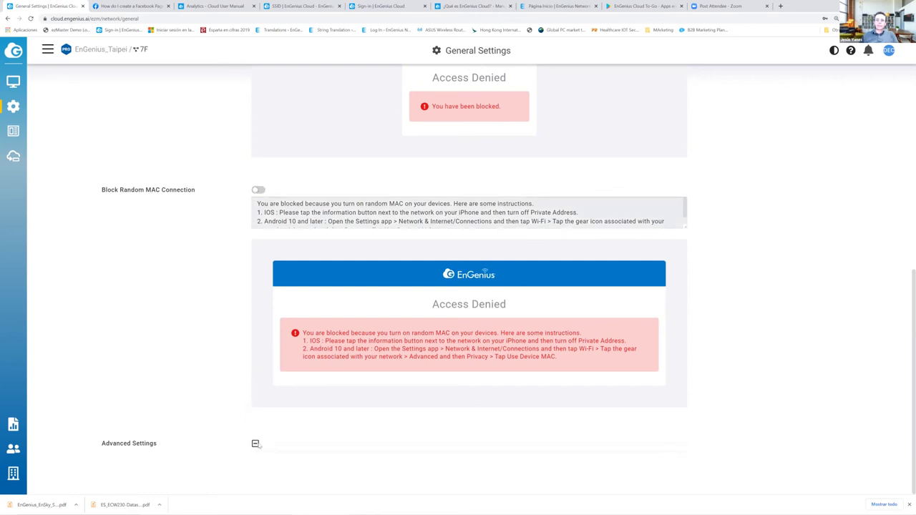
scroll(378, 334, down, 3)
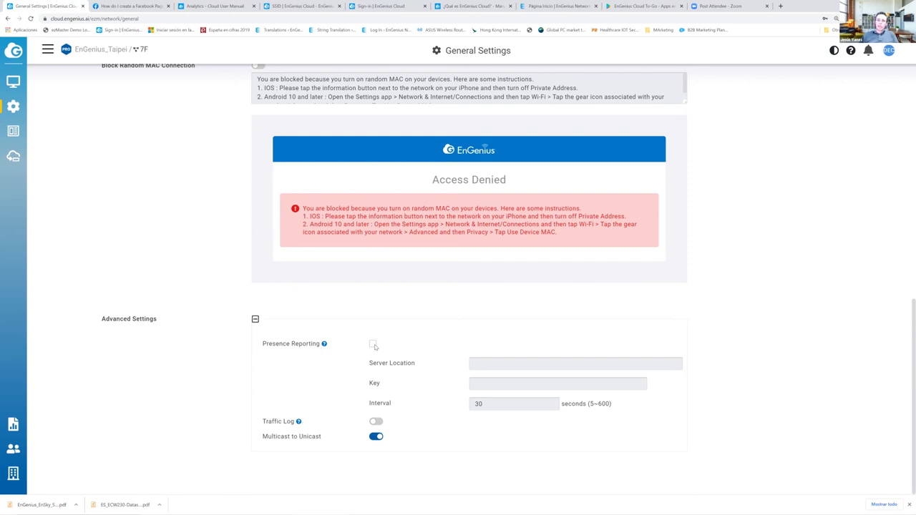
- Enable Presence Reporting and Traffic Log for the access points
click(372, 345)
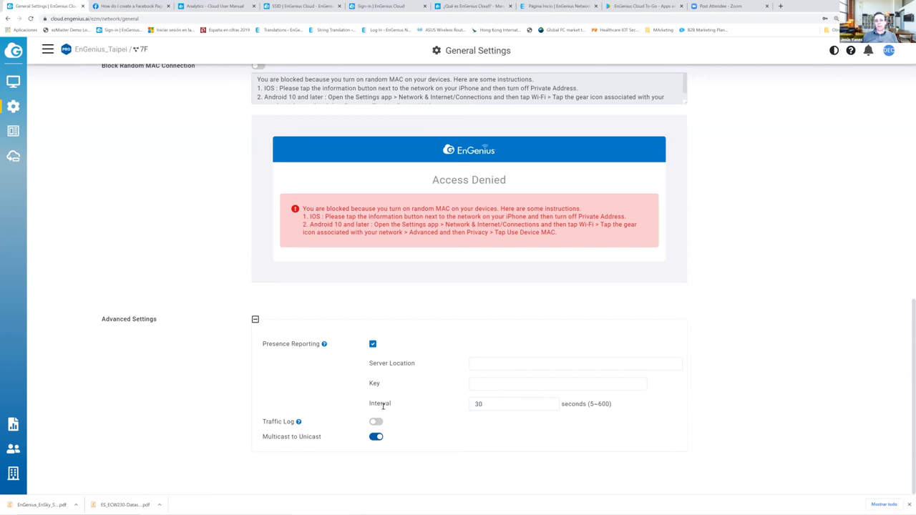
mouse_move(298, 422)
click(378, 422)
mouse_move(14, 108)
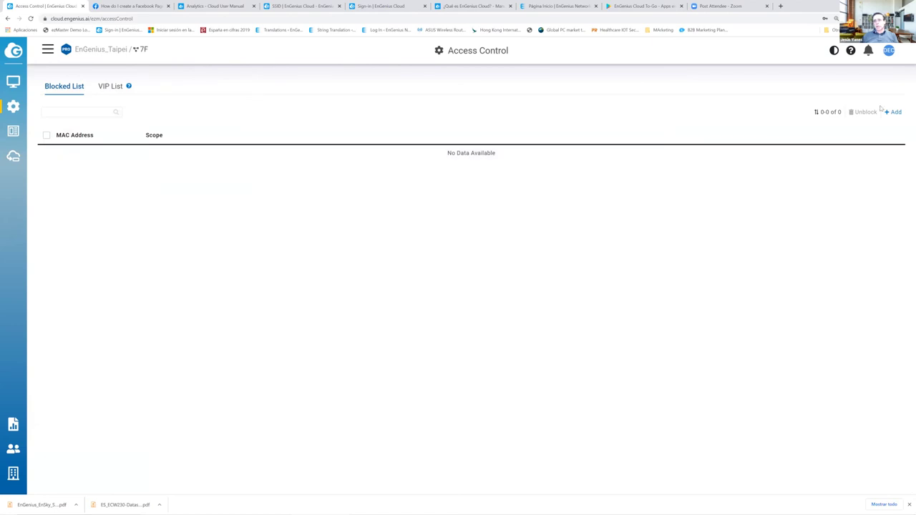
- Show the empty Access Control VIP List, then go to the Reports section
click(111, 87)
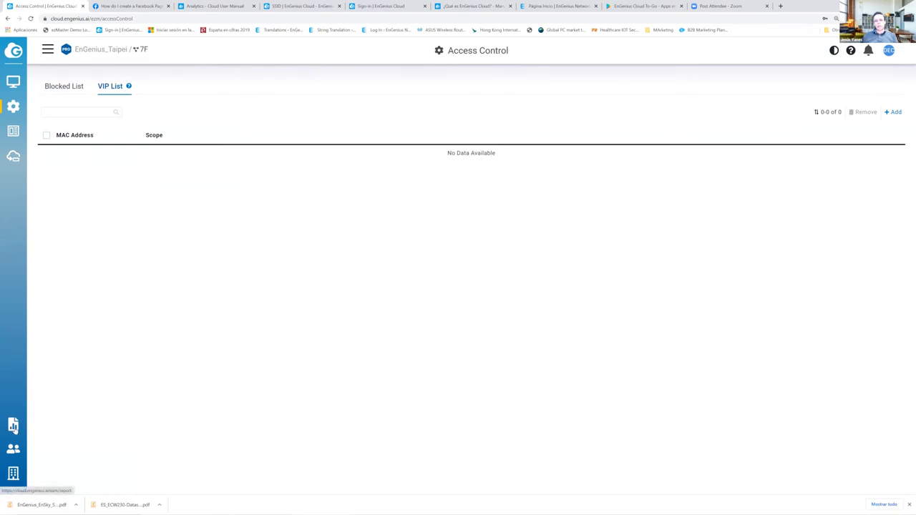
click(14, 427)
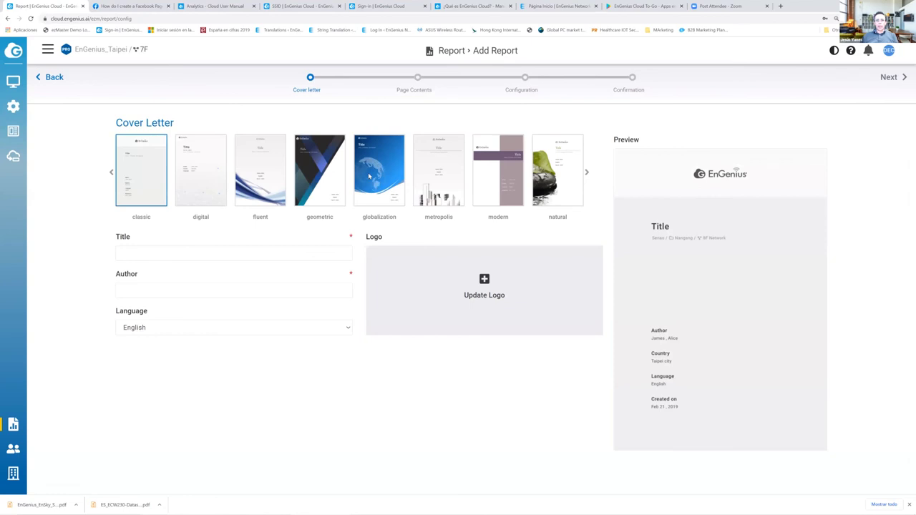
- Choose the globalization cover, with title 'Colegio Educacion' and author 'Sistemas de Geston'
click(370, 176)
click(202, 251)
text(C)
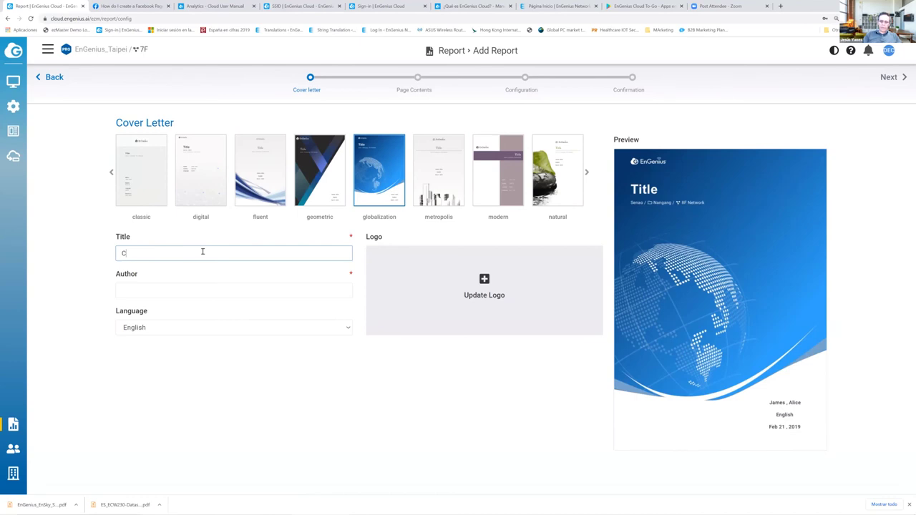
text(olegio Educación)
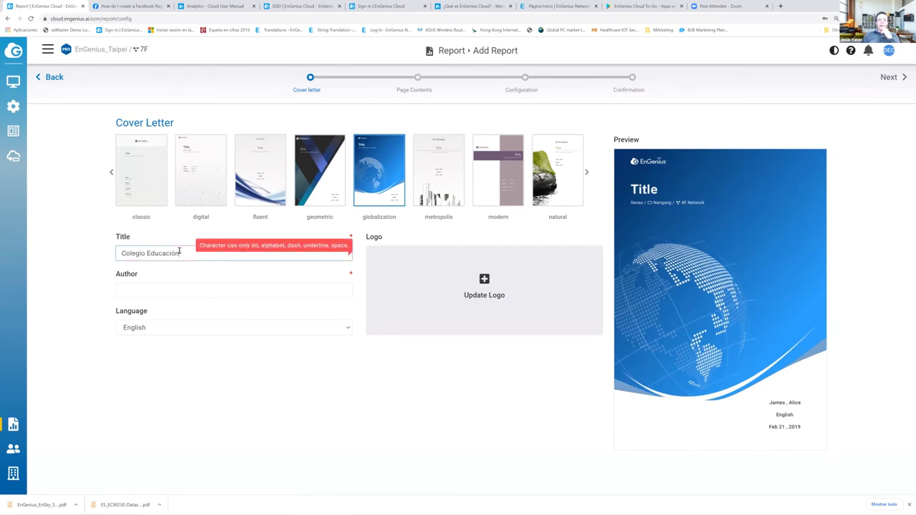
key(BackSpace)
key(BackSpace)
text(o)
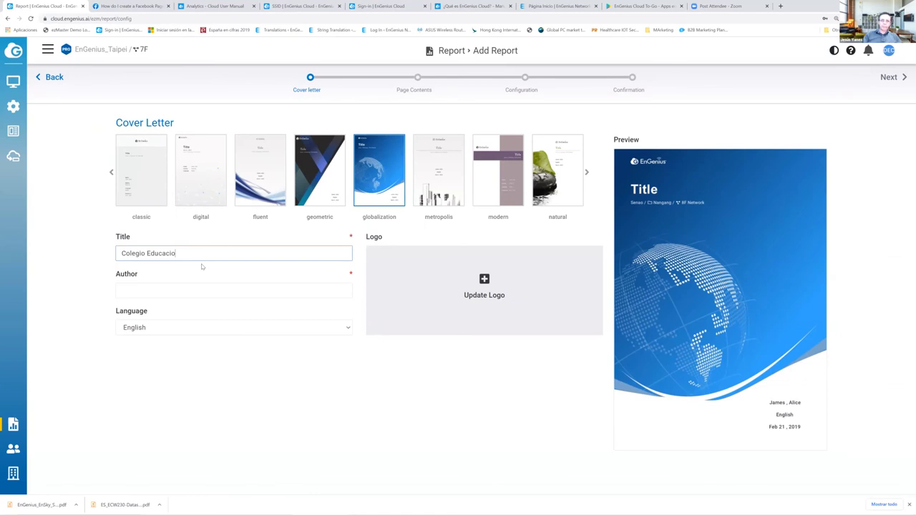
text(n)
click(133, 291)
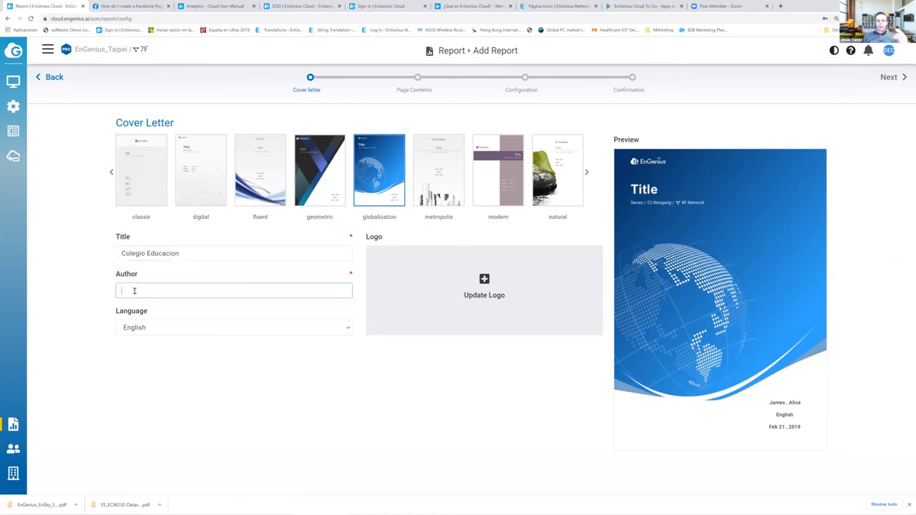
text(S)
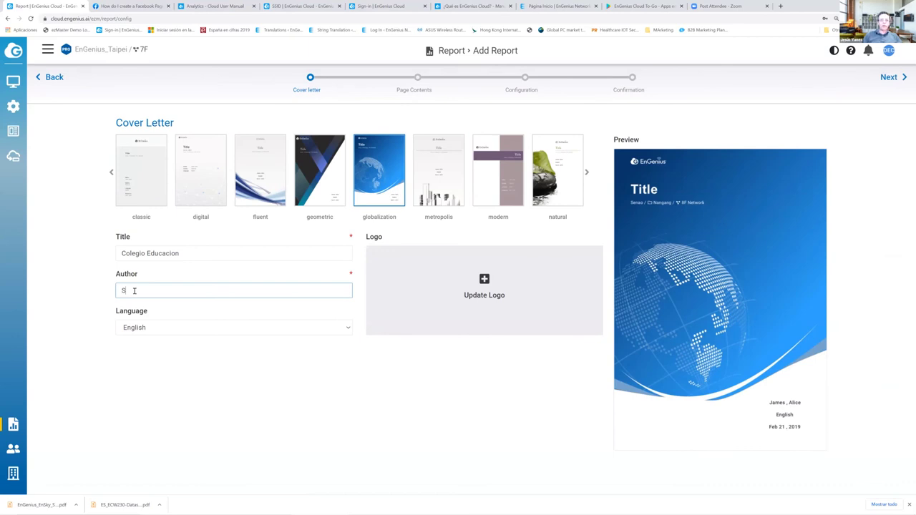
text(istemas de Geston)
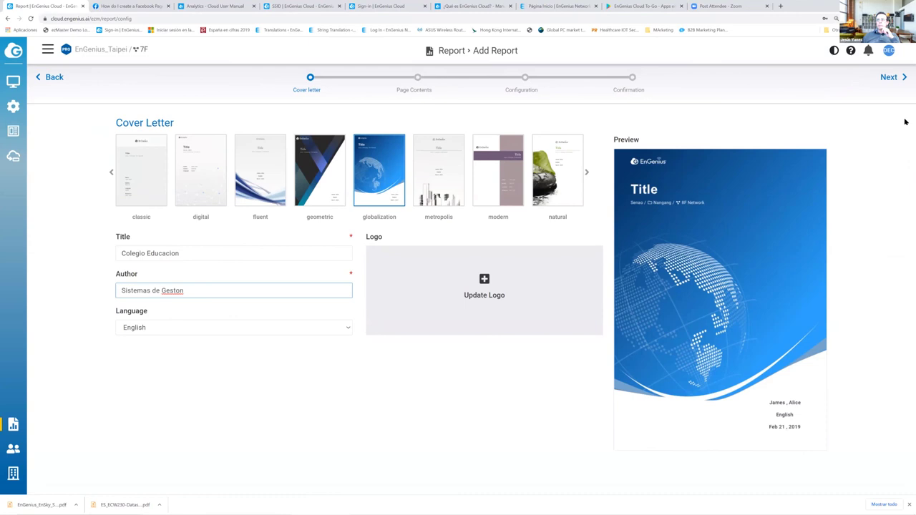
- Include Topology, Google Map, Floor Plan and SSID pages, then advance to Configuration
click(886, 78)
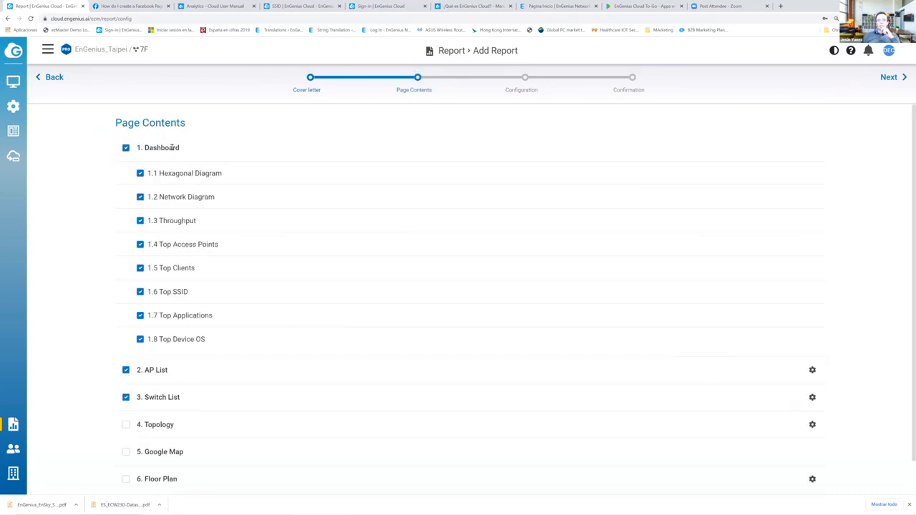
scroll(213, 261, down, 1)
click(126, 389)
click(126, 416)
click(126, 443)
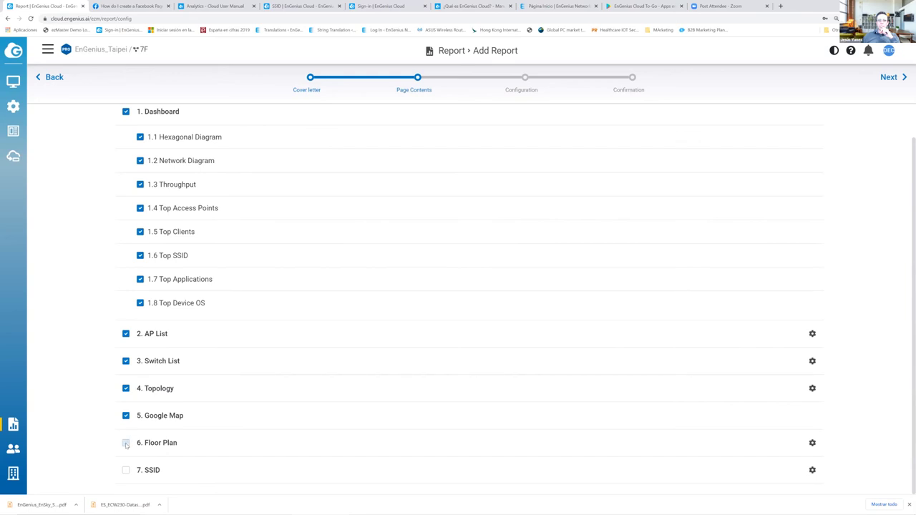
click(126, 471)
scroll(594, 161, up, 1)
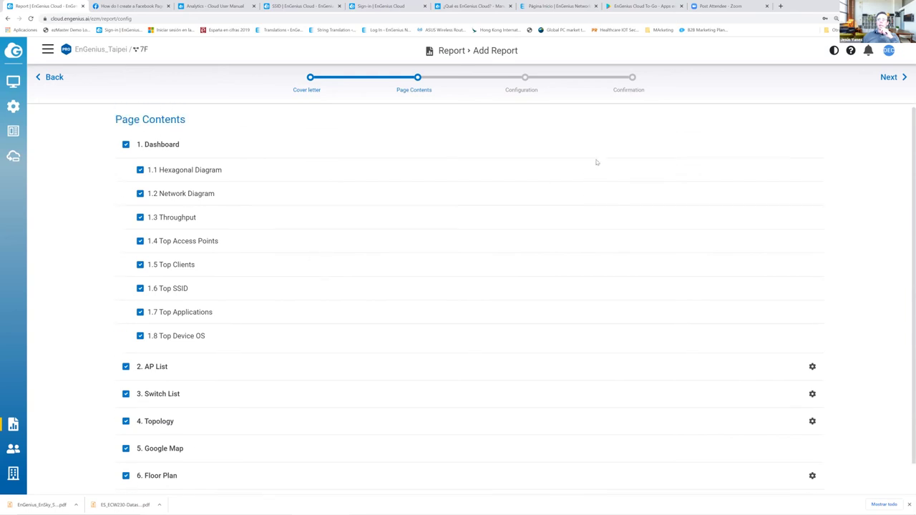
click(903, 77)
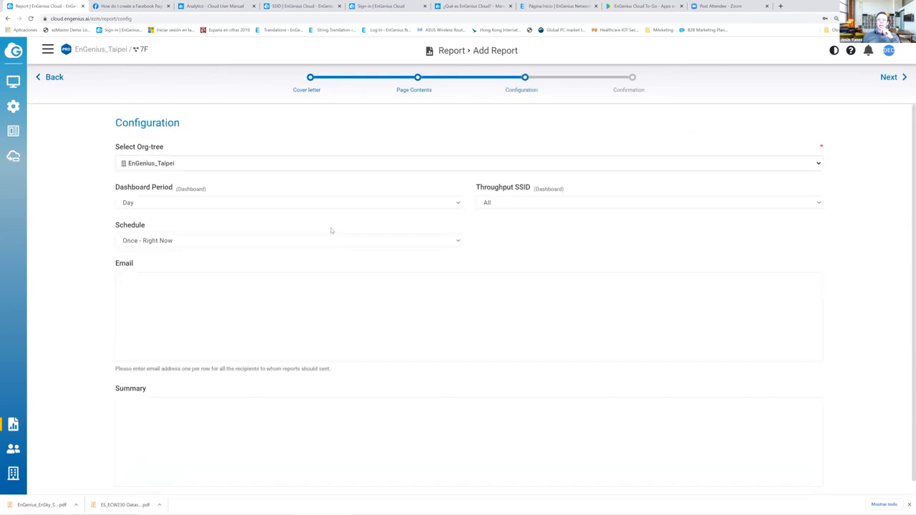
- Keep org-tree EnGenius_Taipei, Day dashboard period, all SSIDs and Once - Right Now schedule
click(183, 165)
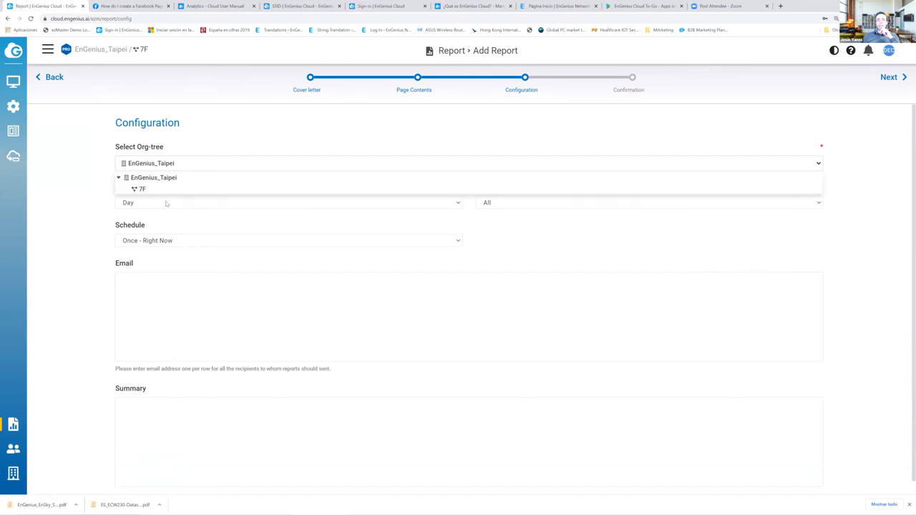
click(38, 221)
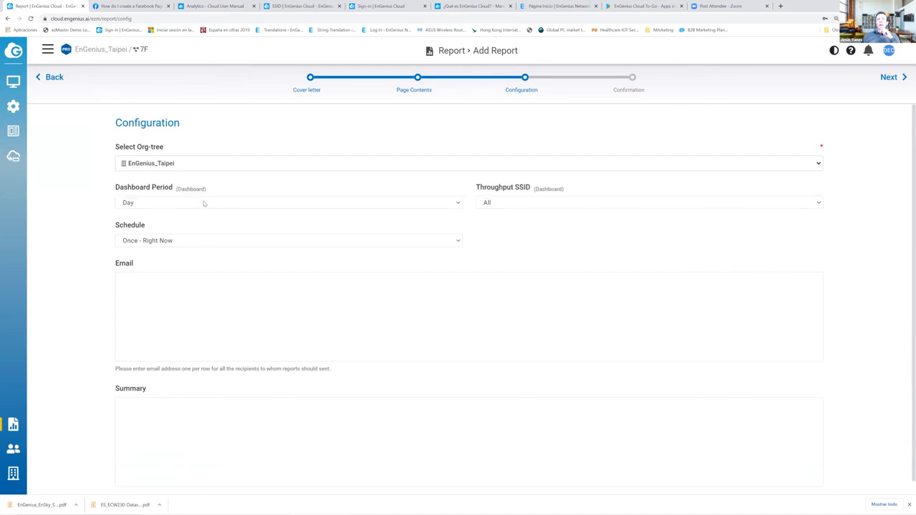
click(204, 204)
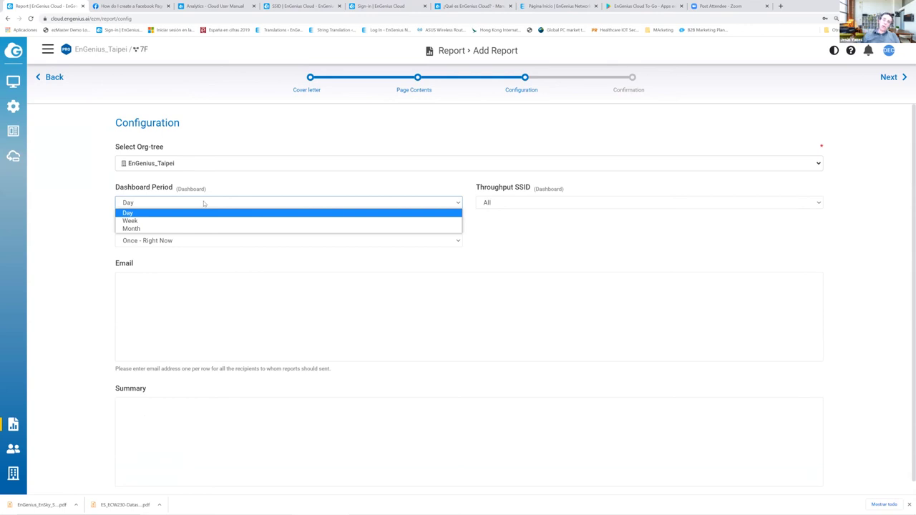
click(504, 204)
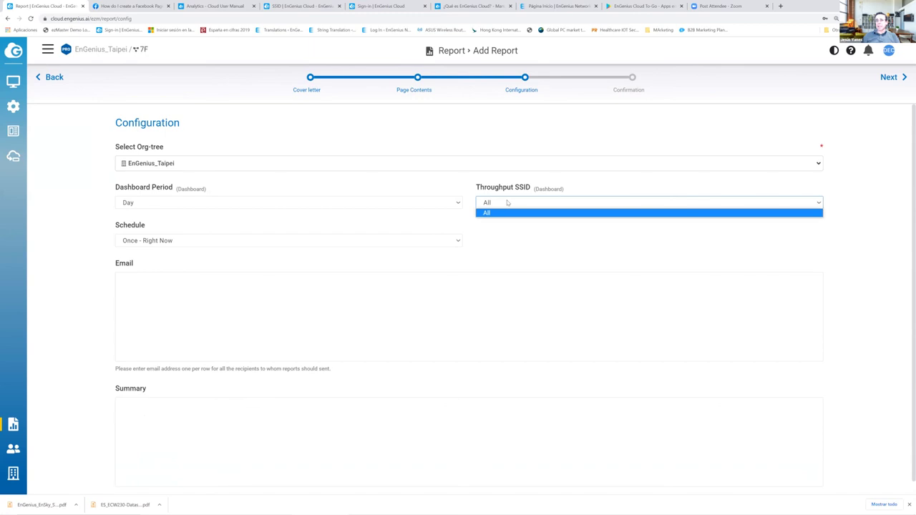
click(187, 242)
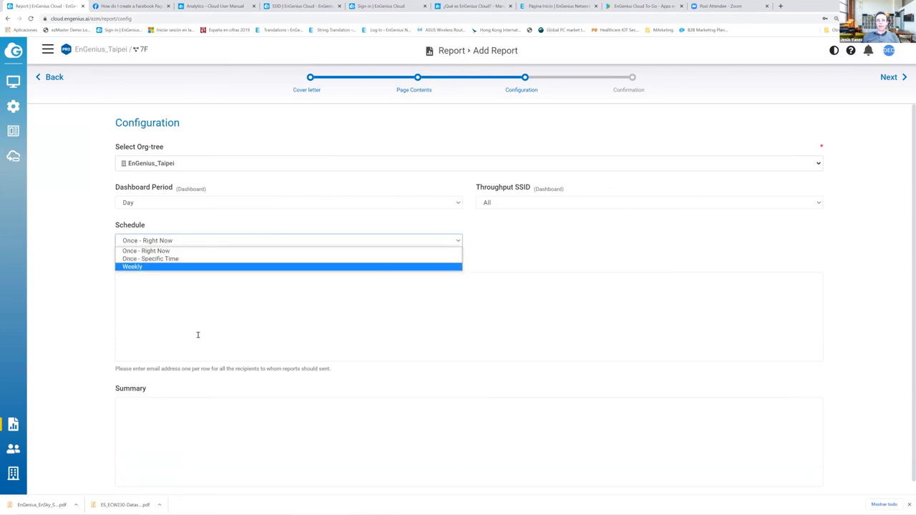
- Enter an '@' recipient in the Email box, then select the invalid entries
click(177, 283)
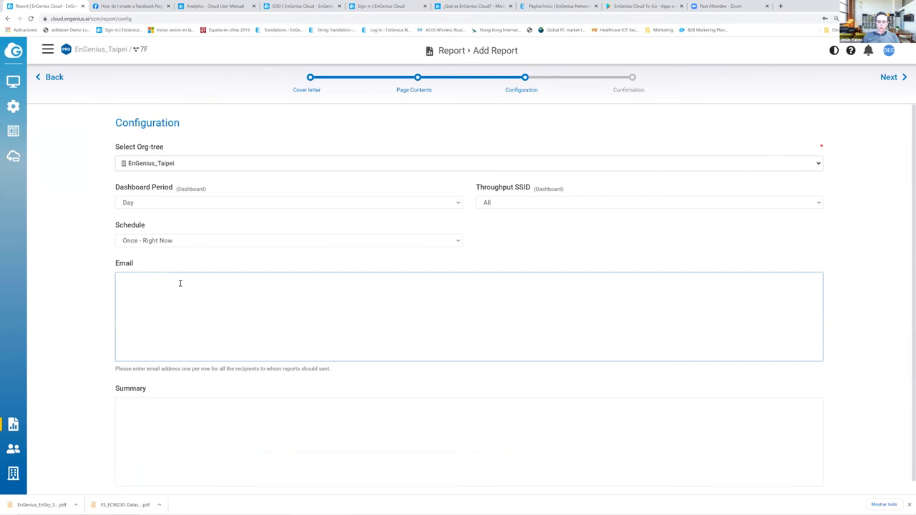
text(@)
key(Return)
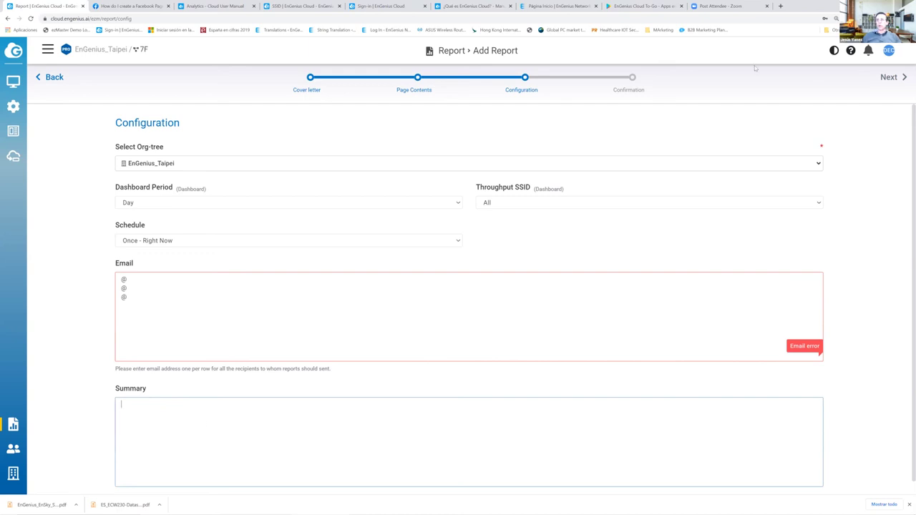
click(900, 79)
key(ctrl+a)
- Delete the '@' recipients, review the Confirmation summary, and apply the Colegio Educacion report
key(BackSpace)
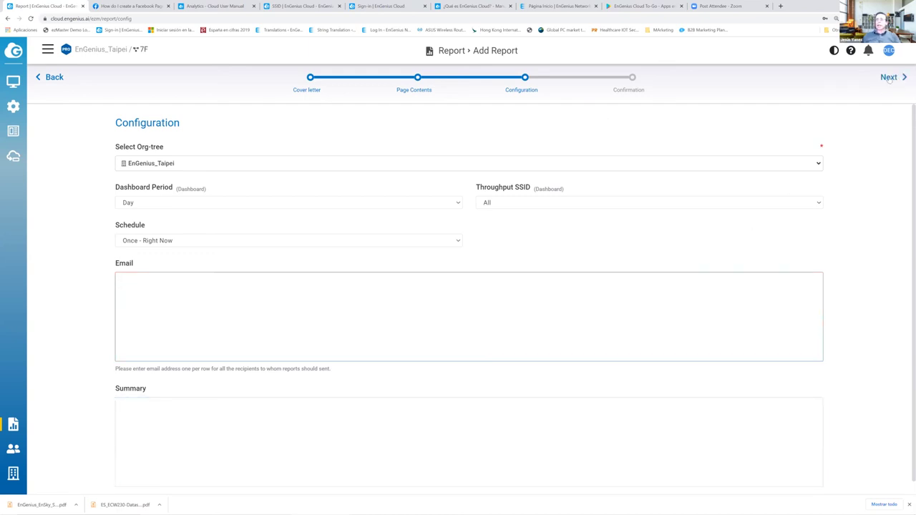
click(888, 78)
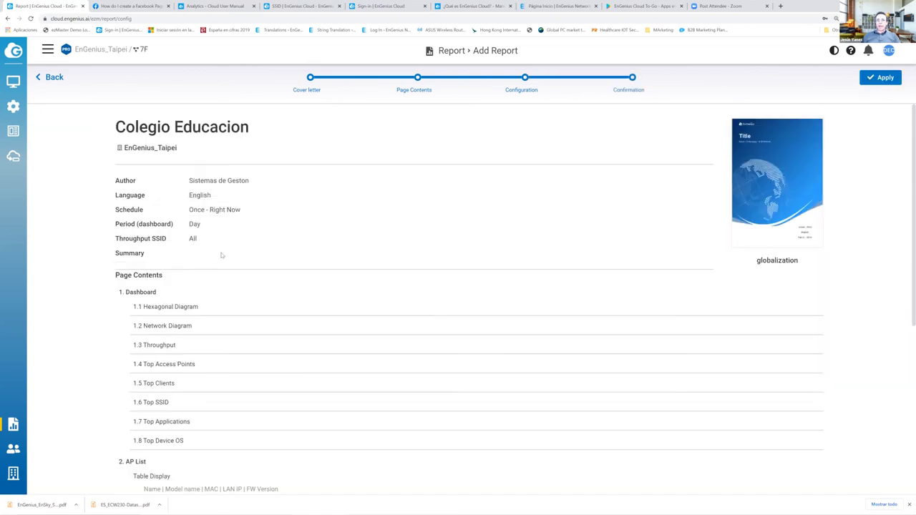
scroll(221, 255, down, 3)
scroll(458, 290, down, 5)
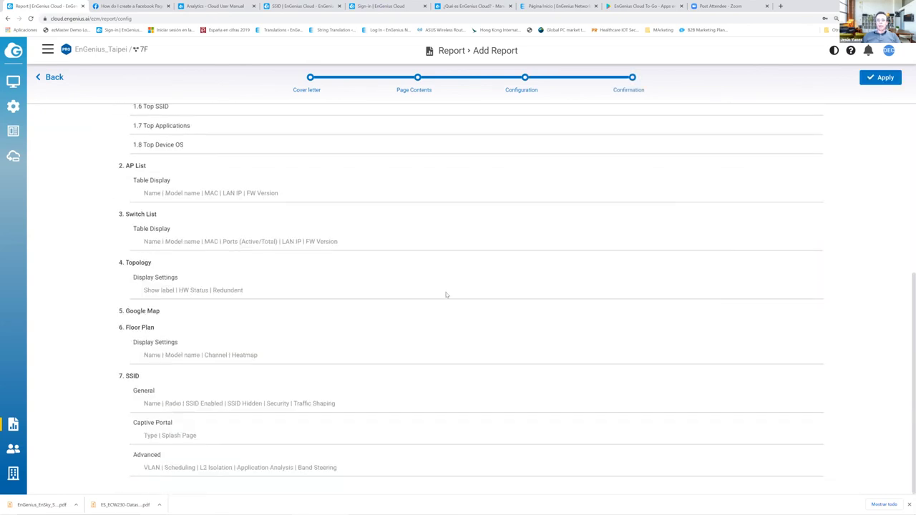
scroll(346, 341, up, 8)
click(884, 78)
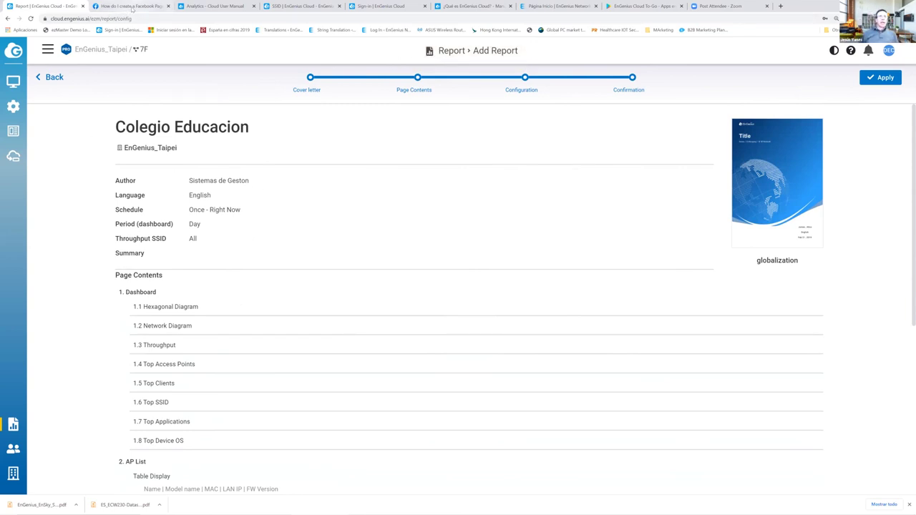
- Open the EnGenius_Taipei 7F Dashboard from Manage and review its throughput chart
mouse_move(12, 81)
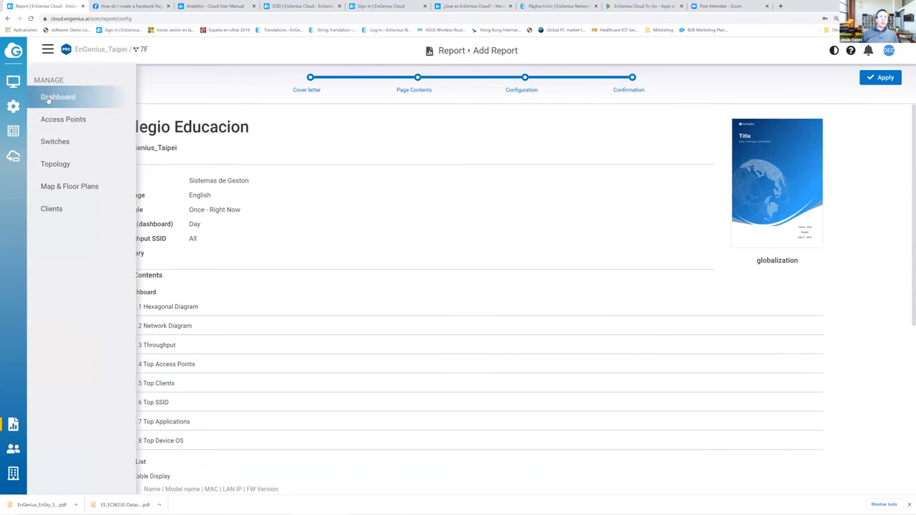
click(49, 101)
scroll(190, 225, down, 3)
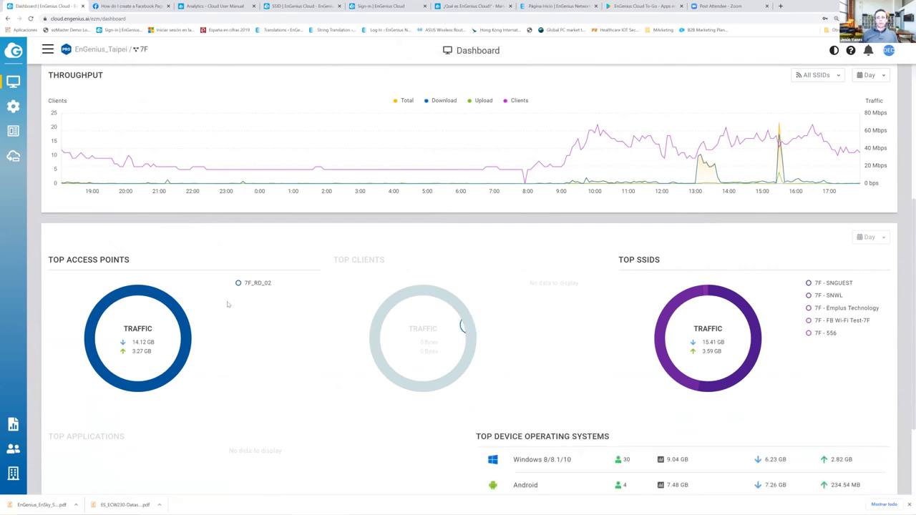
scroll(227, 307, down, 3)
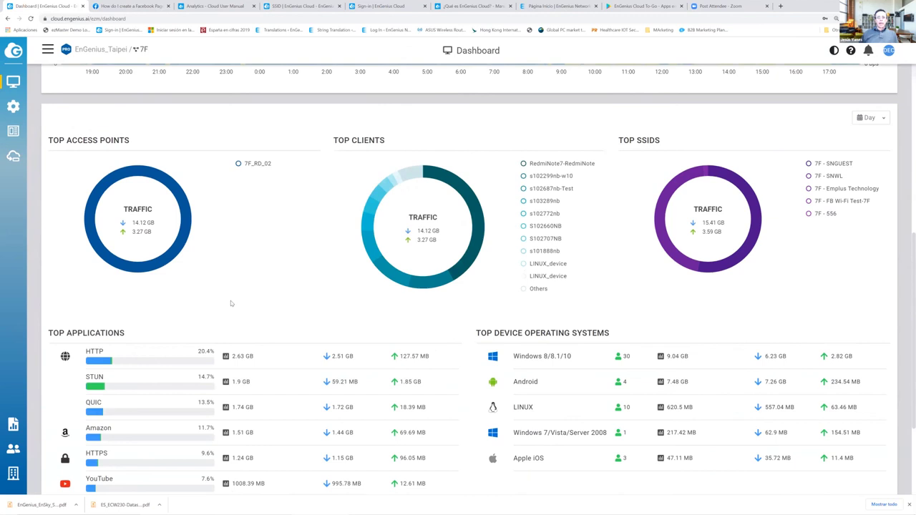
scroll(230, 303, up, 3)
scroll(230, 303, down, 5)
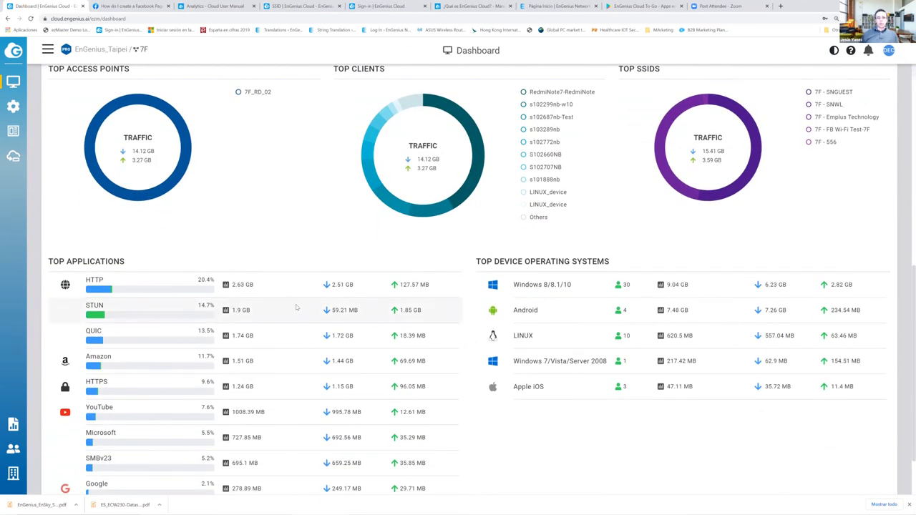
scroll(299, 306, up, 1)
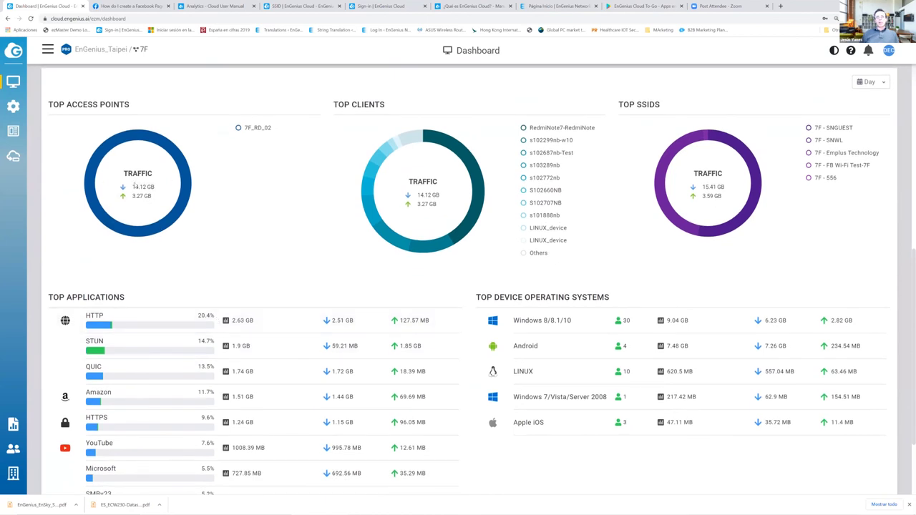
- Scroll through the Top access points, clients, SSIDs, applications and operating systems lists
mouse_move(257, 129)
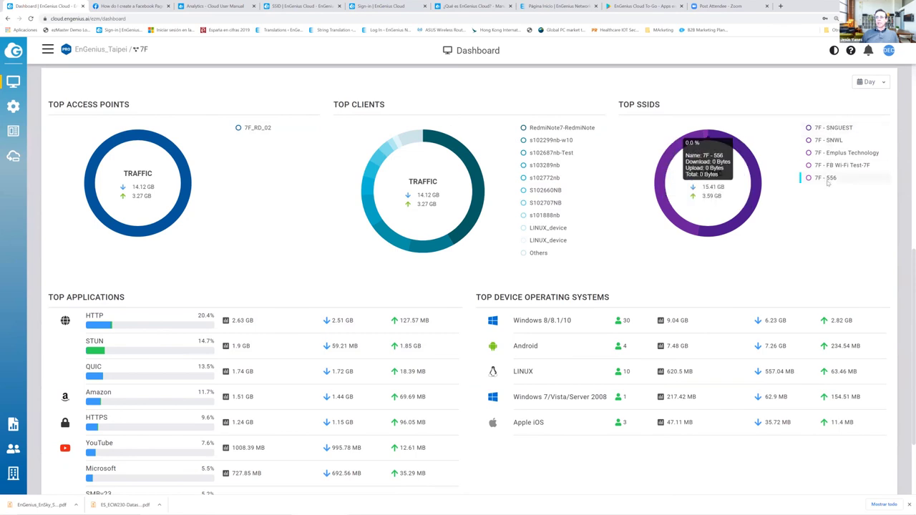
scroll(282, 254, down, 1)
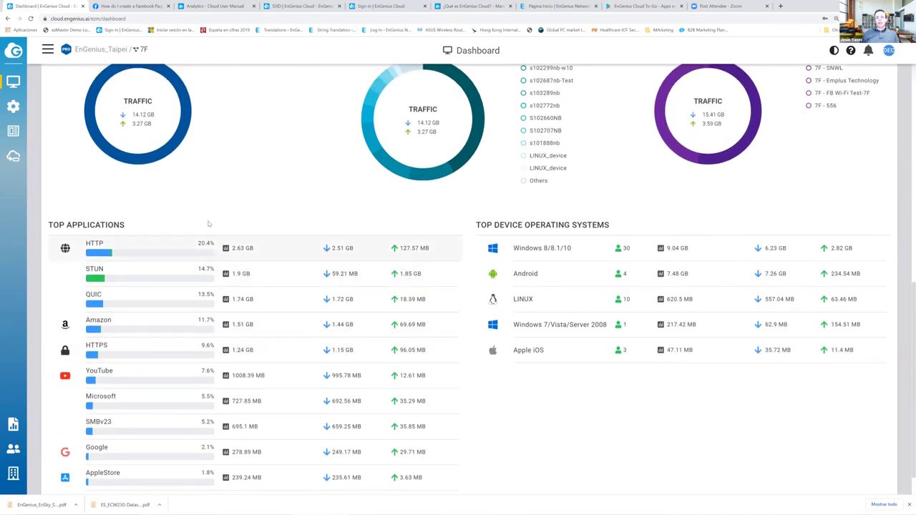
scroll(153, 247, down, 1)
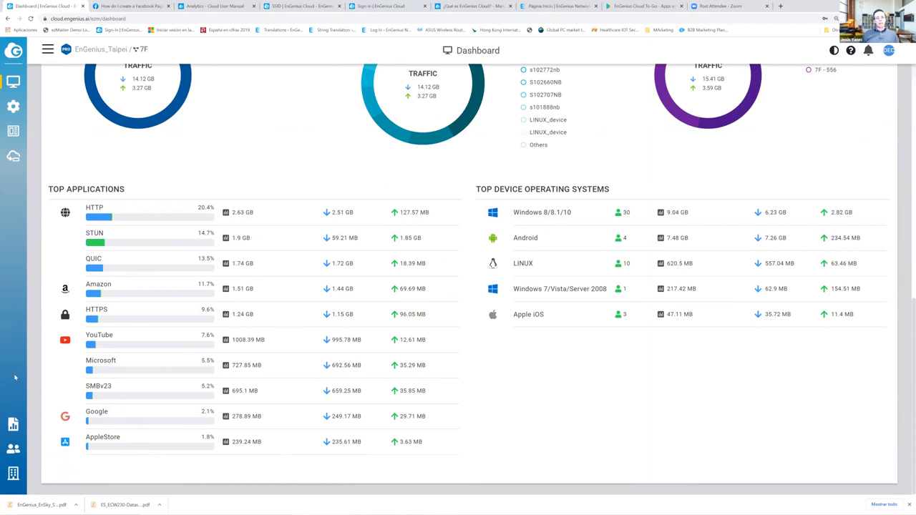
mouse_move(15, 378)
mouse_move(16, 109)
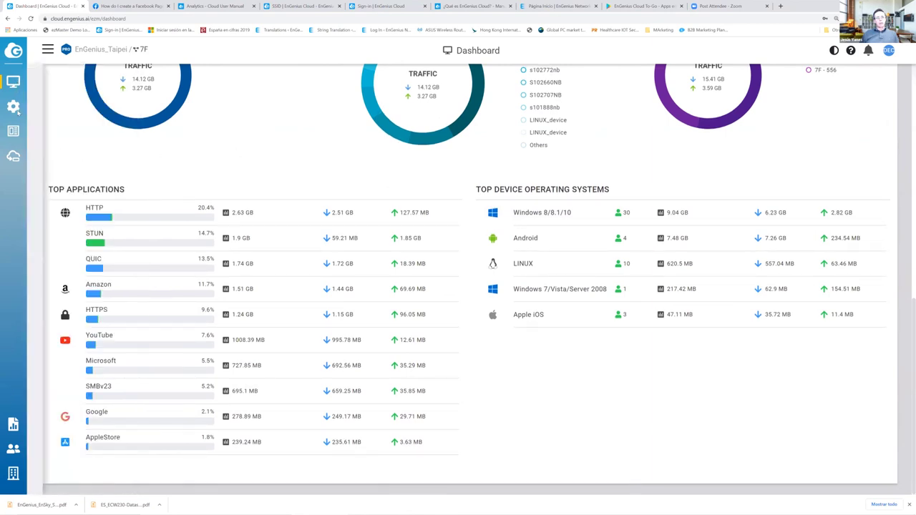
scroll(229, 156, up, 3)
scroll(229, 156, up, 1)
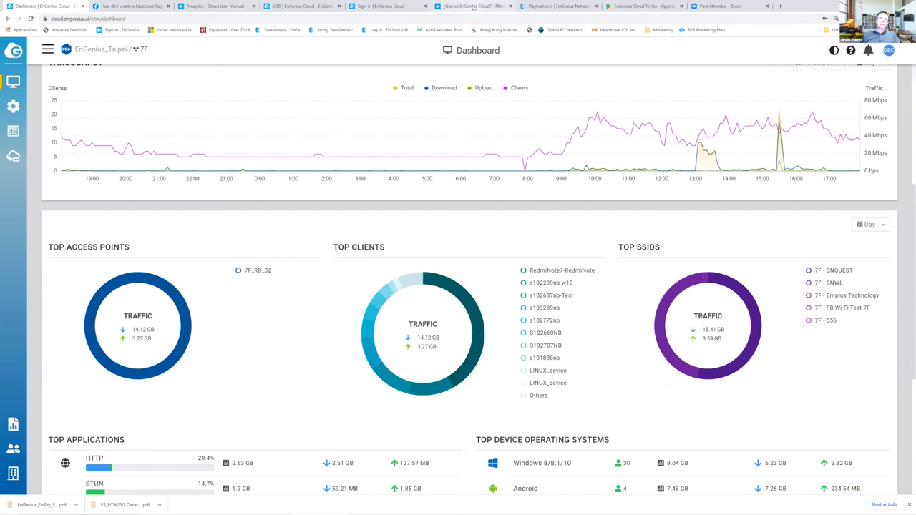
click(473, 6)
- Search the web for 'engenius networks .eu partners' and open the Partner Portal Intro for EU result
click(465, 19)
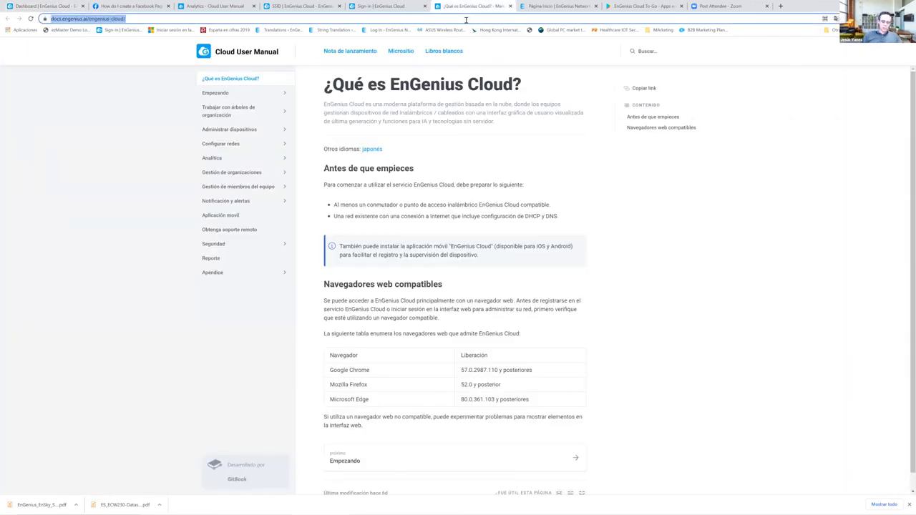
text(engenius n)
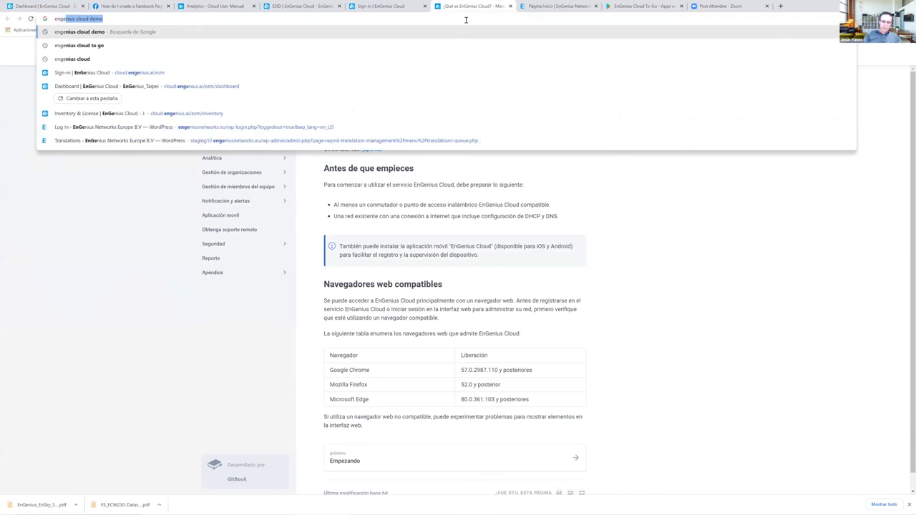
text(etwor)
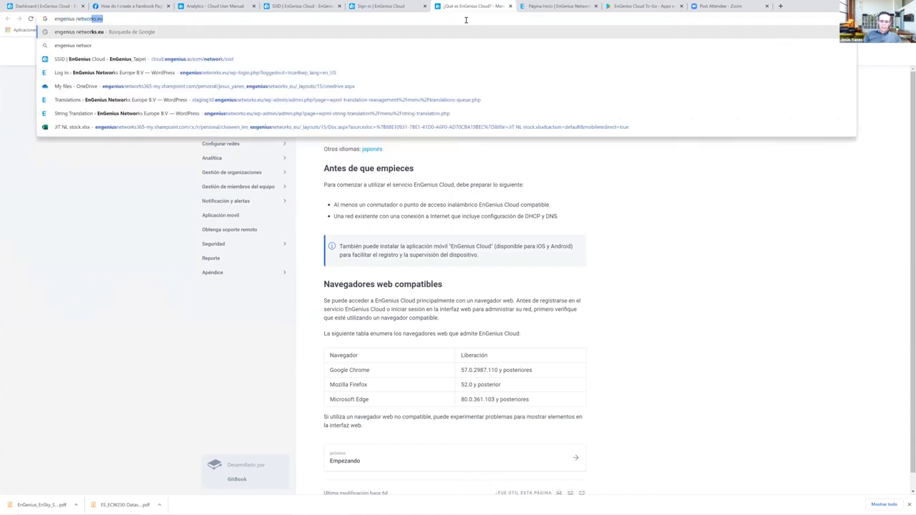
text(ks .eu)
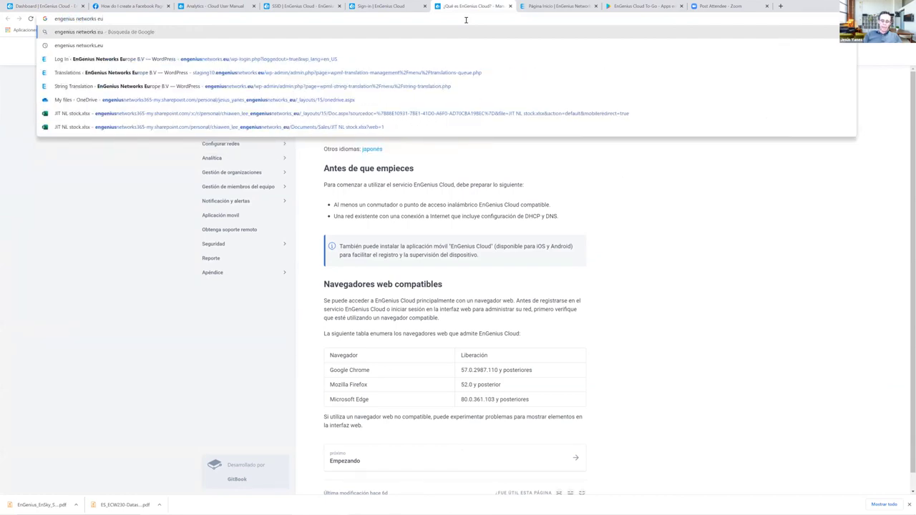
text( partners)
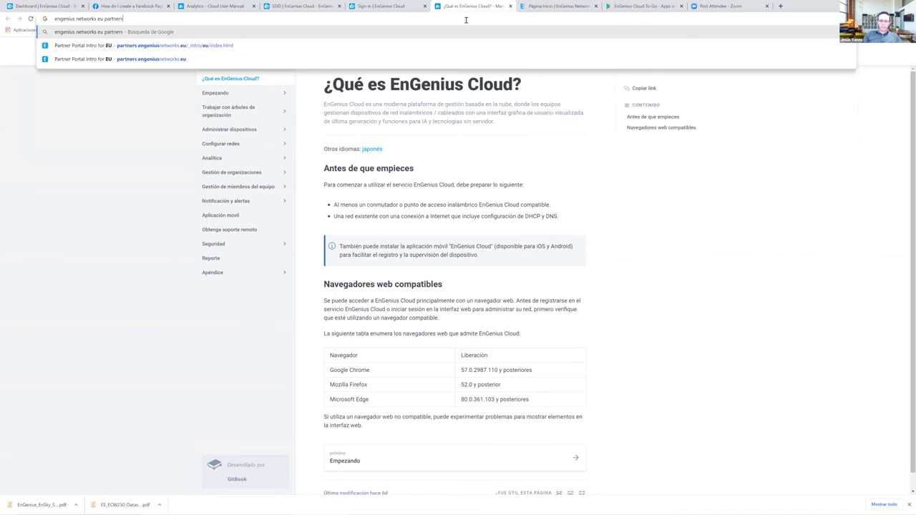
key(Return)
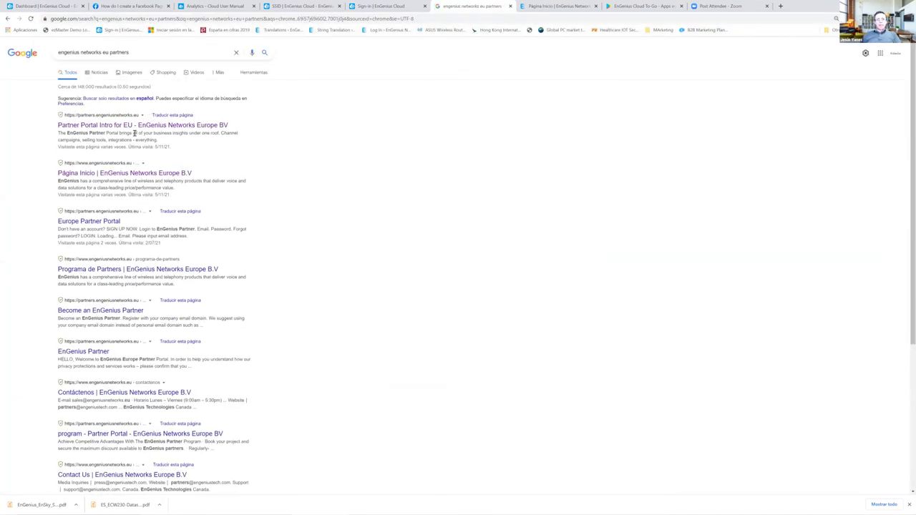
click(135, 126)
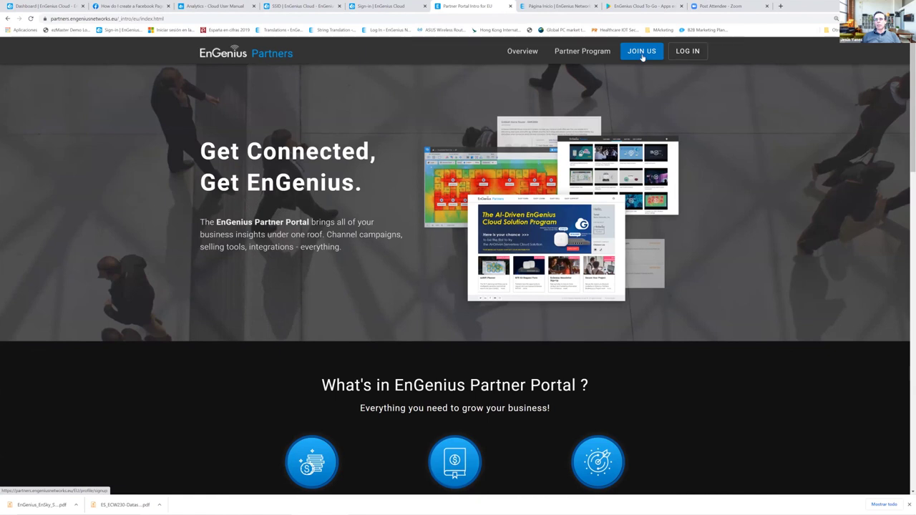
- Sign in to the EnGenius Partner Portal using the saved email and the account password
click(691, 52)
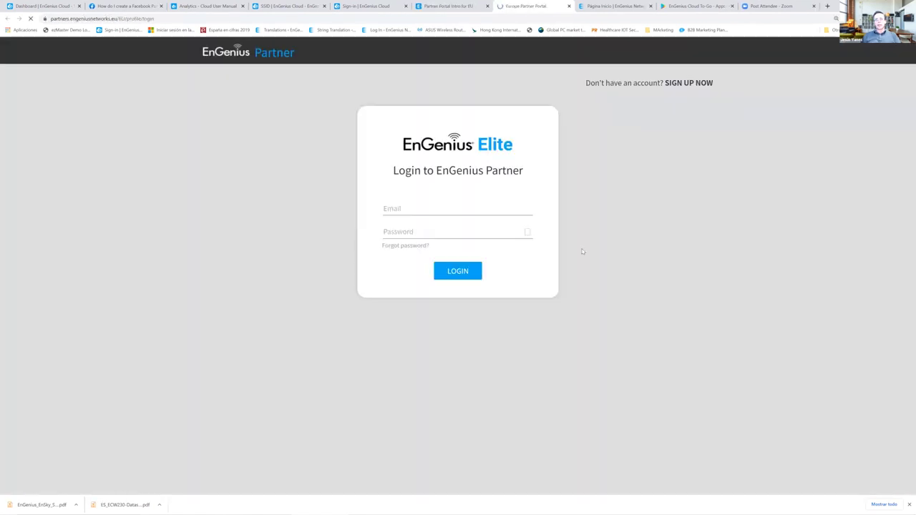
click(446, 207)
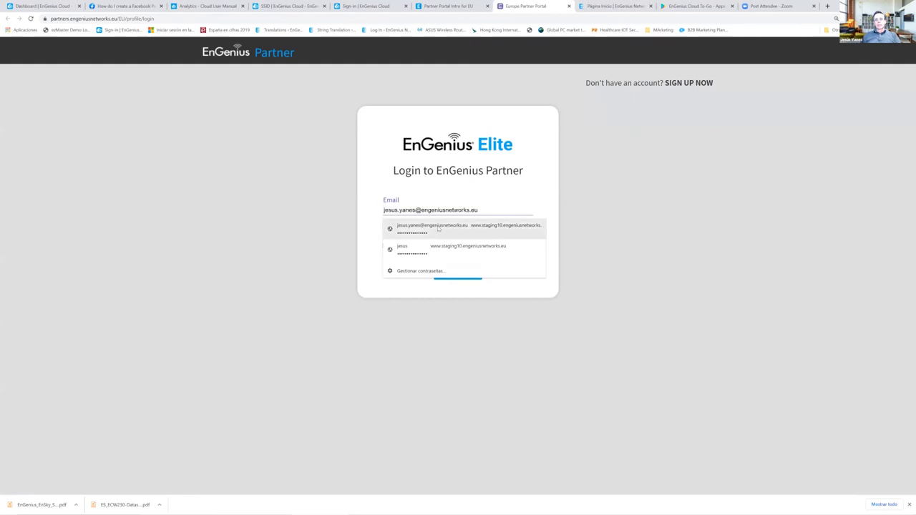
click(439, 228)
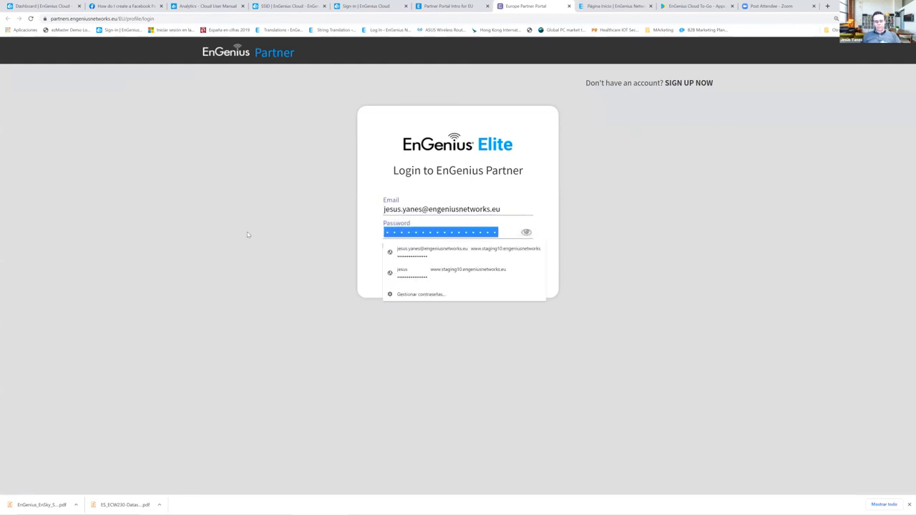
text(******)
click(455, 271)
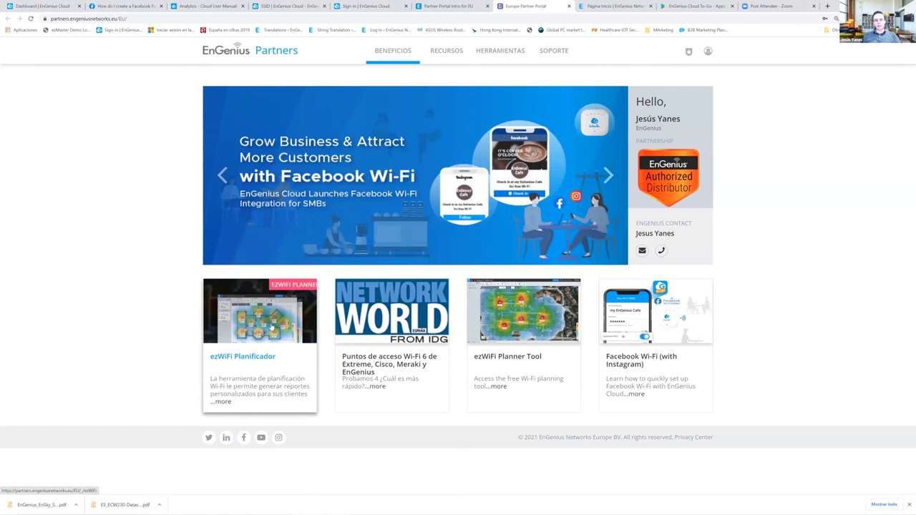
- Launch ezWiFi Planner and open the TM_Pueblo project
click(271, 326)
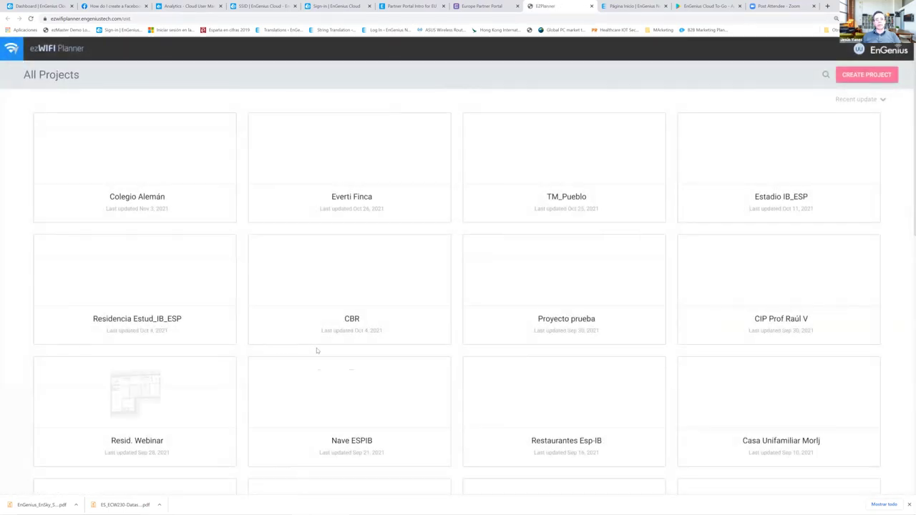
mouse_move(363, 180)
mouse_move(545, 192)
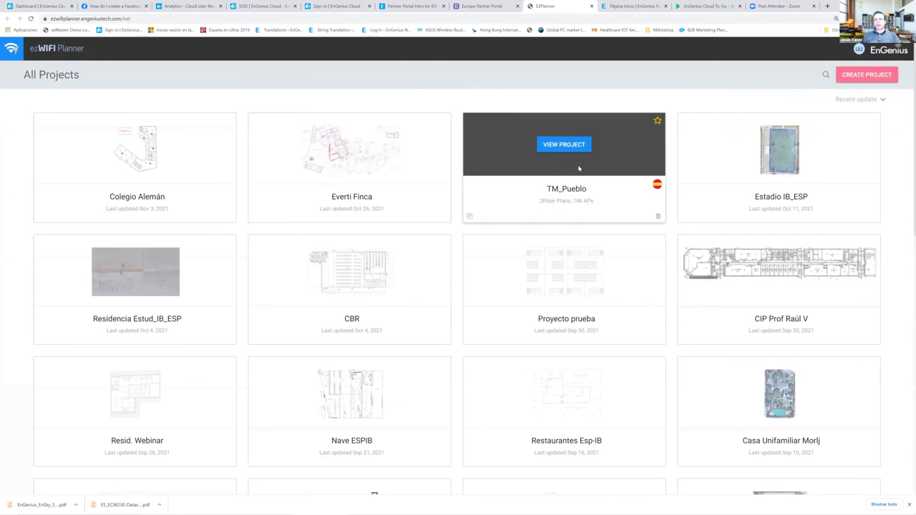
click(564, 144)
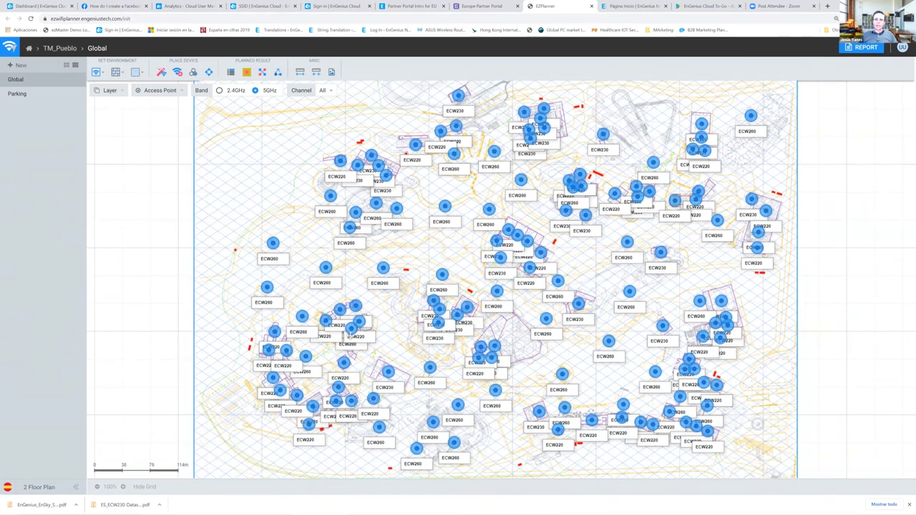
- Zoom into the Global floor plan and turn on the 5GHz signal heatmap
scroll(350, 336, up, 2)
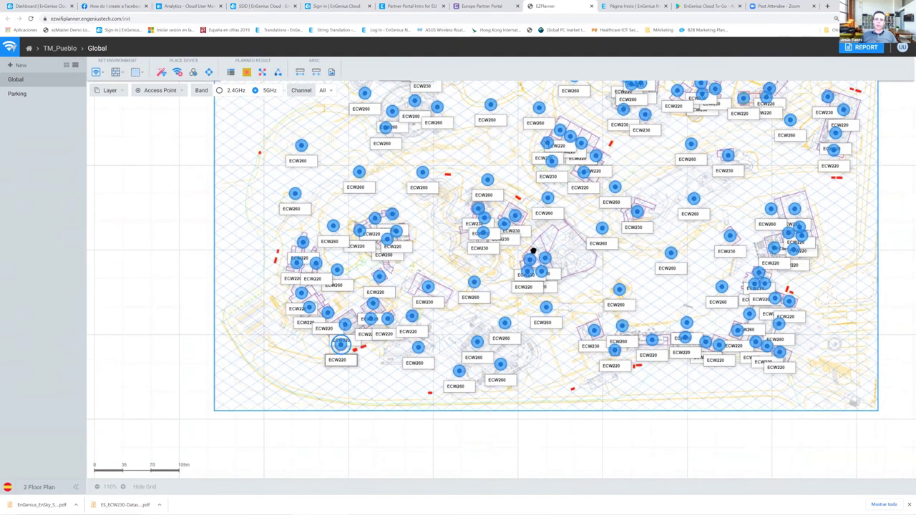
scroll(373, 337, up, 3)
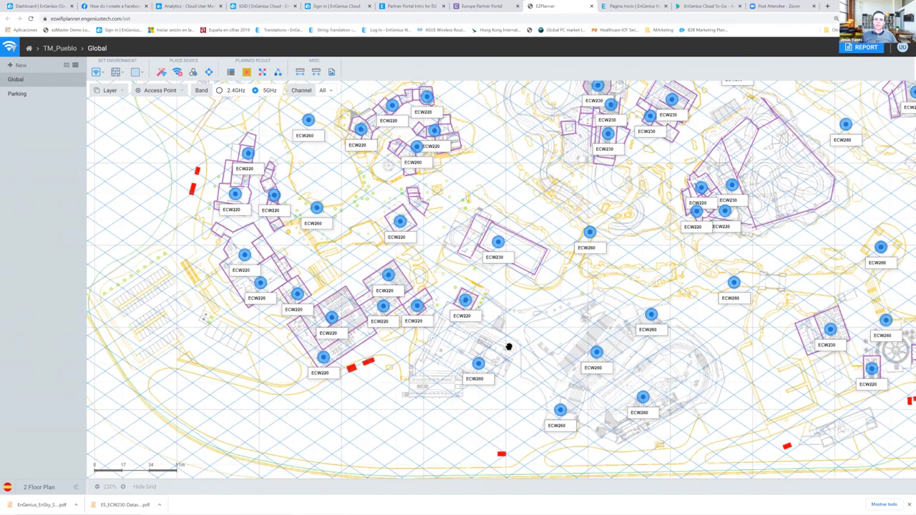
scroll(434, 394, up, 2)
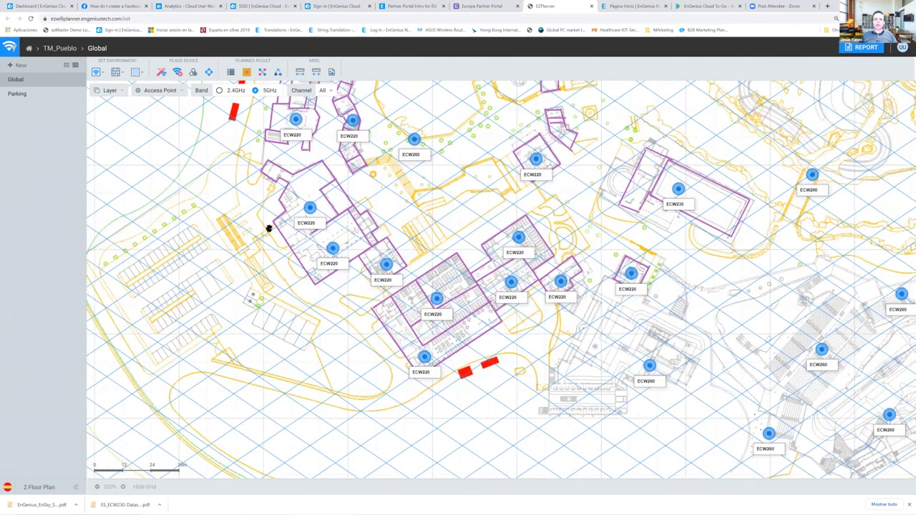
scroll(268, 230, up, 2)
scroll(380, 243, up, 2)
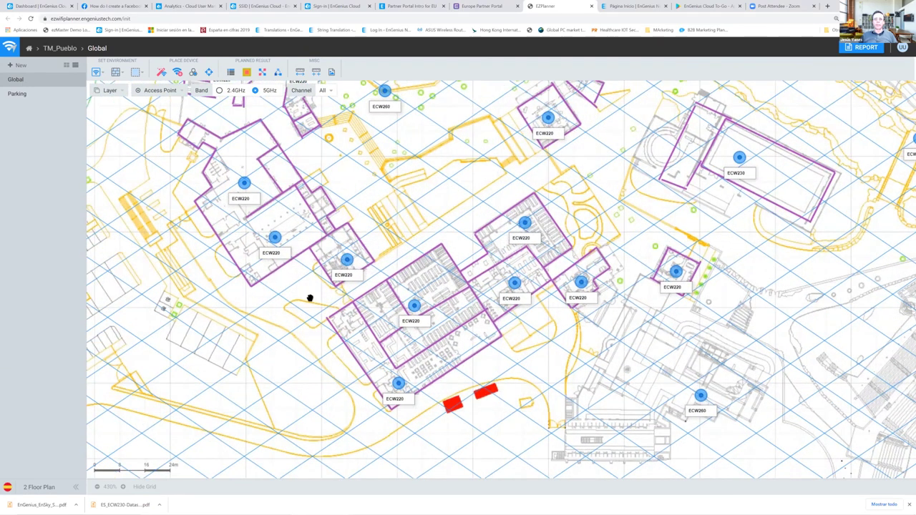
scroll(309, 297, up, 3)
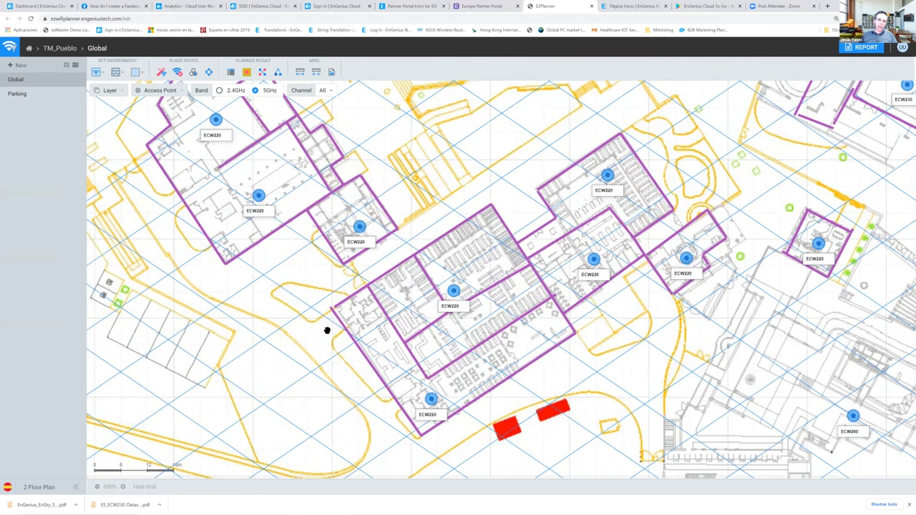
scroll(319, 329, up, 1)
scroll(323, 322, up, 1)
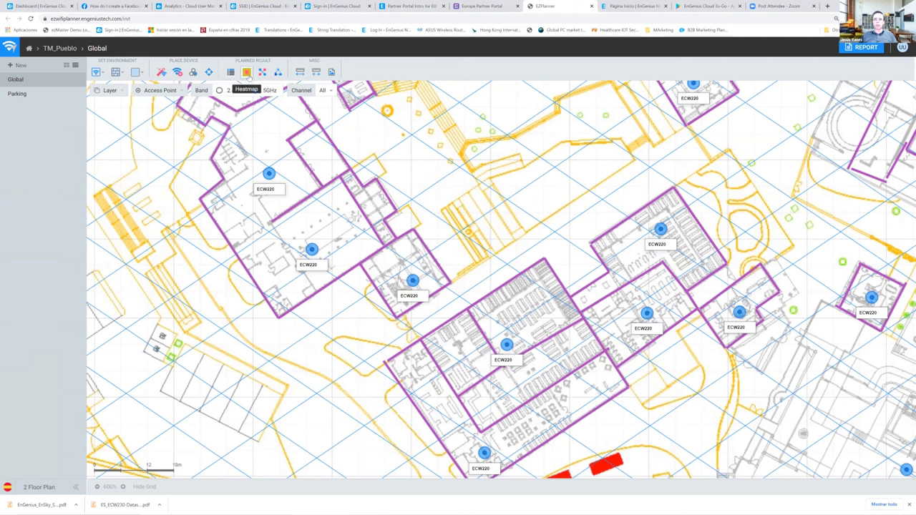
click(247, 73)
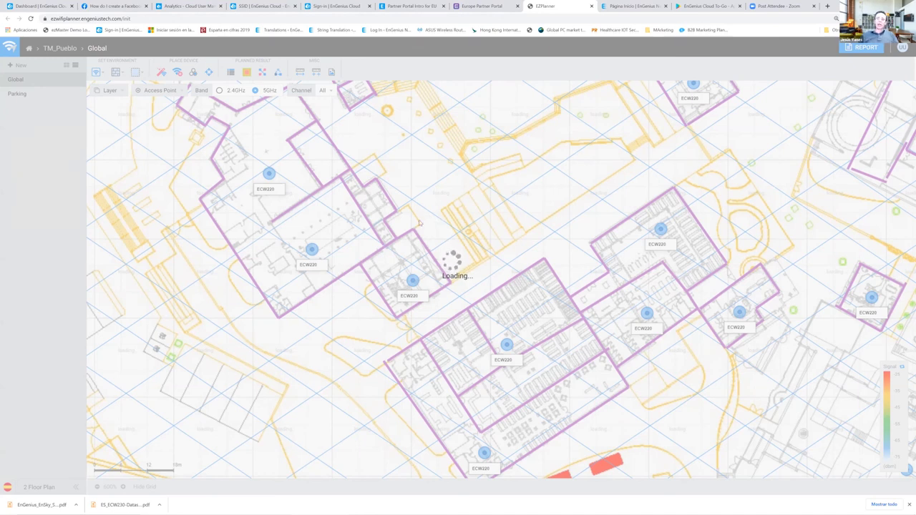
- Reload the stuck planner page, confirm resending the form, and bring up the CBR Planta floor plan
click(30, 18)
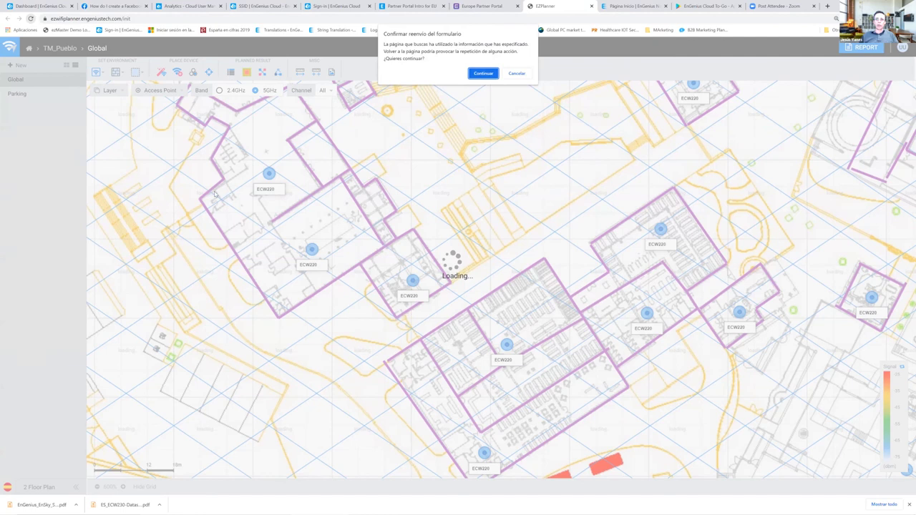
click(491, 74)
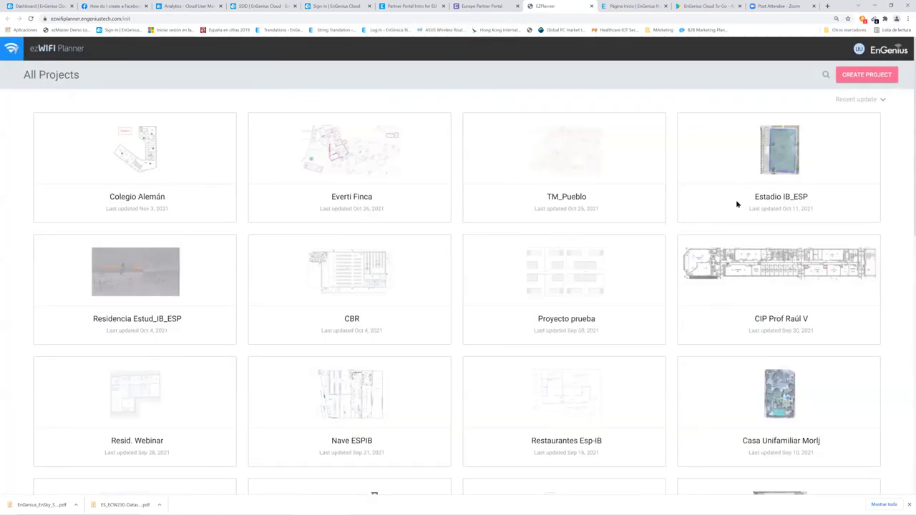
scroll(332, 254, down, 2)
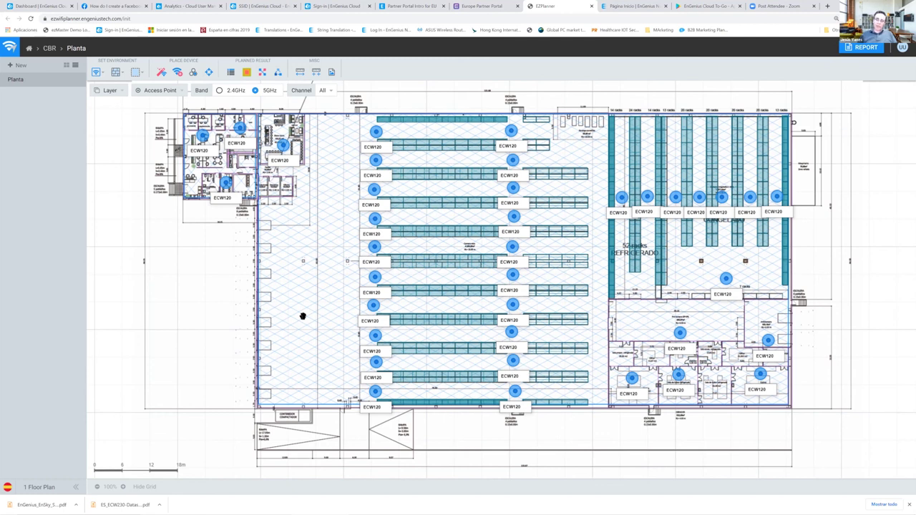
- Hide Planta's background drawing, then duplicate the Planta floor as Planta(1) and open it
click(123, 94)
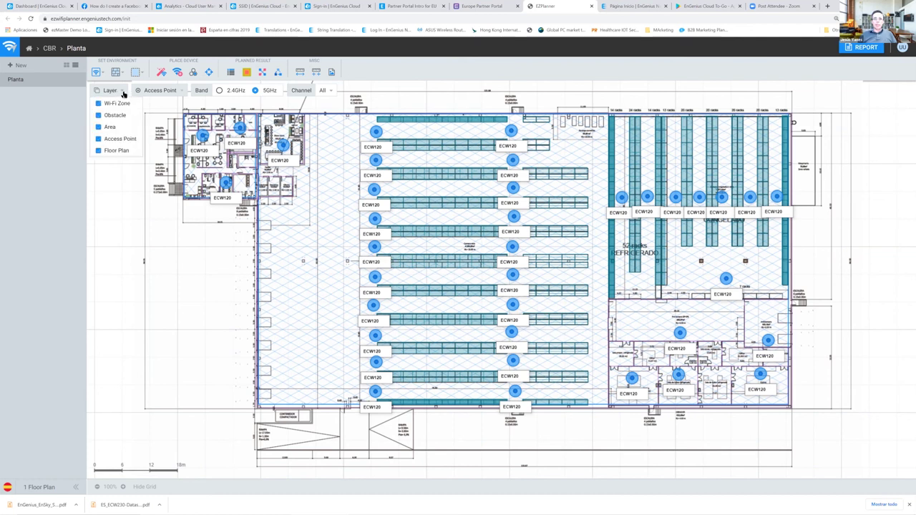
click(98, 151)
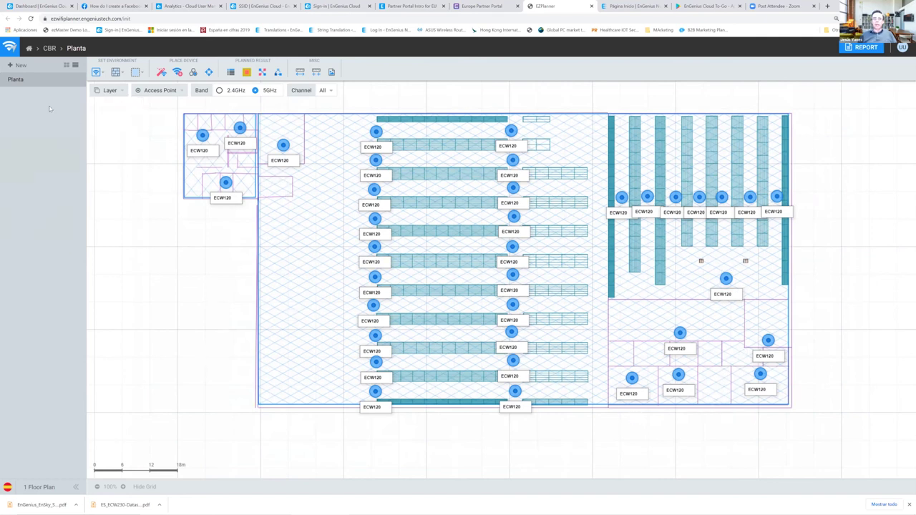
right_click(40, 82)
click(52, 117)
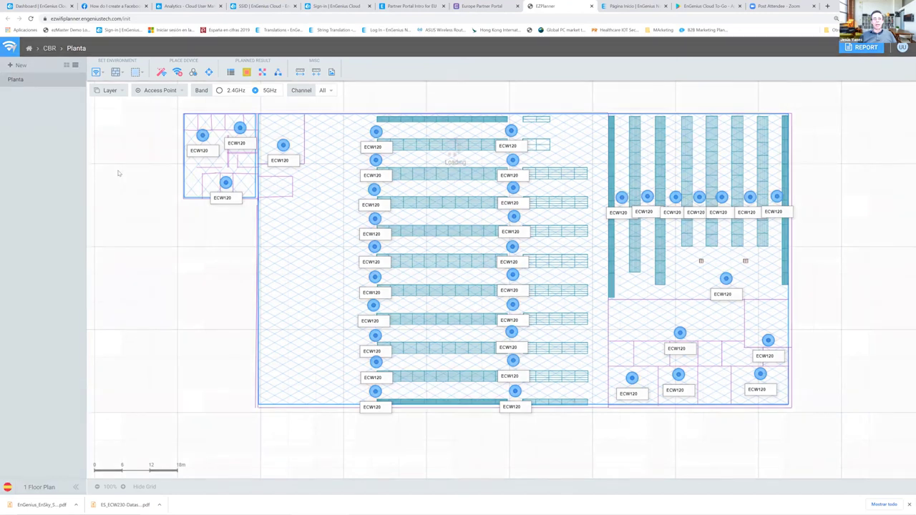
click(29, 94)
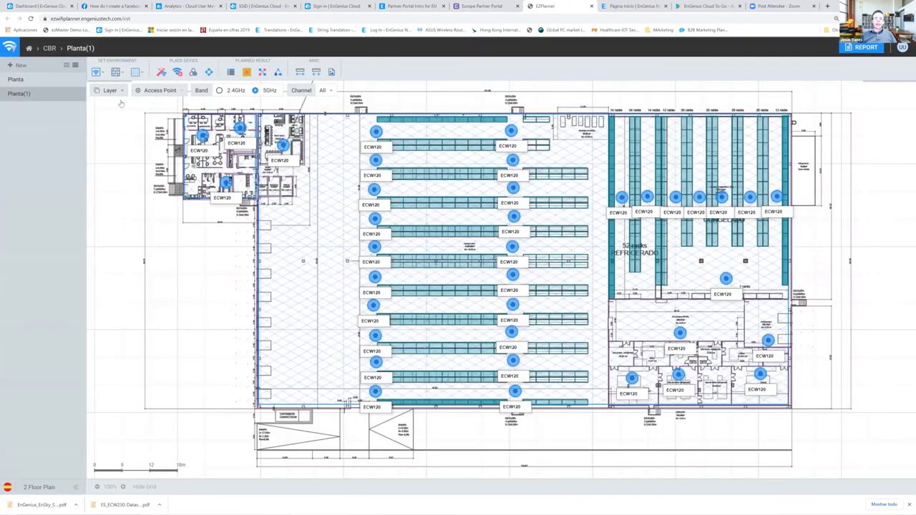
- On Planta(1), hide the Wi-Fi Zone layer while keeping the floor-plan drawing visible
click(120, 91)
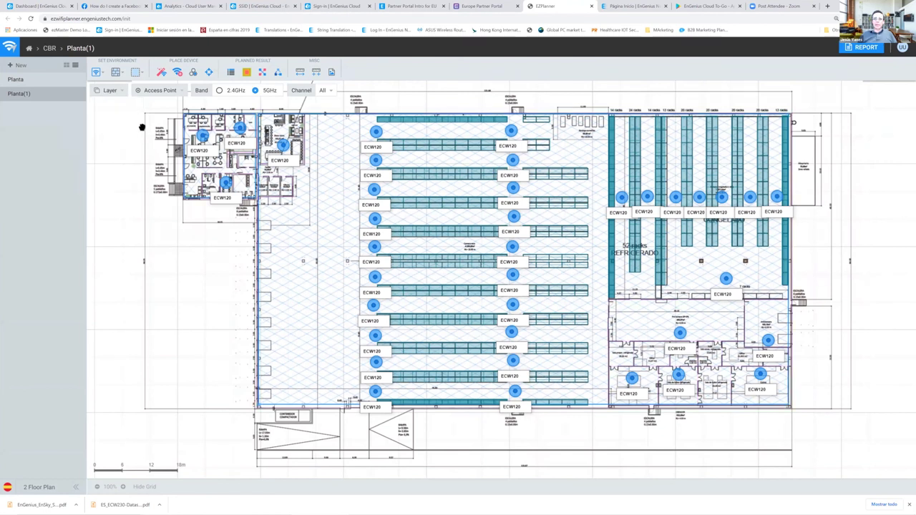
click(121, 91)
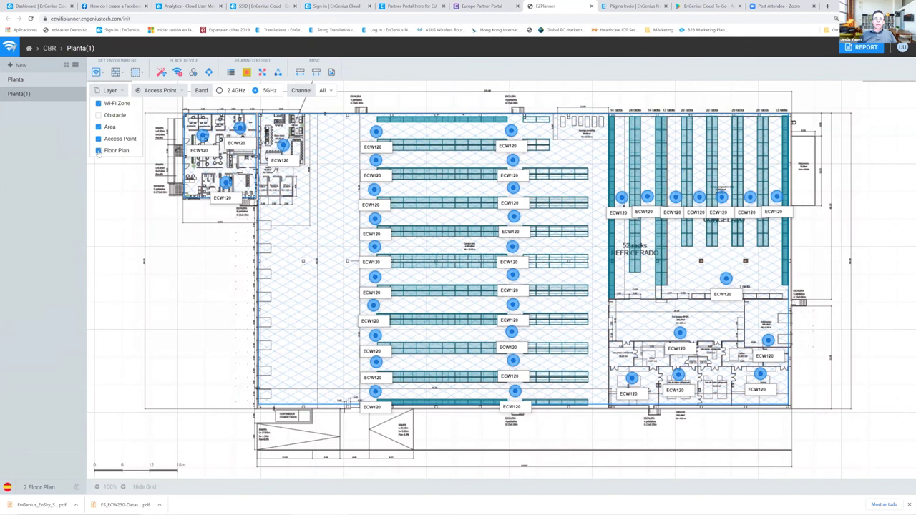
click(98, 151)
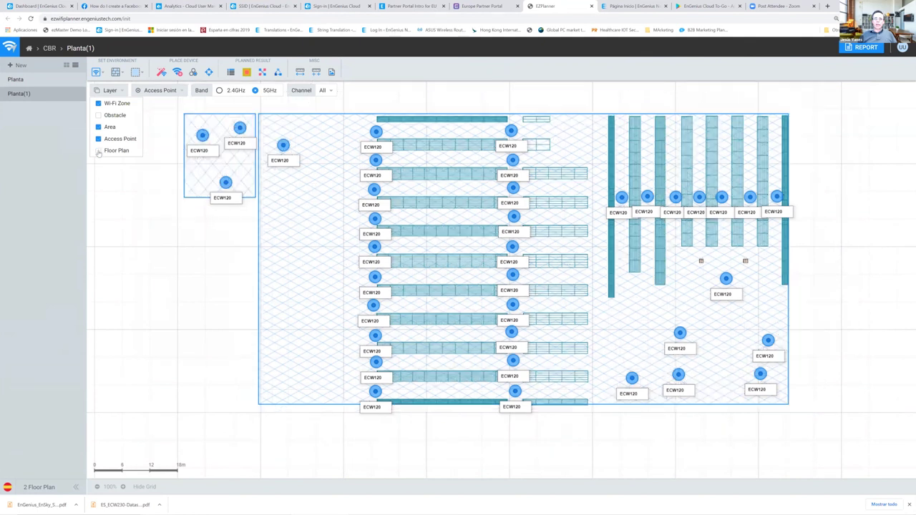
click(123, 93)
click(98, 104)
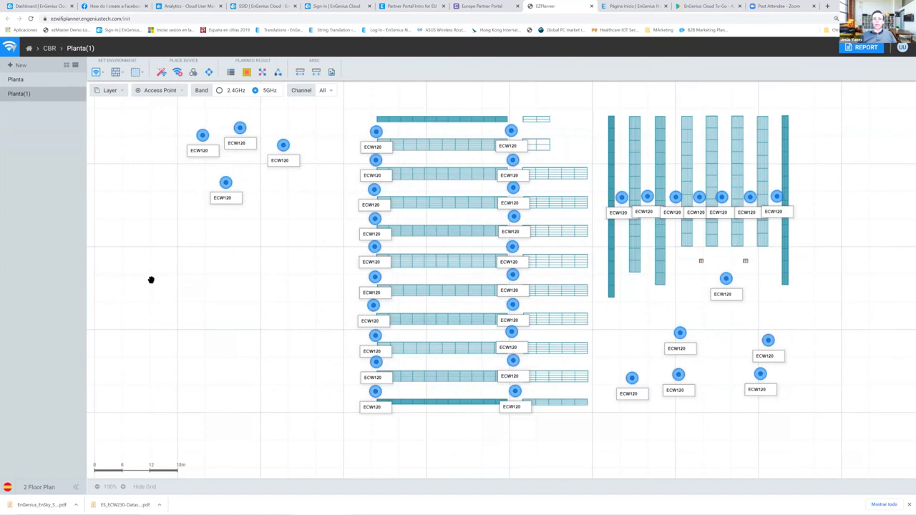
click(123, 94)
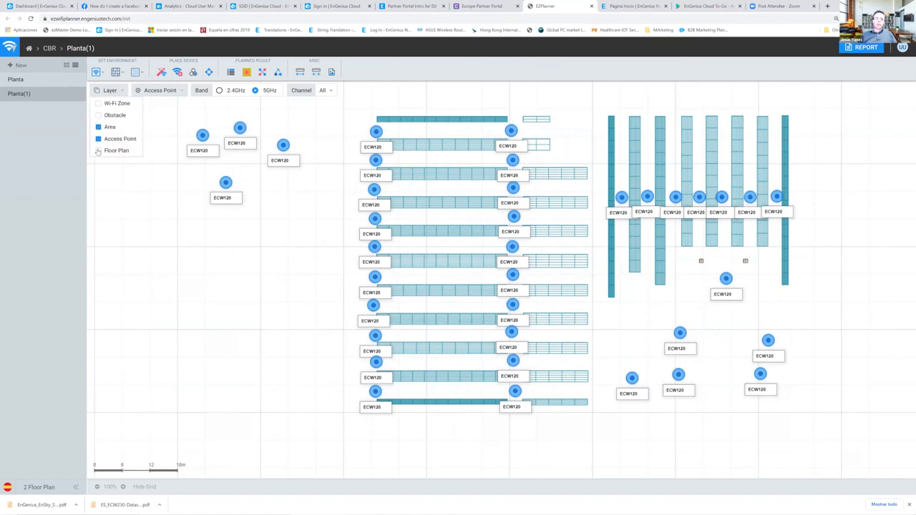
click(98, 151)
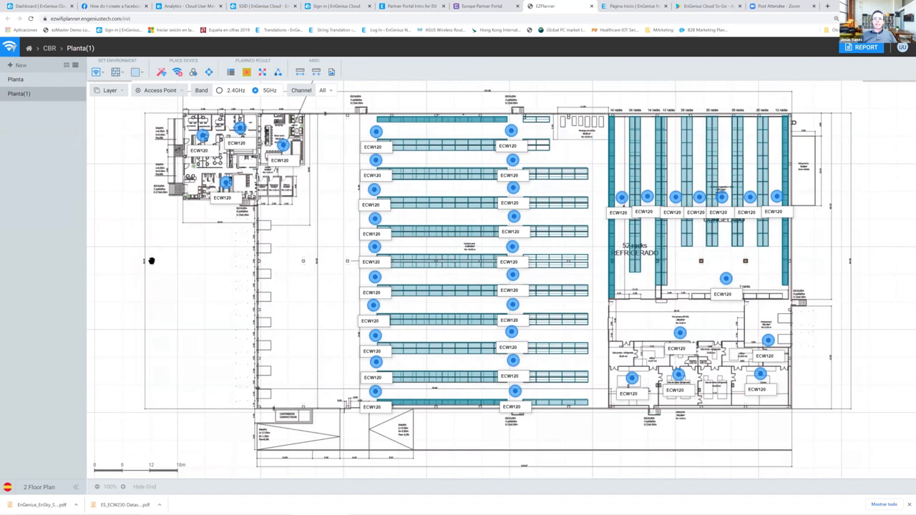
- Draw Concrete Wall (12 dB) obstacles along the warehouse's left, bottom and right edges
click(118, 73)
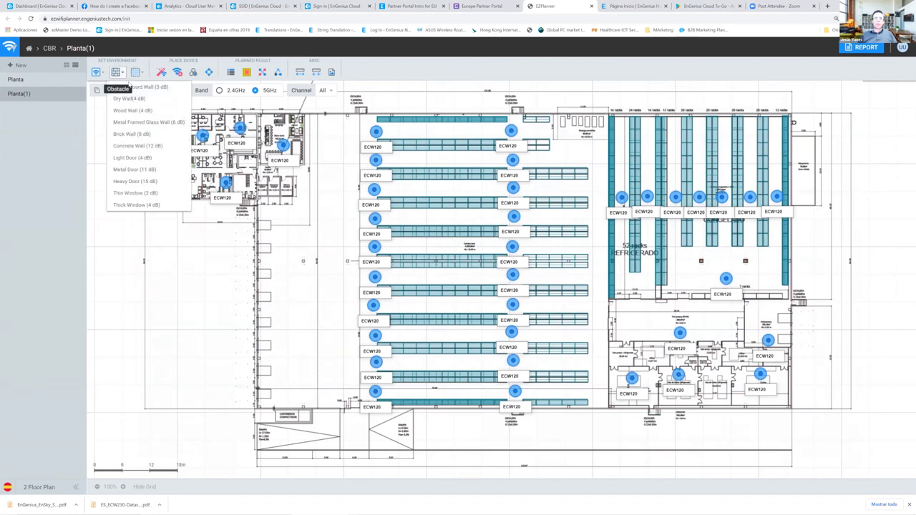
click(137, 146)
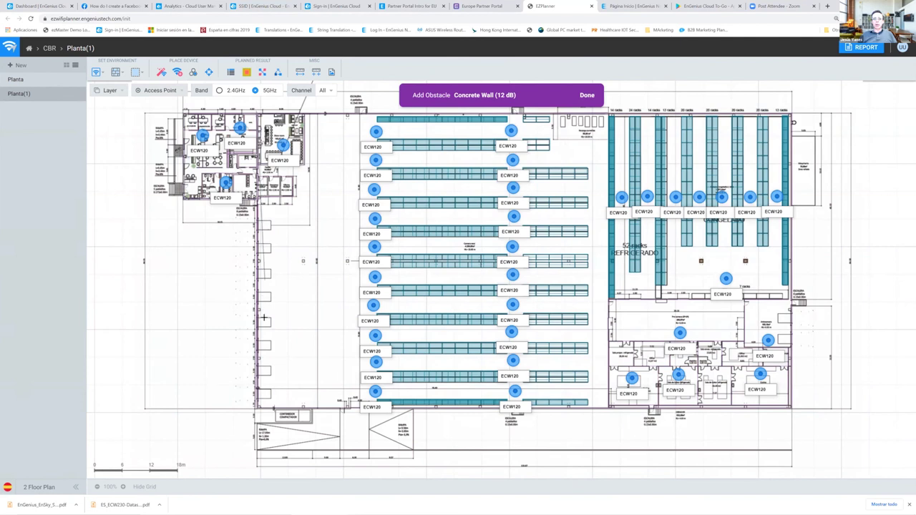
click(254, 407)
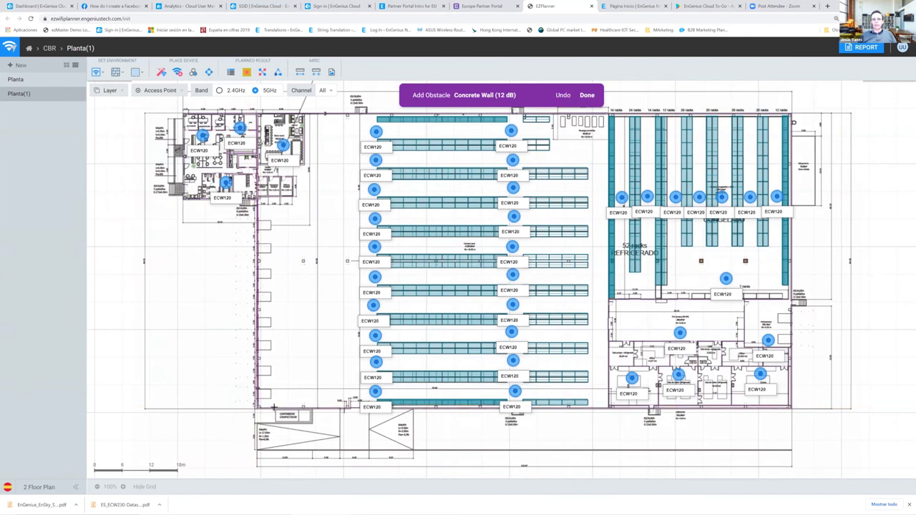
click(789, 408)
click(791, 115)
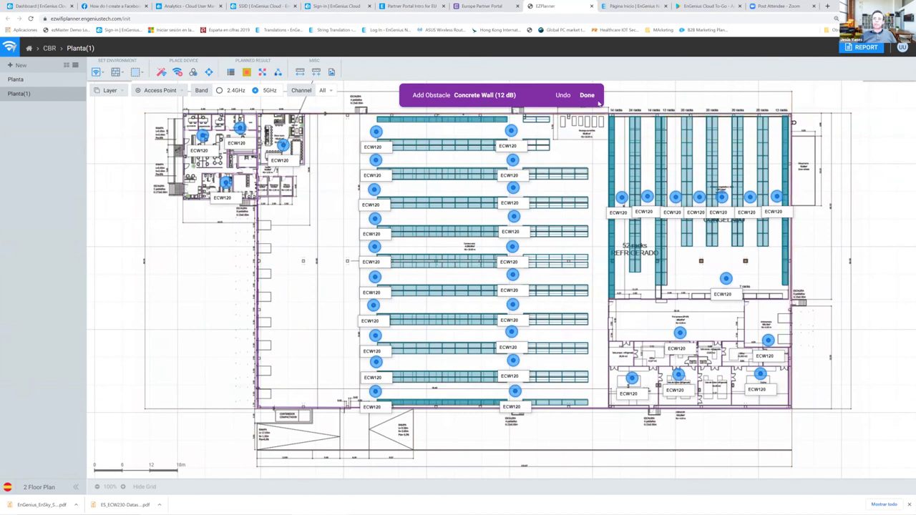
click(587, 95)
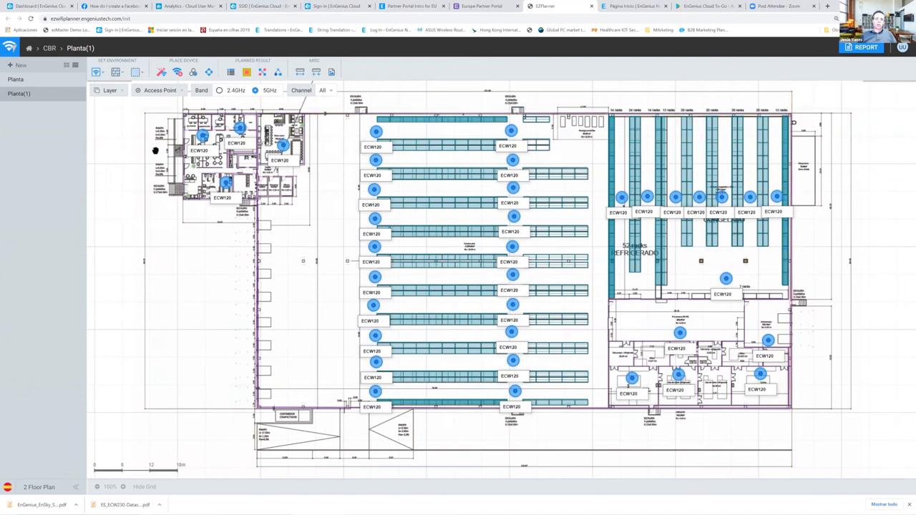
- Start a Brick Wall (8 dB) obstacle and place its first point
click(121, 72)
click(133, 134)
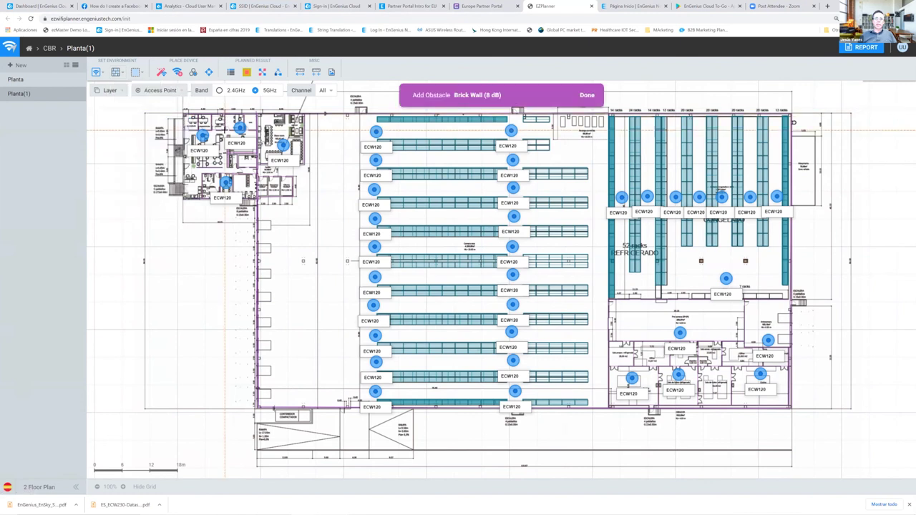
click(216, 131)
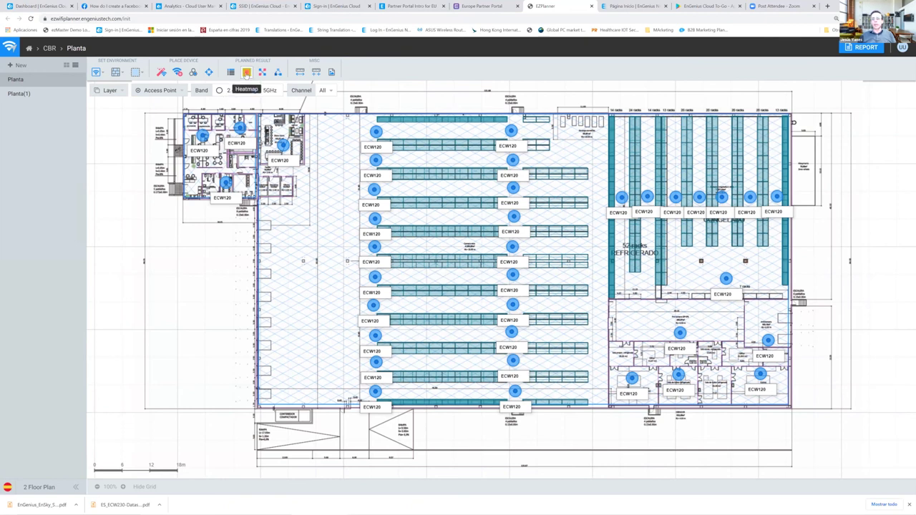
- Turn on the Planta signal heatmap and switch its band to 2.4GHz
click(246, 74)
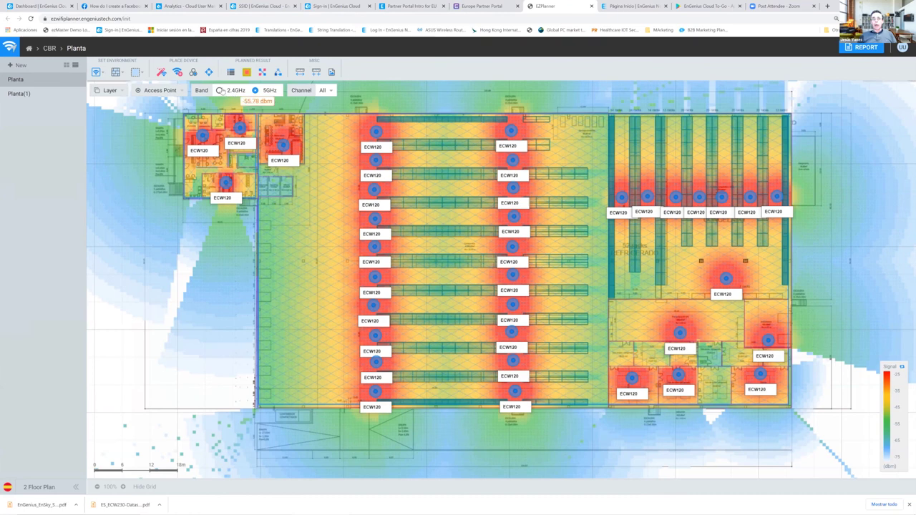
click(221, 91)
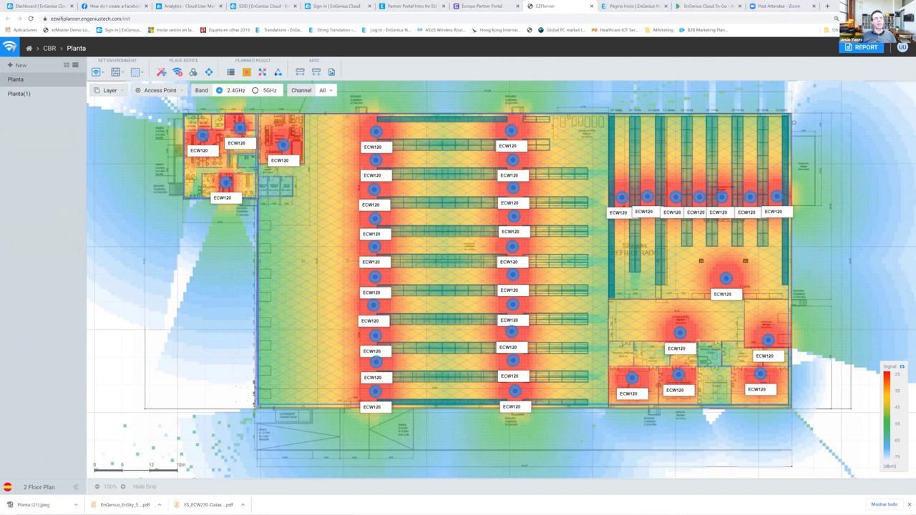
- Run the report with Prepared for 'Nave', Location 'Ribadeo', and only the Planta floor selected
click(861, 48)
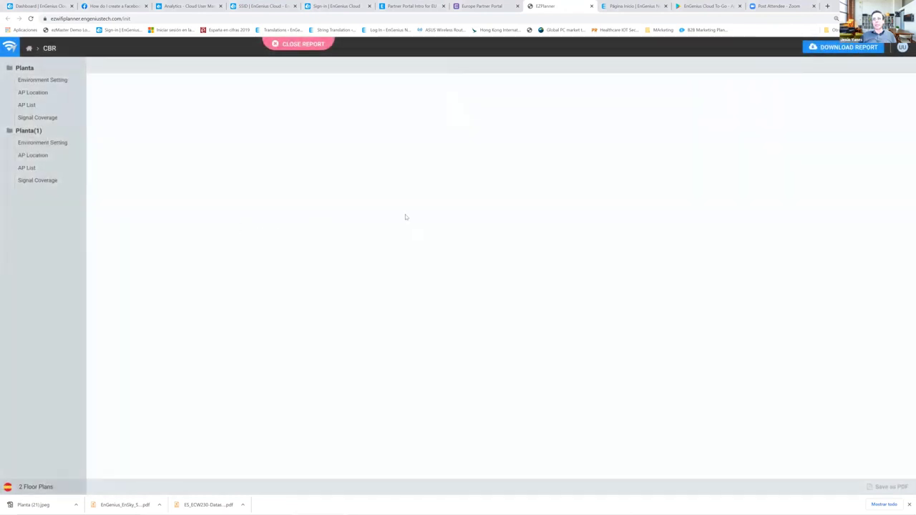
click(460, 96)
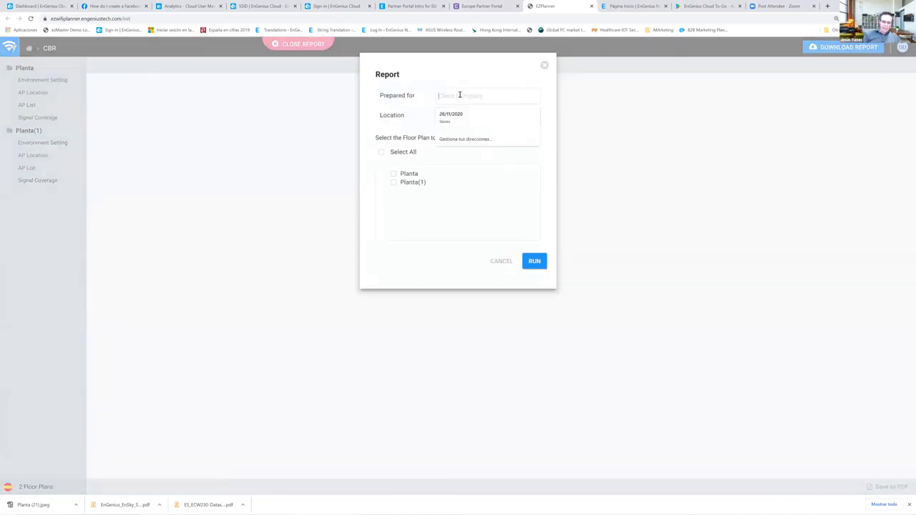
text(Nave)
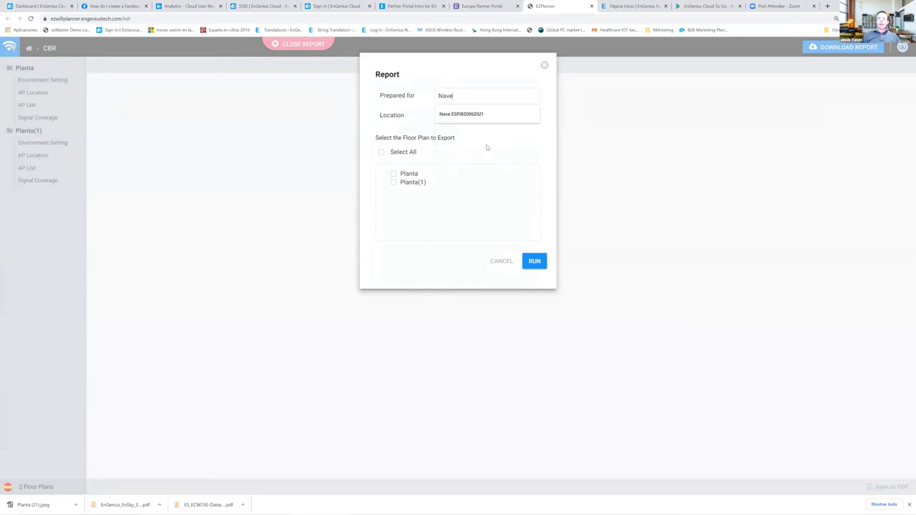
click(459, 115)
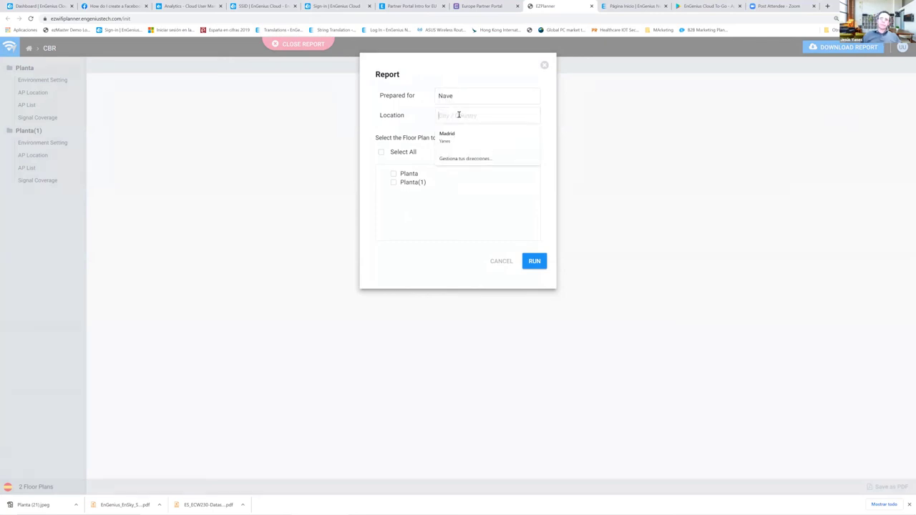
text(R)
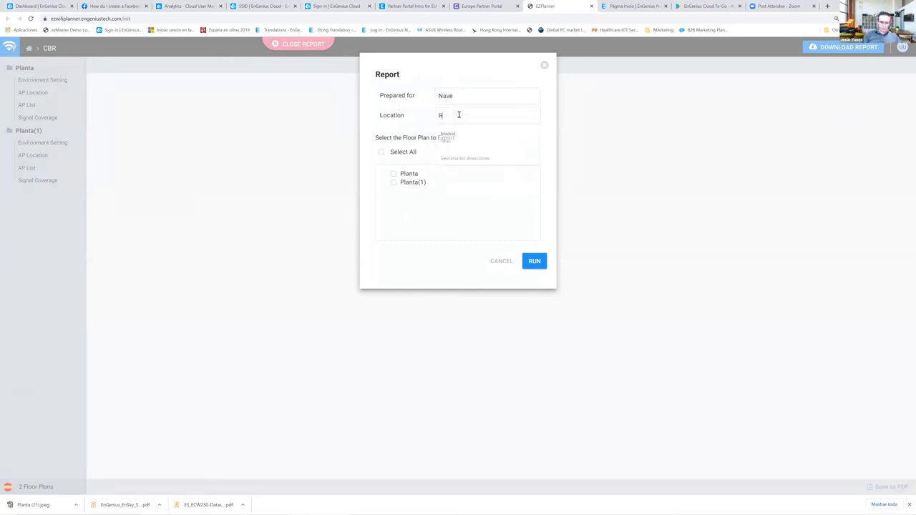
text(ibadeo)
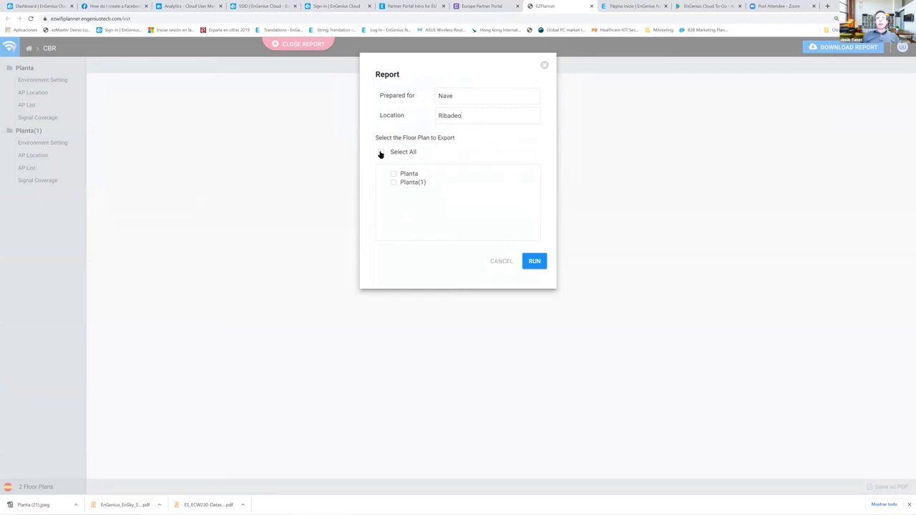
click(381, 152)
click(393, 183)
click(535, 264)
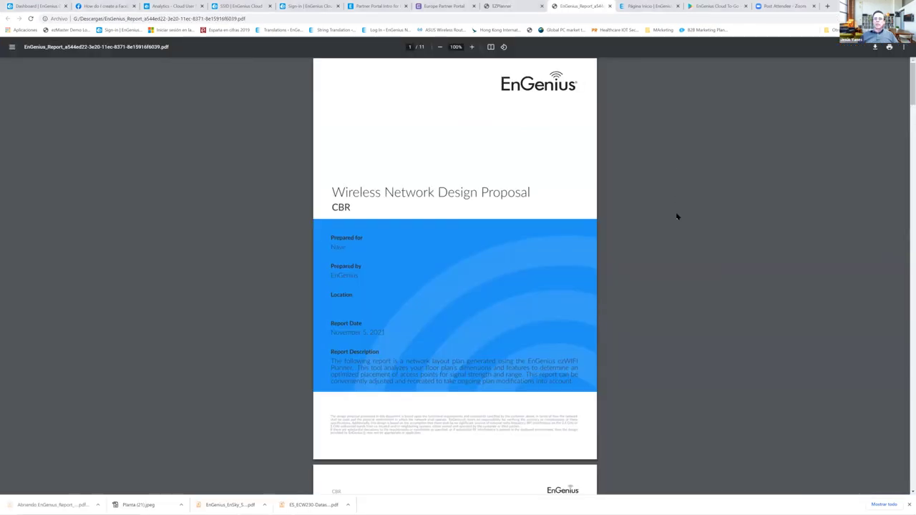
- Zoom the PDF report to 125% and scroll down to the 2.4G and 5G Signal Coverage heatmaps
scroll(678, 219, down, 1)
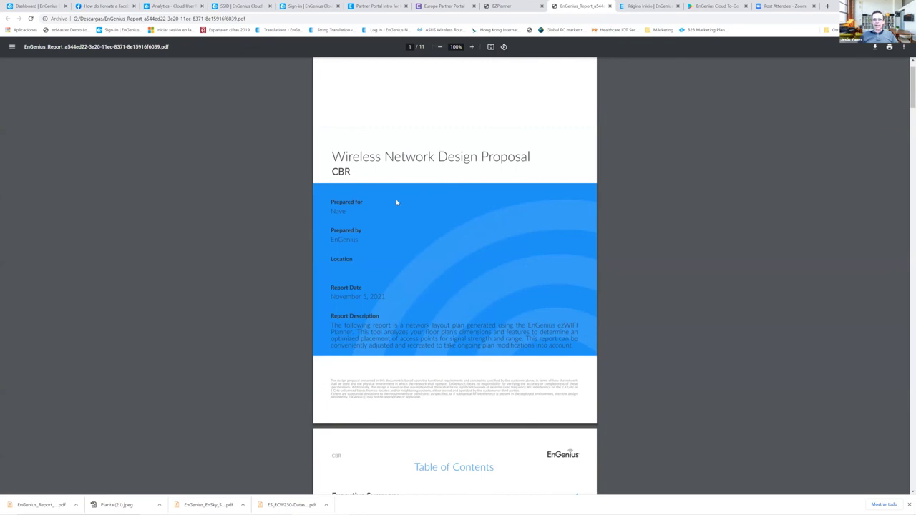
scroll(430, 218, down, 6)
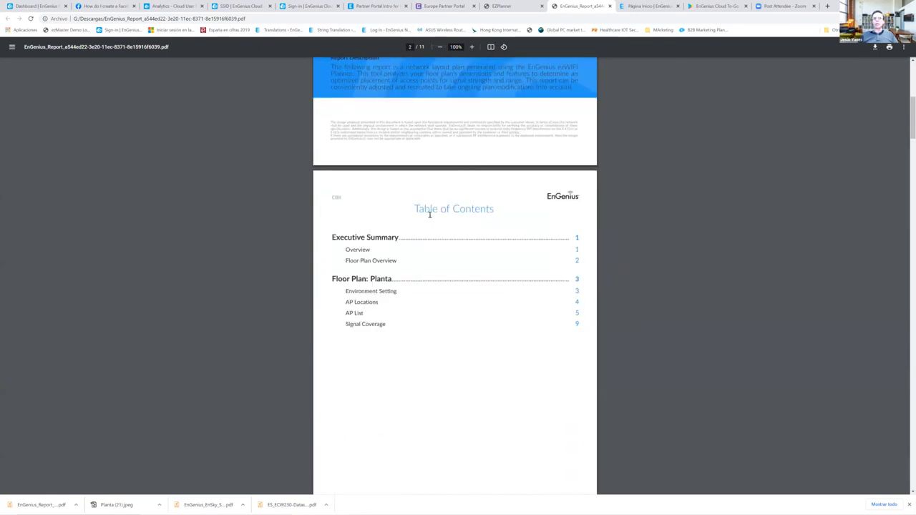
scroll(430, 215, down, 5)
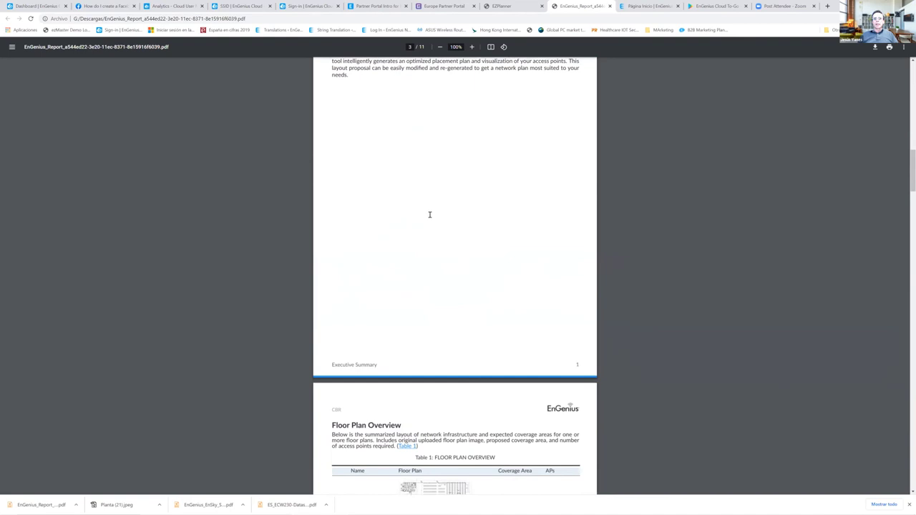
scroll(429, 215, down, 2)
scroll(429, 215, down, 3)
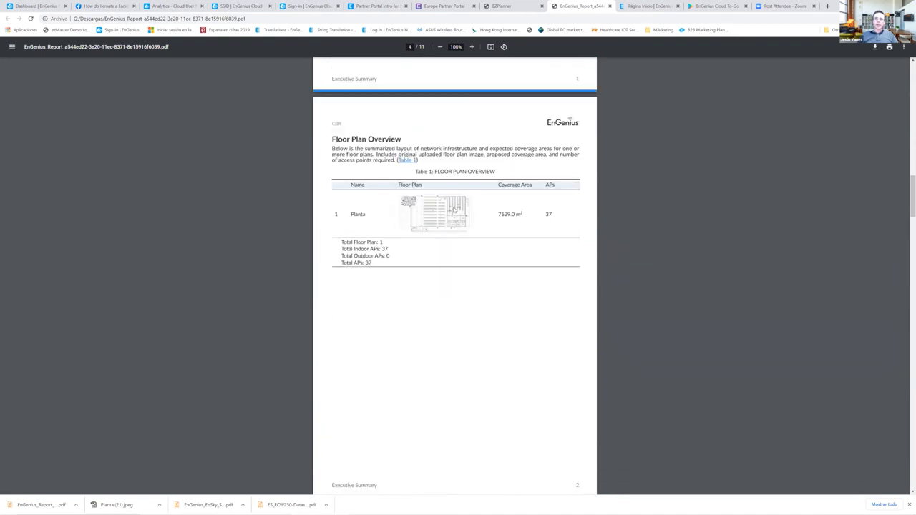
scroll(451, 209, down, 7)
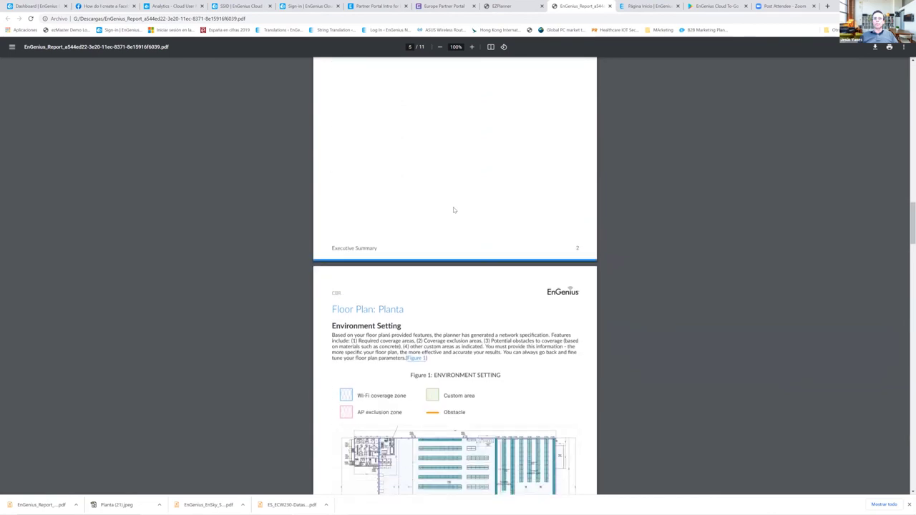
scroll(446, 237, down, 1)
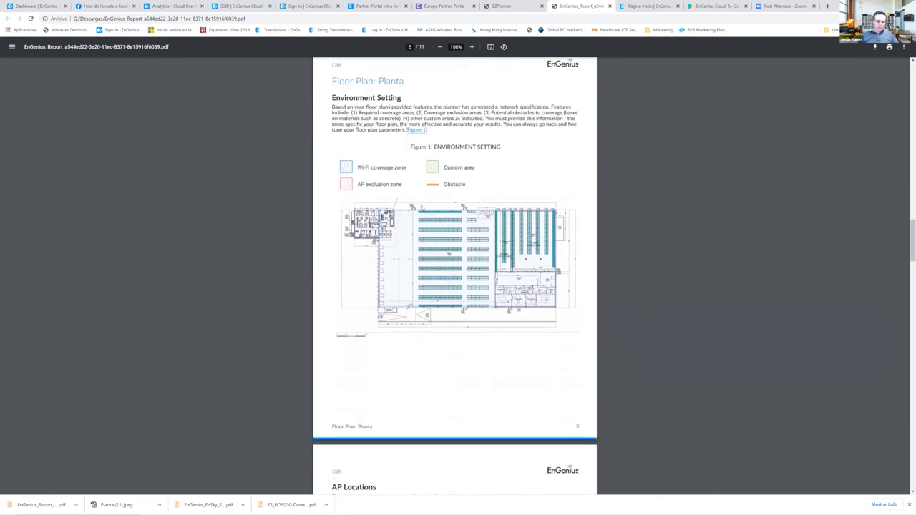
key(ctrl+plus)
key(ctrl+plus)
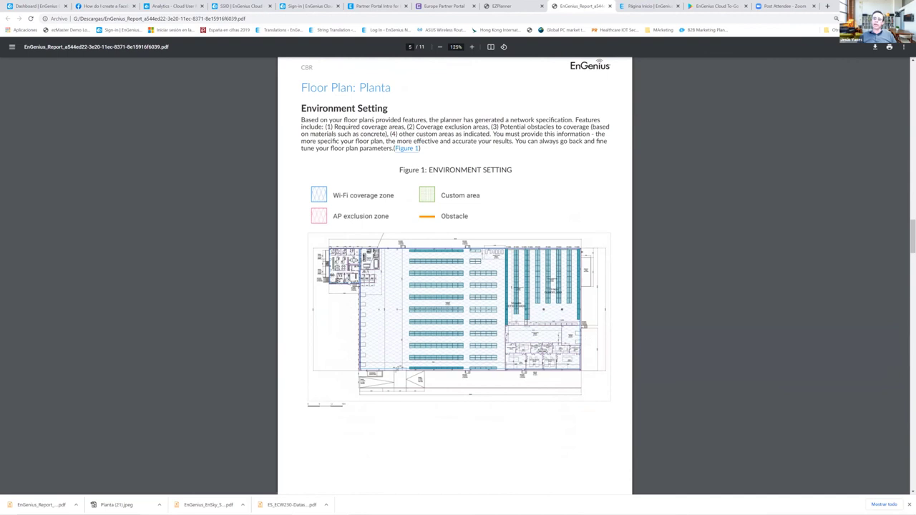
scroll(348, 280, down, 5)
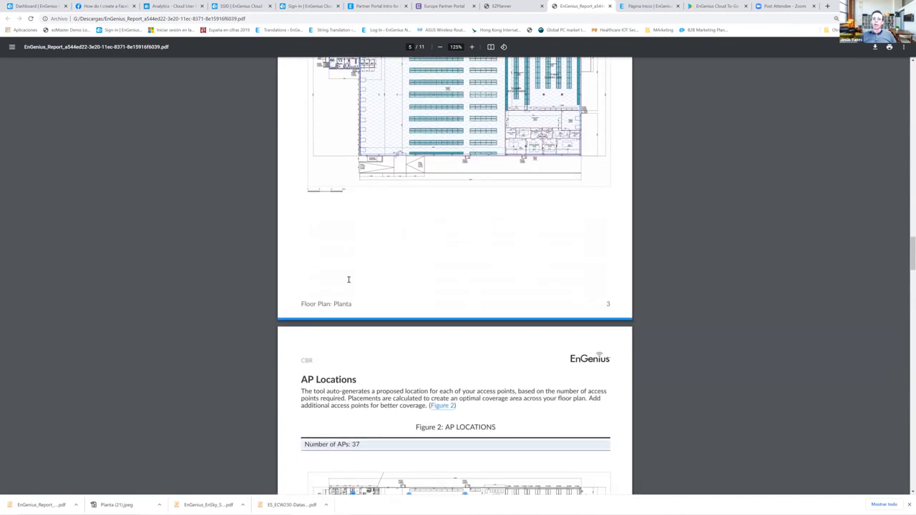
scroll(349, 281, down, 3)
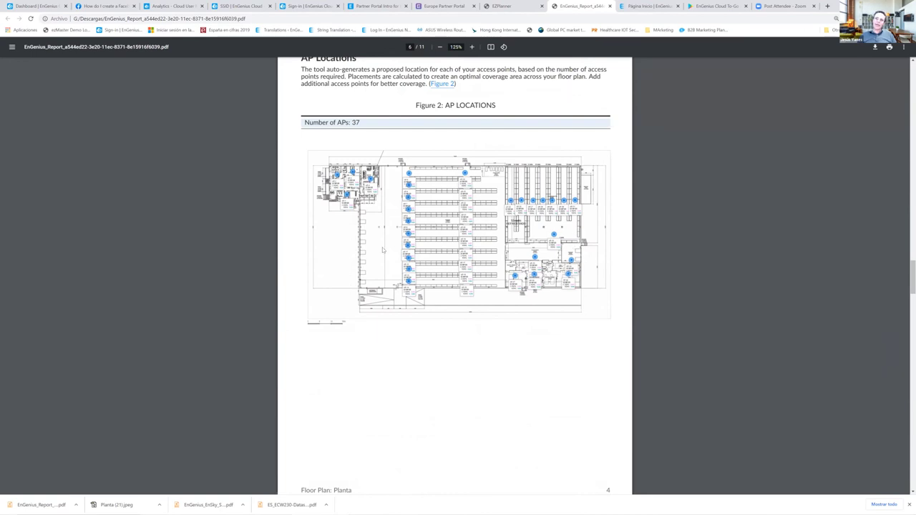
scroll(382, 251, down, 4)
scroll(382, 251, down, 2)
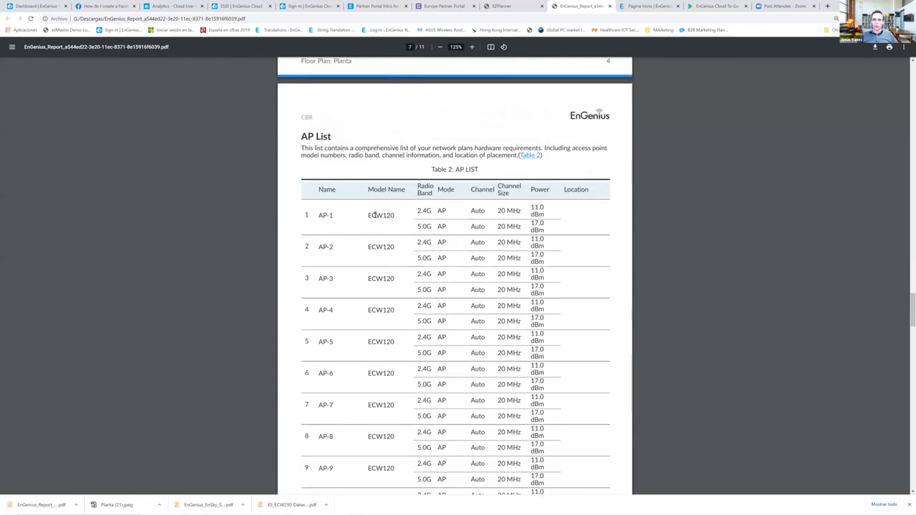
scroll(375, 214, down, 3)
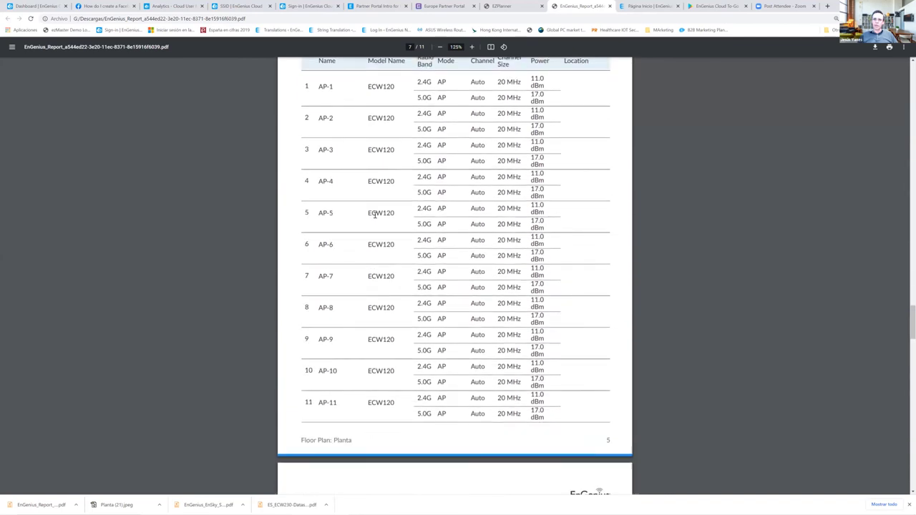
scroll(377, 218, up, 3)
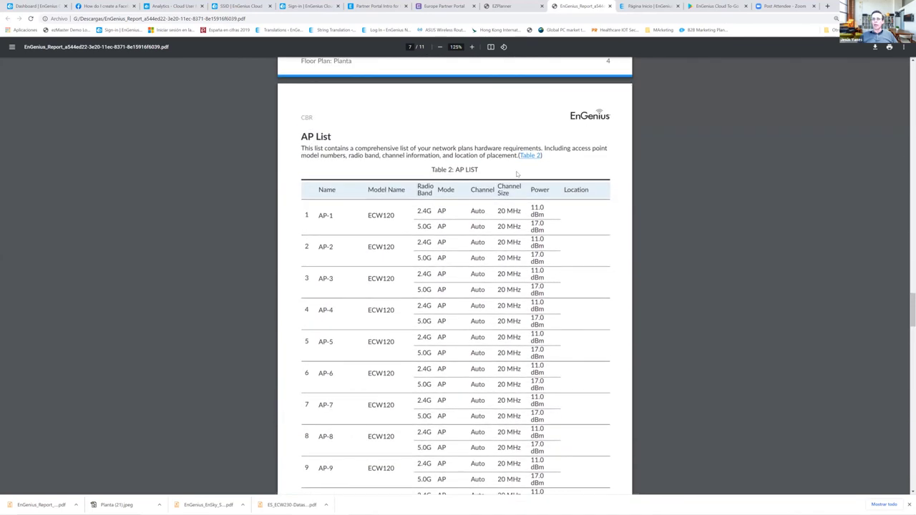
scroll(418, 217, down, 5)
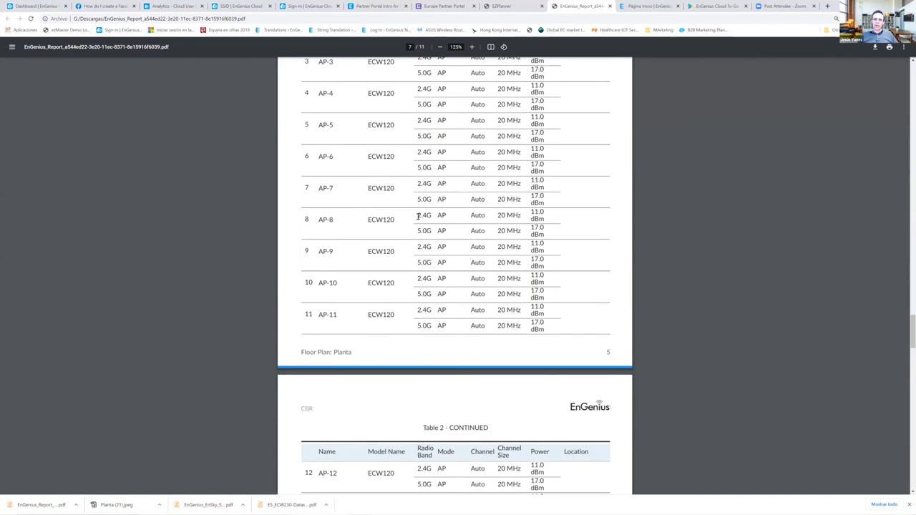
scroll(418, 217, down, 11)
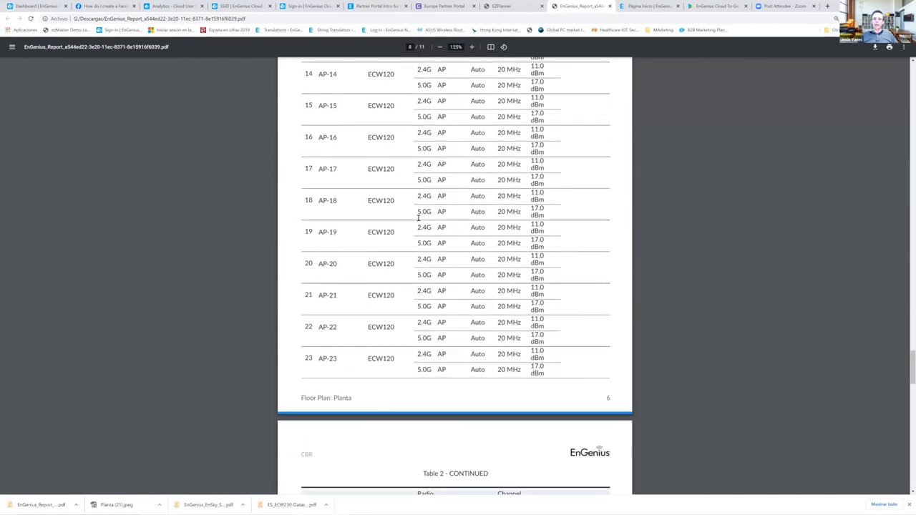
scroll(418, 217, down, 18)
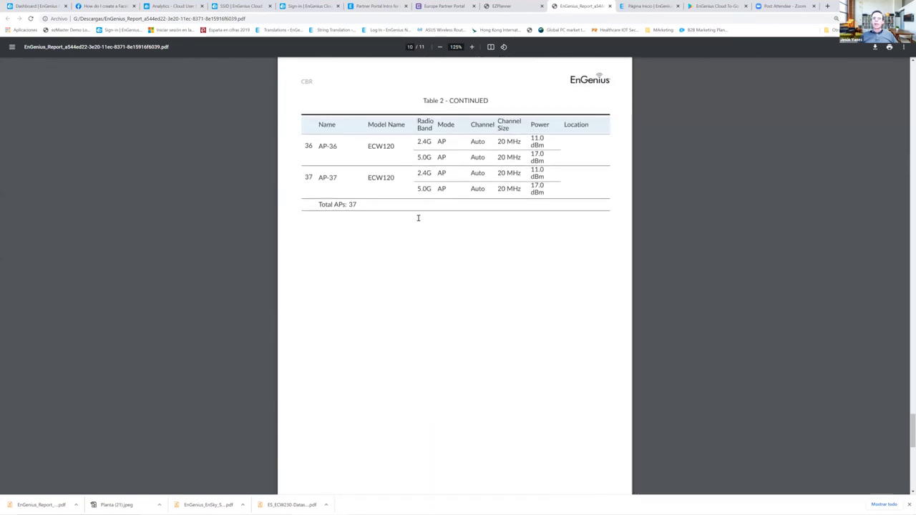
scroll(418, 217, down, 1)
scroll(370, 207, up, 3)
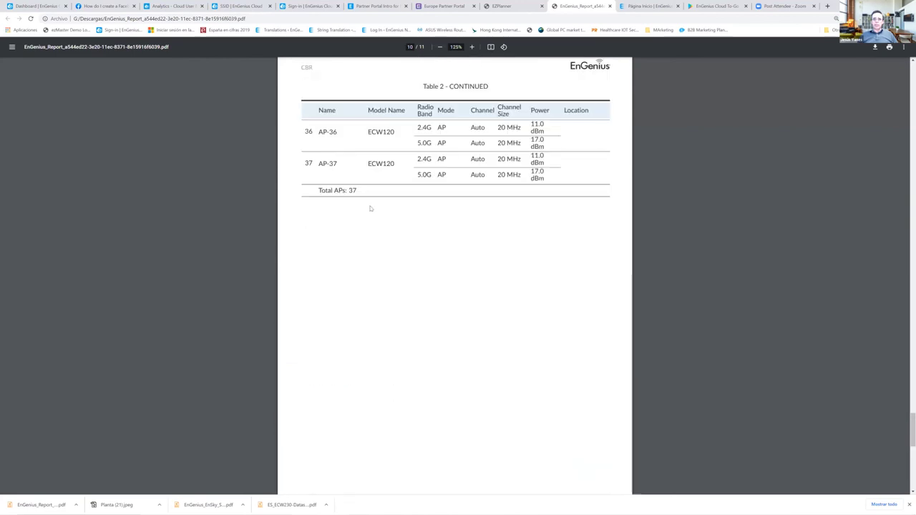
scroll(406, 227, down, 11)
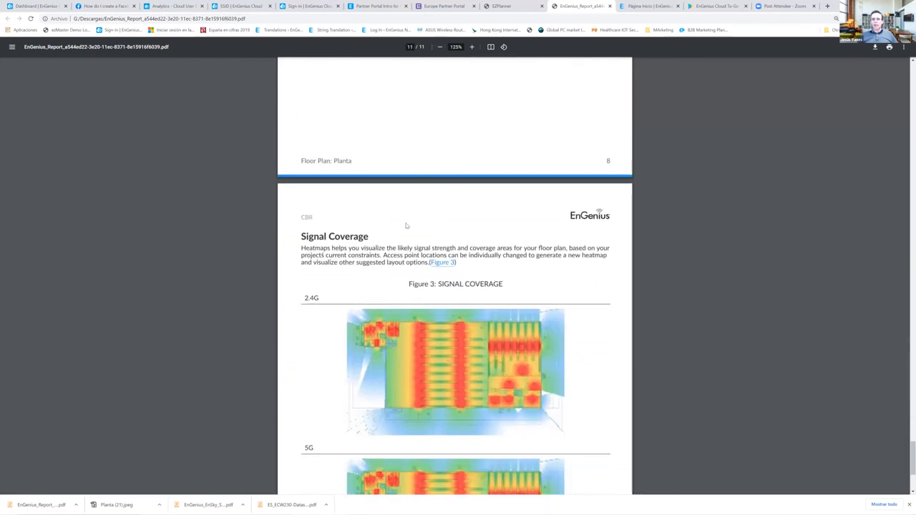
scroll(405, 226, down, 1)
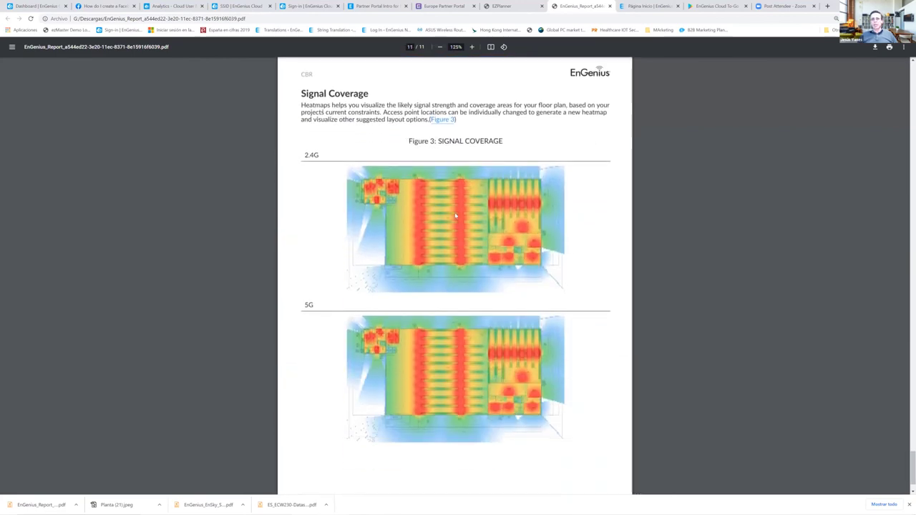
scroll(413, 224, down, 1)
scroll(413, 224, up, 1)
scroll(413, 224, up, 1)
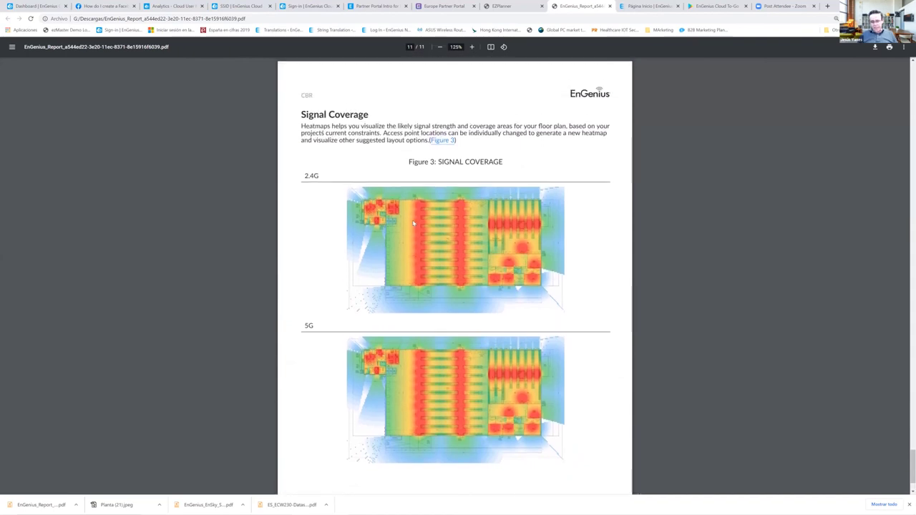